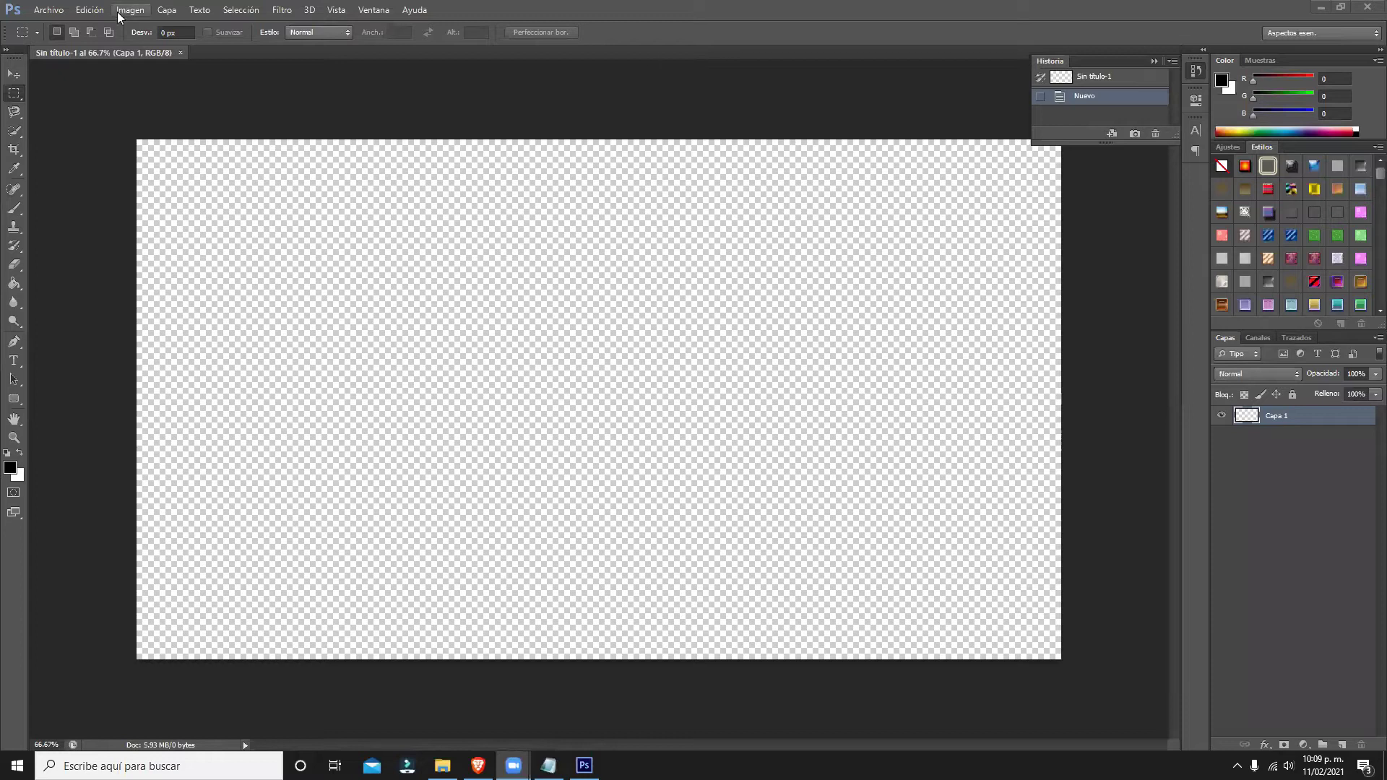
# Close the blank untitled document and start a new document from the File menu.
pyautogui.click(181, 52)
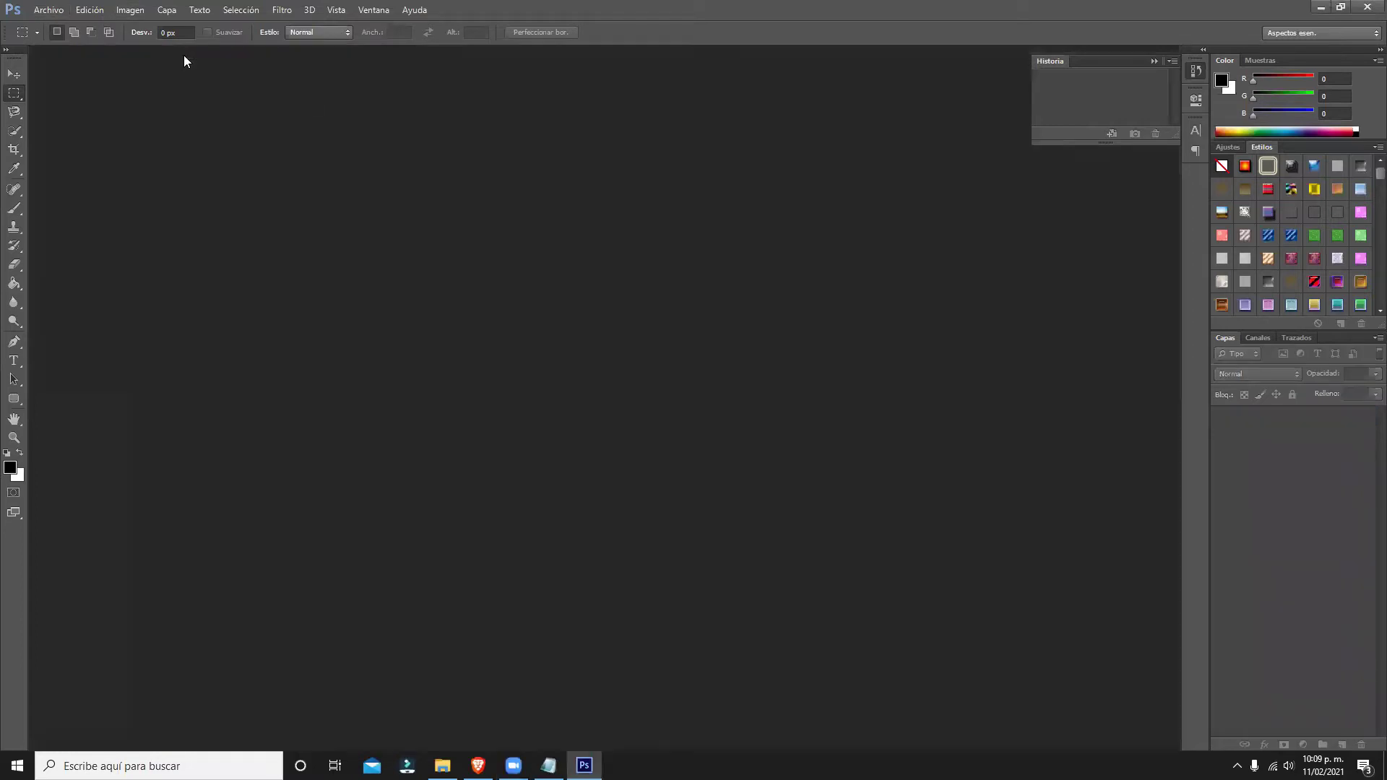
pyautogui.click(49, 10)
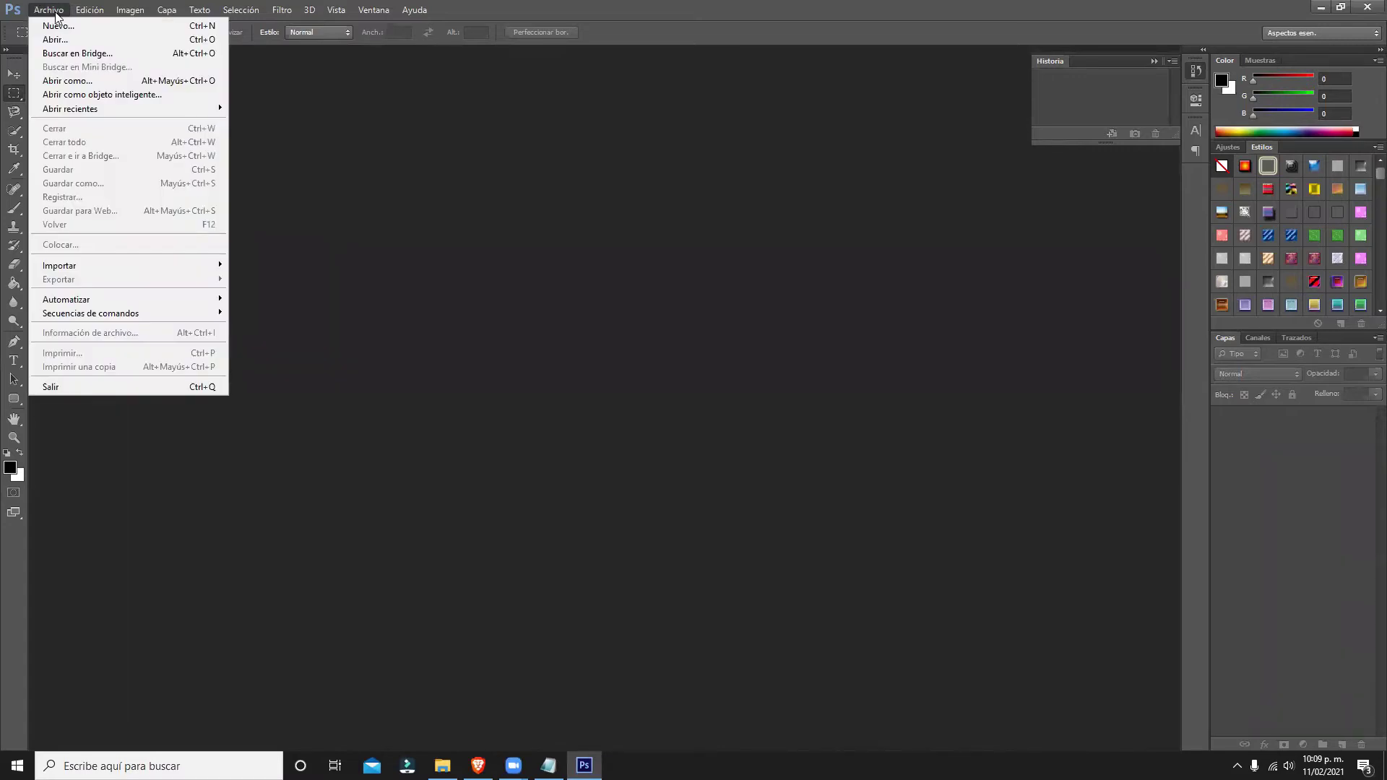
pyautogui.click(55, 13)
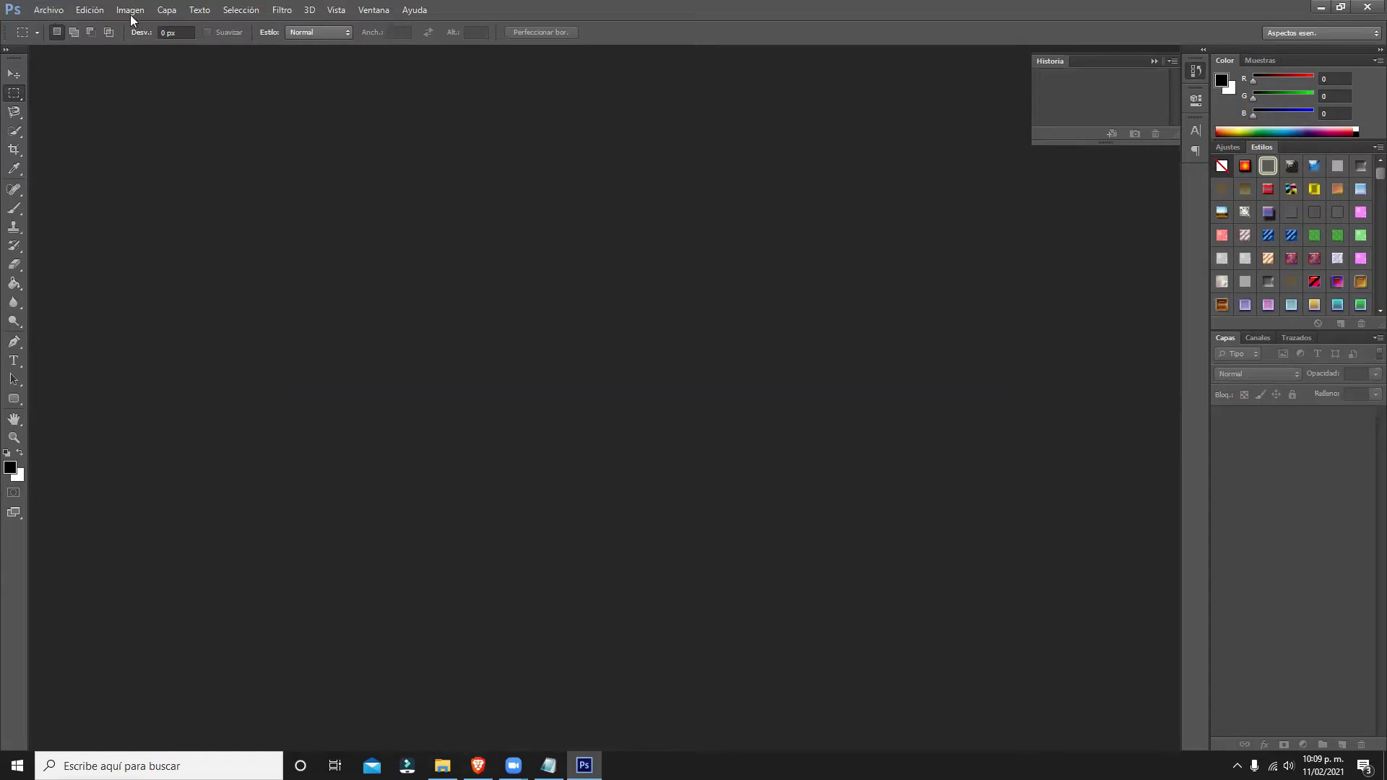
pyautogui.click(56, 11)
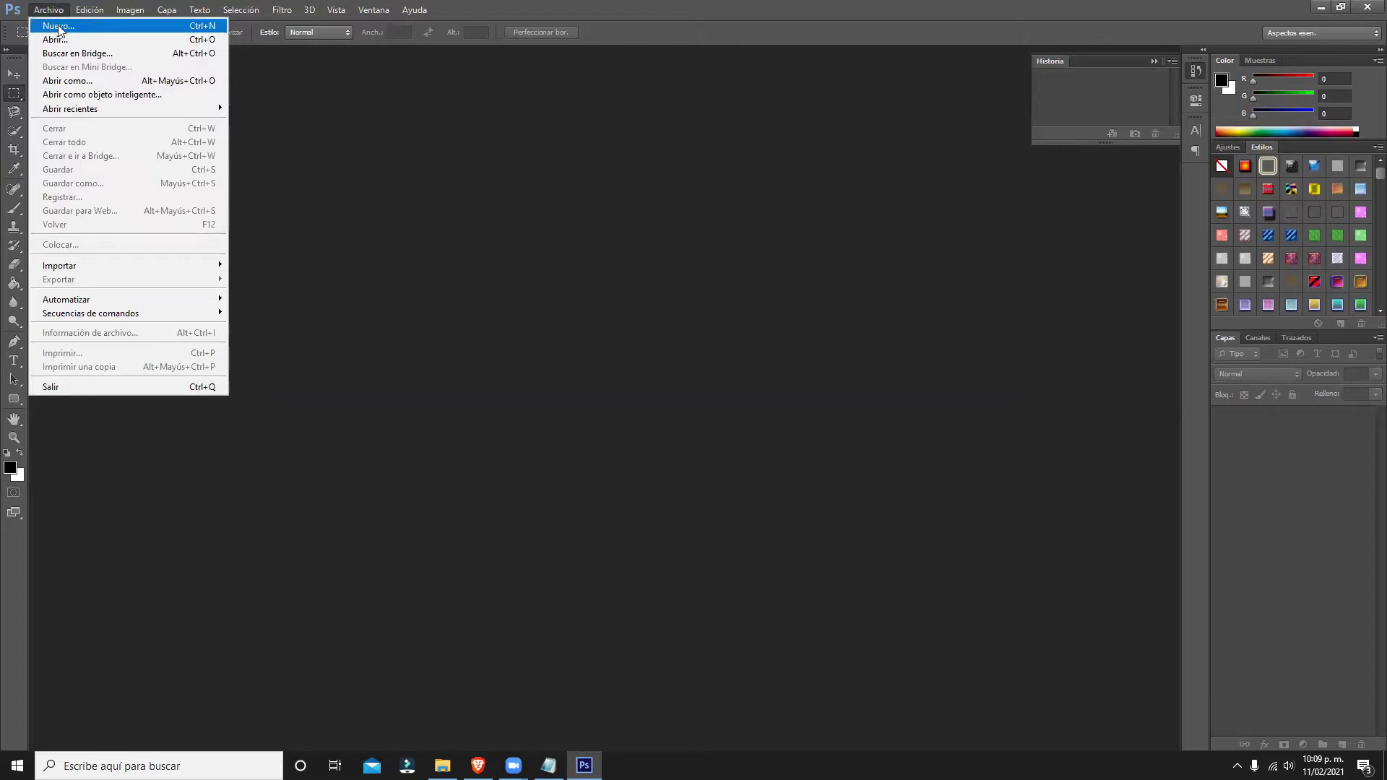
pyautogui.click(58, 28)
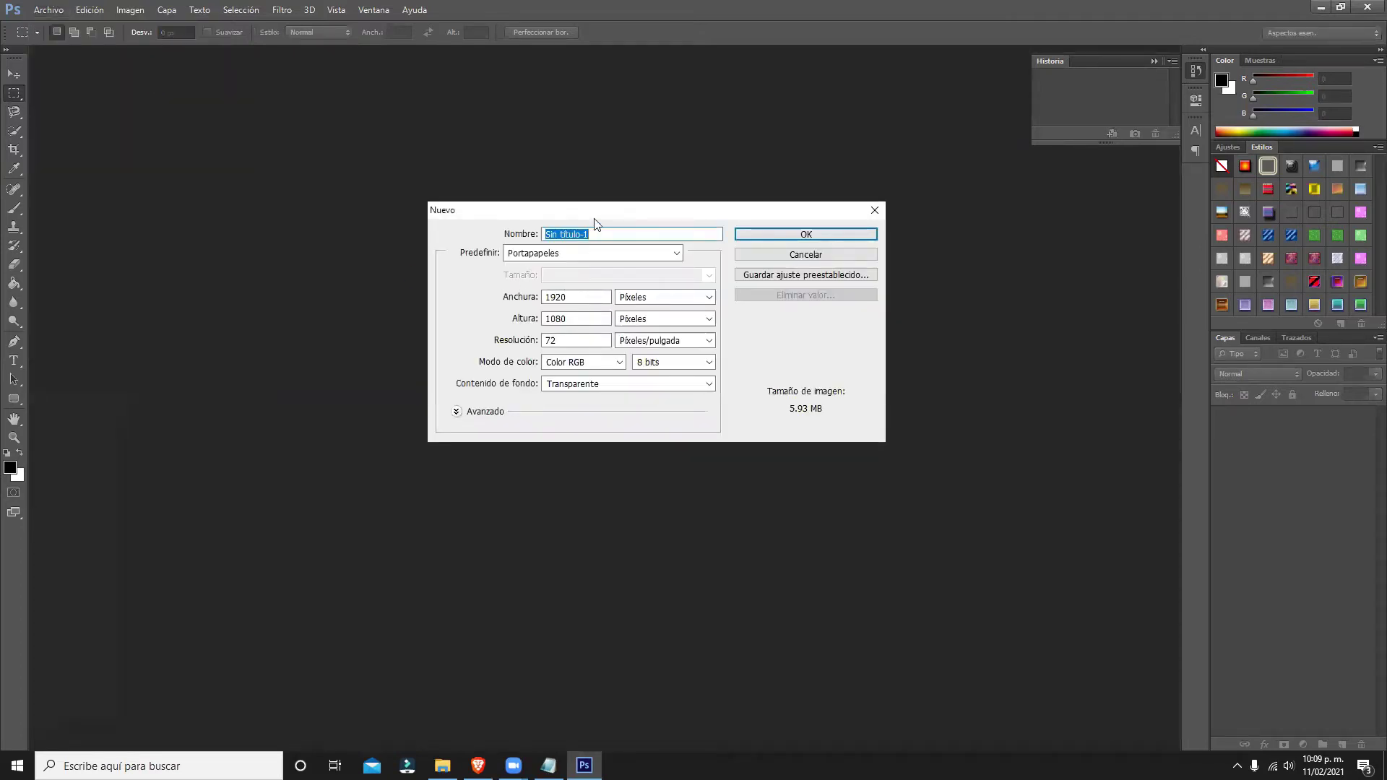
# Create a 1920×1080 px, 72 ppi RGB document with a Transparent background.
pyautogui.moveTo(605, 209); pyautogui.dragTo(629, 209)
pyautogui.click(619, 298)
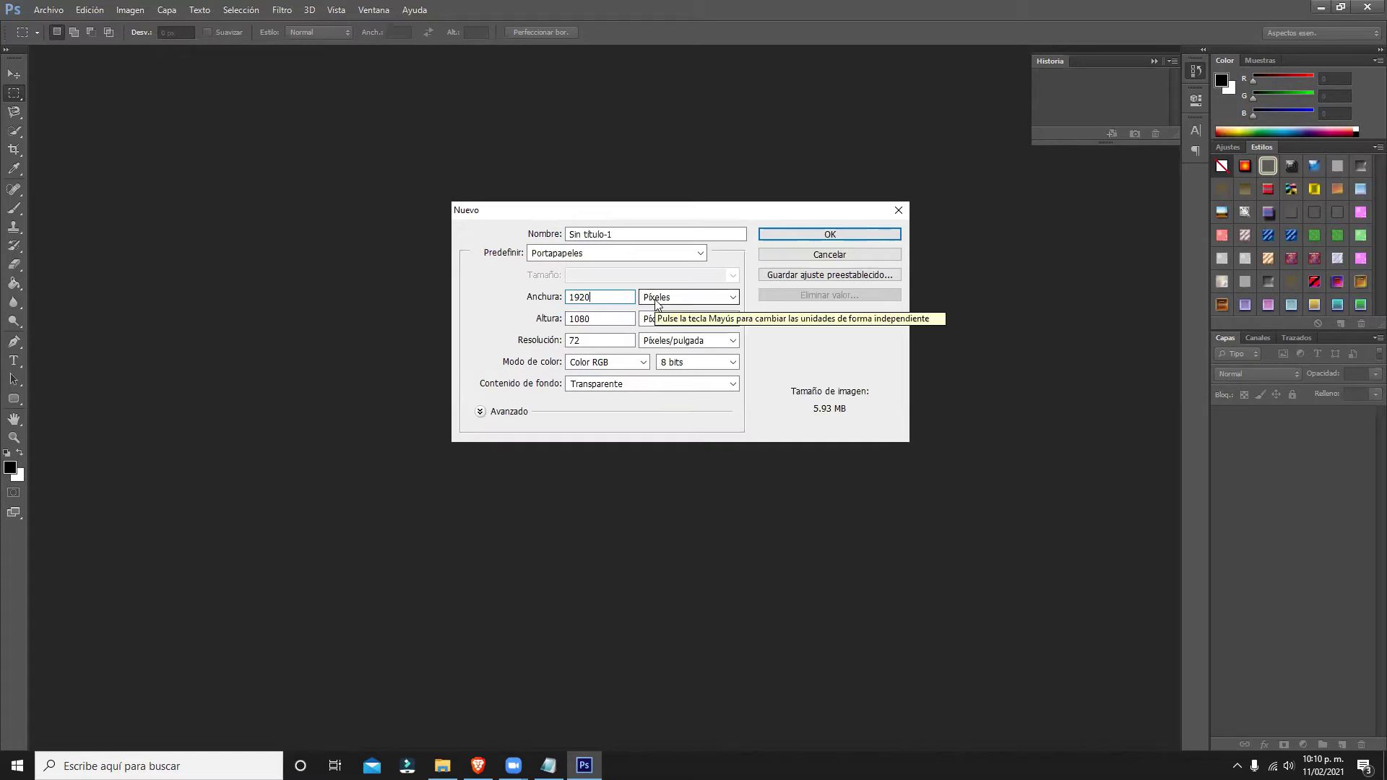
pyautogui.click(607, 392)
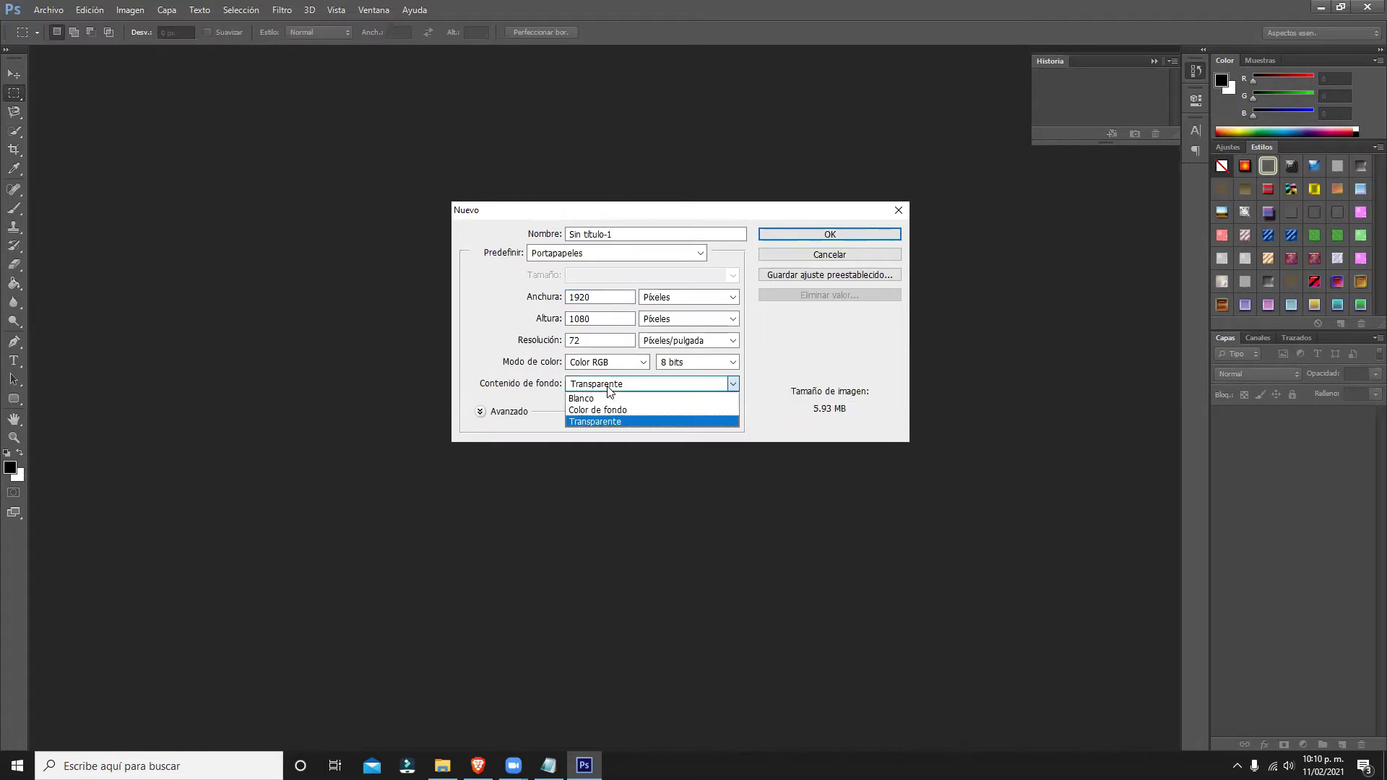
pyautogui.click(609, 389)
pyautogui.click(610, 398)
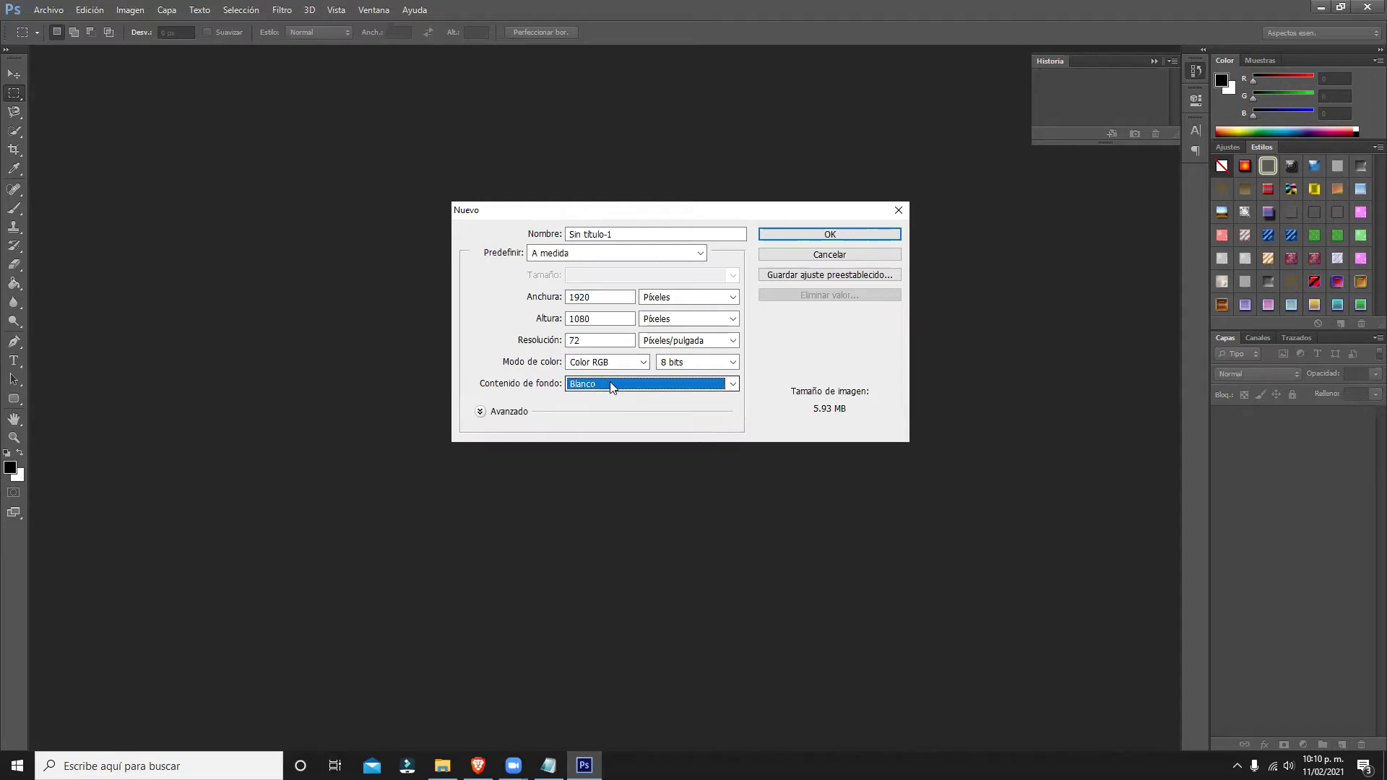
pyautogui.click(612, 385)
pyautogui.click(611, 420)
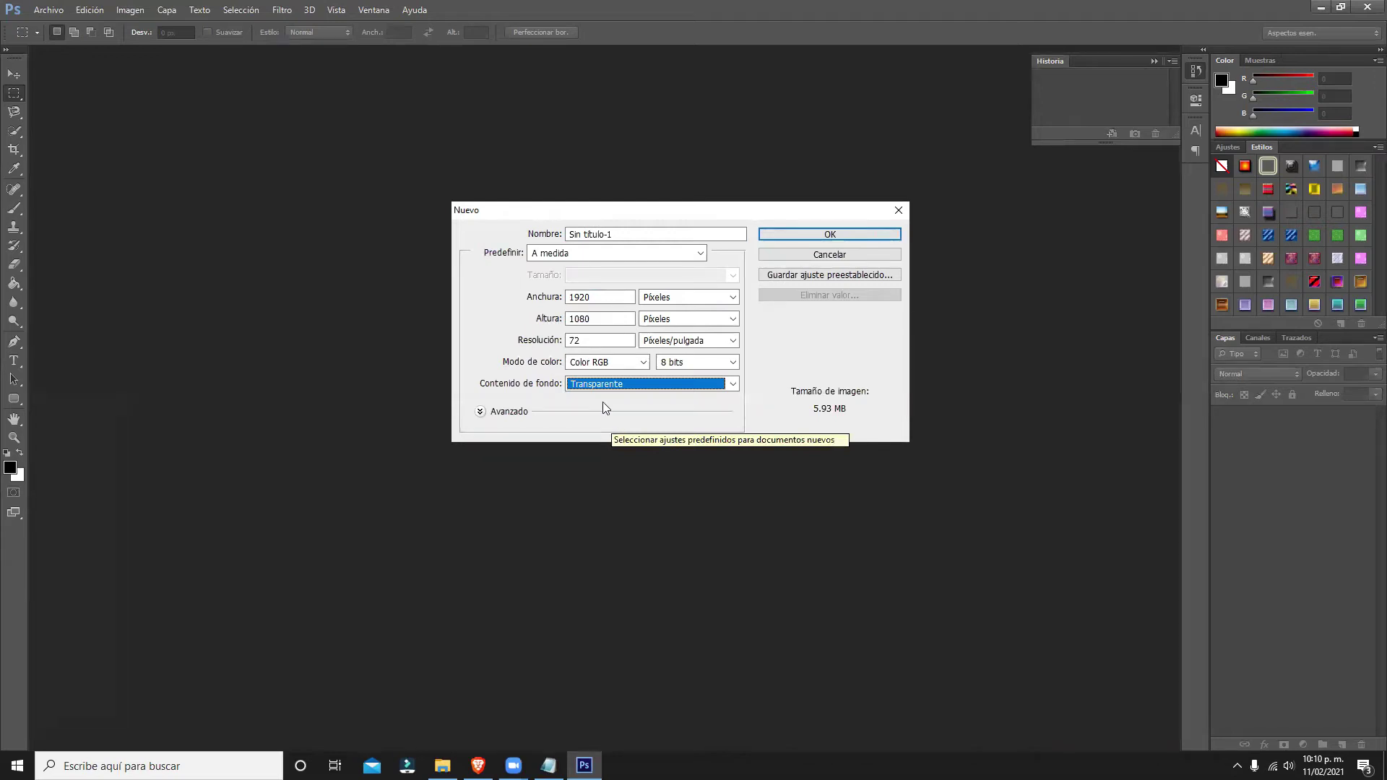
pyautogui.click(786, 235)
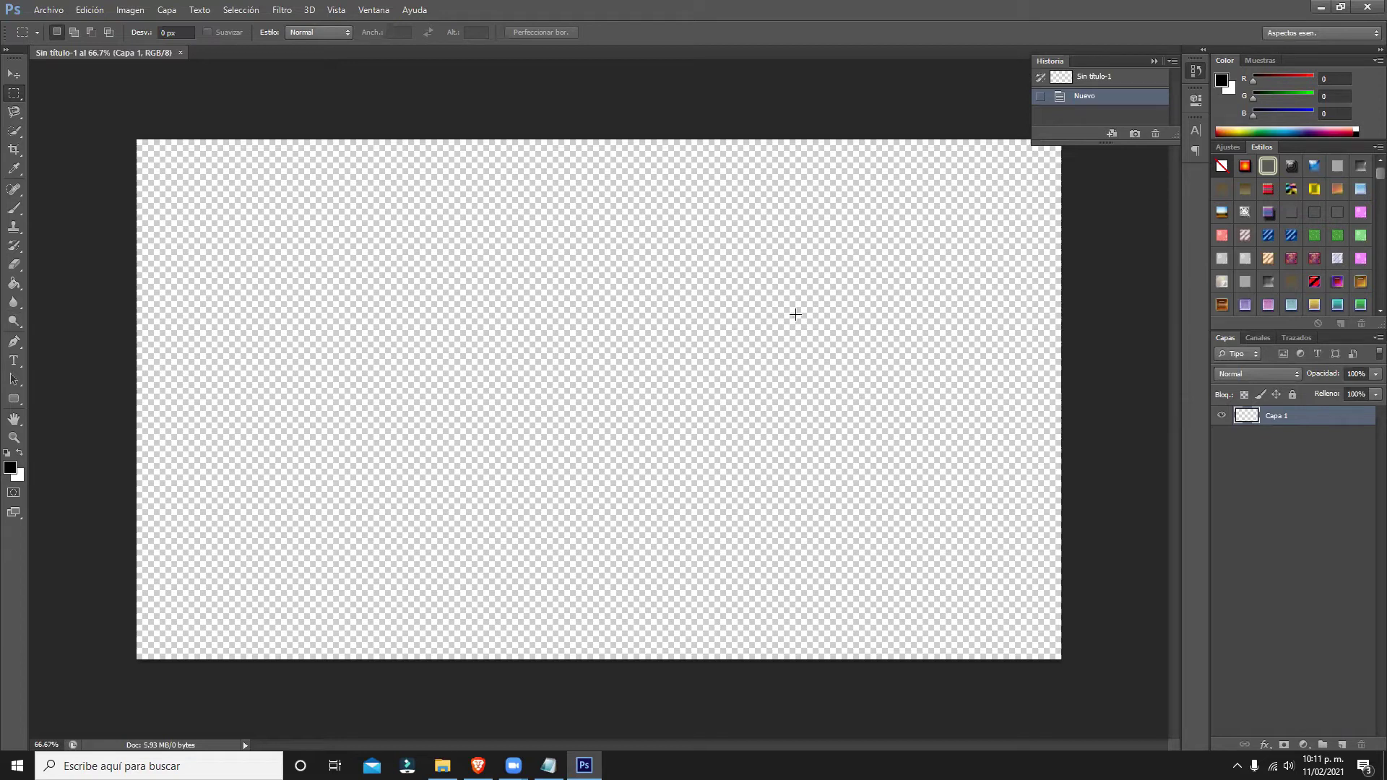
# Switch to the Horizontal Type tool and start an empty text entry on the canvas.
pyautogui.click(13, 361)
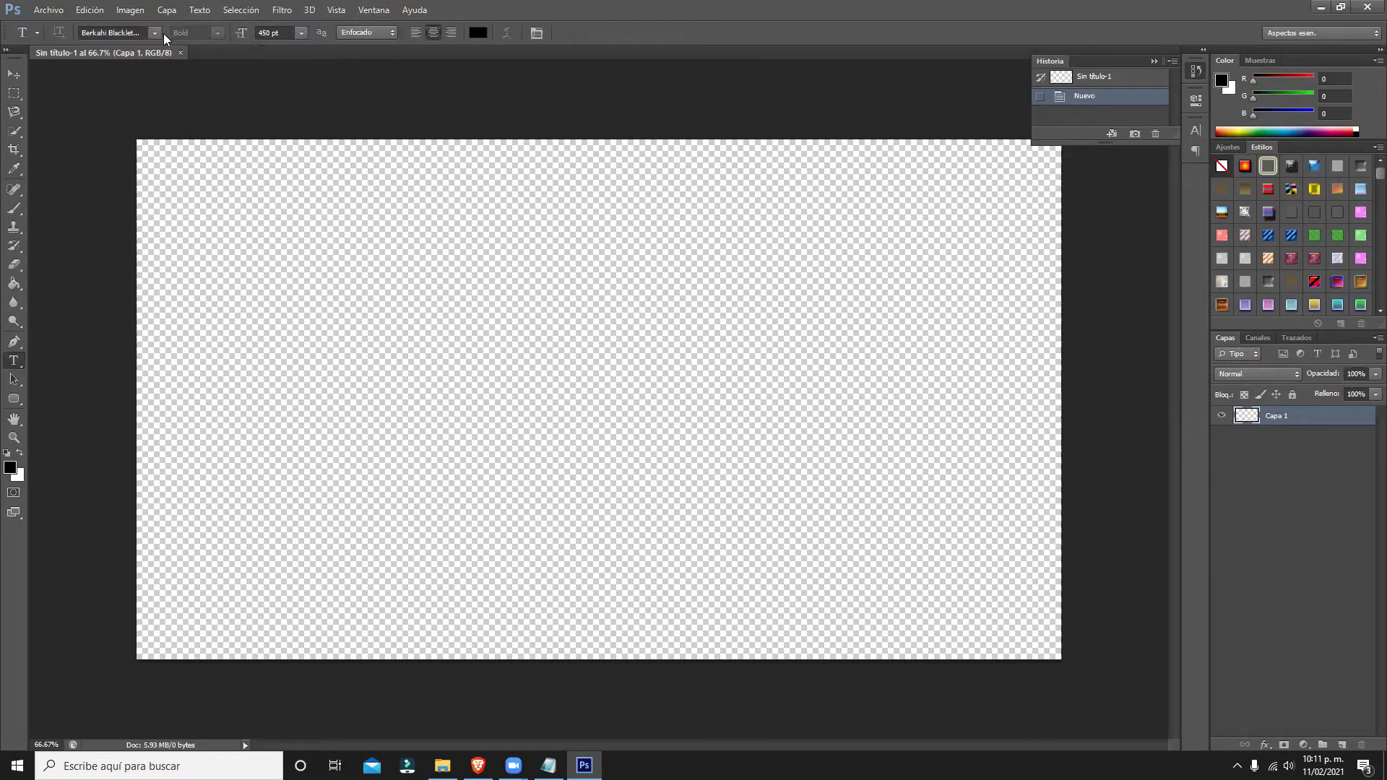
pyautogui.click(478, 765)
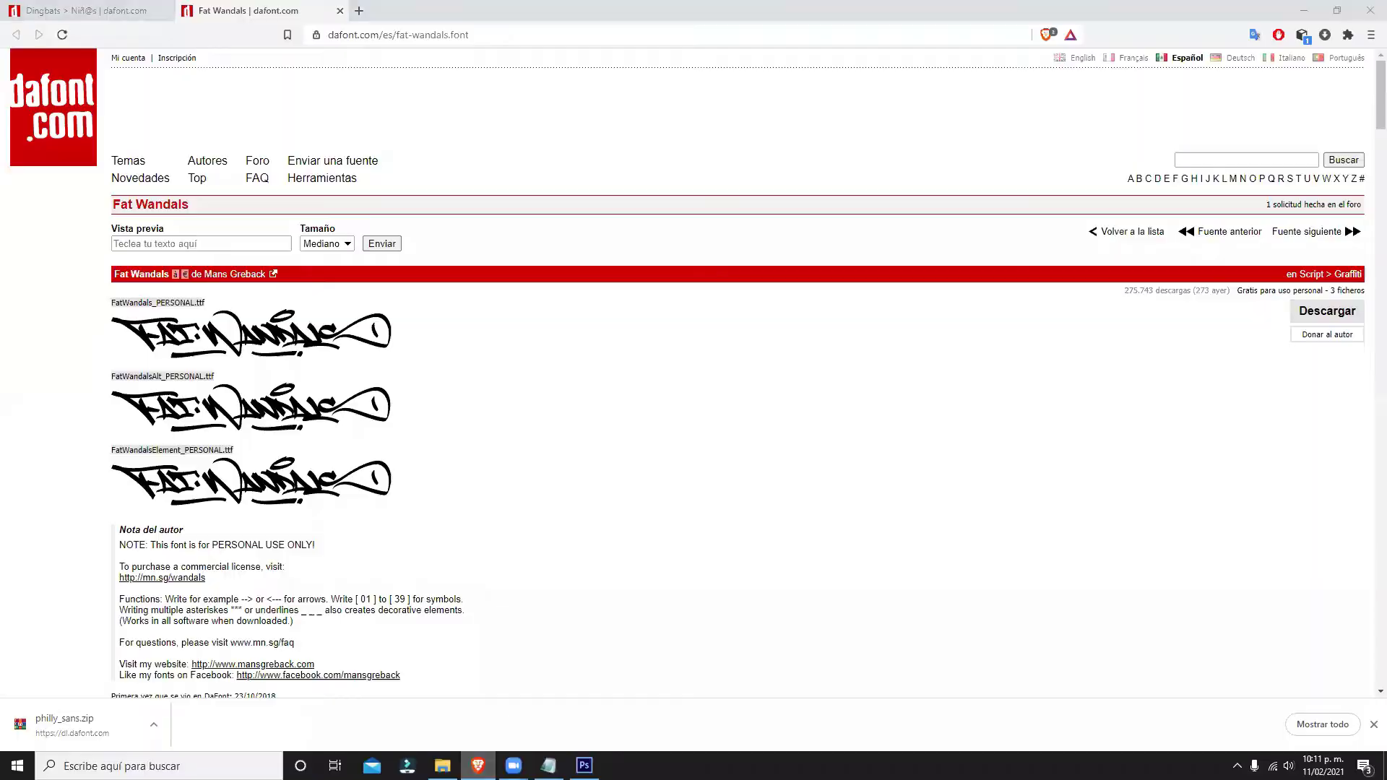
pyautogui.click(477, 766)
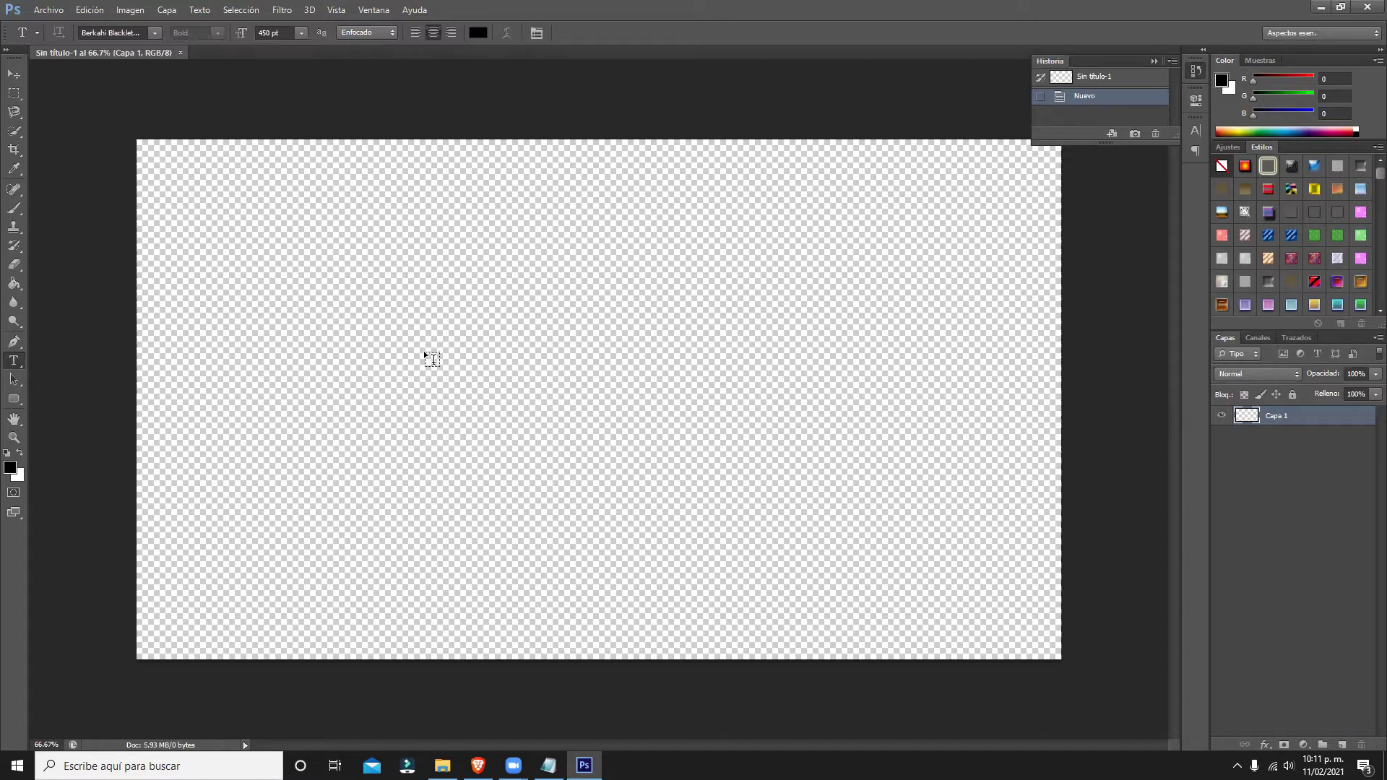
pyautogui.click(370, 405)
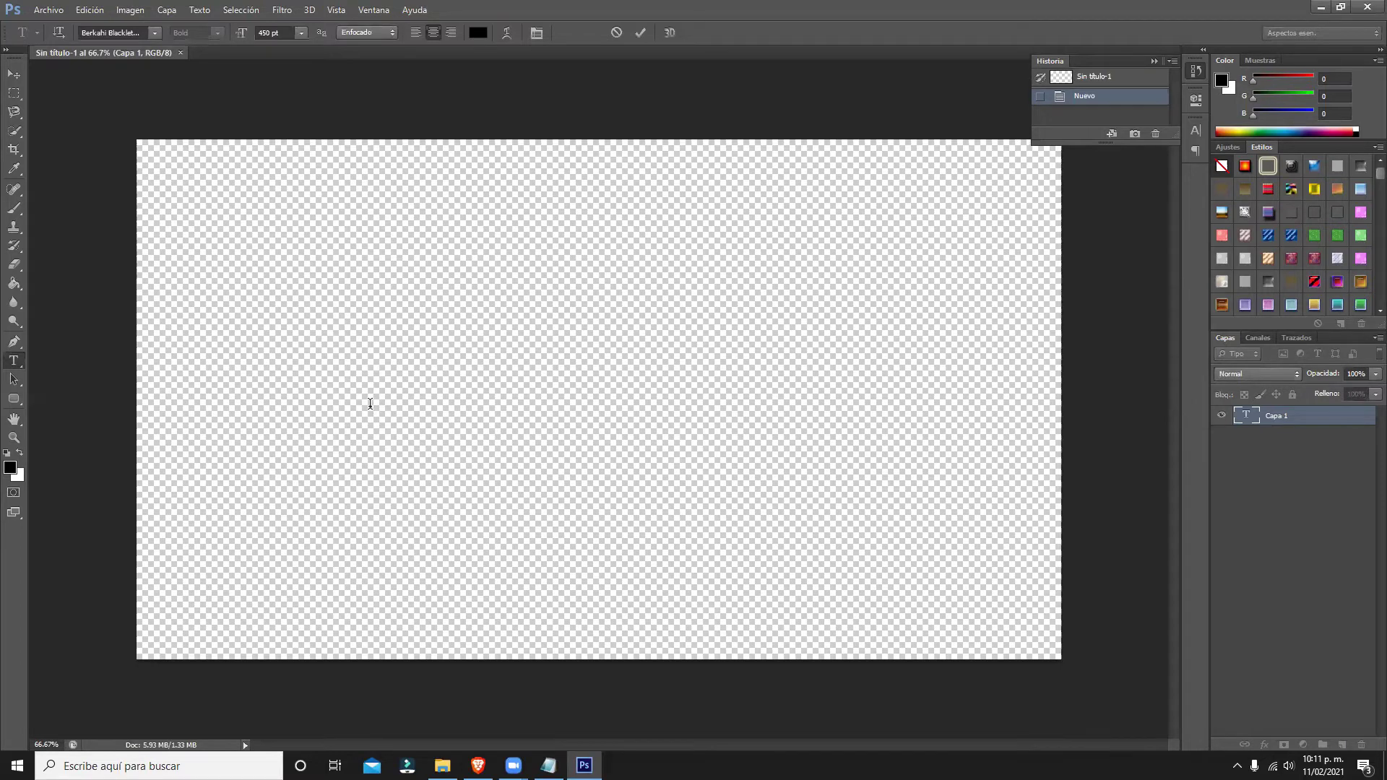
pyautogui.click(14, 361)
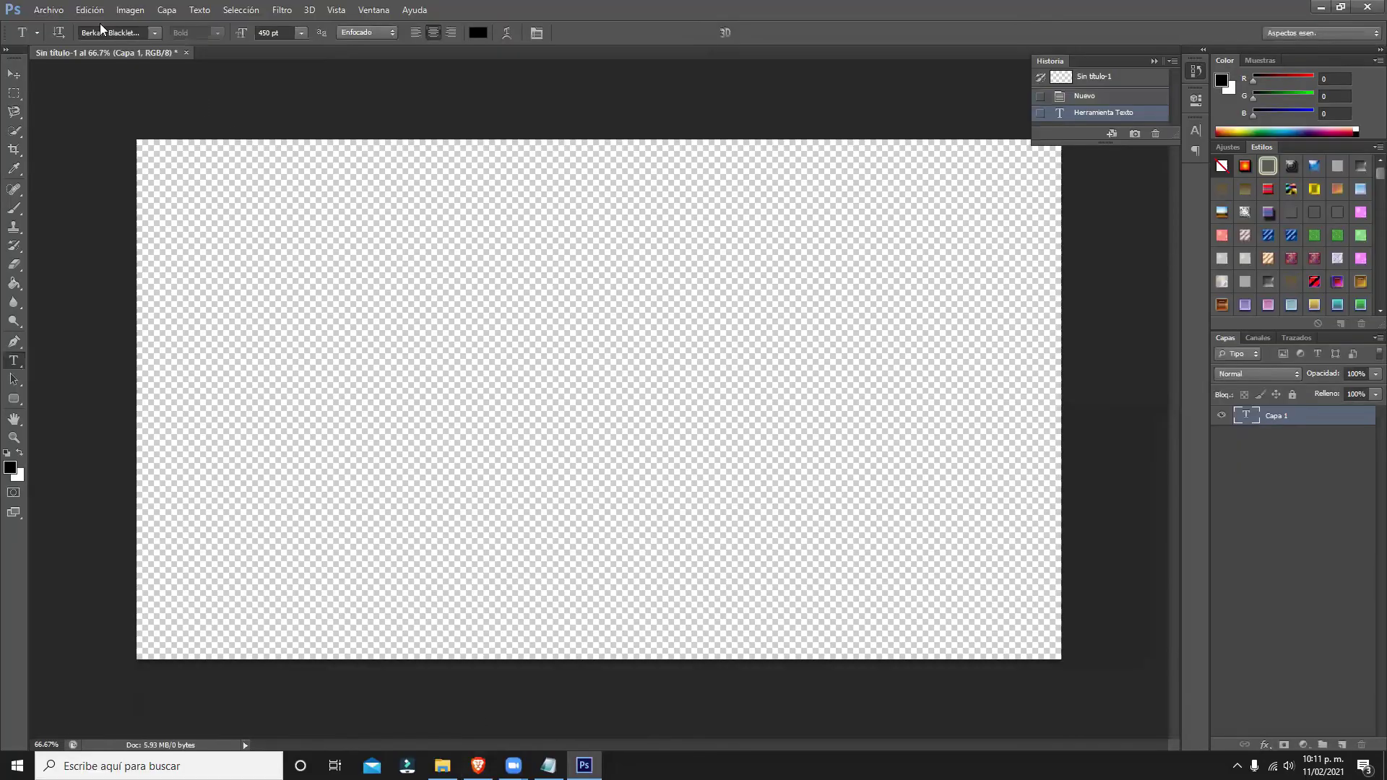
# Choose Philly Sans from the font family list.
pyautogui.click(100, 28)
pyautogui.scroll(-2, 202, 325)
pyautogui.scroll(-3, 240, 352)
pyautogui.scroll(-4, 239, 358)
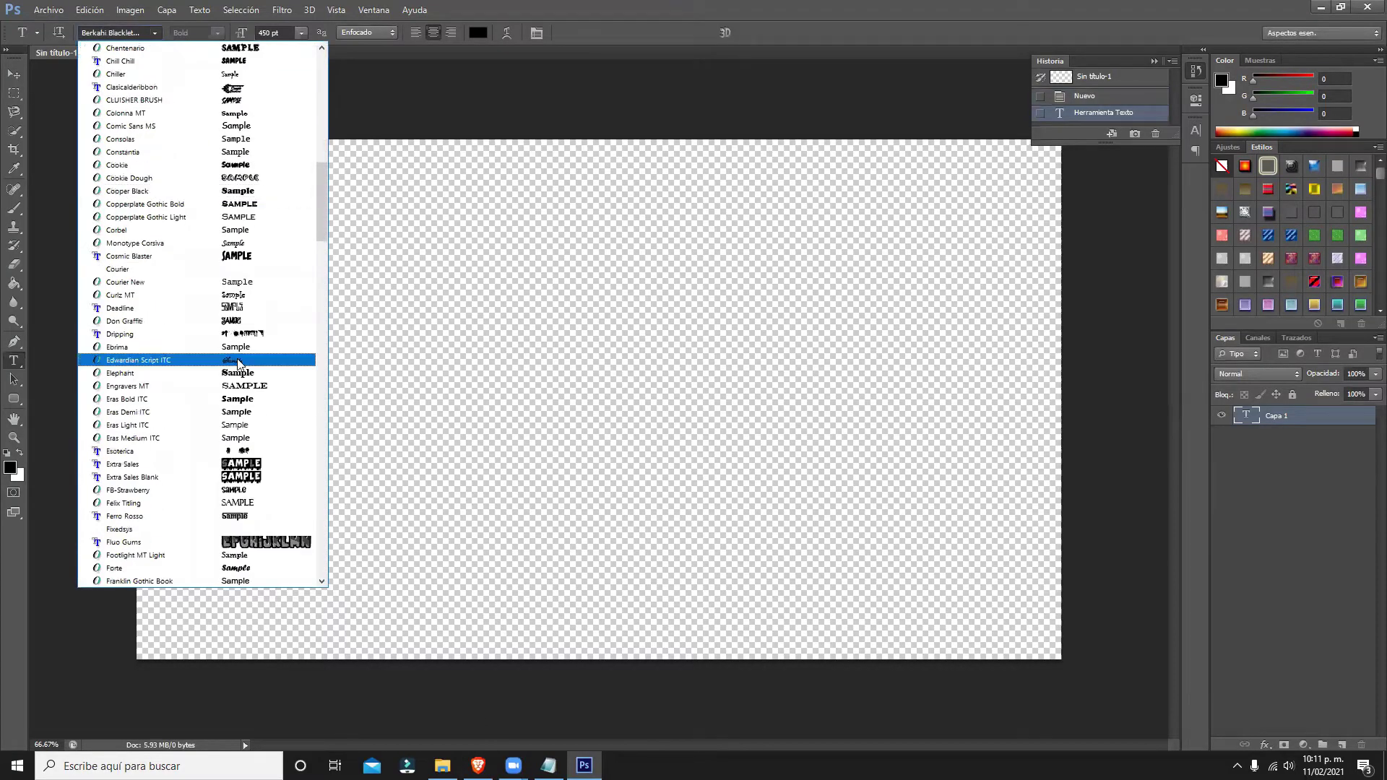
pyautogui.scroll(-1, 235, 368)
pyautogui.scroll(-1, 229, 386)
pyautogui.scroll(-3, 210, 401)
pyautogui.scroll(-3, 192, 433)
pyautogui.scroll(-2, 187, 470)
pyautogui.scroll(-5, 187, 477)
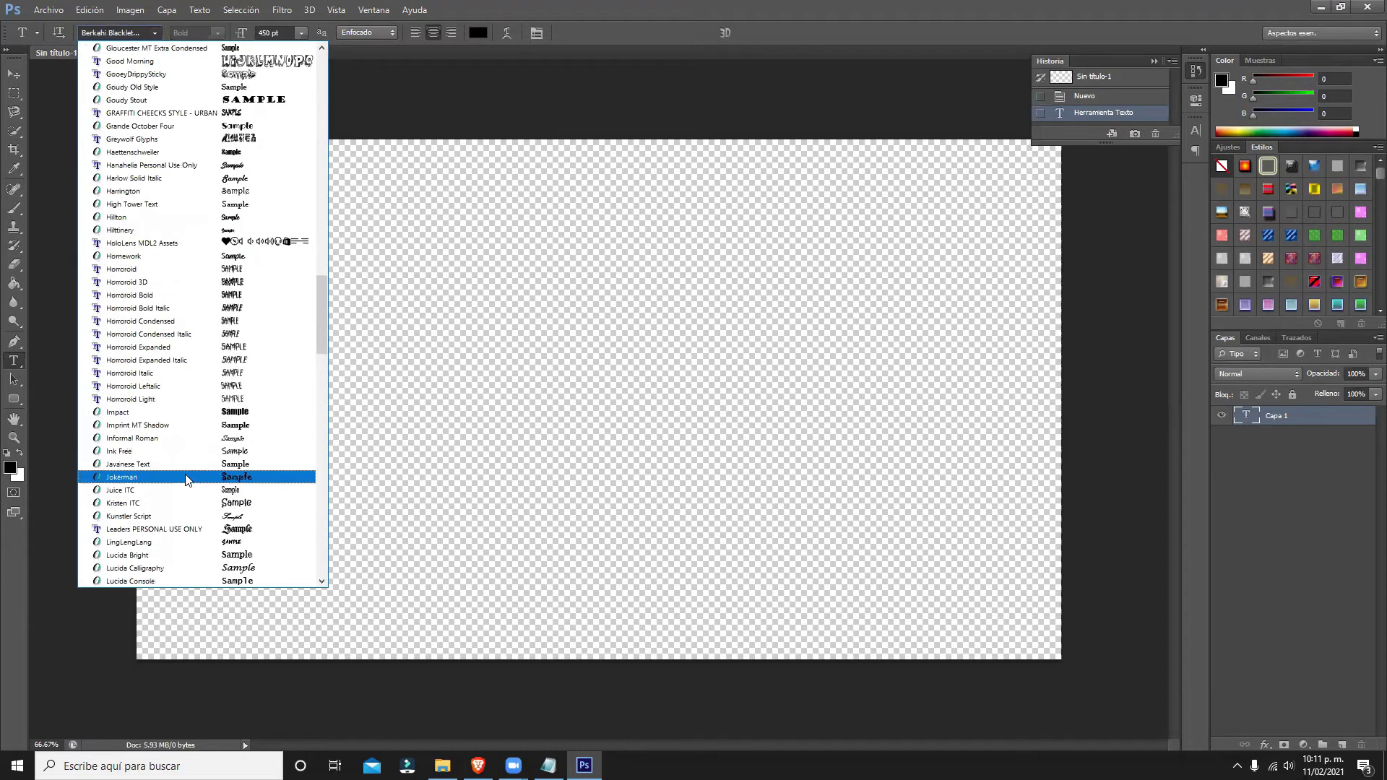
pyautogui.scroll(-5, 186, 477)
pyautogui.scroll(-2, 169, 518)
pyautogui.scroll(-9, 148, 548)
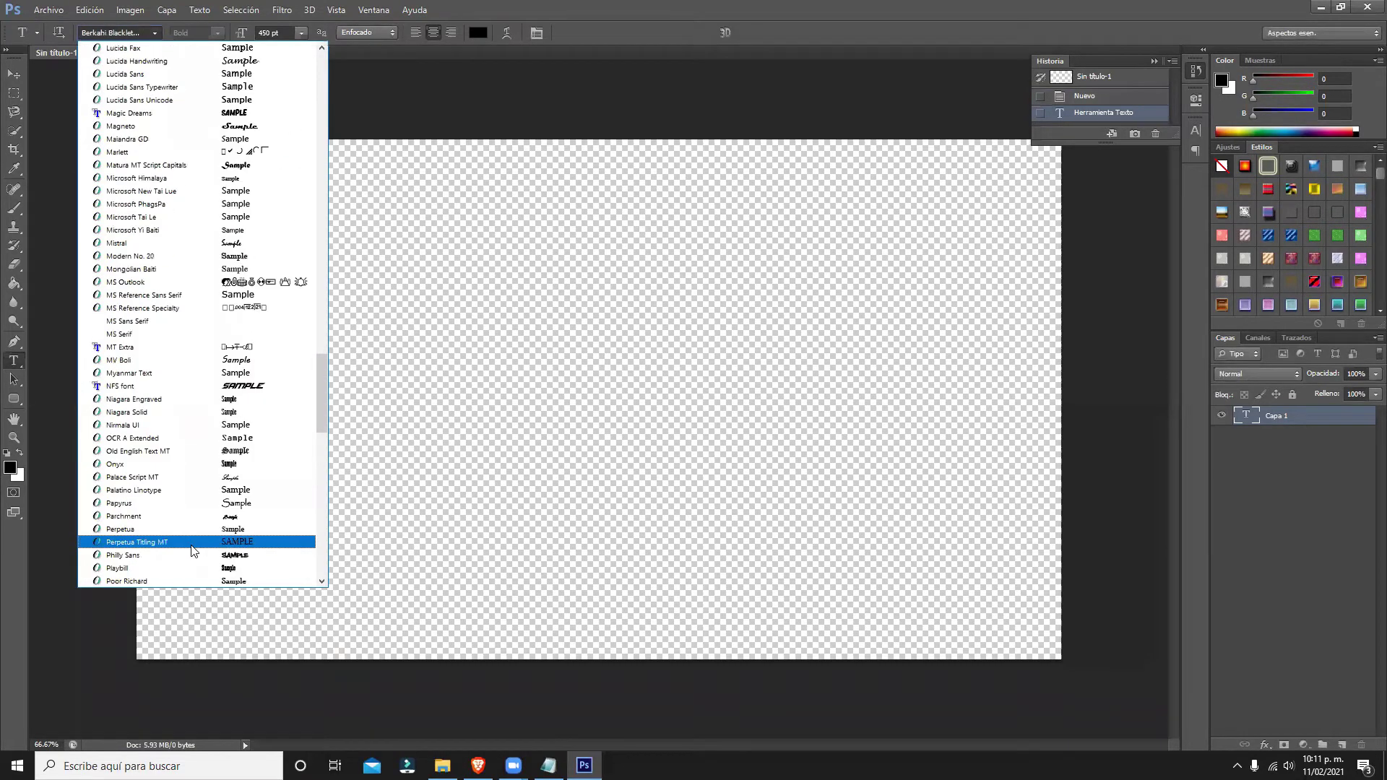
pyautogui.click(141, 560)
# Type the placeholder text MOISES and move it to the canvas centre.
pyautogui.click(333, 357)
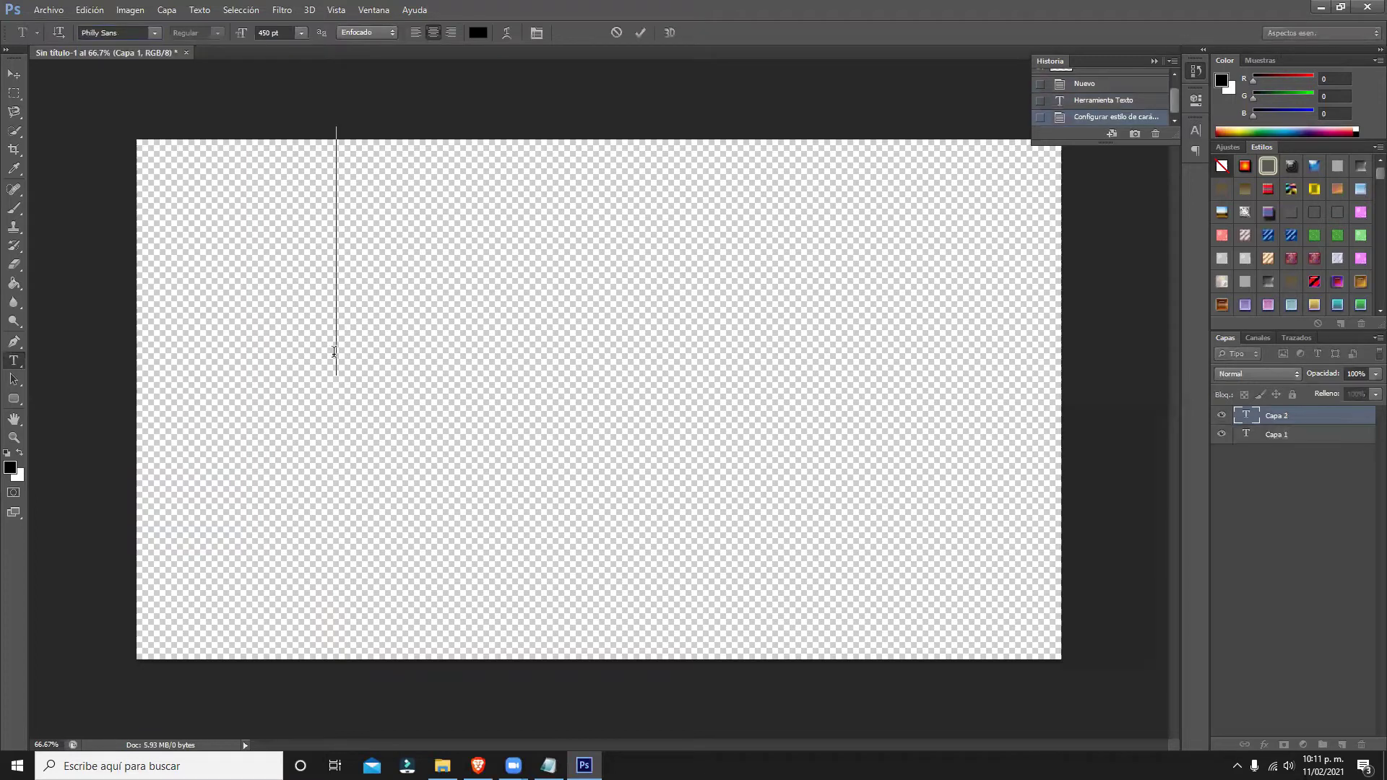
pyautogui.write('MOISE')
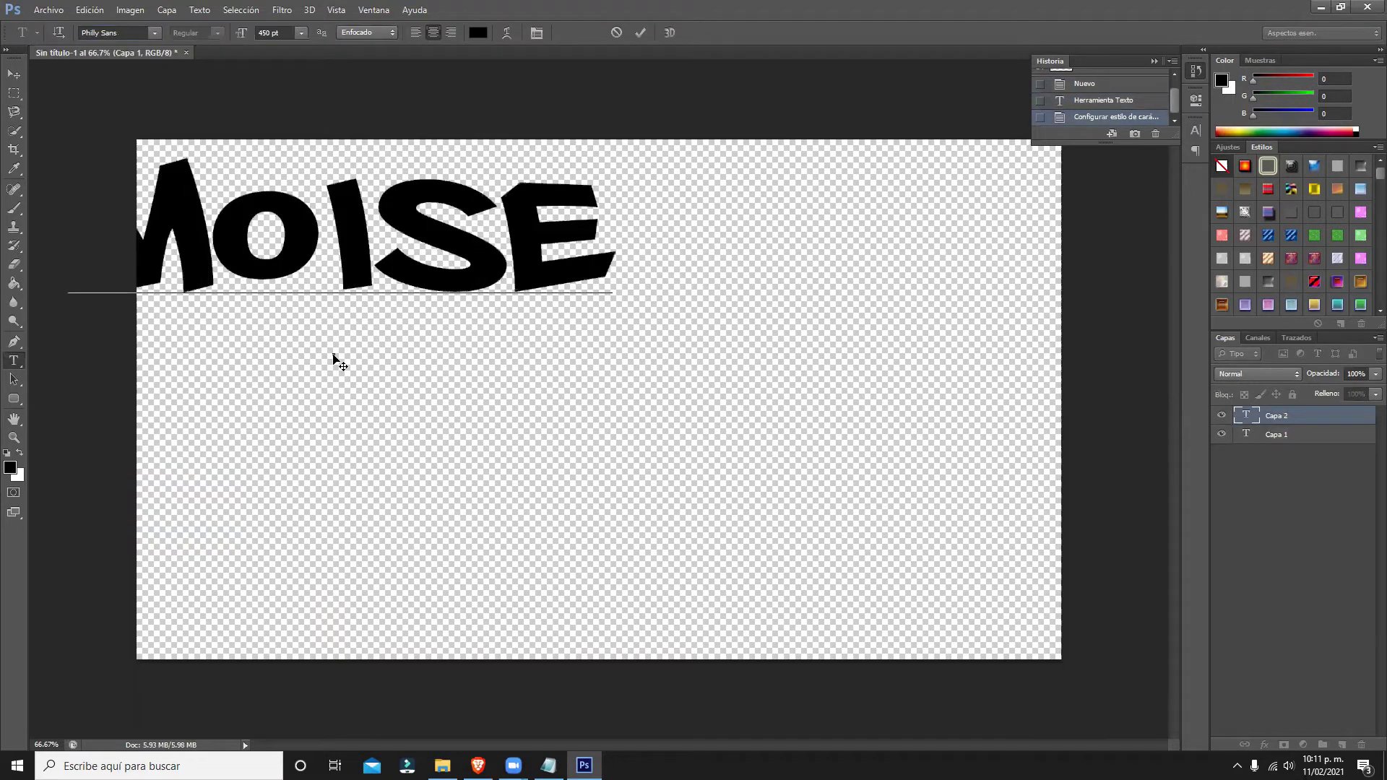
pyautogui.write('S')
pyautogui.click(14, 74)
pyautogui.moveTo(611, 282); pyautogui.dragTo(856, 429)
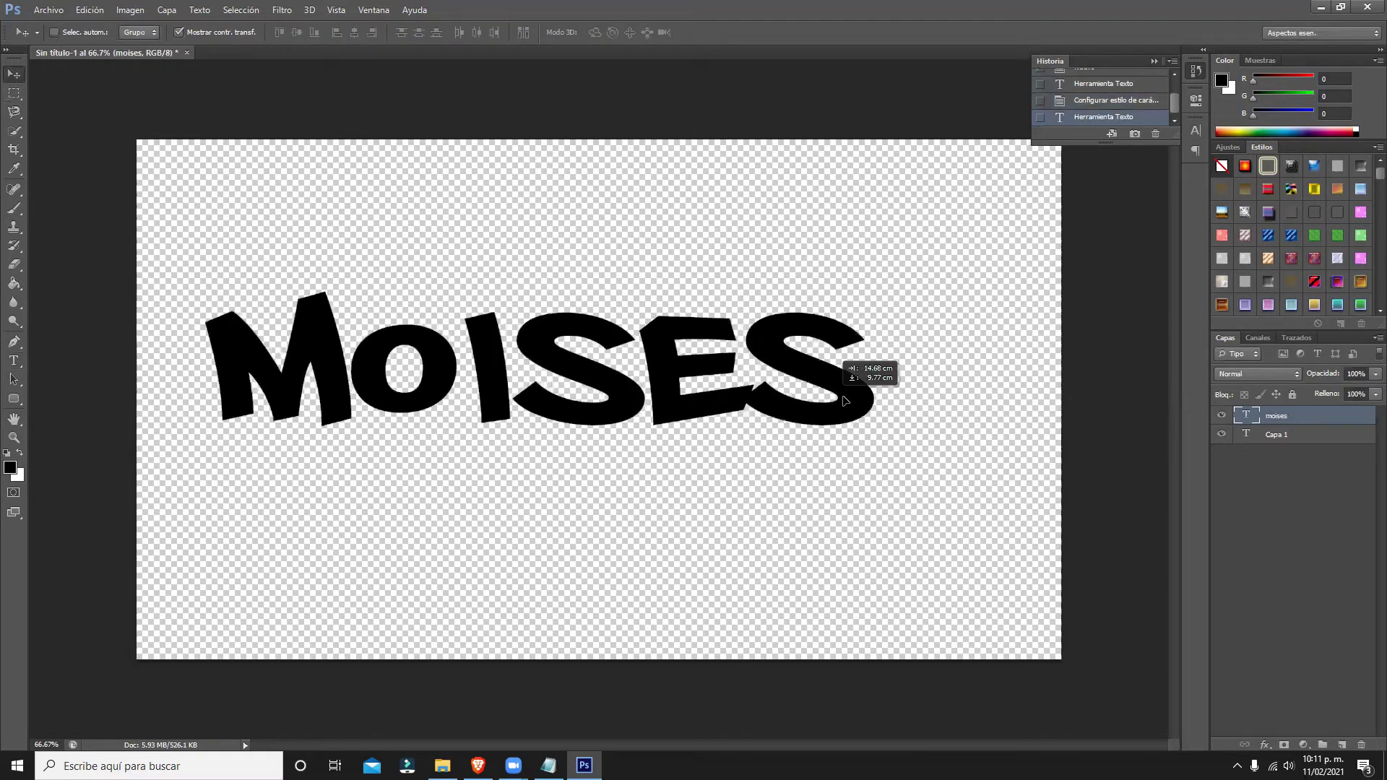
# Replace MOISES with LAOLA420, commit it, and centre it on the canvas.
pyautogui.click(13, 361)
pyautogui.moveTo(297, 401); pyautogui.dragTo(896, 403)
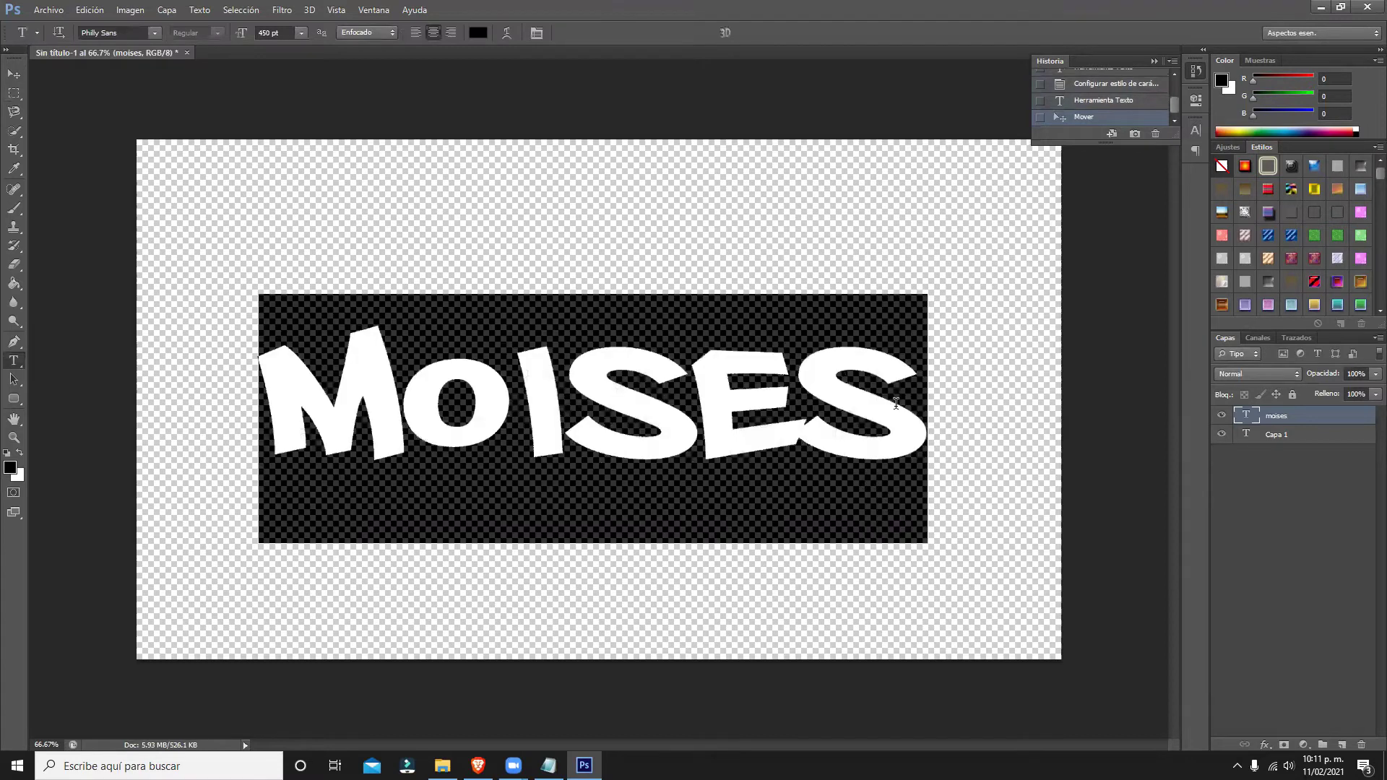
pyautogui.press('BackSpace')
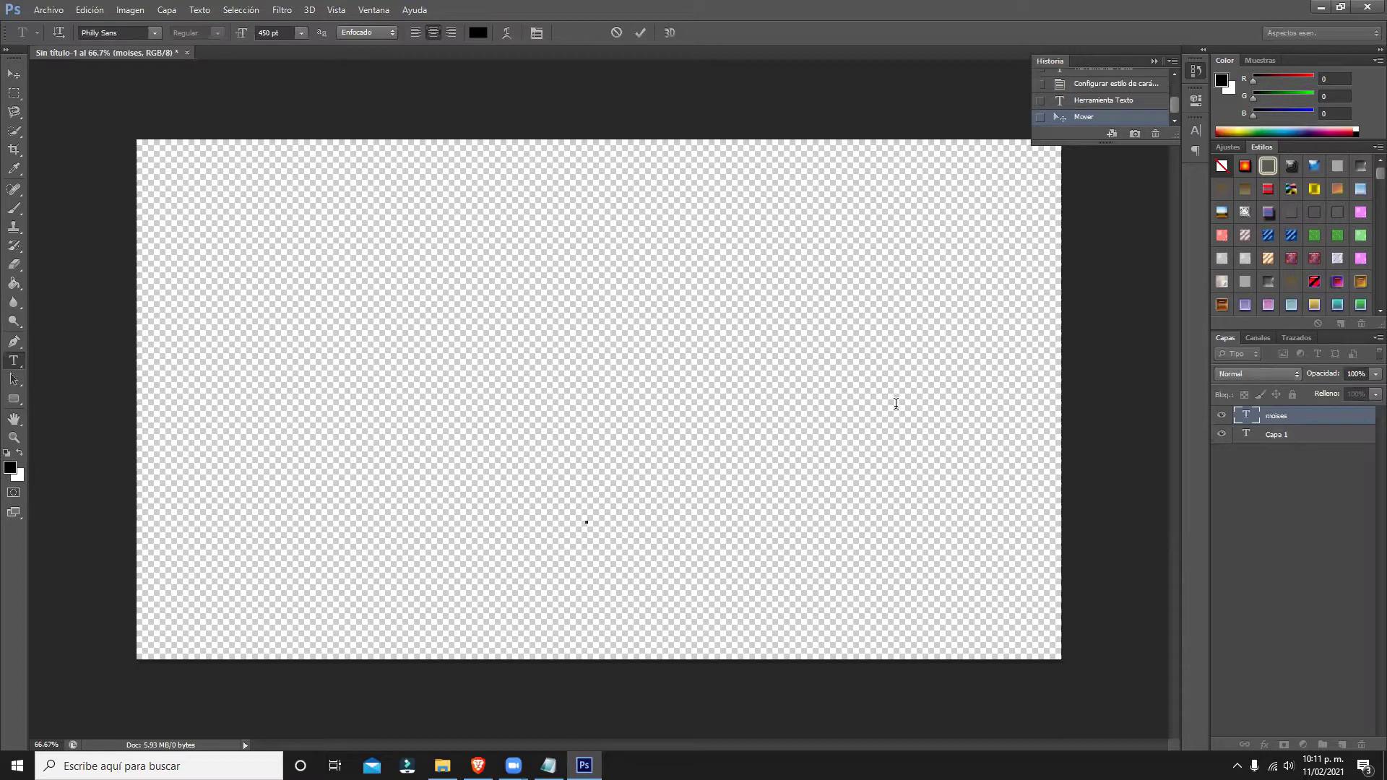
pyautogui.write('LAOLA')
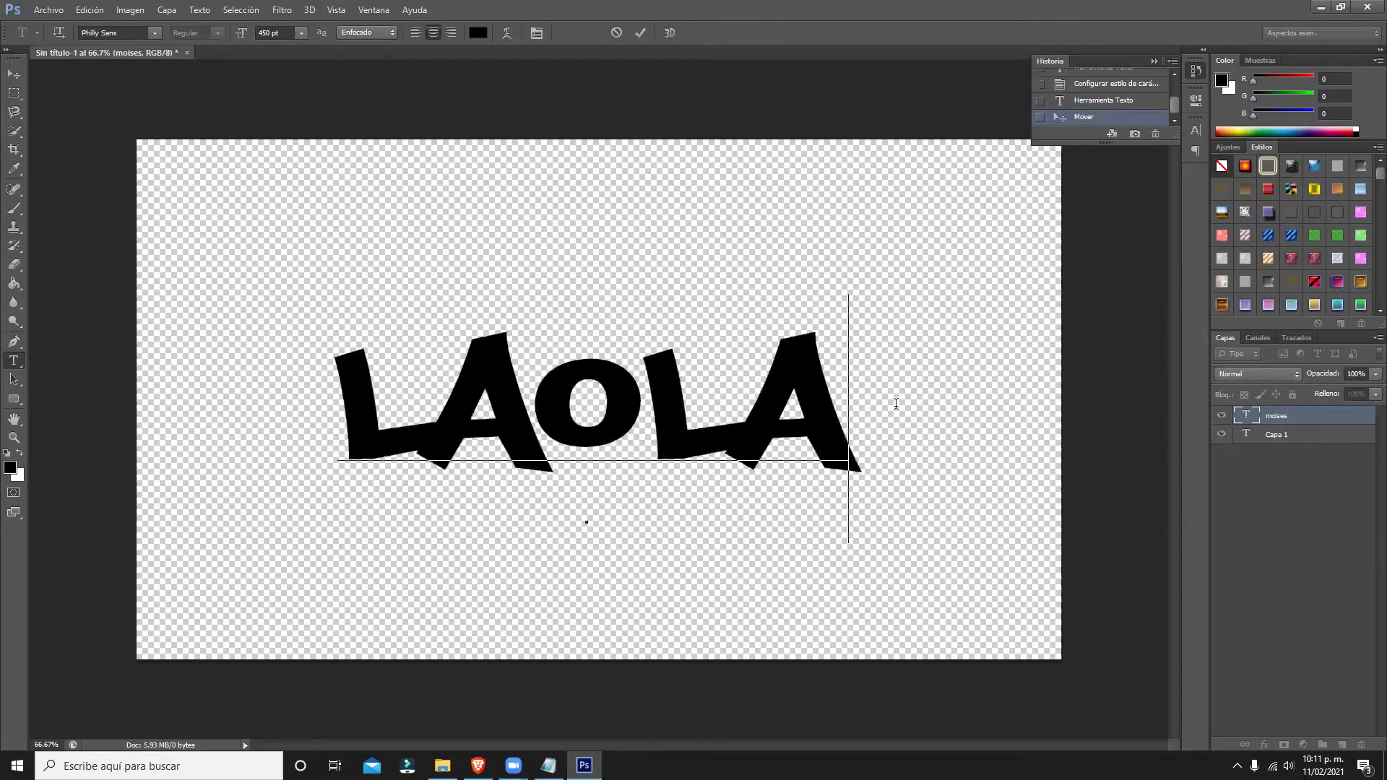
pyautogui.write('420')
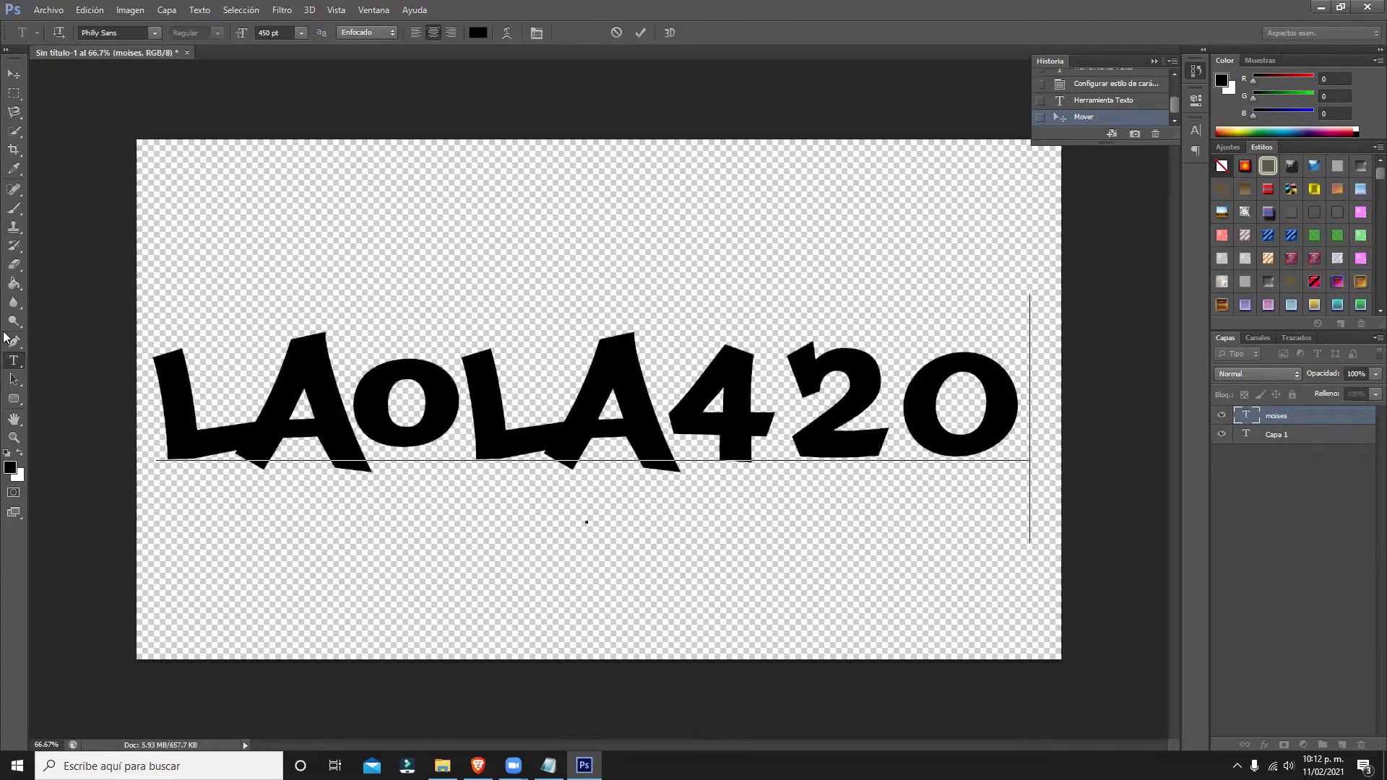
pyautogui.hotkey('ctrl', 'Return')
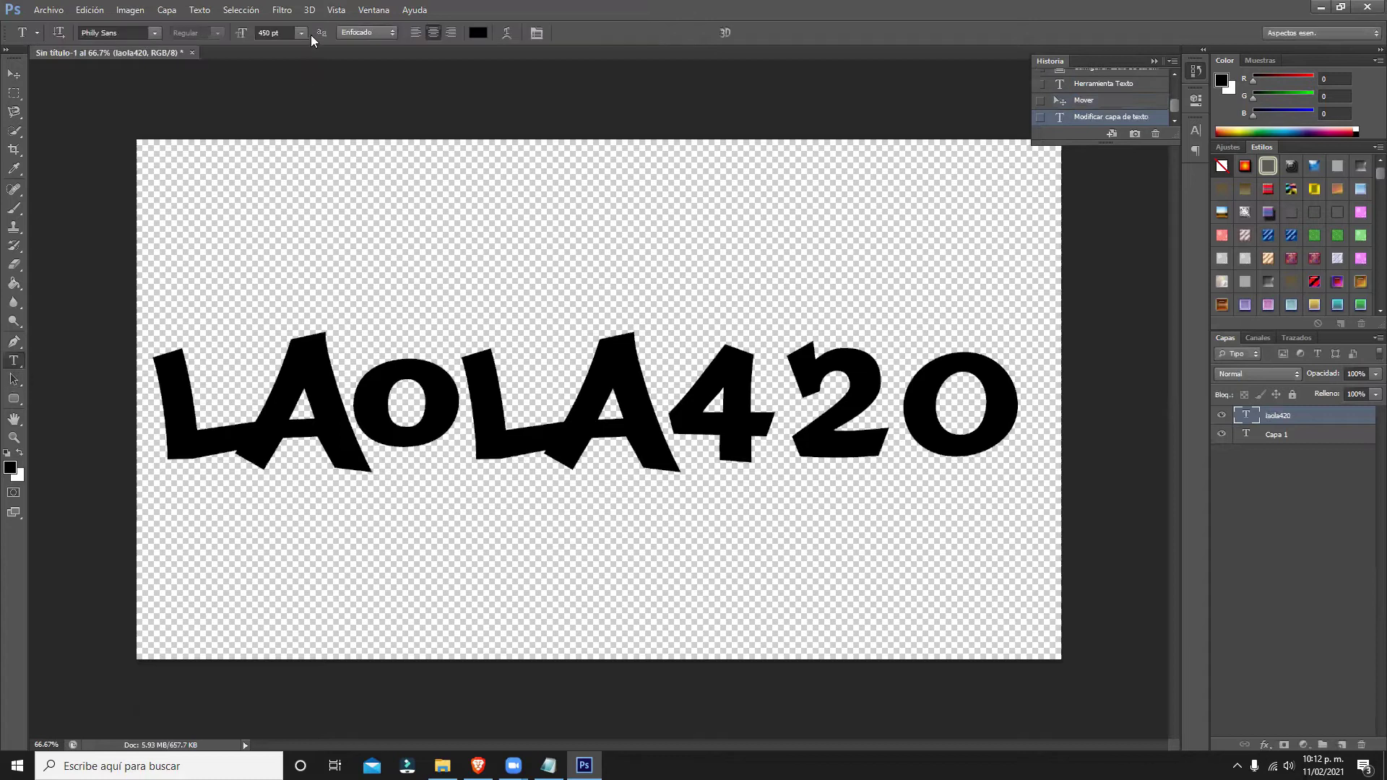
pyautogui.click(7, 76)
pyautogui.moveTo(718, 374); pyautogui.dragTo(725, 361)
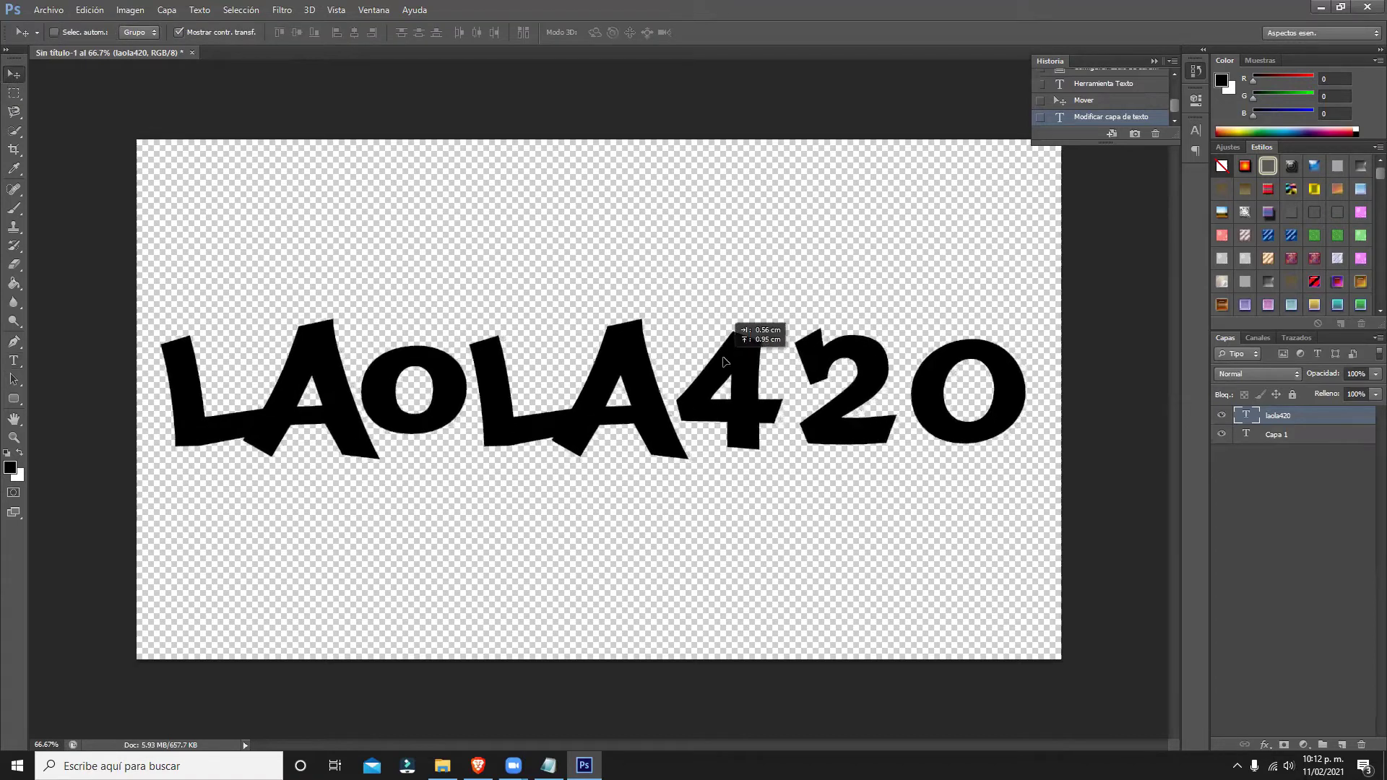
pyautogui.click(17, 362)
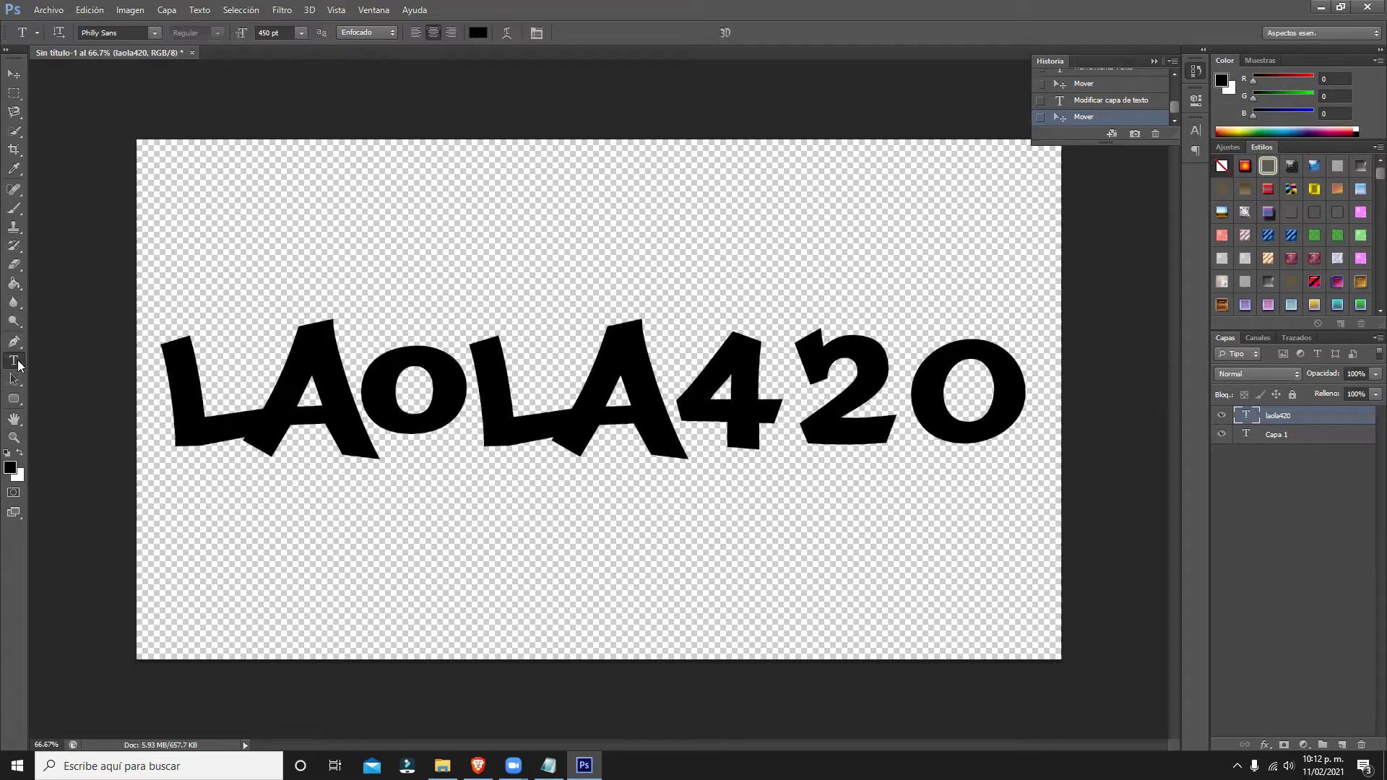
pyautogui.press('Delete')
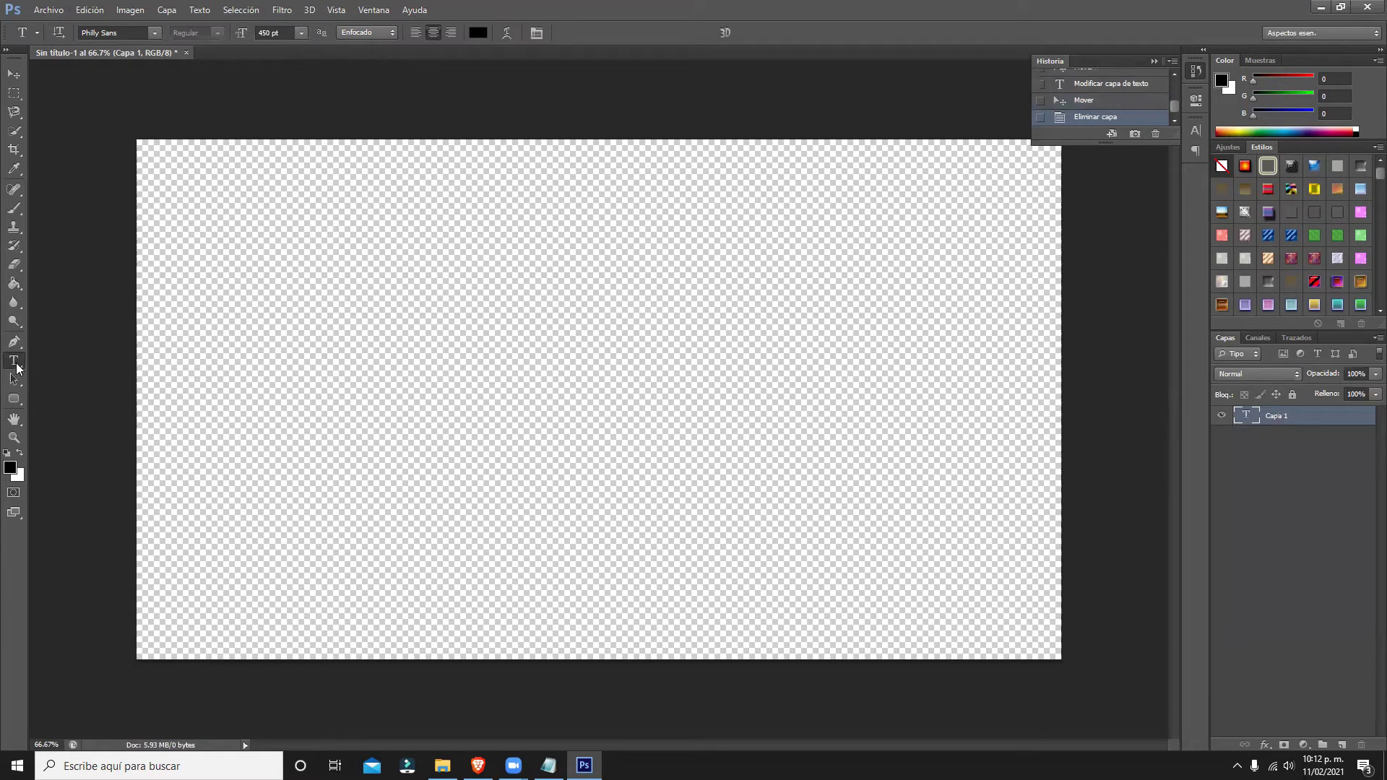
pyautogui.click(268, 376)
pyautogui.write('Aol')
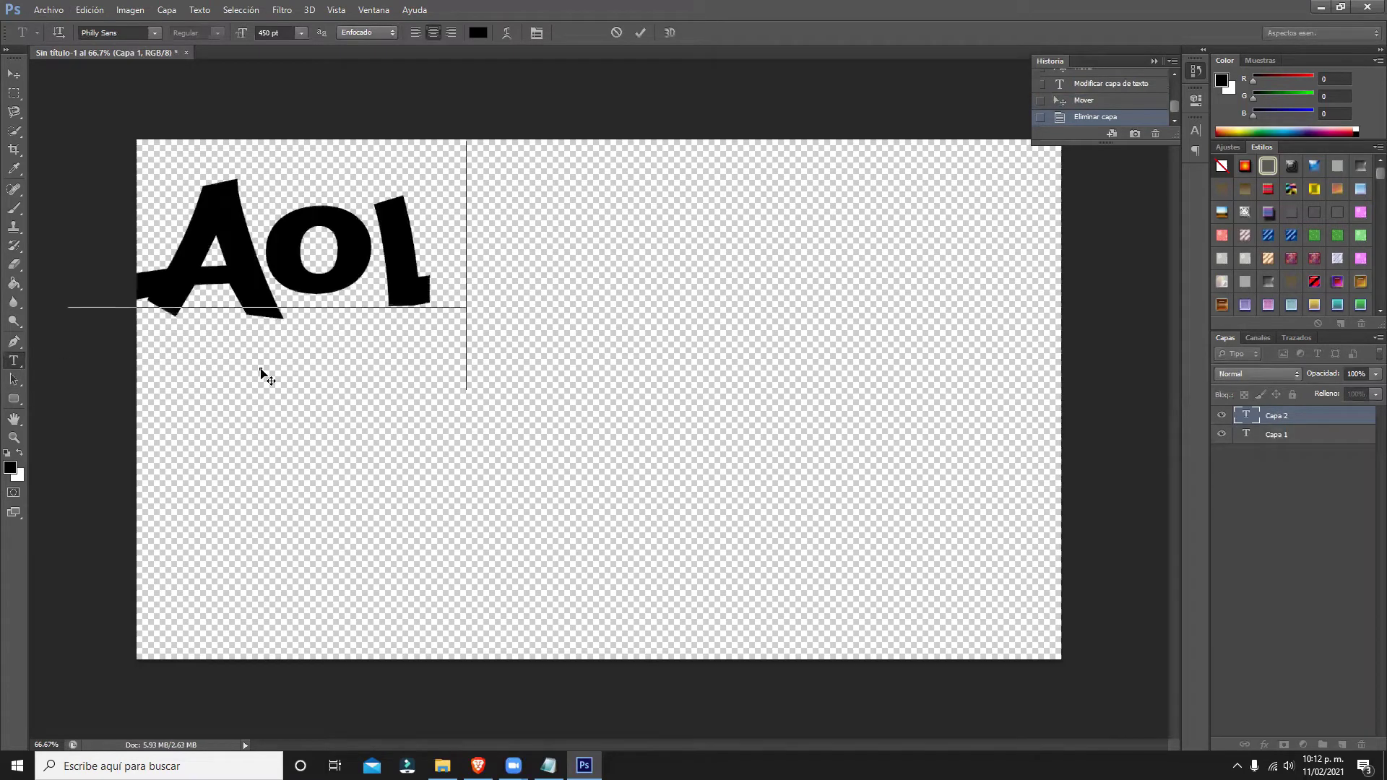
pyautogui.write('a420')
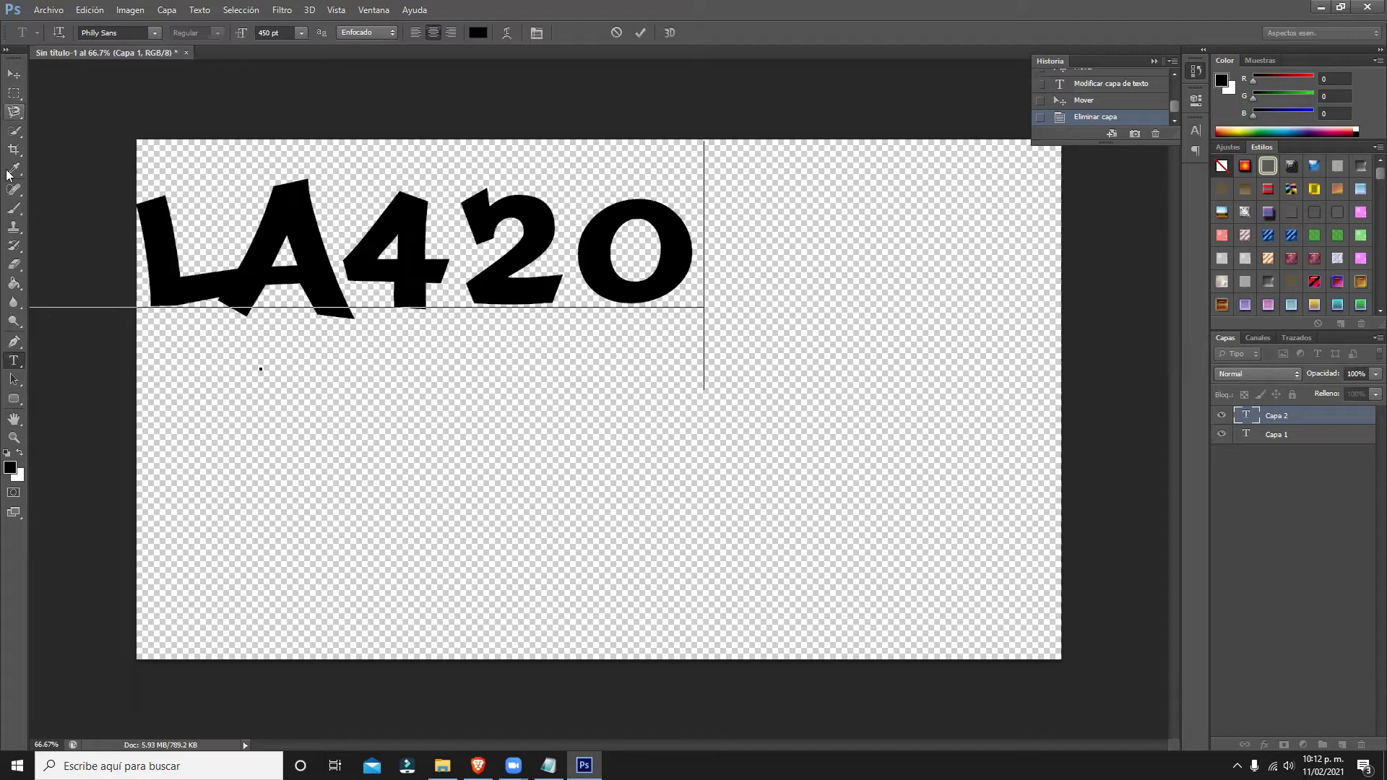
pyautogui.click(13, 76)
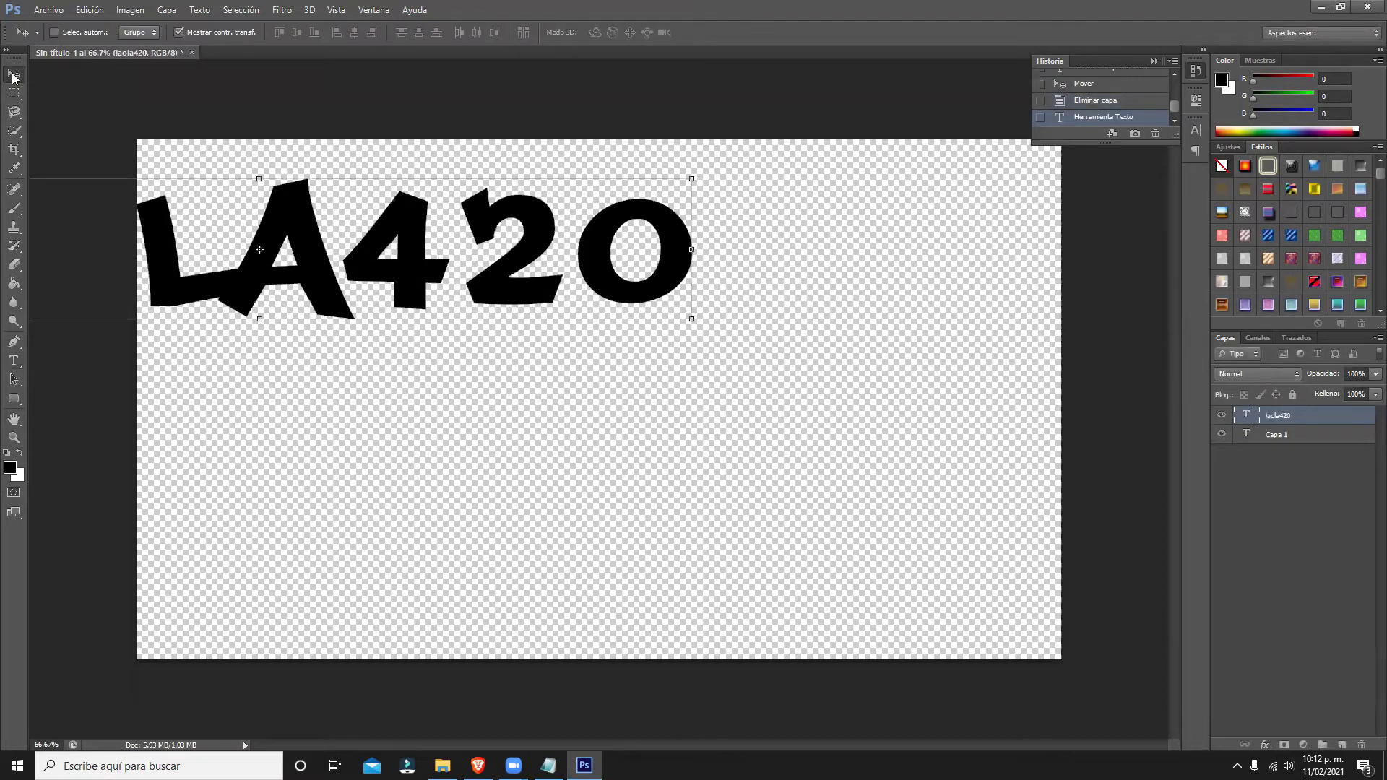
pyautogui.moveTo(517, 336)
pyautogui.mouseDown()
pyautogui.moveTo(641, 395)
pyautogui.moveTo(631, 385)
pyautogui.mouseUp()
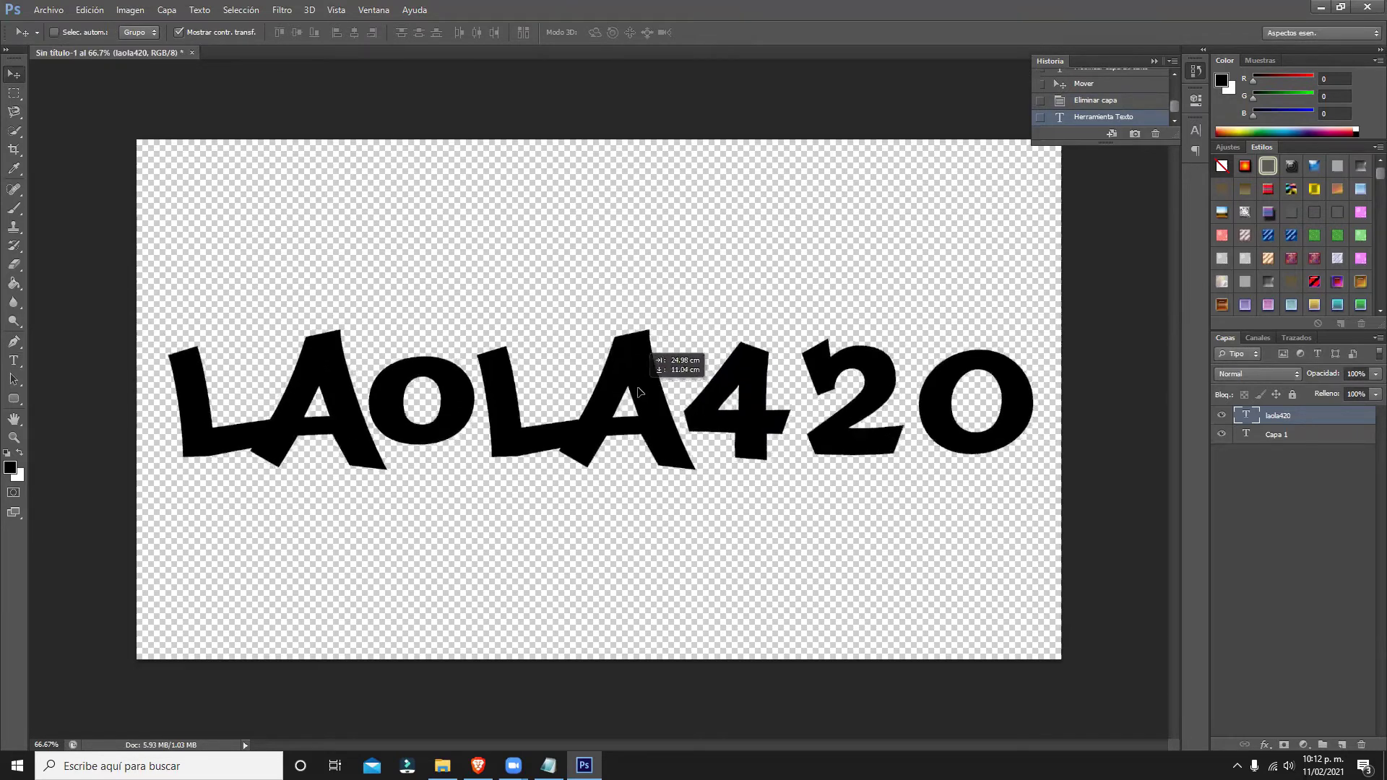
# Set the font size to 350 pt and shift the text left and up.
pyautogui.click(13, 359)
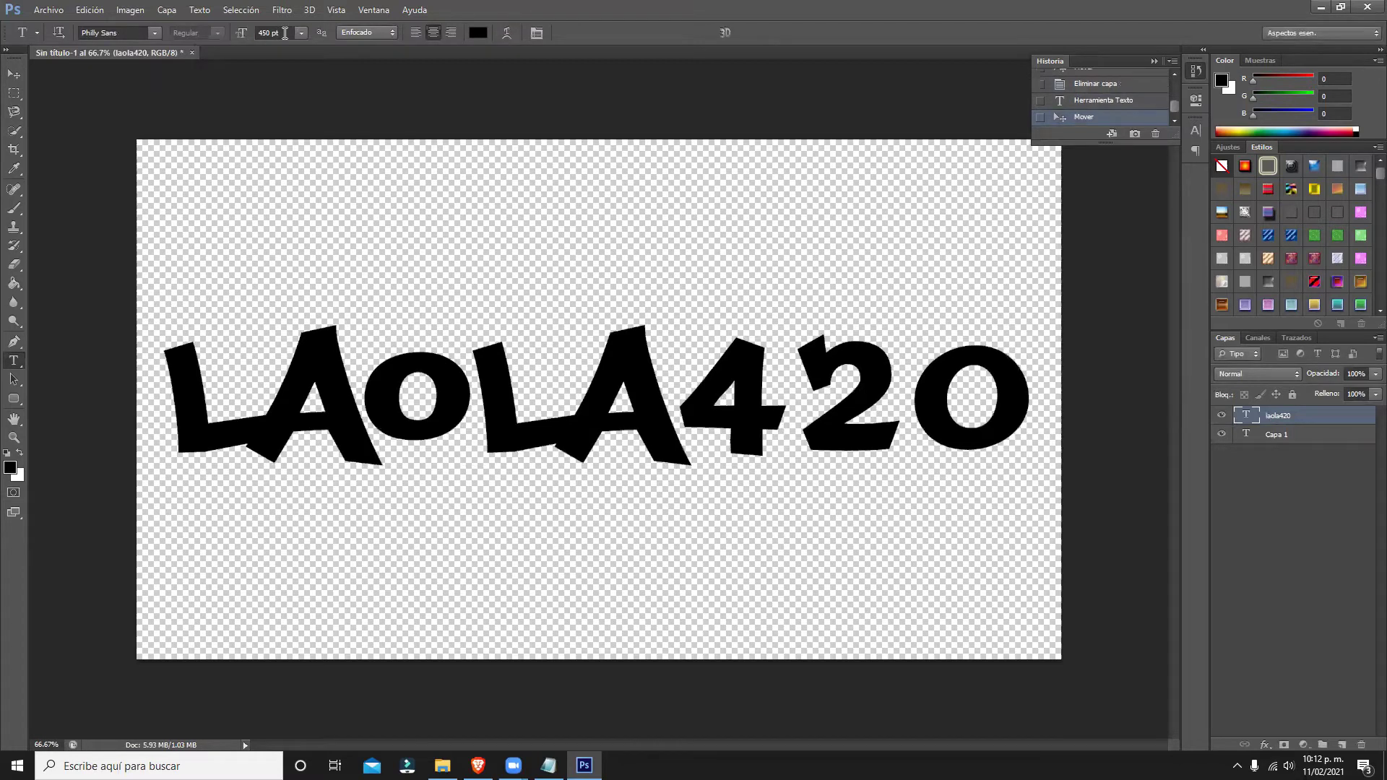
pyautogui.click(283, 36)
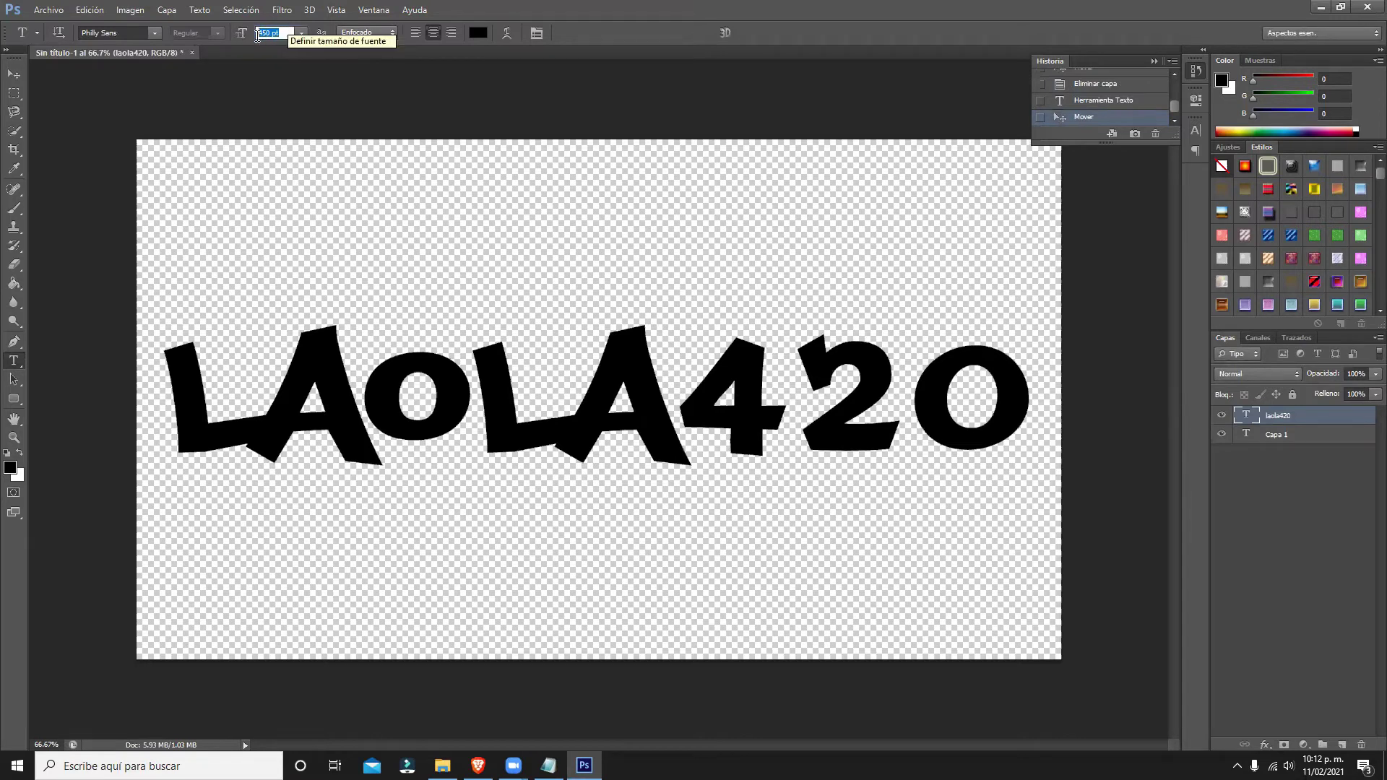
pyautogui.write('35')
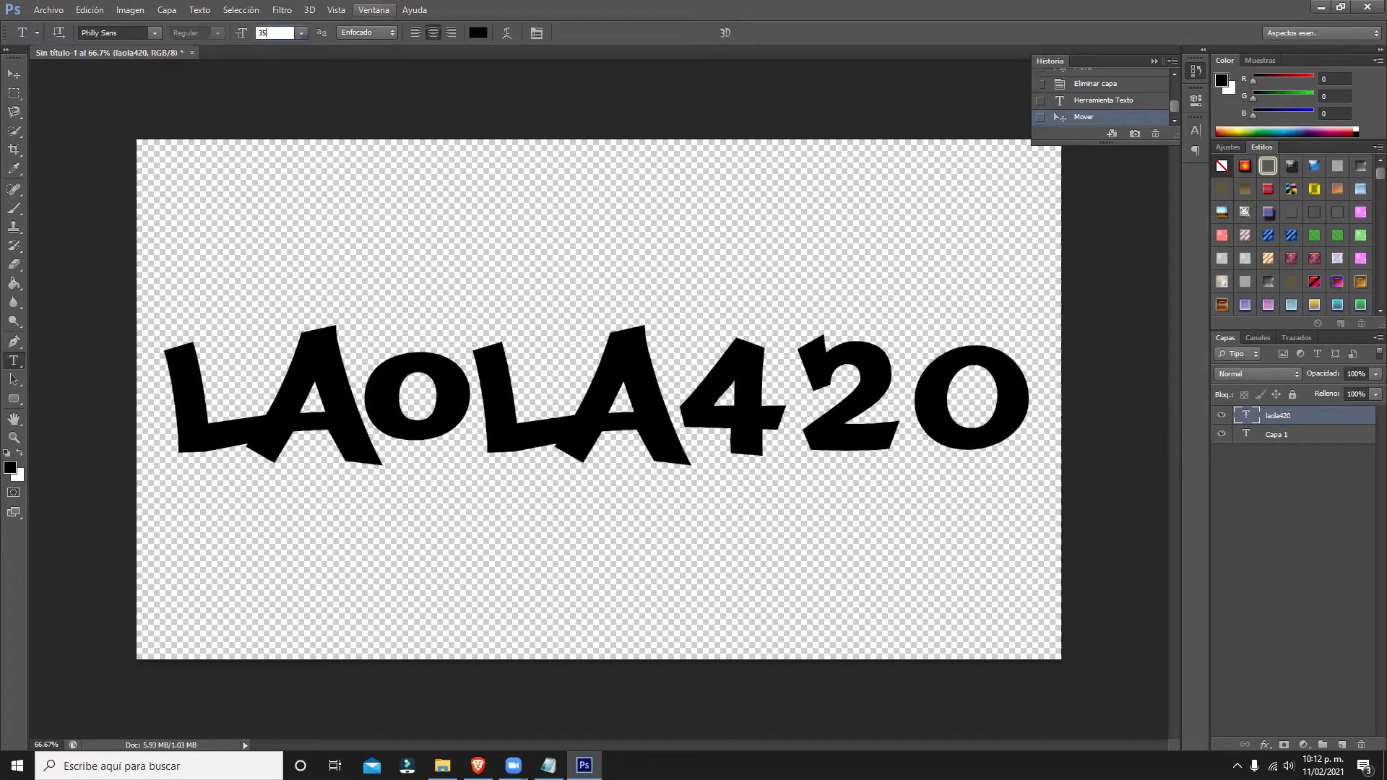
pyautogui.press('Return')
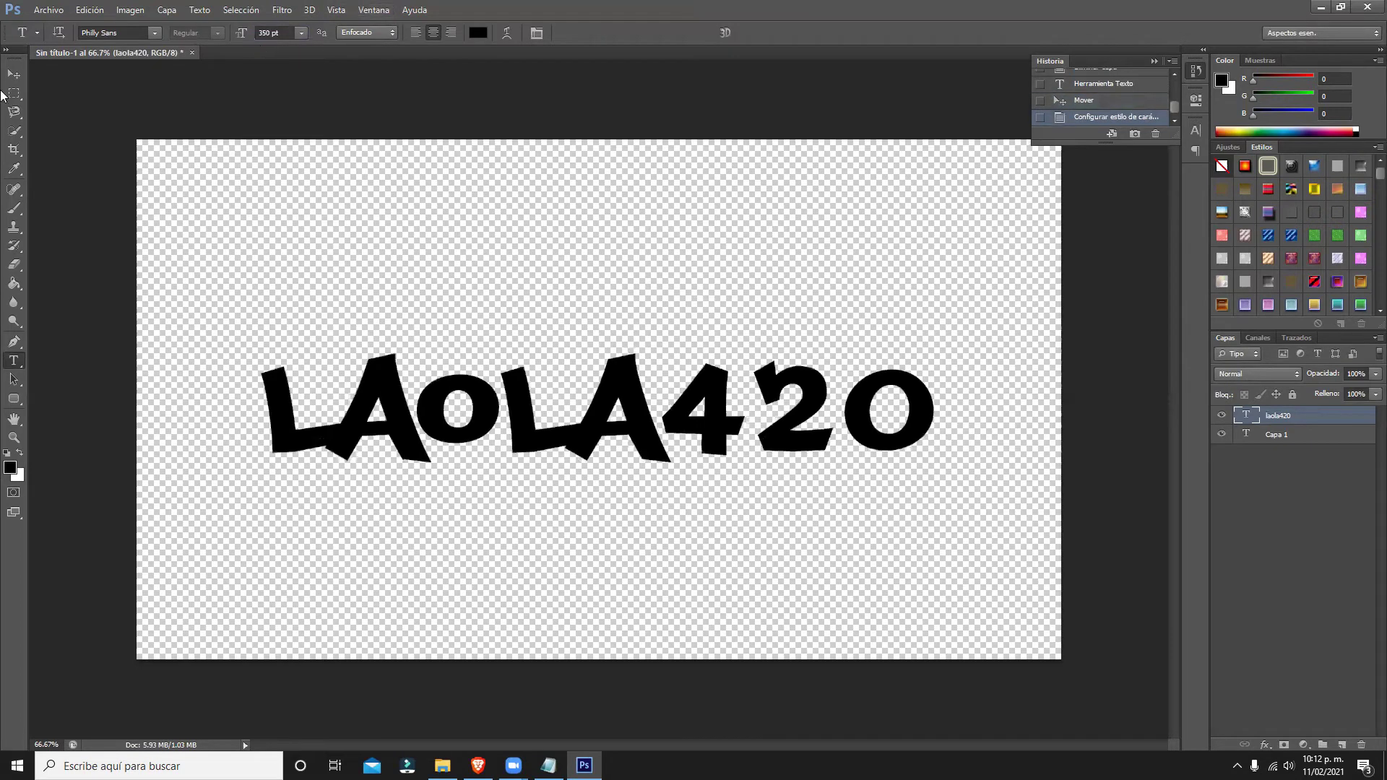
pyautogui.click(12, 76)
pyautogui.moveTo(799, 408); pyautogui.dragTo(764, 387)
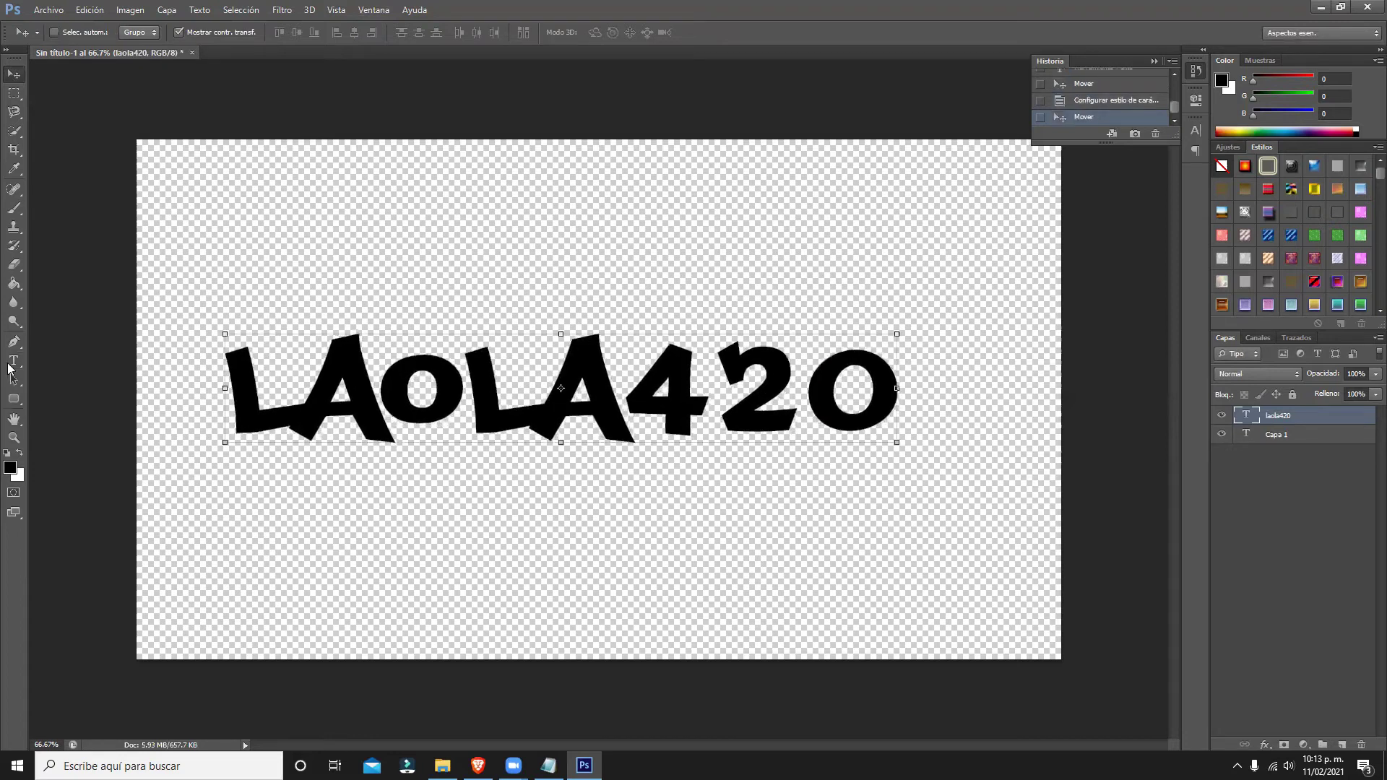
pyautogui.click(13, 363)
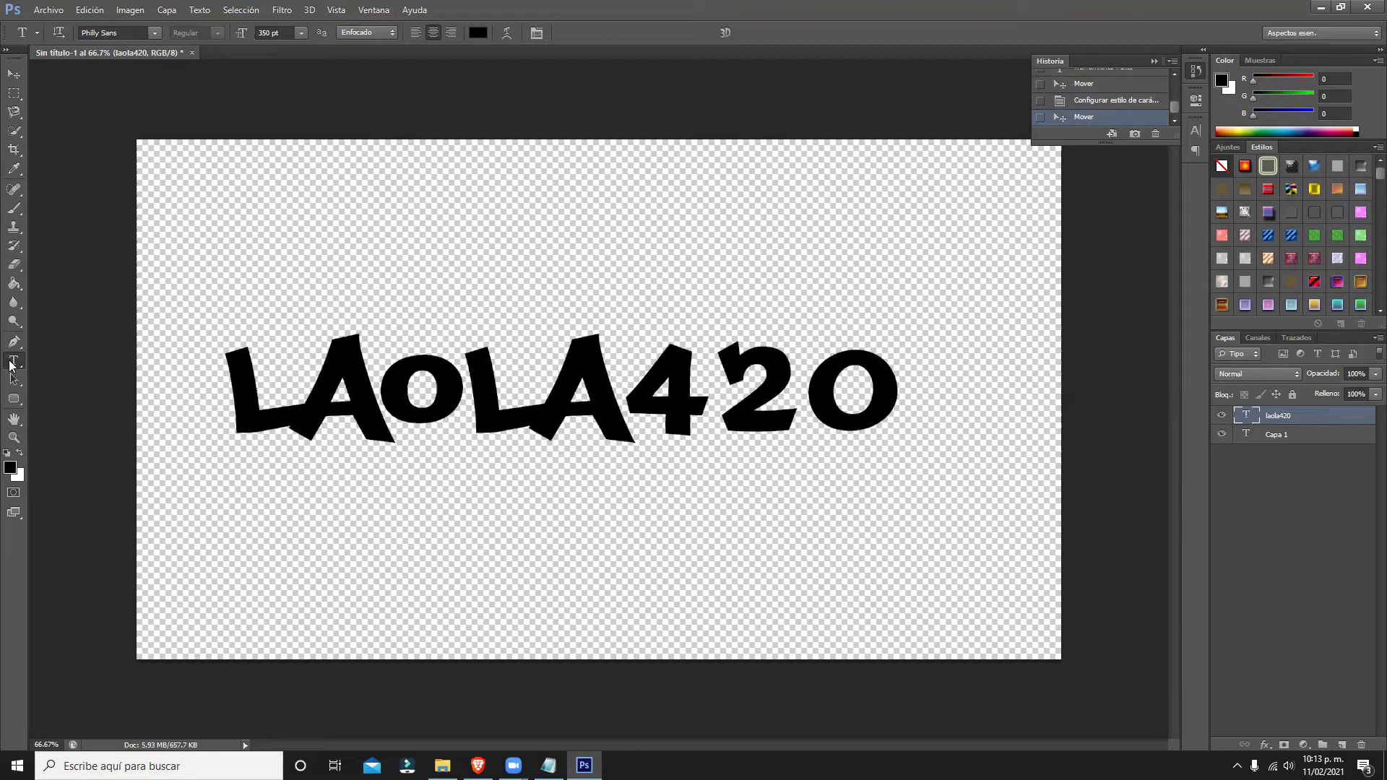
pyautogui.click(13, 75)
# Drag the LAoLA420 text layer a little to the right with the Move tool.
pyautogui.moveTo(736, 372); pyautogui.dragTo(777, 379)
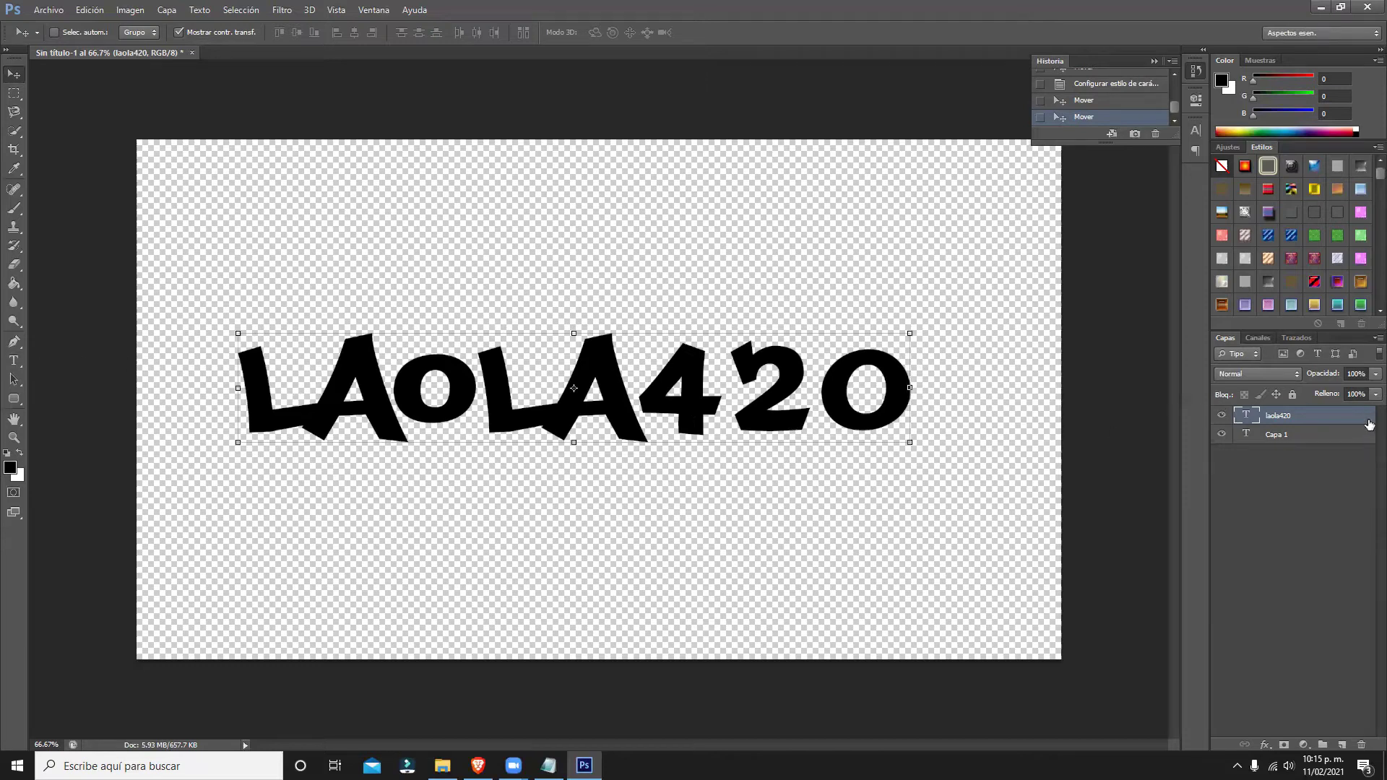
pyautogui.doubleClick(1344, 416)
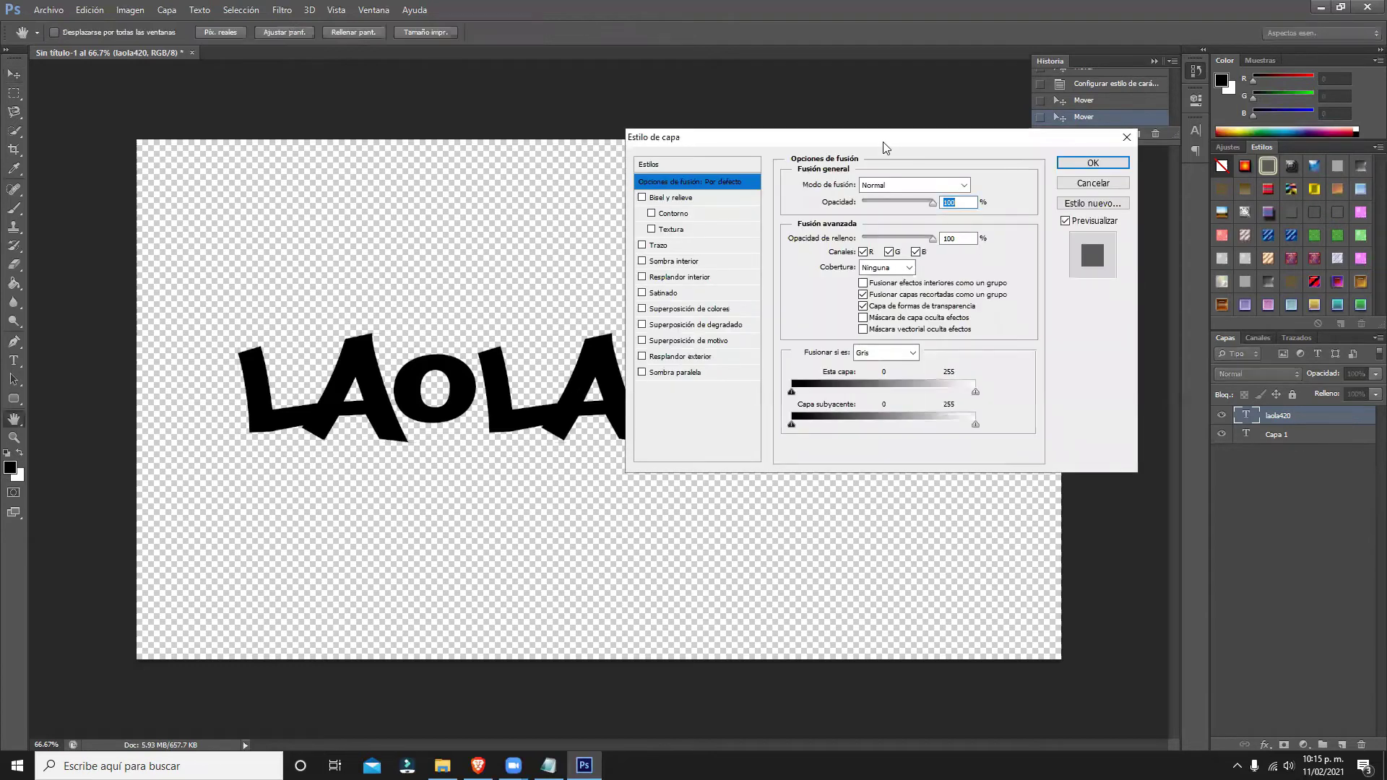
pyautogui.moveTo(885, 148)
pyautogui.mouseDown()
pyautogui.moveTo(1107, 244)
pyautogui.moveTo(1044, 118)
pyautogui.moveTo(1039, 75)
pyautogui.mouseUp()
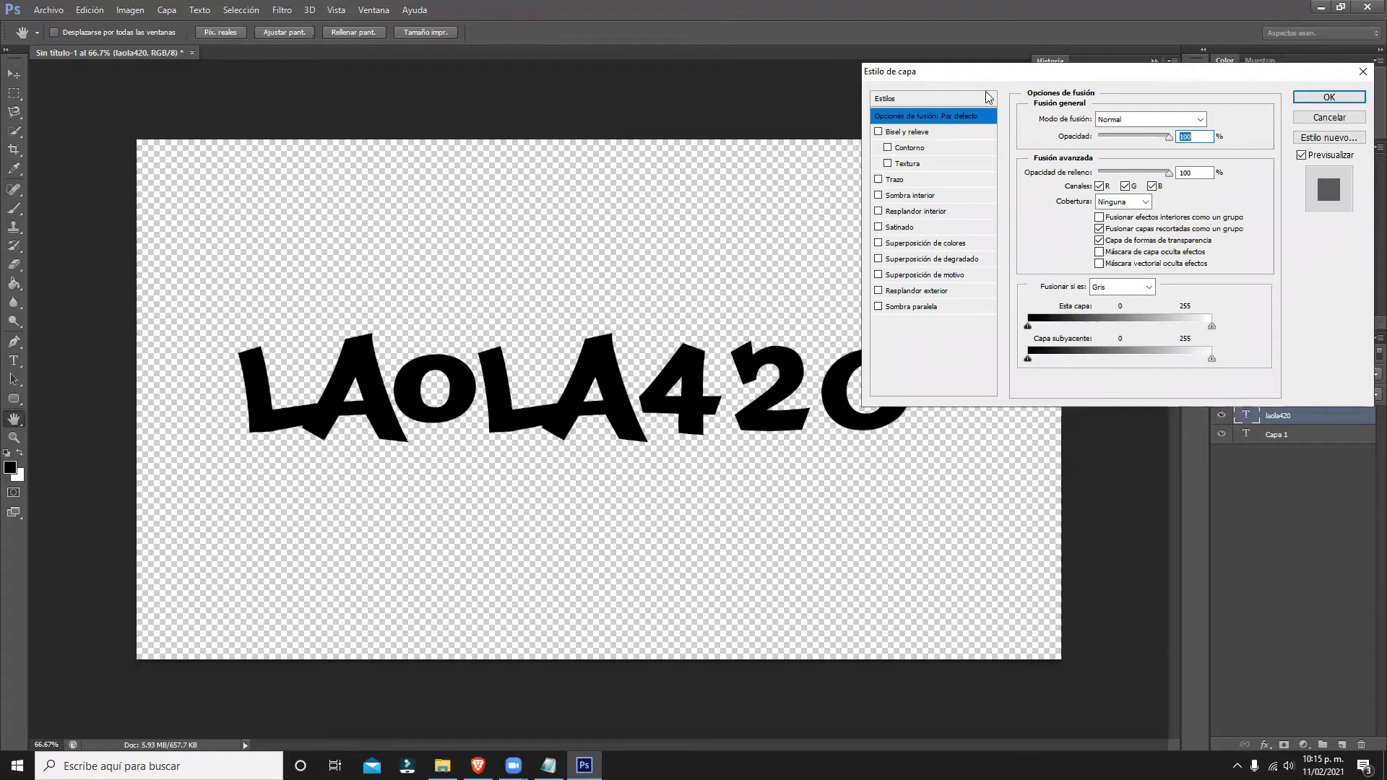
pyautogui.moveTo(958, 79); pyautogui.dragTo(1032, 118)
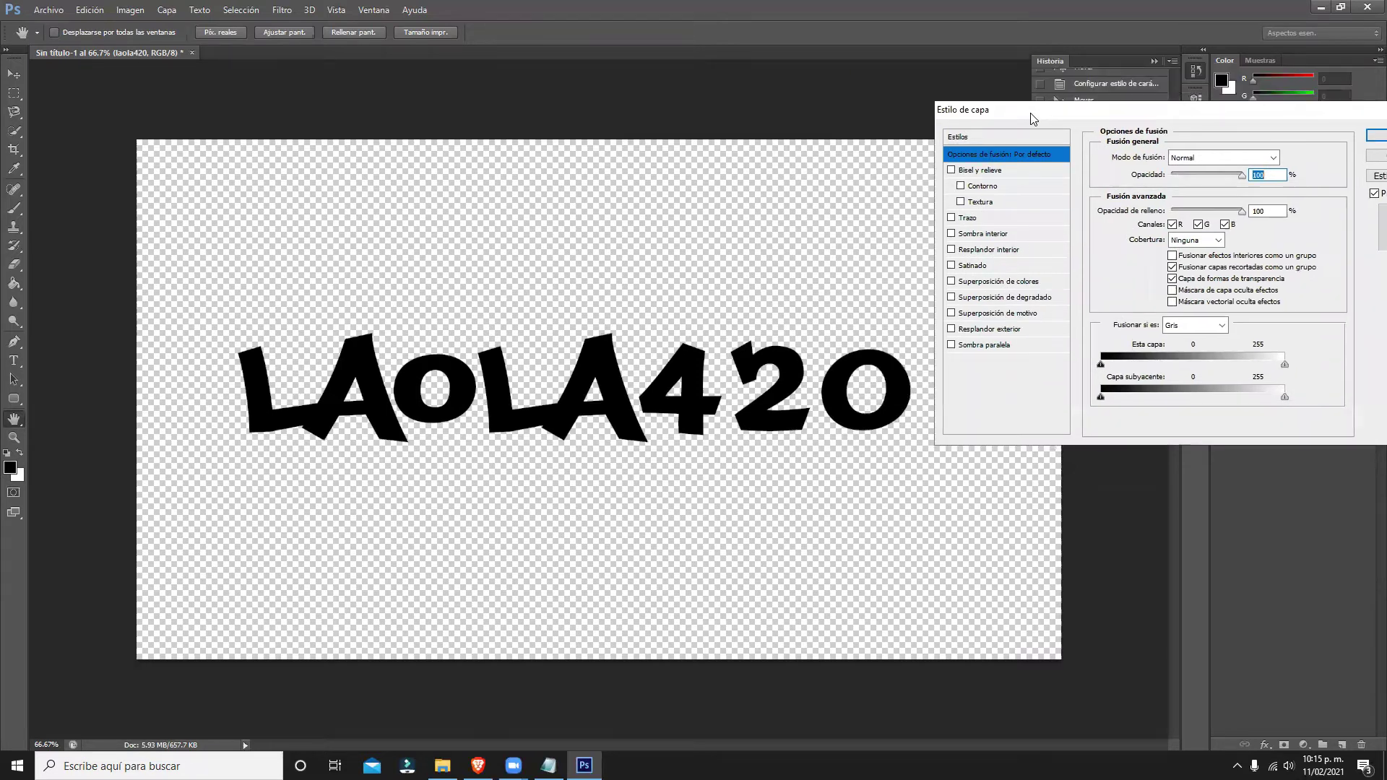
pyautogui.click(1375, 154)
pyautogui.click(13, 360)
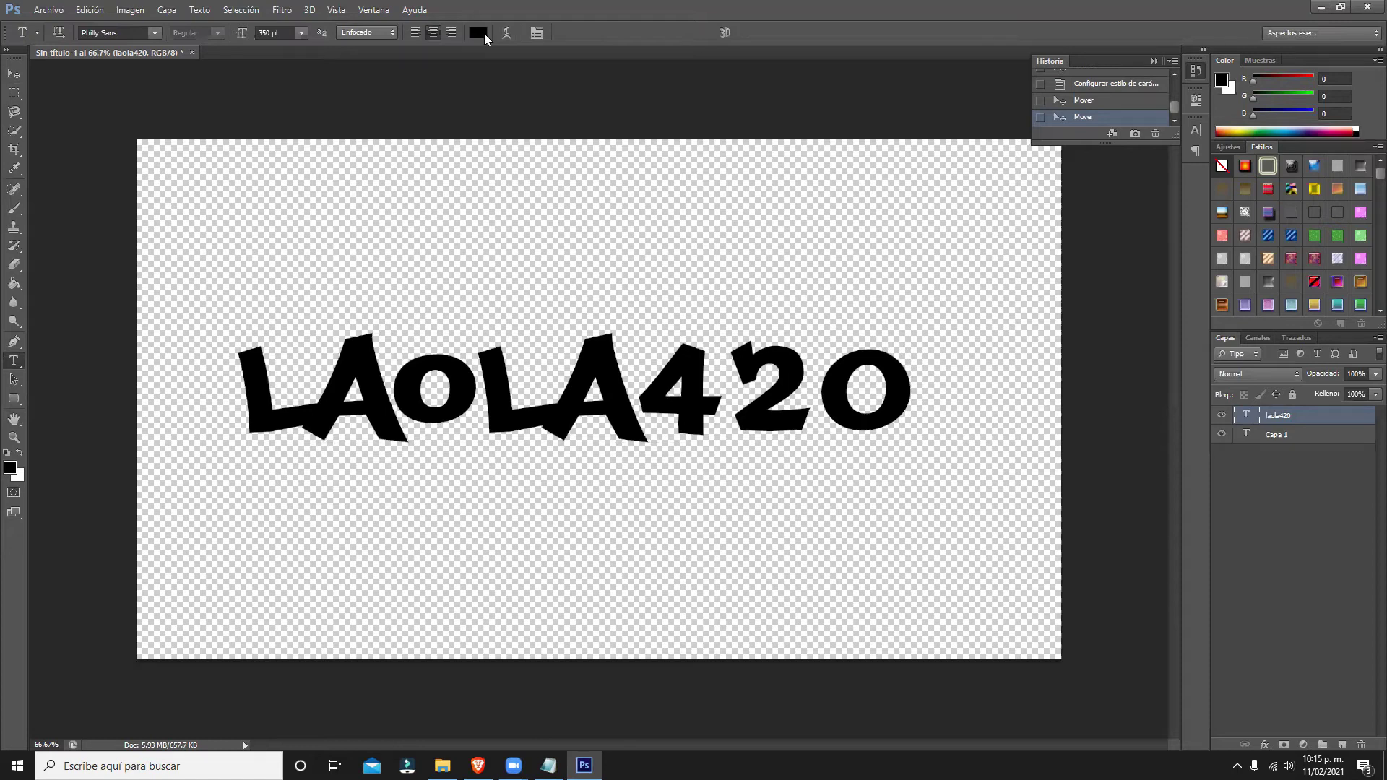
# Set the LAoLA420 text colour to magenta in the options-bar colour picker.
pyautogui.click(478, 32)
pyautogui.click(962, 237)
pyautogui.click(930, 235)
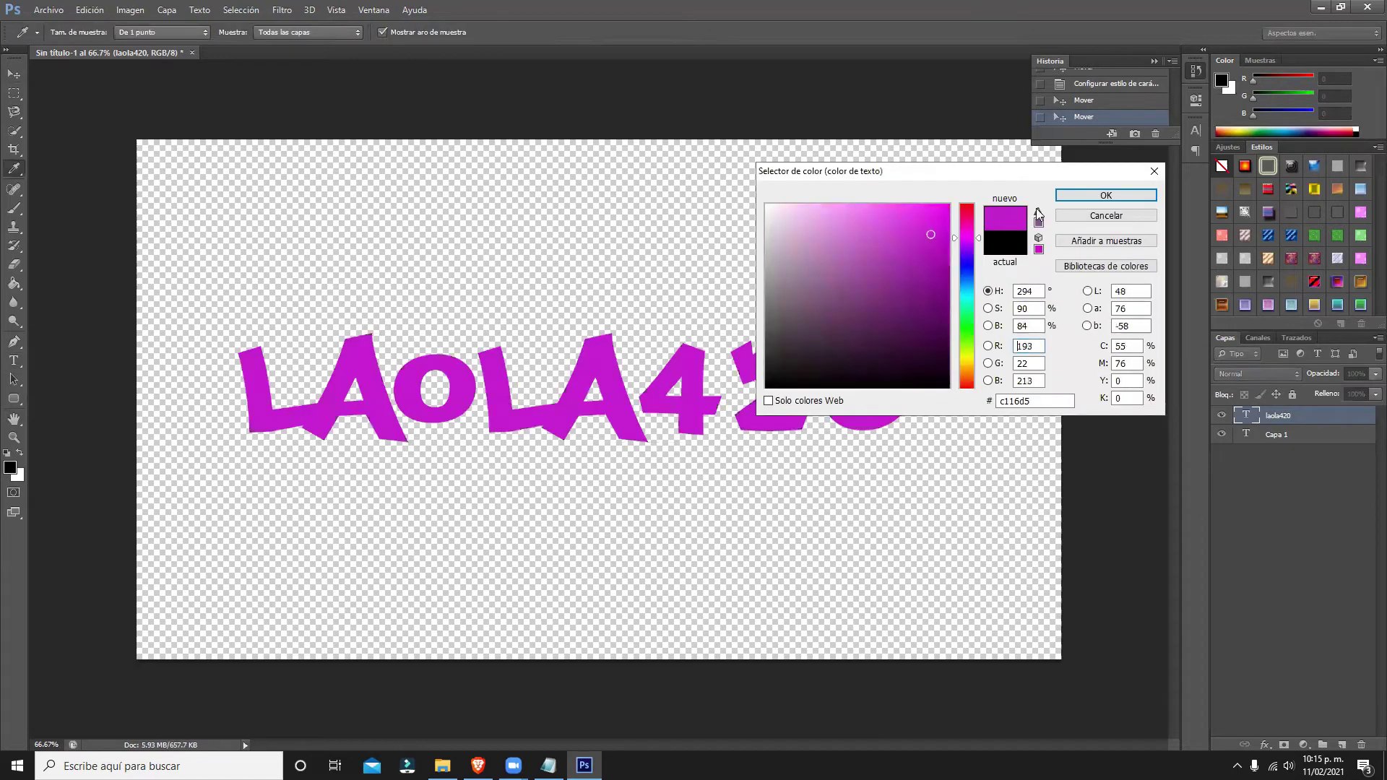
pyautogui.click(1075, 196)
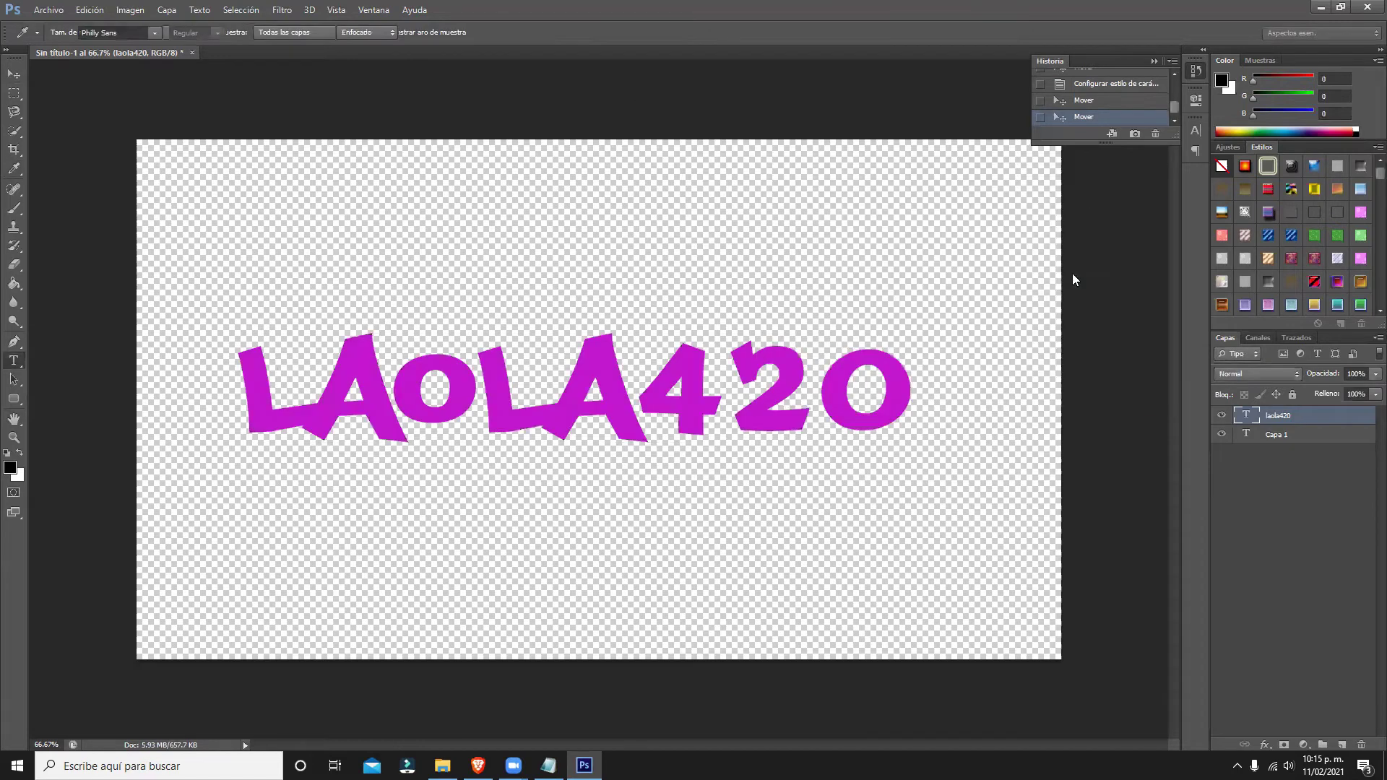
# Open Layer Style on the text layer and enable Bisel y relieve (Bevel and Emboss).
pyautogui.doubleClick(1341, 414)
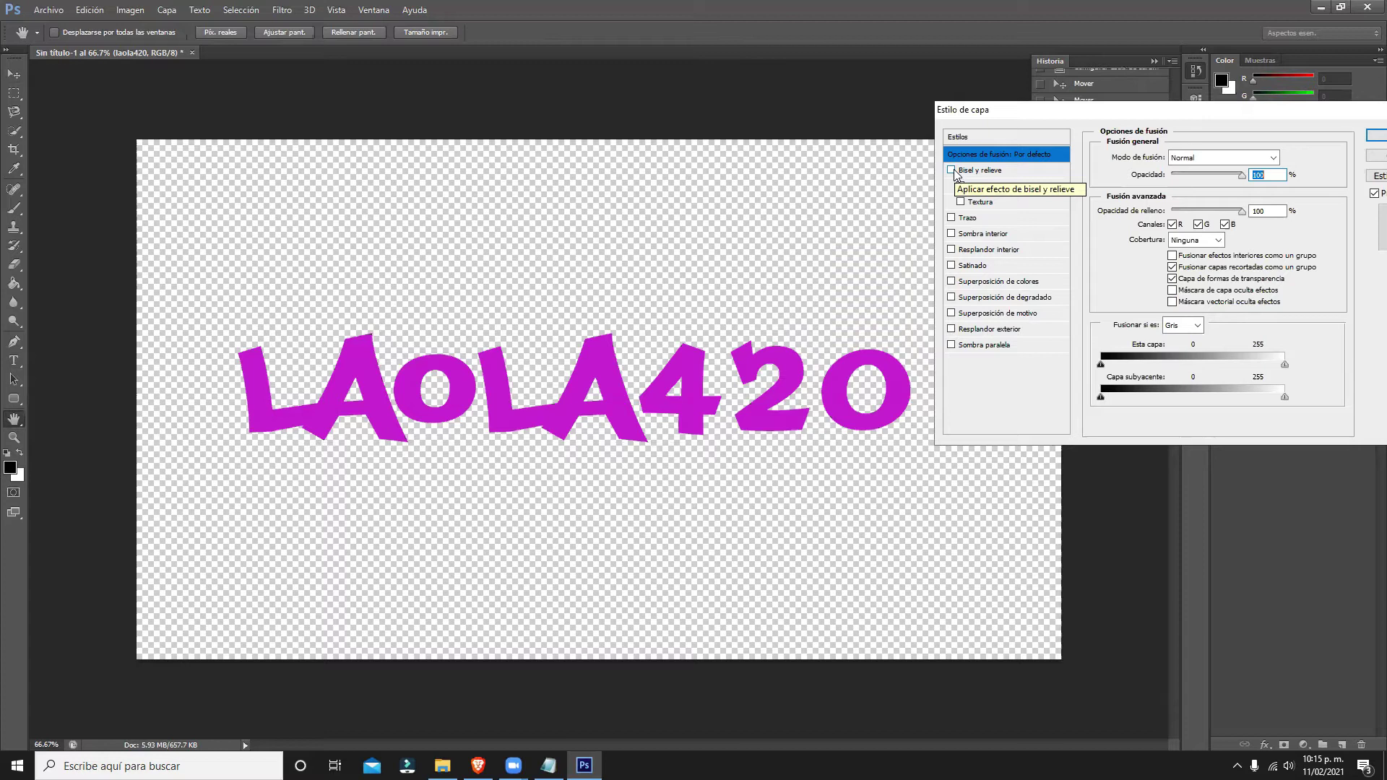
pyautogui.click(952, 171)
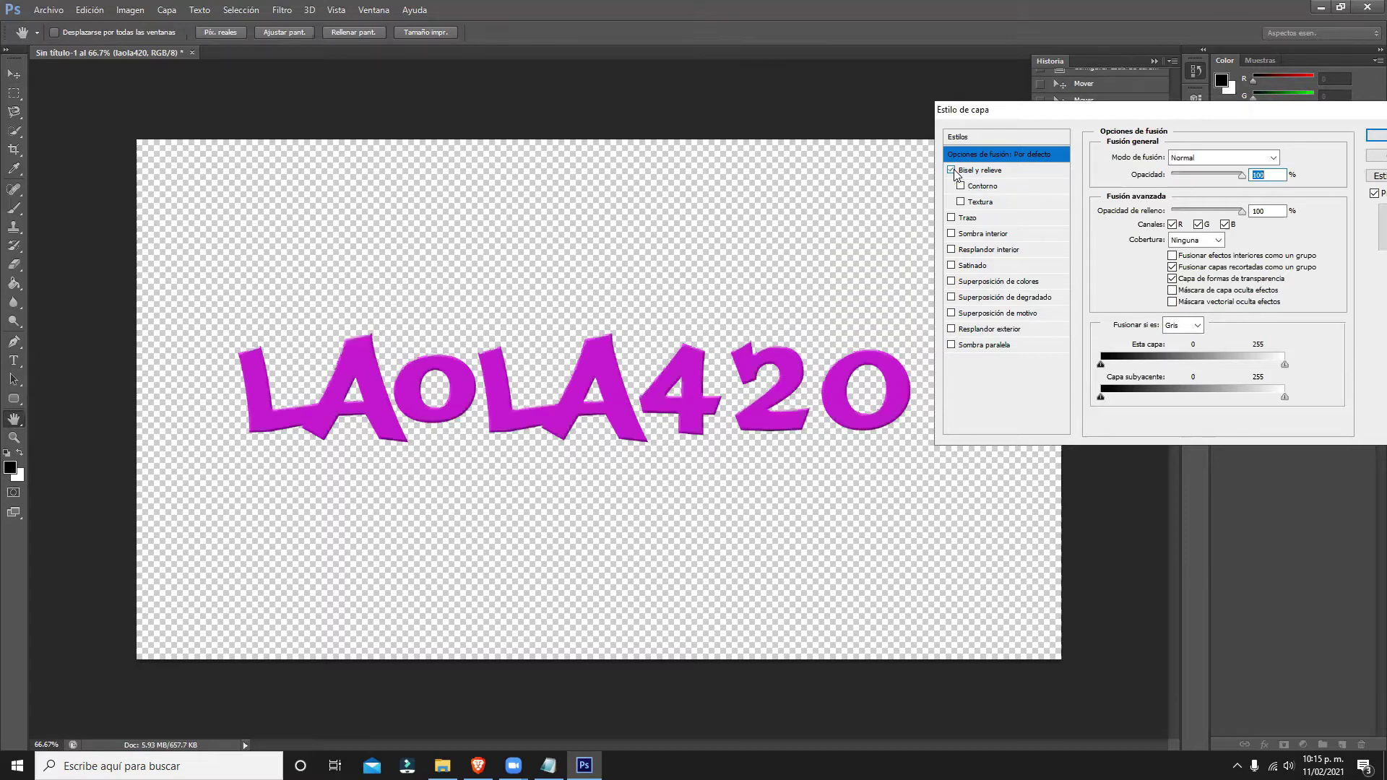
# Toggle Contorno off and back on, then enable Textura on the bevel.
pyautogui.click(960, 187)
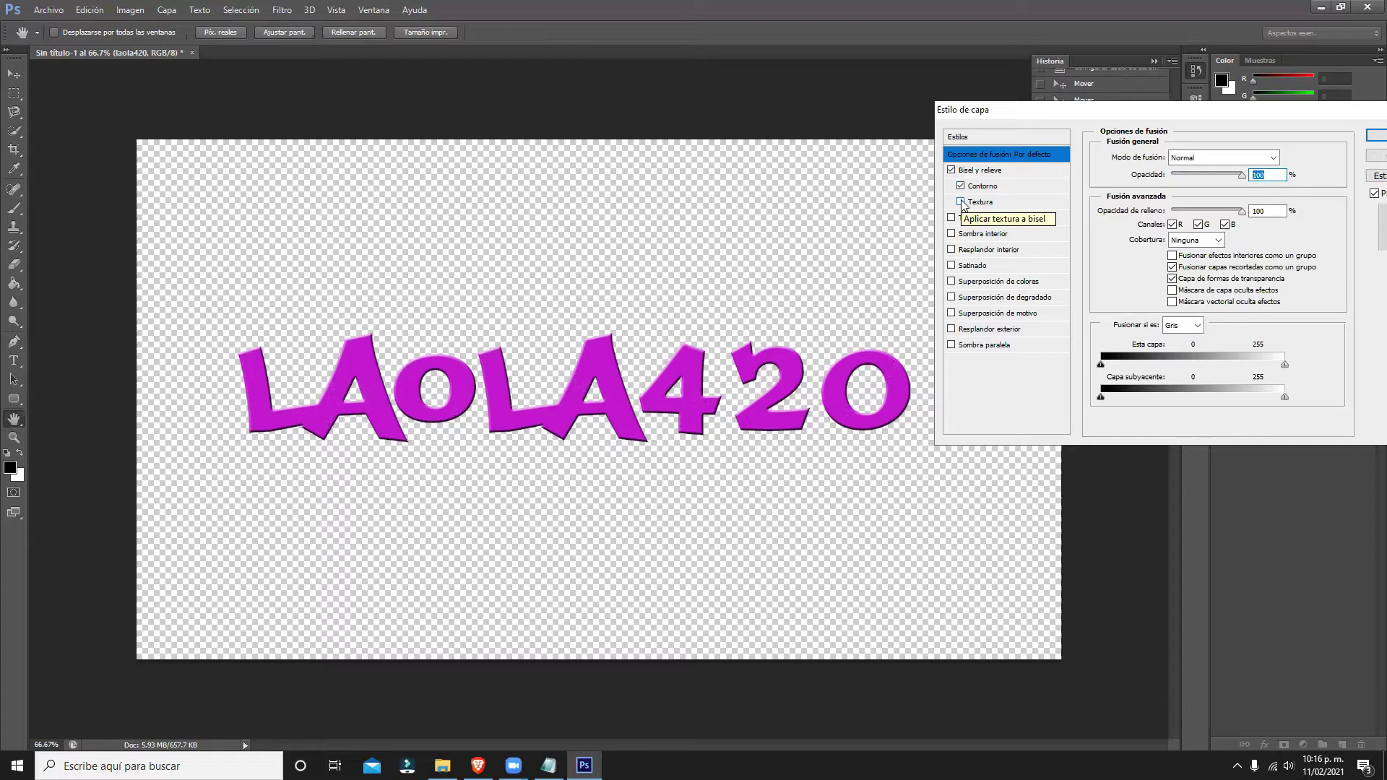
pyautogui.click(960, 185)
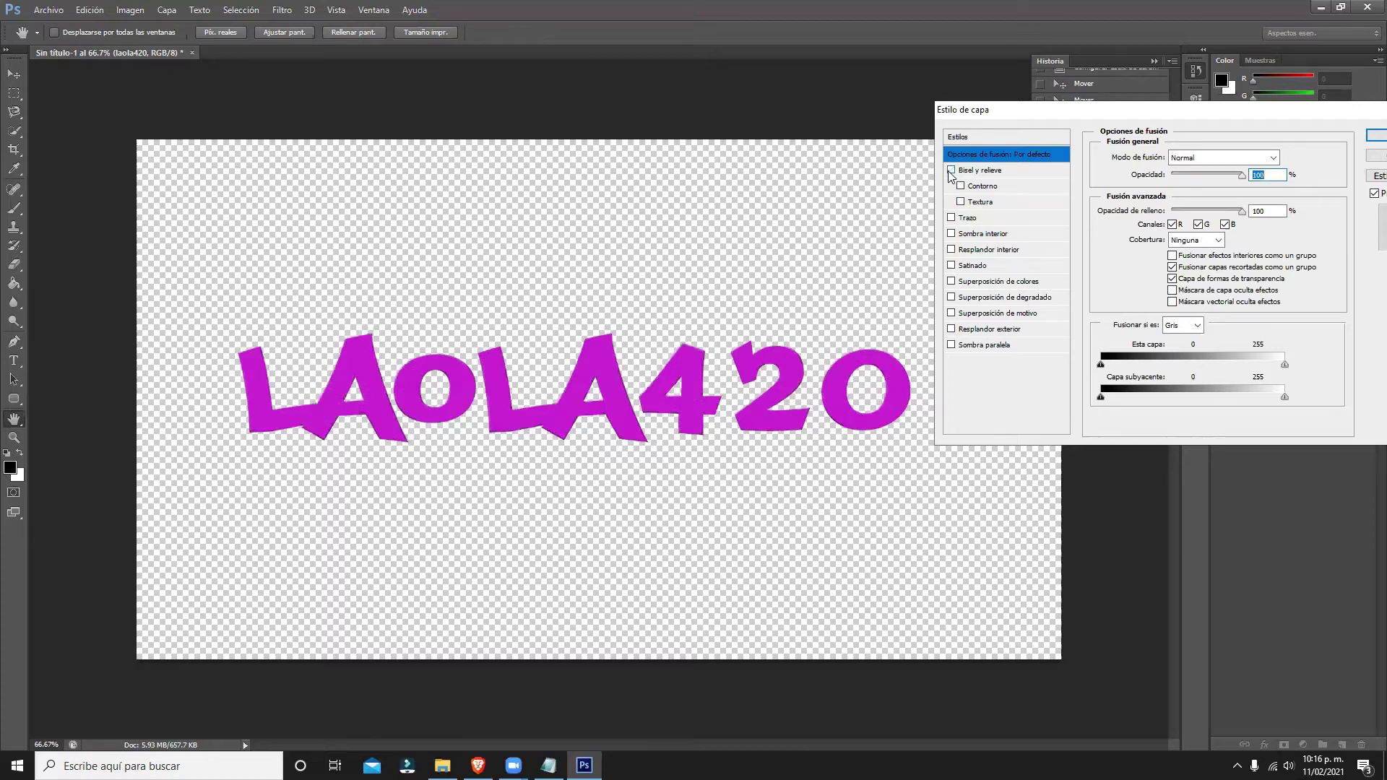
pyautogui.click(950, 170)
pyautogui.click(961, 186)
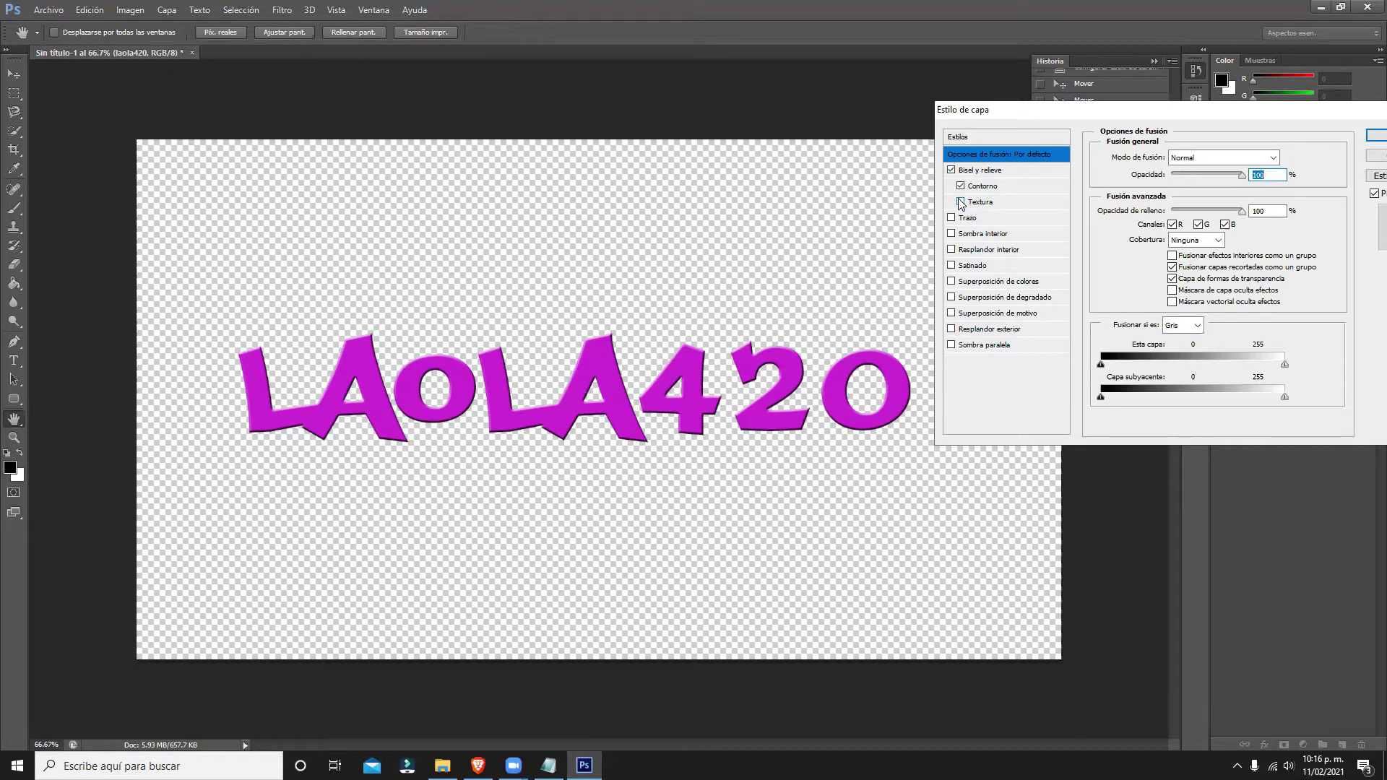
pyautogui.click(988, 204)
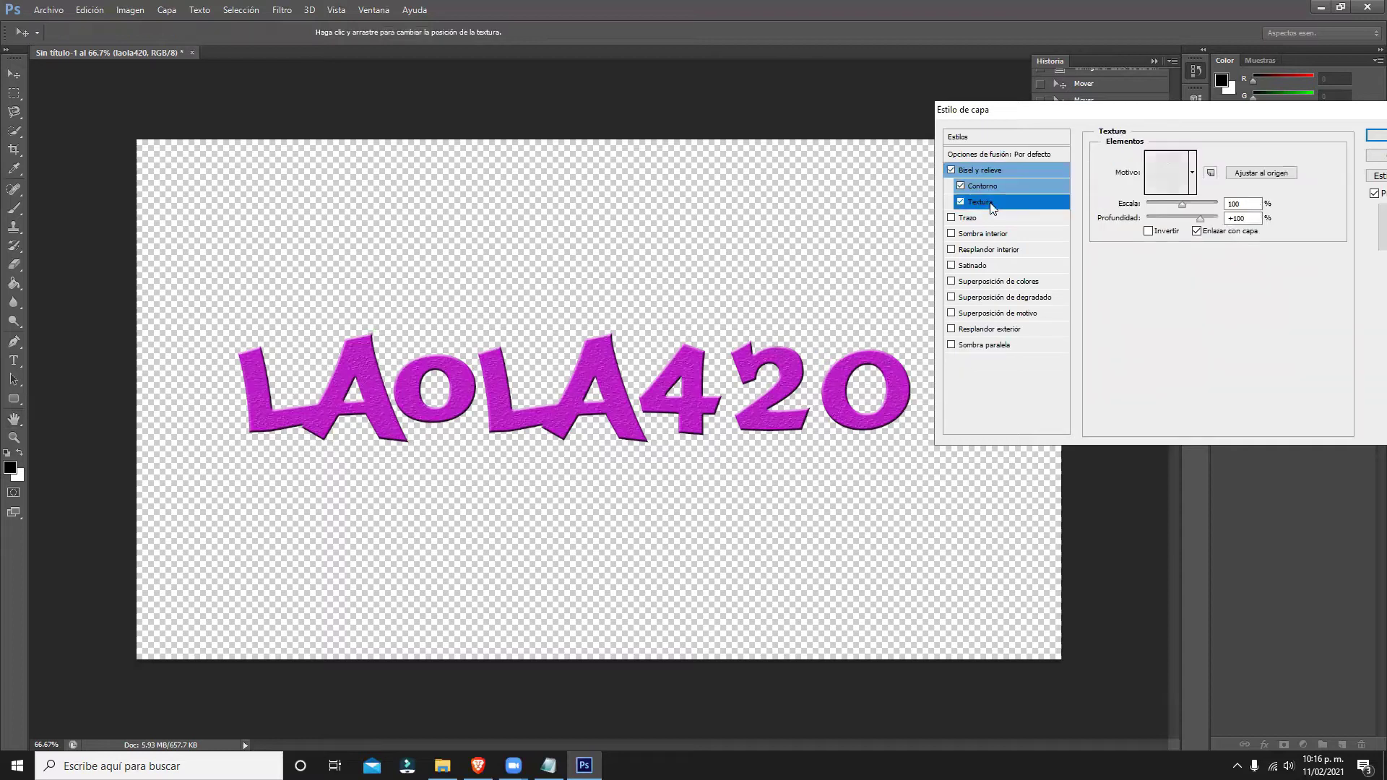
pyautogui.click(987, 204)
# Try several Motivo texture patterns, then untick Textura, Contorno and Bisel y relieve.
pyautogui.click(1161, 171)
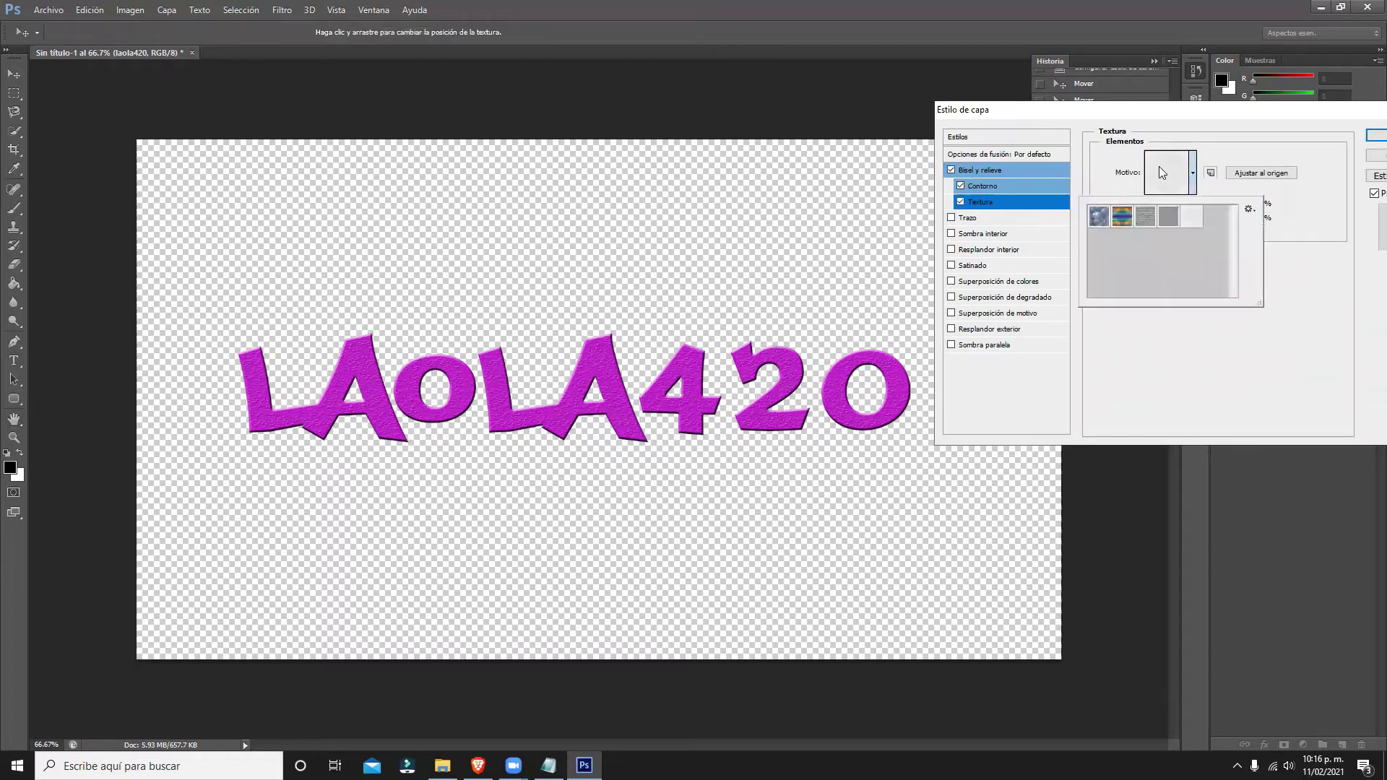
pyautogui.click(1170, 220)
pyautogui.click(1191, 217)
pyautogui.click(1137, 220)
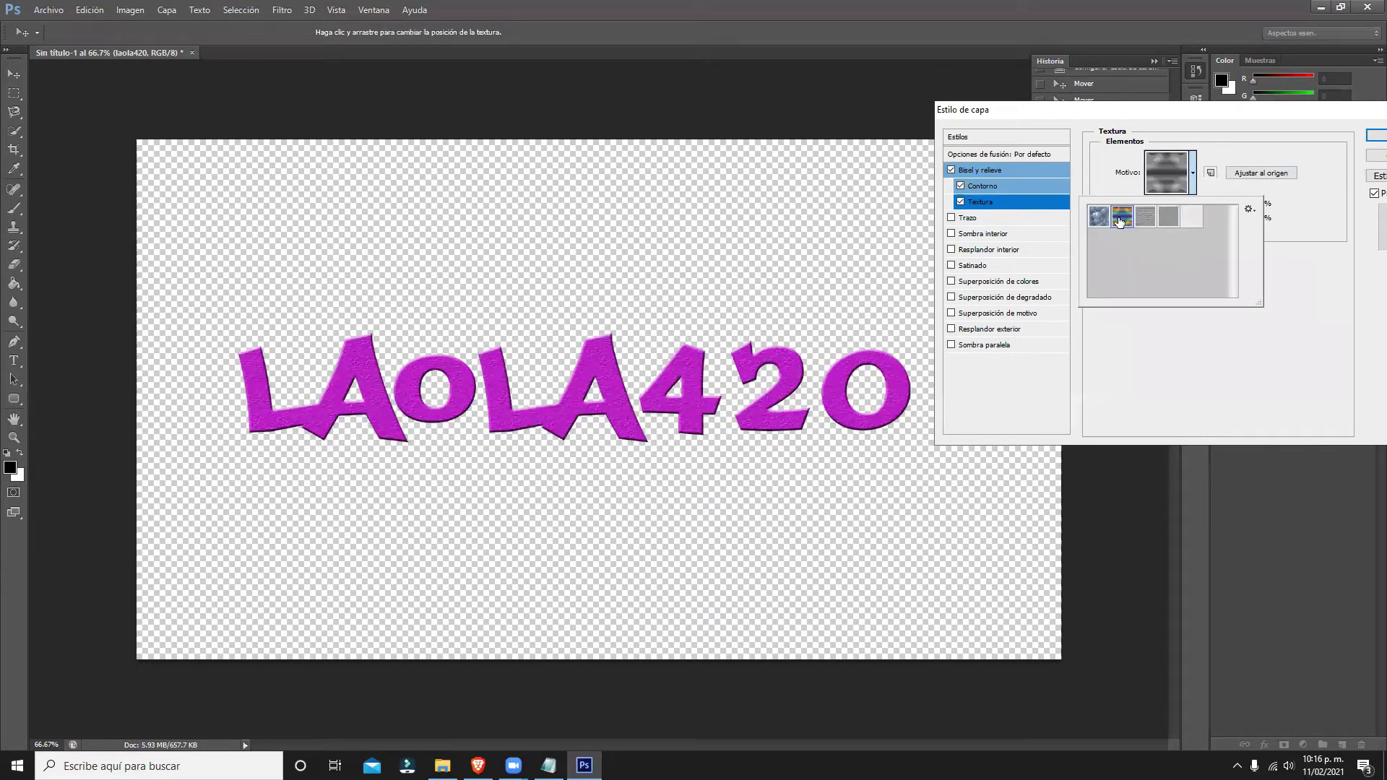
pyautogui.click(1097, 218)
pyautogui.click(1121, 218)
pyautogui.click(1183, 219)
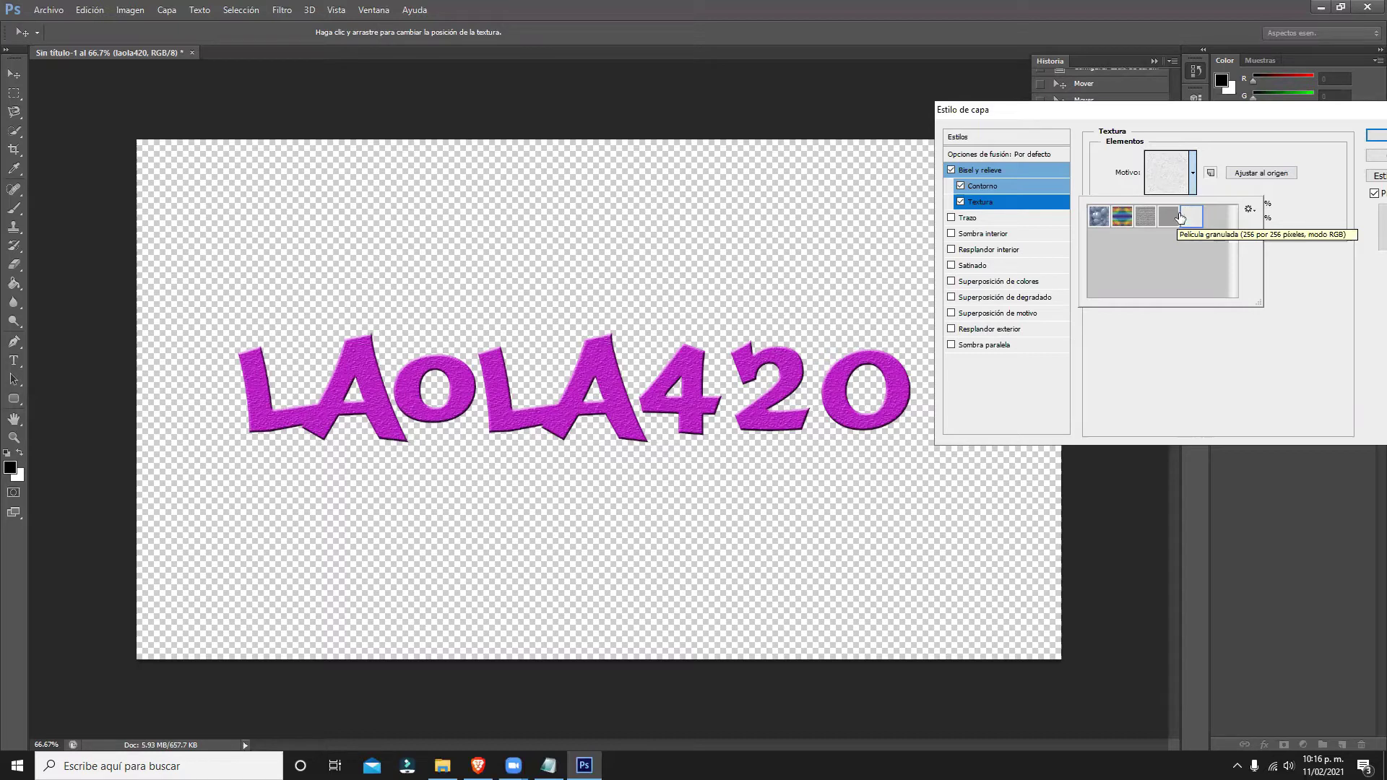
pyautogui.click(959, 201)
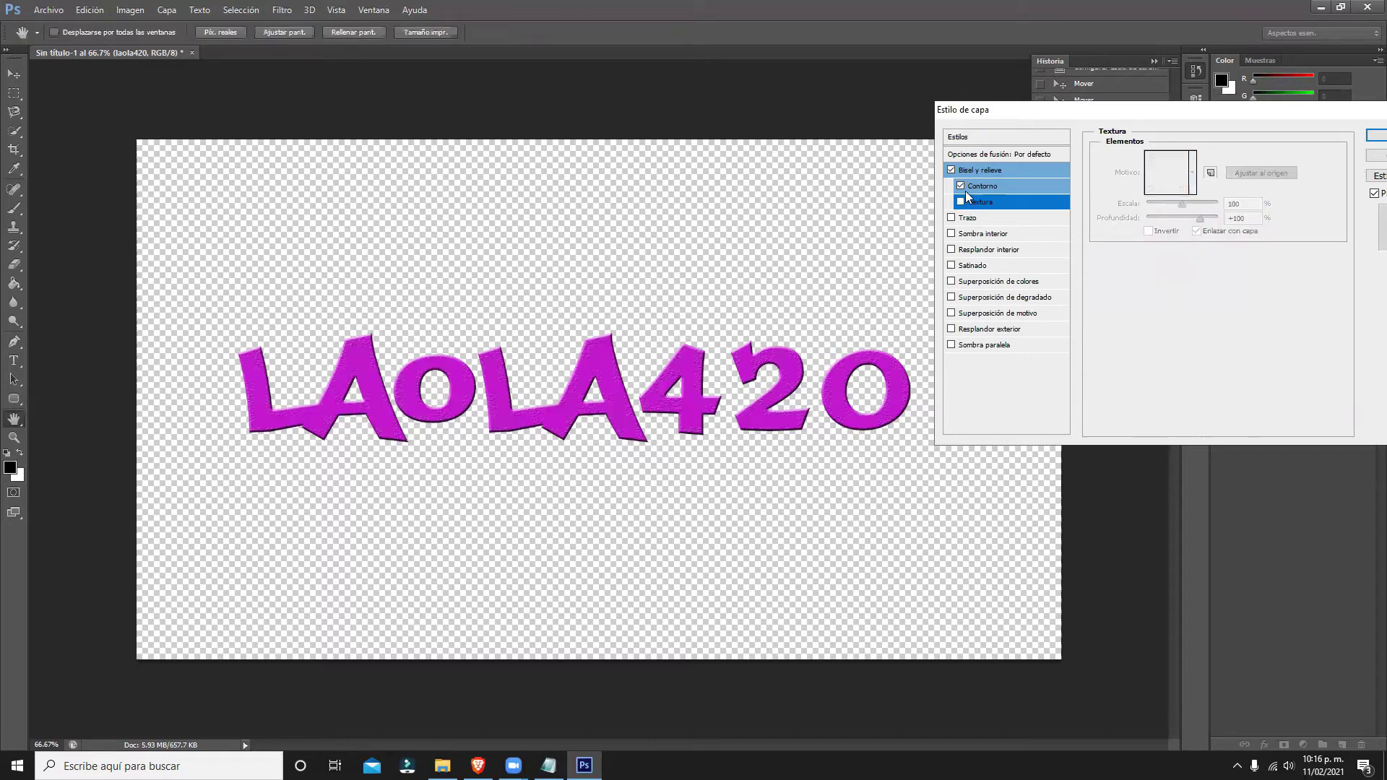
pyautogui.click(960, 186)
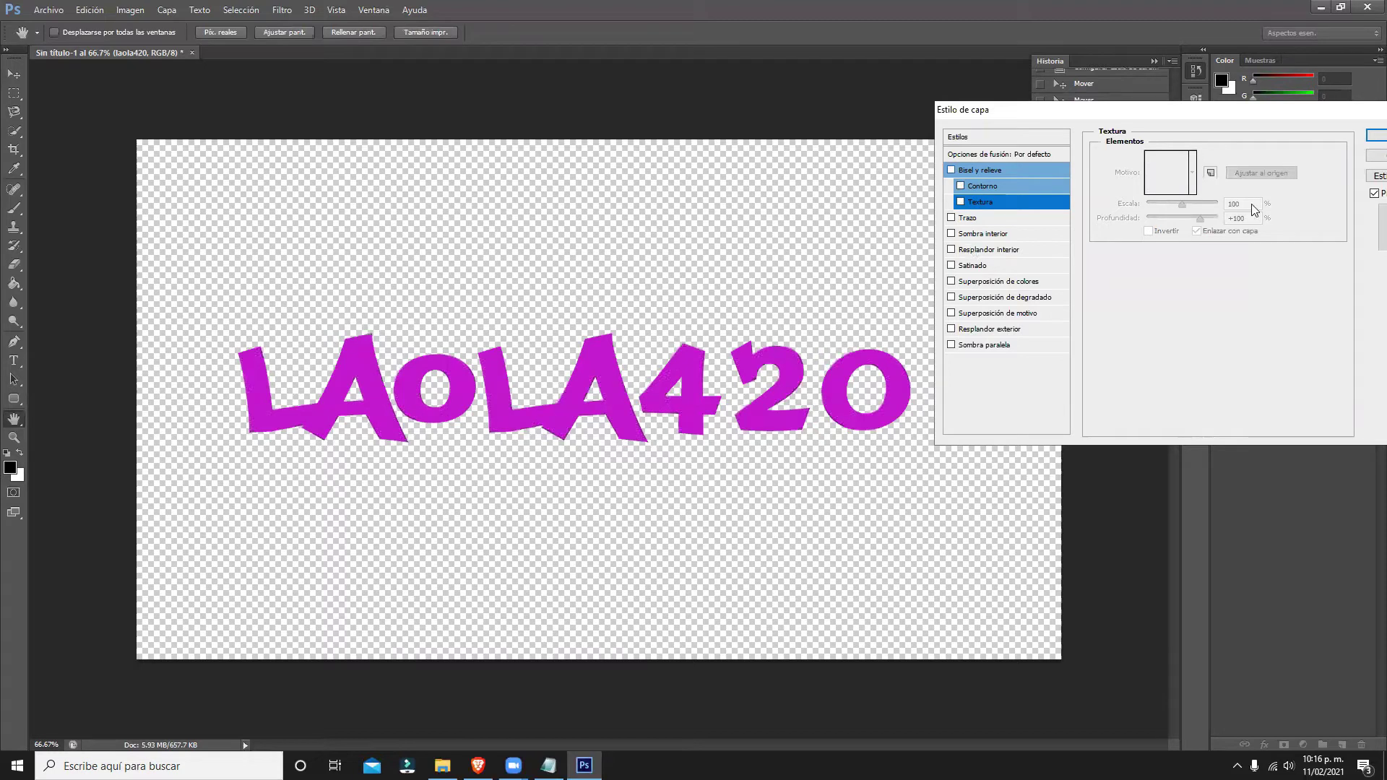
# Add a Trazo outline coloured black (000000), then untick the outline again.
pyautogui.click(952, 218)
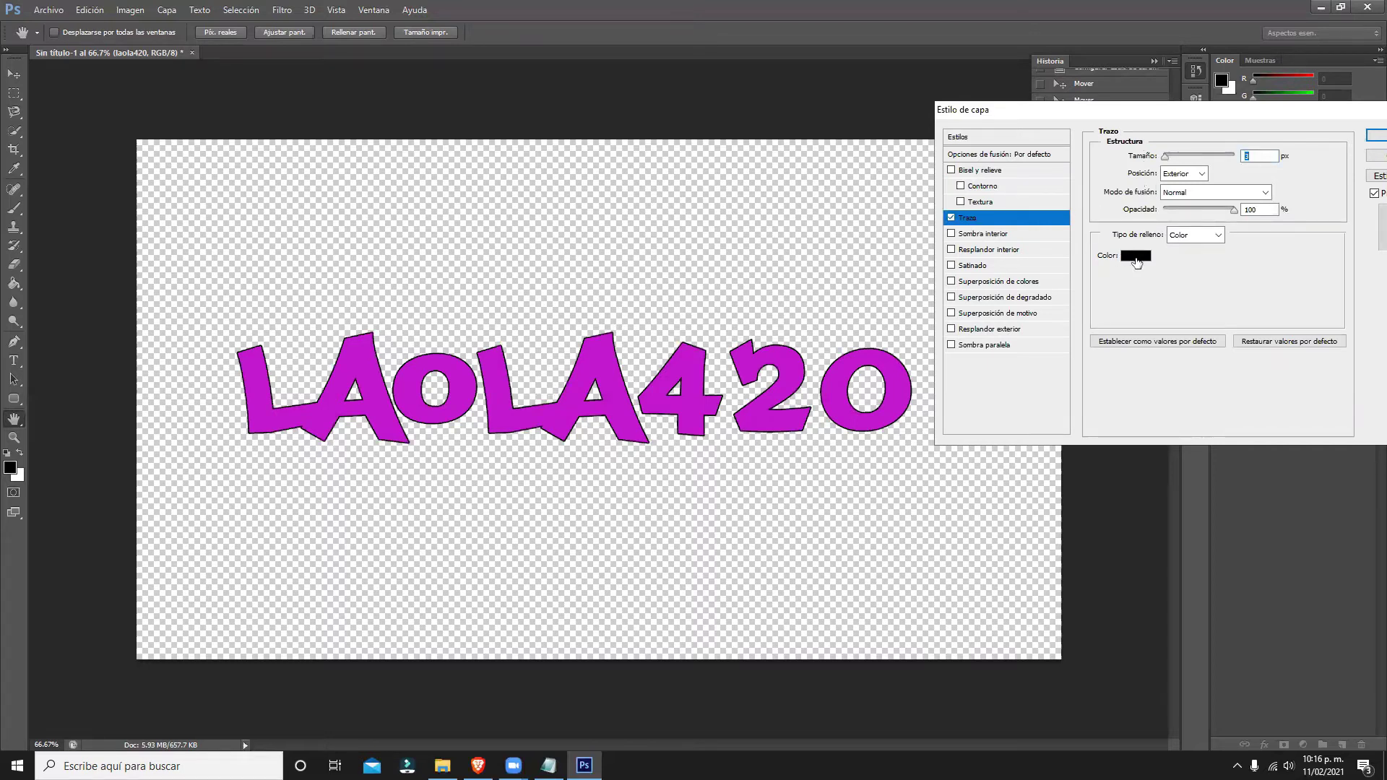
pyautogui.click(1136, 257)
pyautogui.click(1098, 220)
pyautogui.click(1136, 257)
pyautogui.click(887, 266)
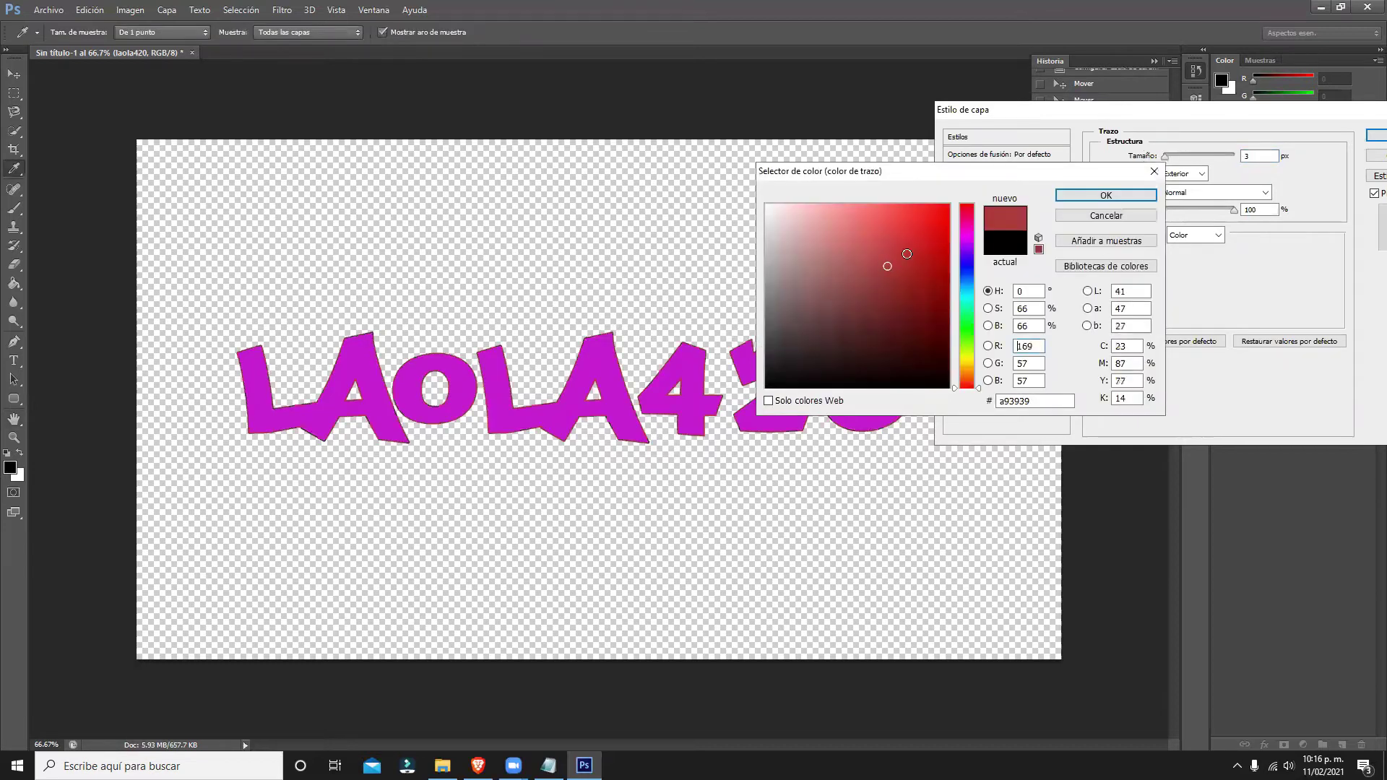
pyautogui.click(585, 511)
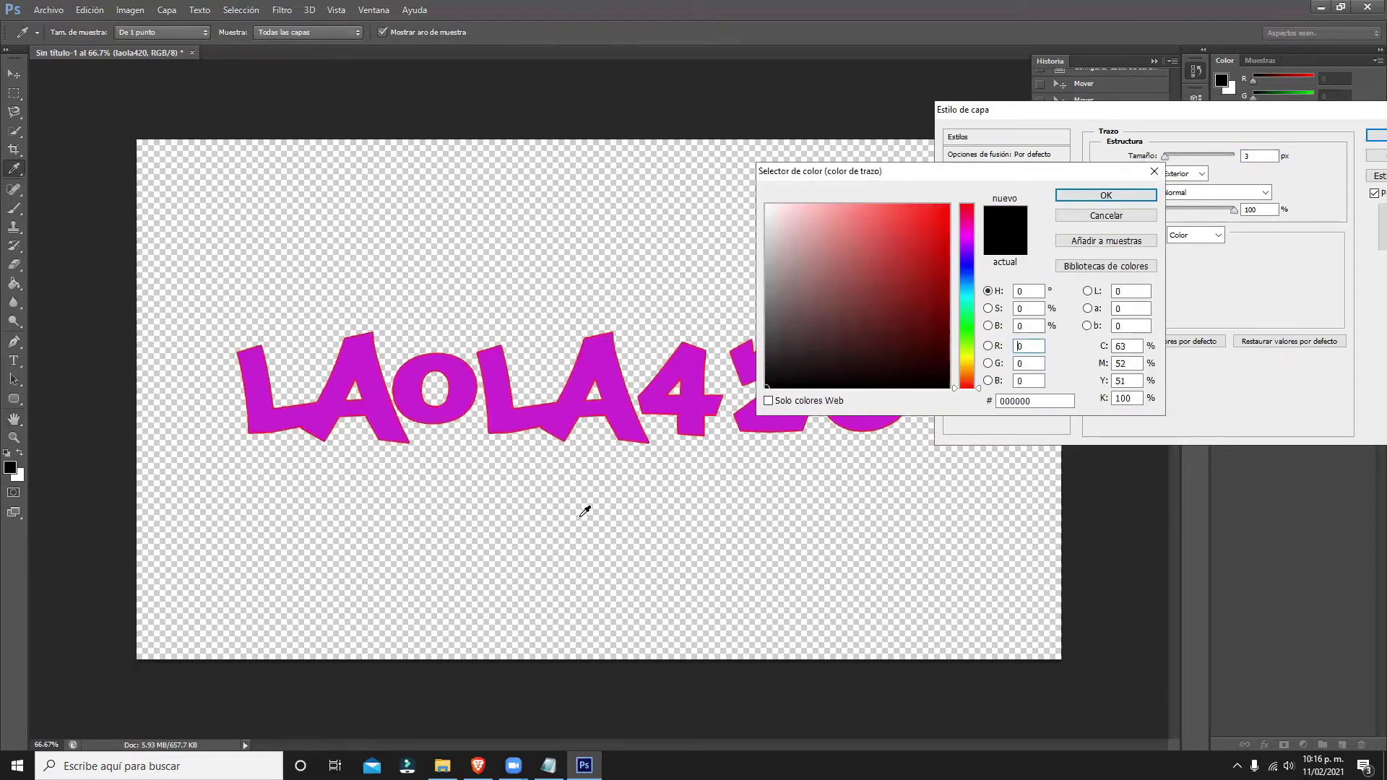
pyautogui.click(1105, 195)
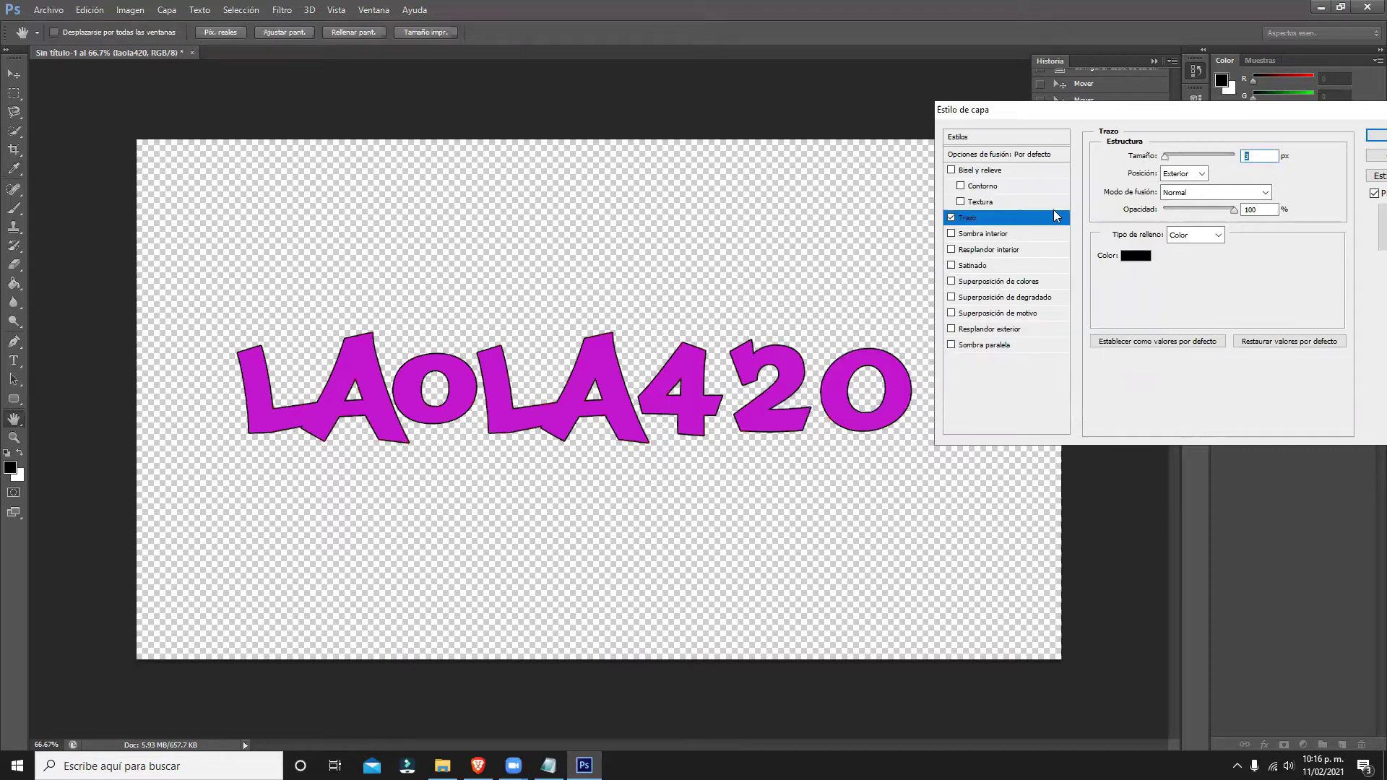
pyautogui.click(951, 217)
# Try an inner shadow on the LAOLA420 letters, then remove it.
pyautogui.click(951, 234)
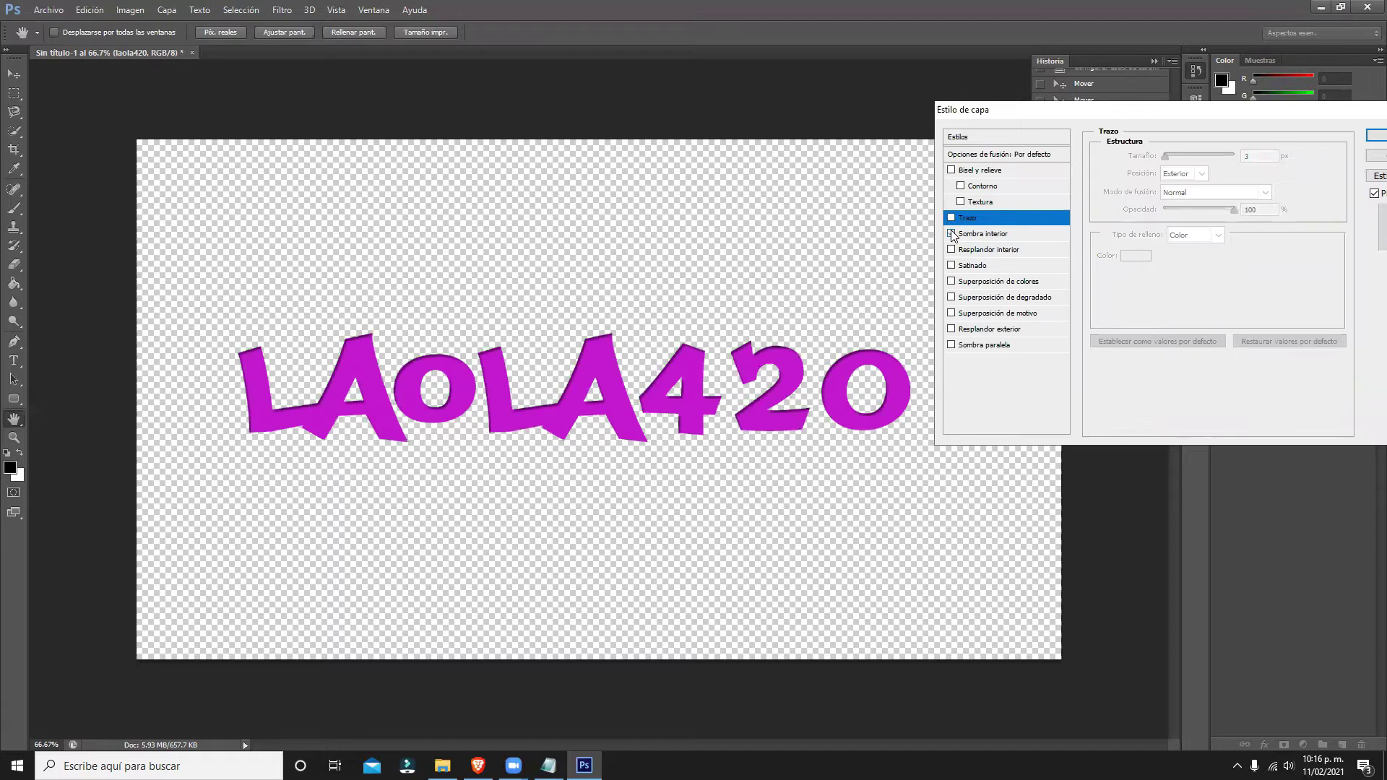
pyautogui.click(968, 234)
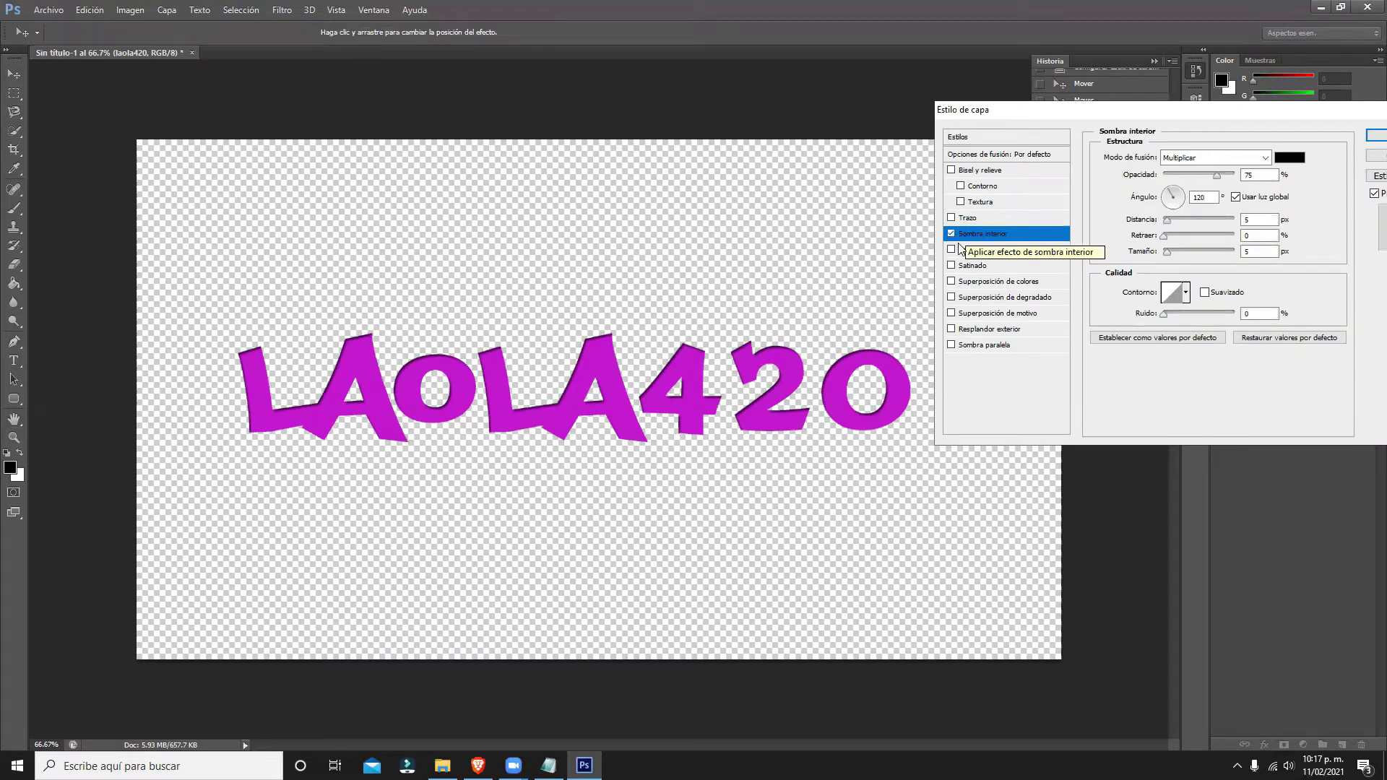
pyautogui.click(952, 229)
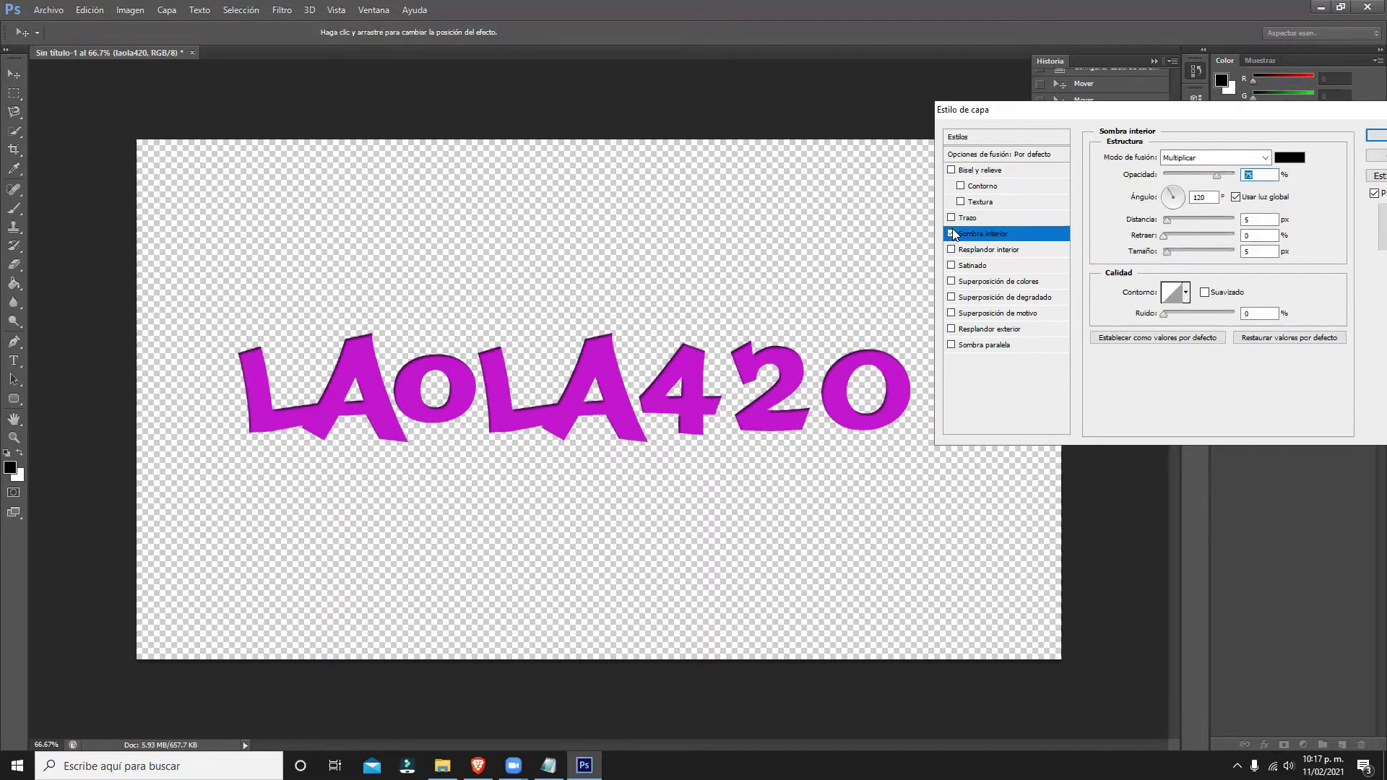
pyautogui.click(951, 233)
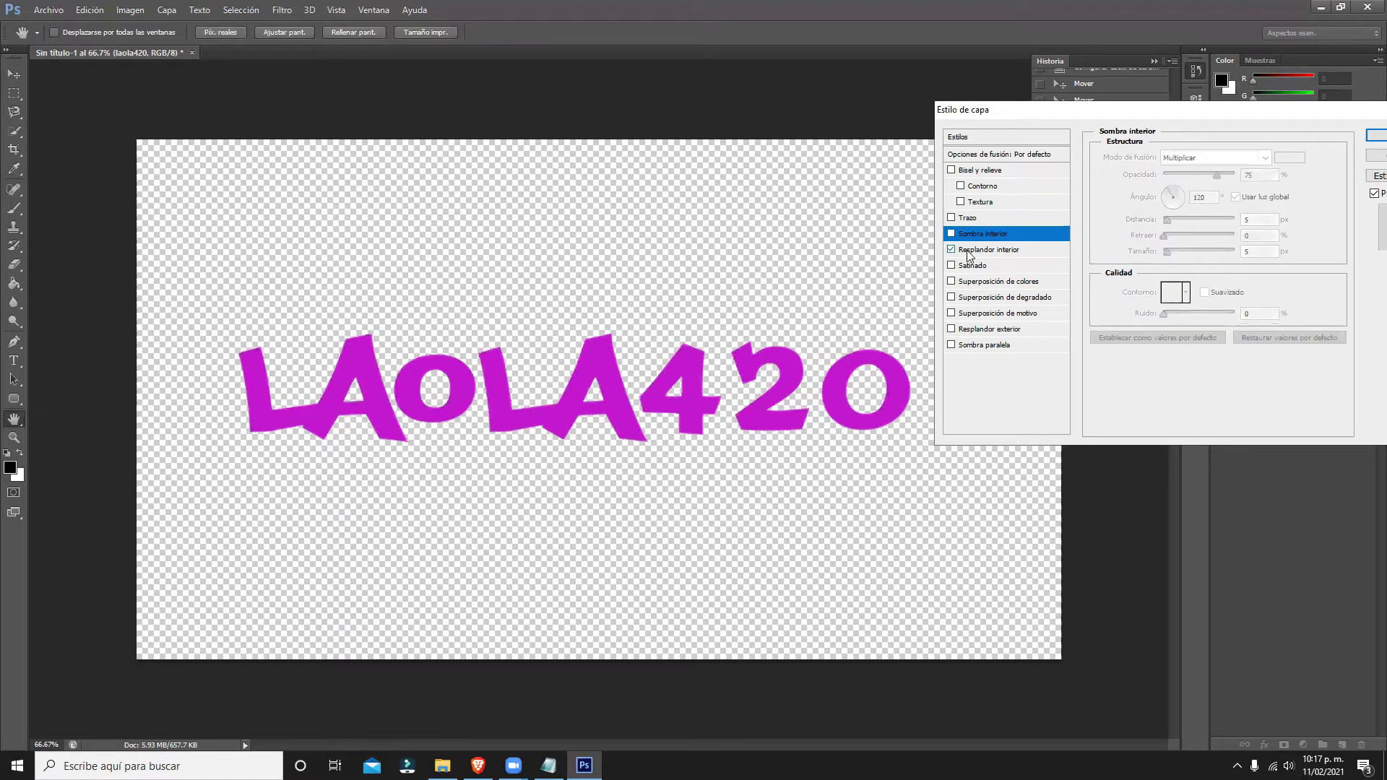
# Toggle inner glow and inner shadow on and off, ending with only inner glow enabled.
pyautogui.click(969, 250)
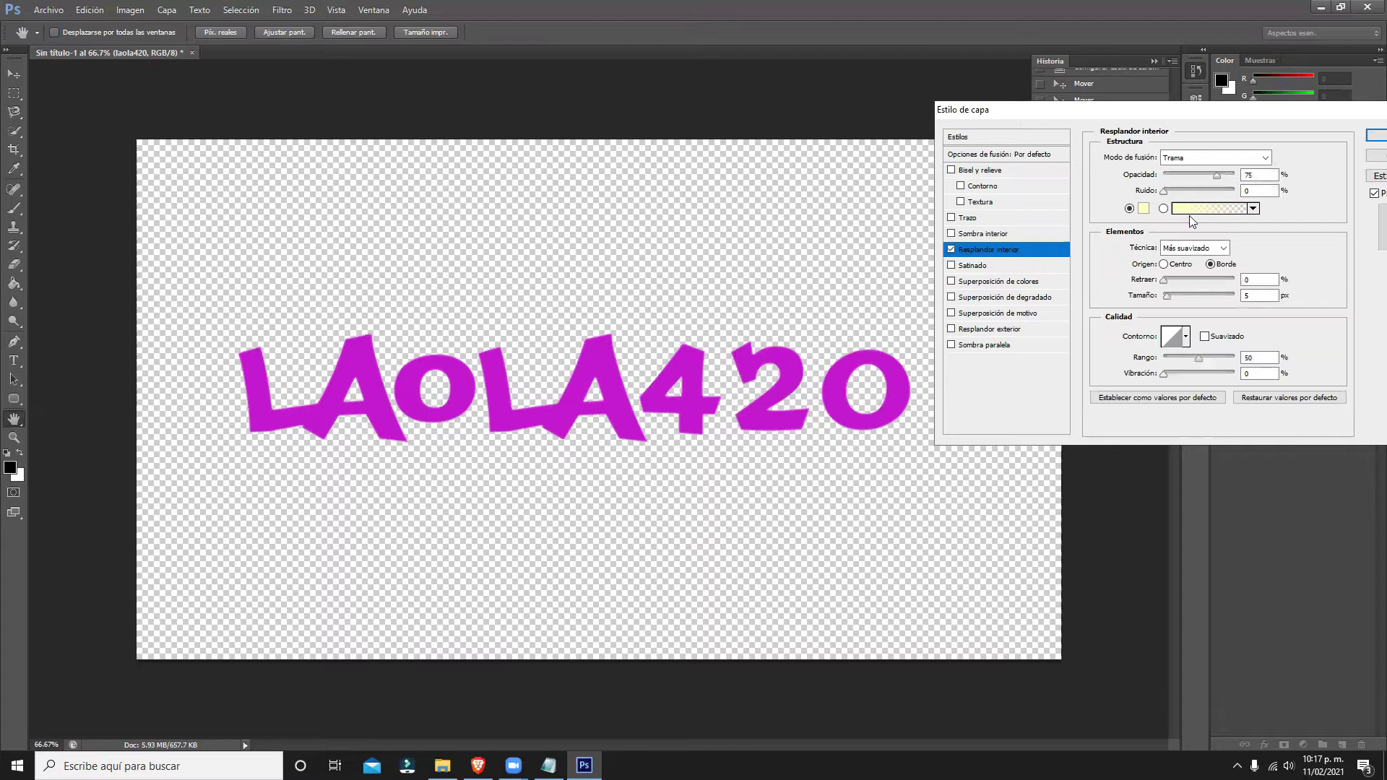
pyautogui.click(952, 247)
pyautogui.click(951, 250)
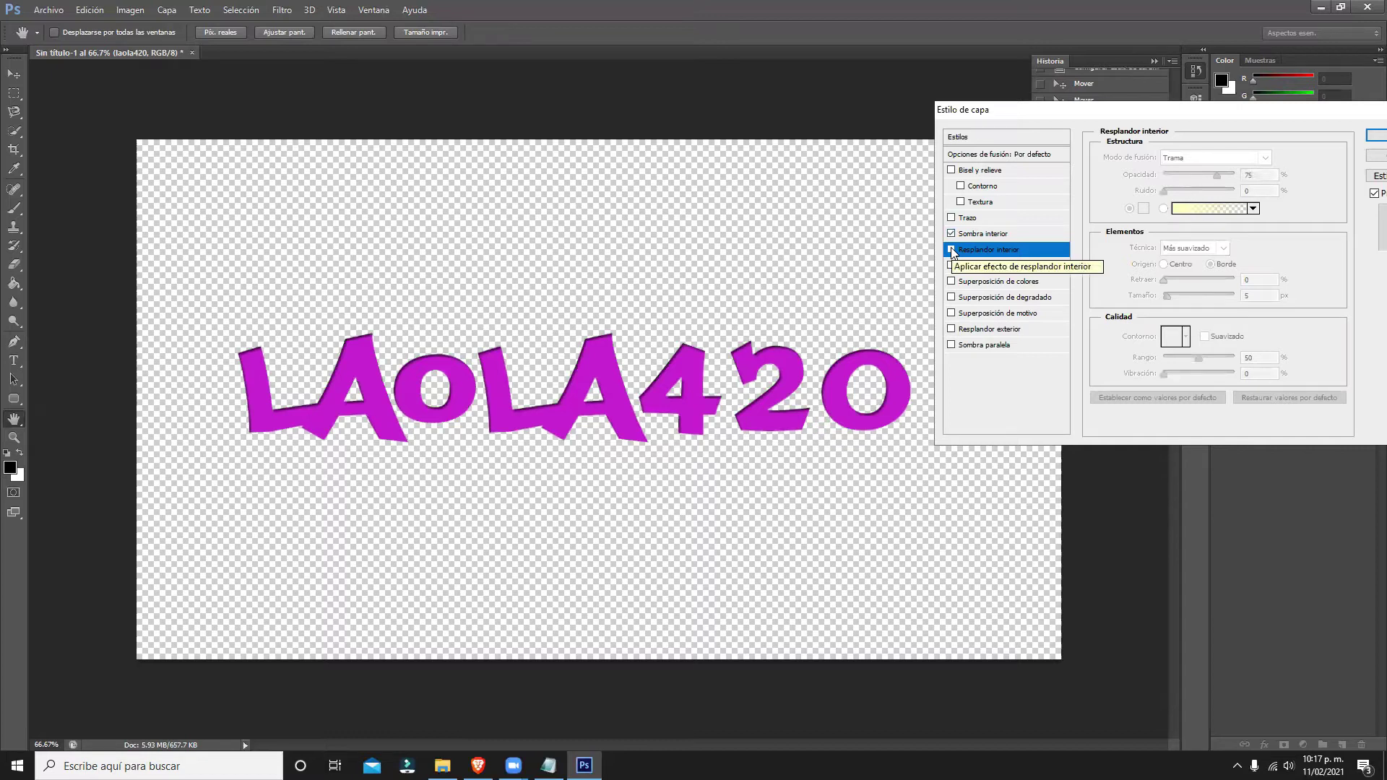
pyautogui.click(991, 234)
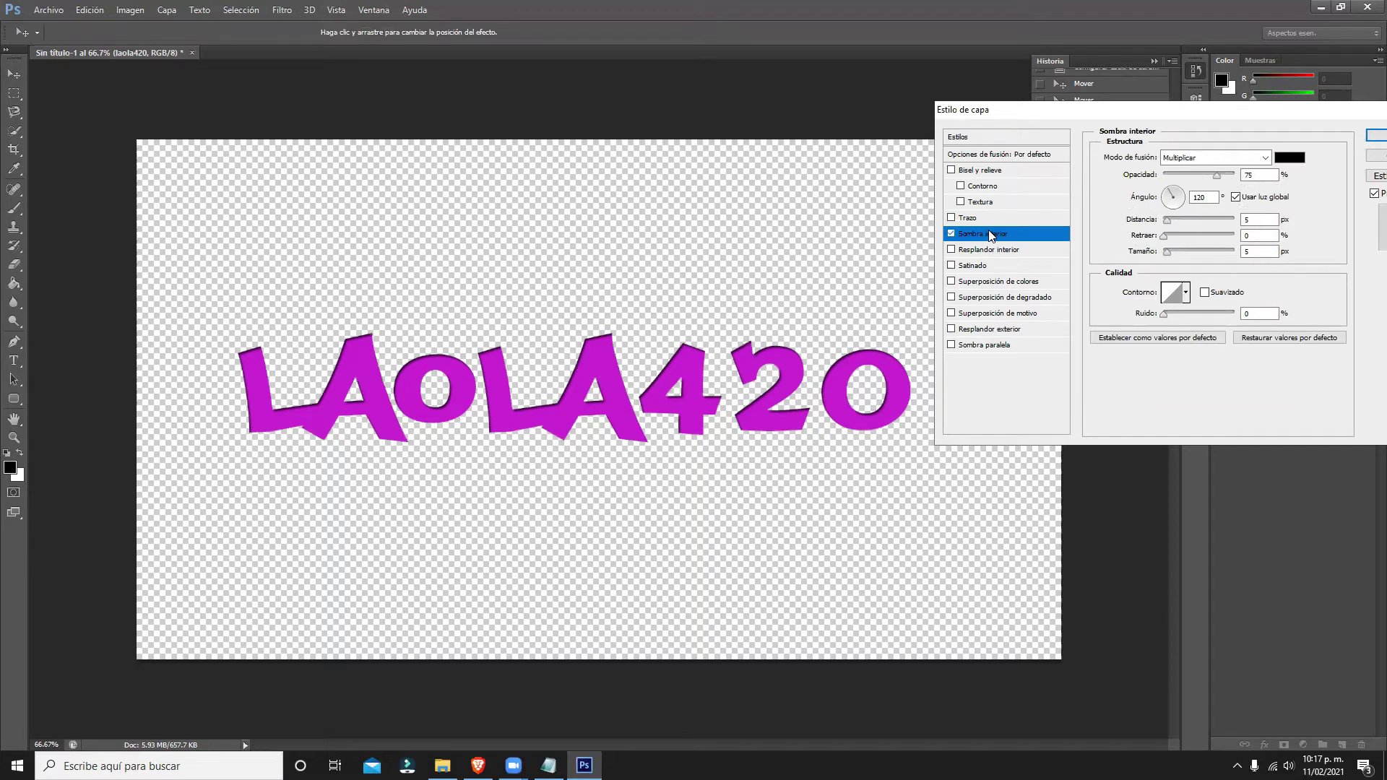
pyautogui.click(951, 250)
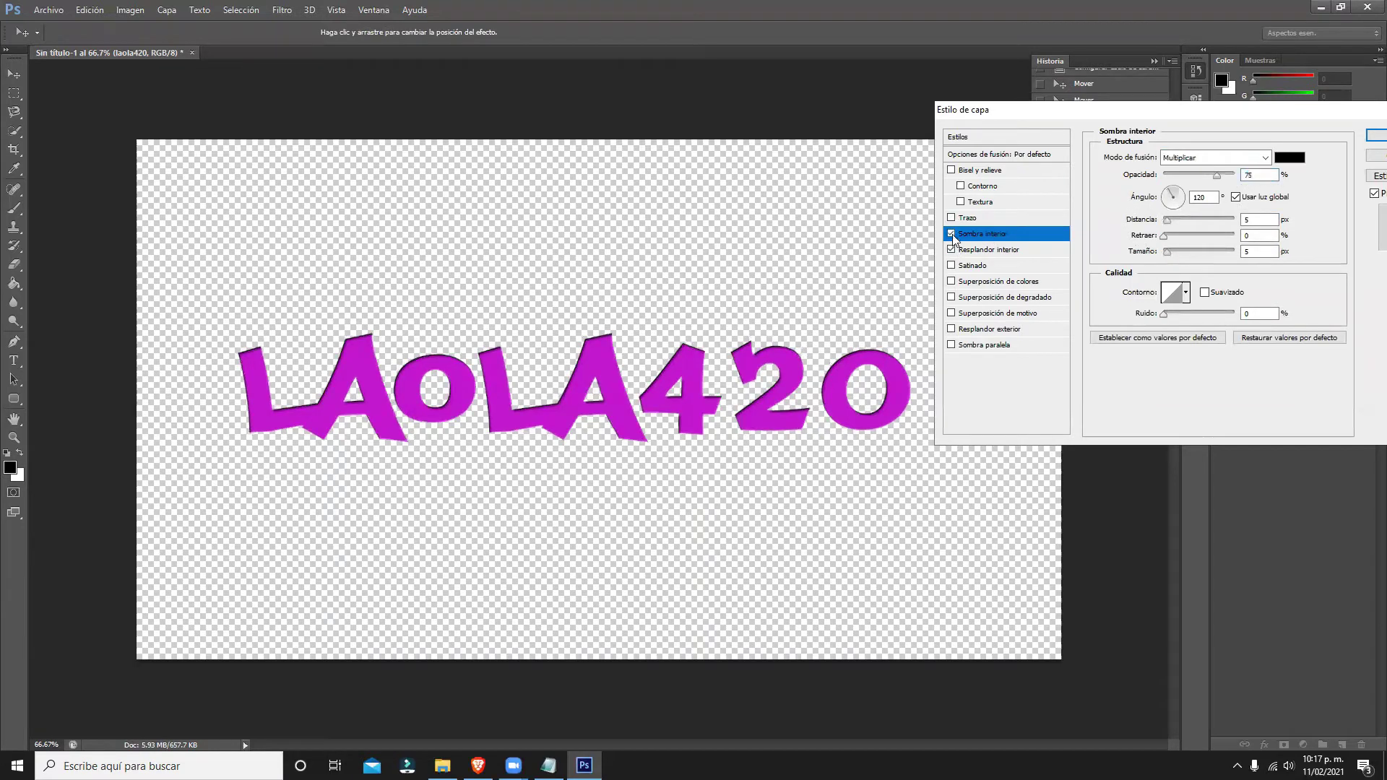
pyautogui.click(951, 234)
pyautogui.click(951, 250)
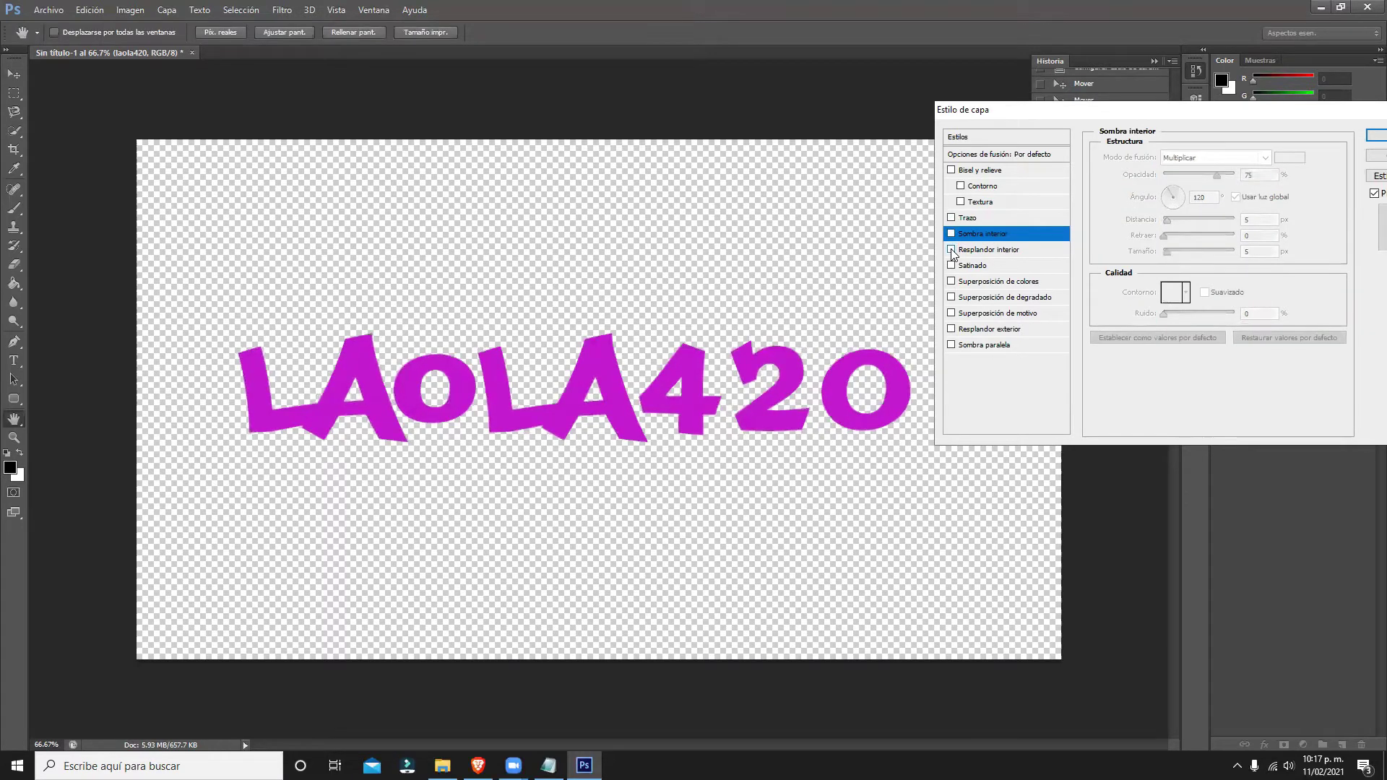
pyautogui.click(952, 250)
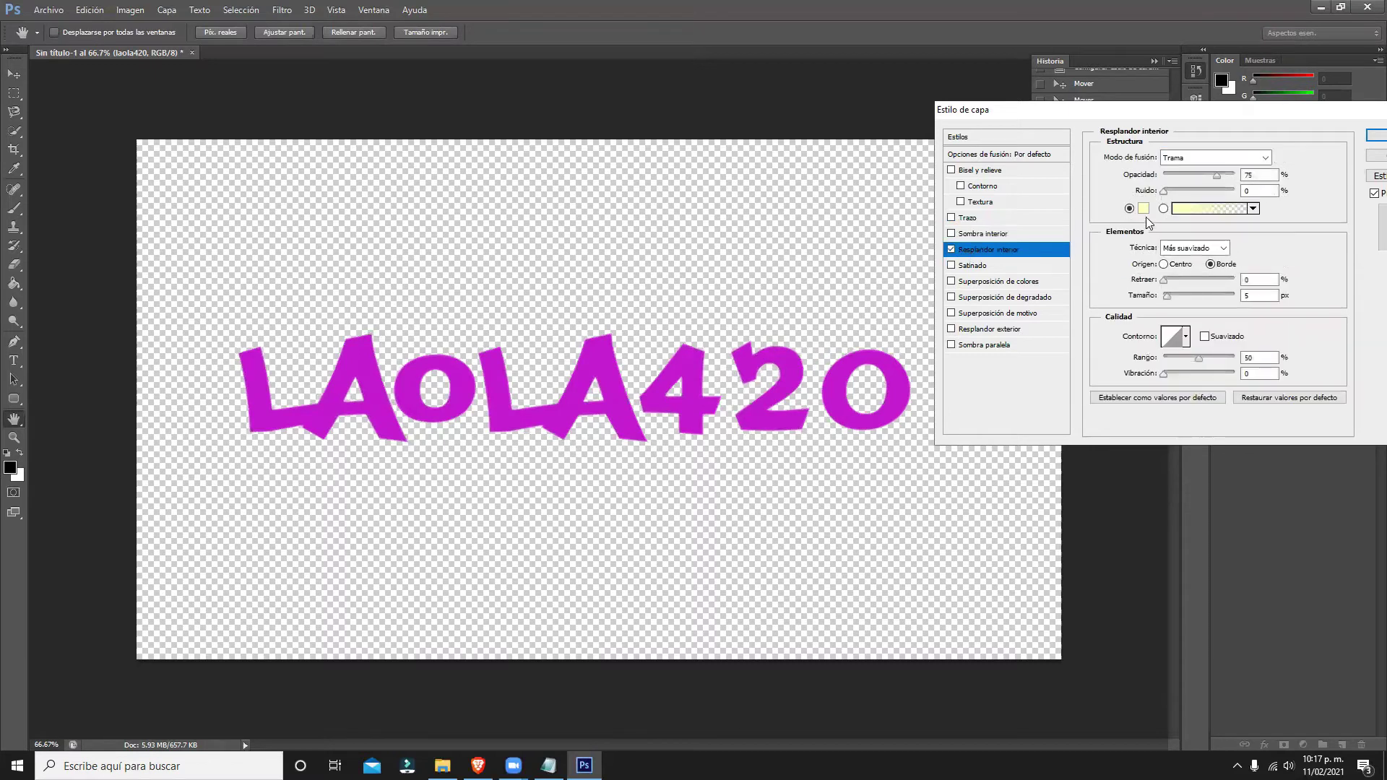
# Try red and blue glow colours, cancel, and keep the pale yellow inner glow on.
pyautogui.click(1139, 211)
pyautogui.moveTo(967, 357); pyautogui.dragTo(966, 205)
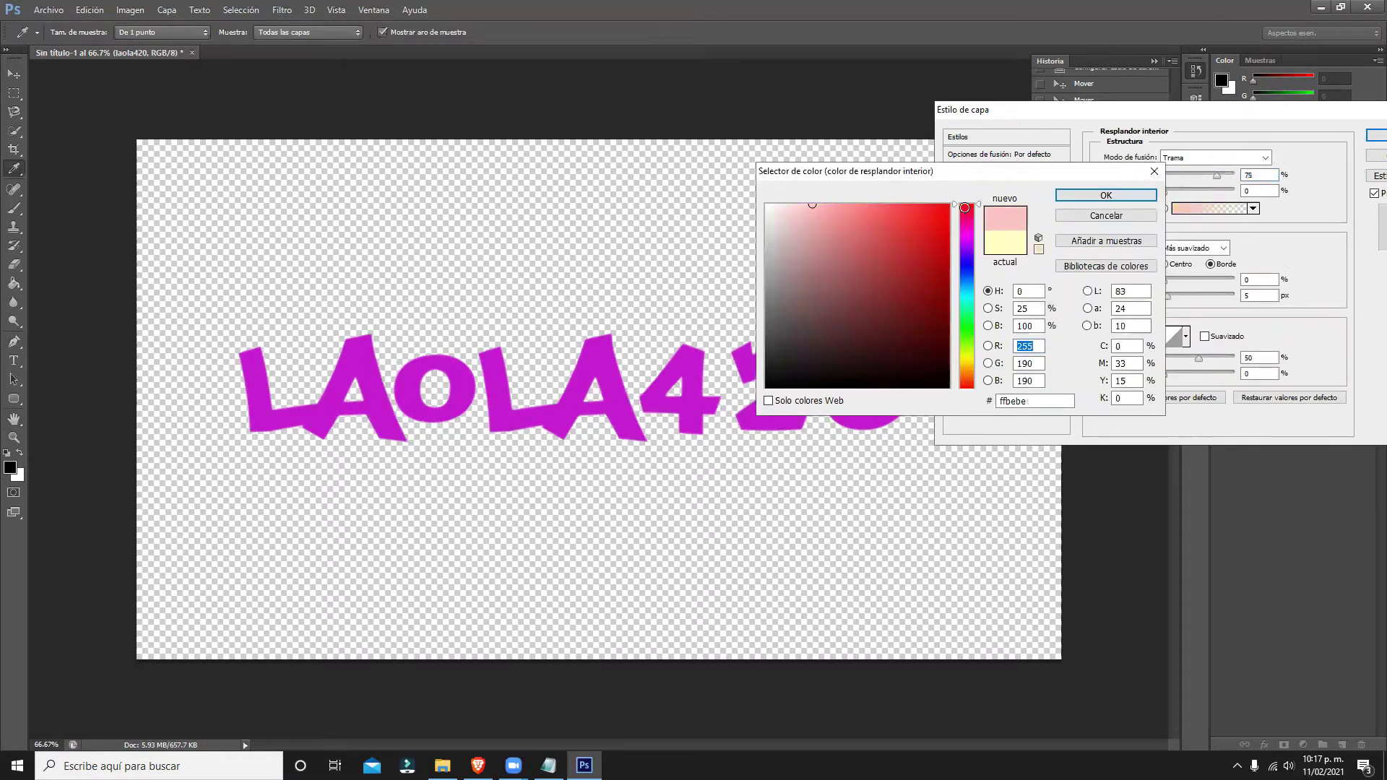
pyautogui.click(948, 205)
pyautogui.click(967, 267)
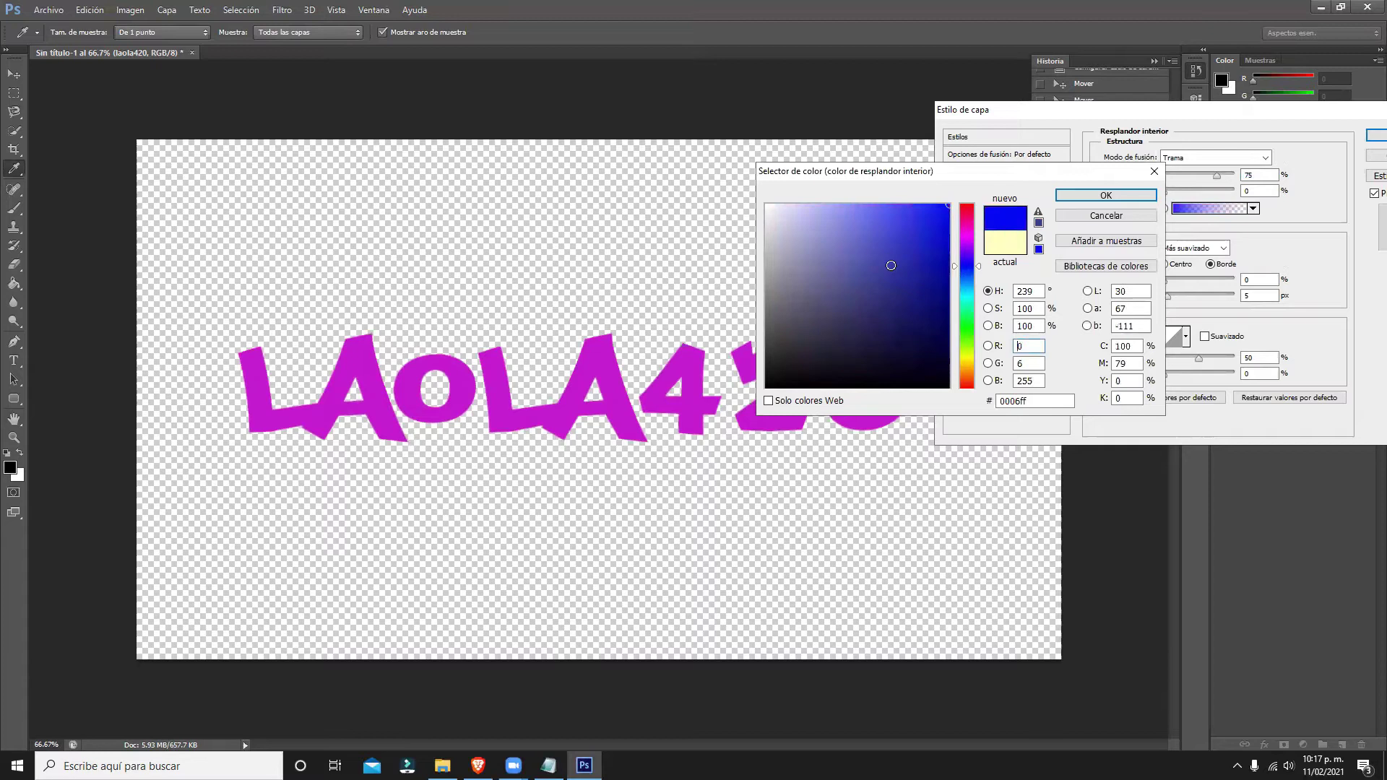
pyautogui.click(1092, 215)
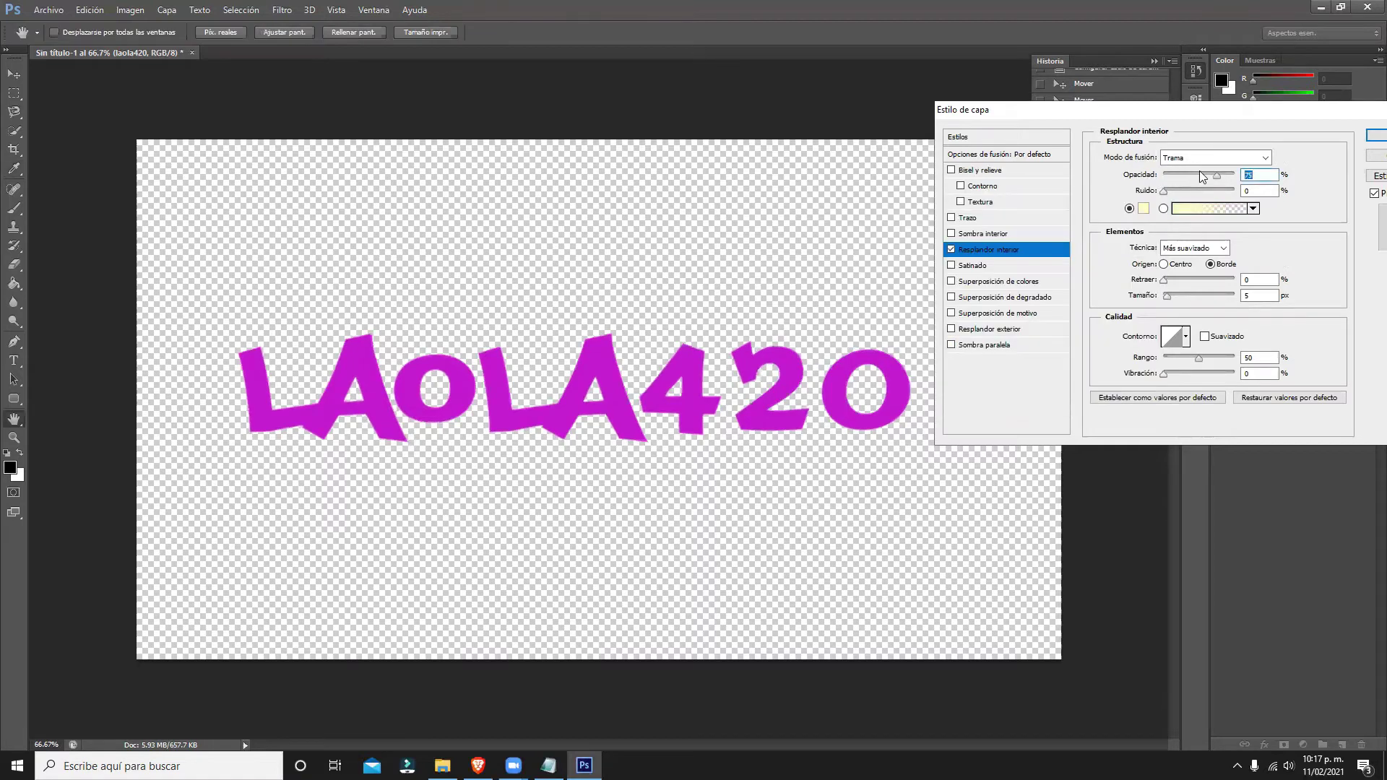
pyautogui.click(951, 249)
pyautogui.click(951, 249)
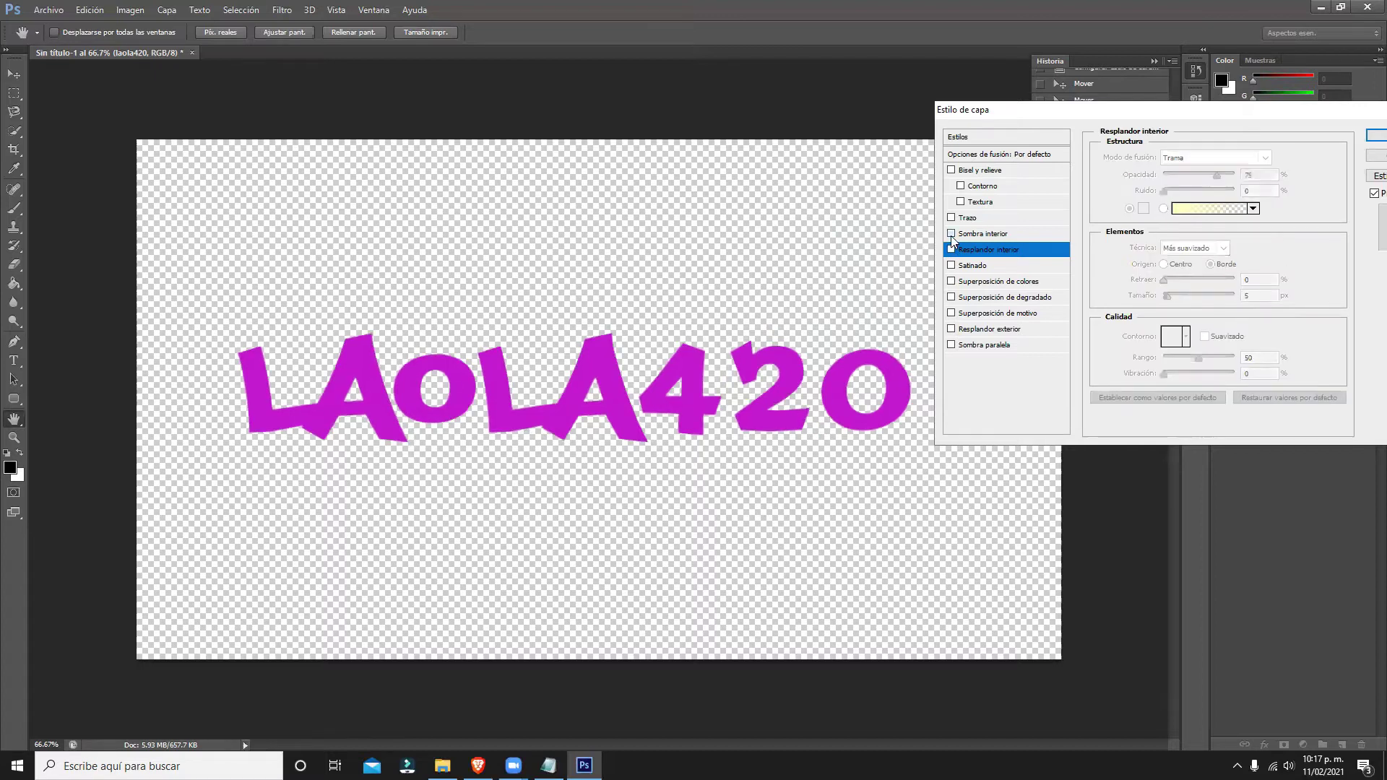
pyautogui.click(951, 233)
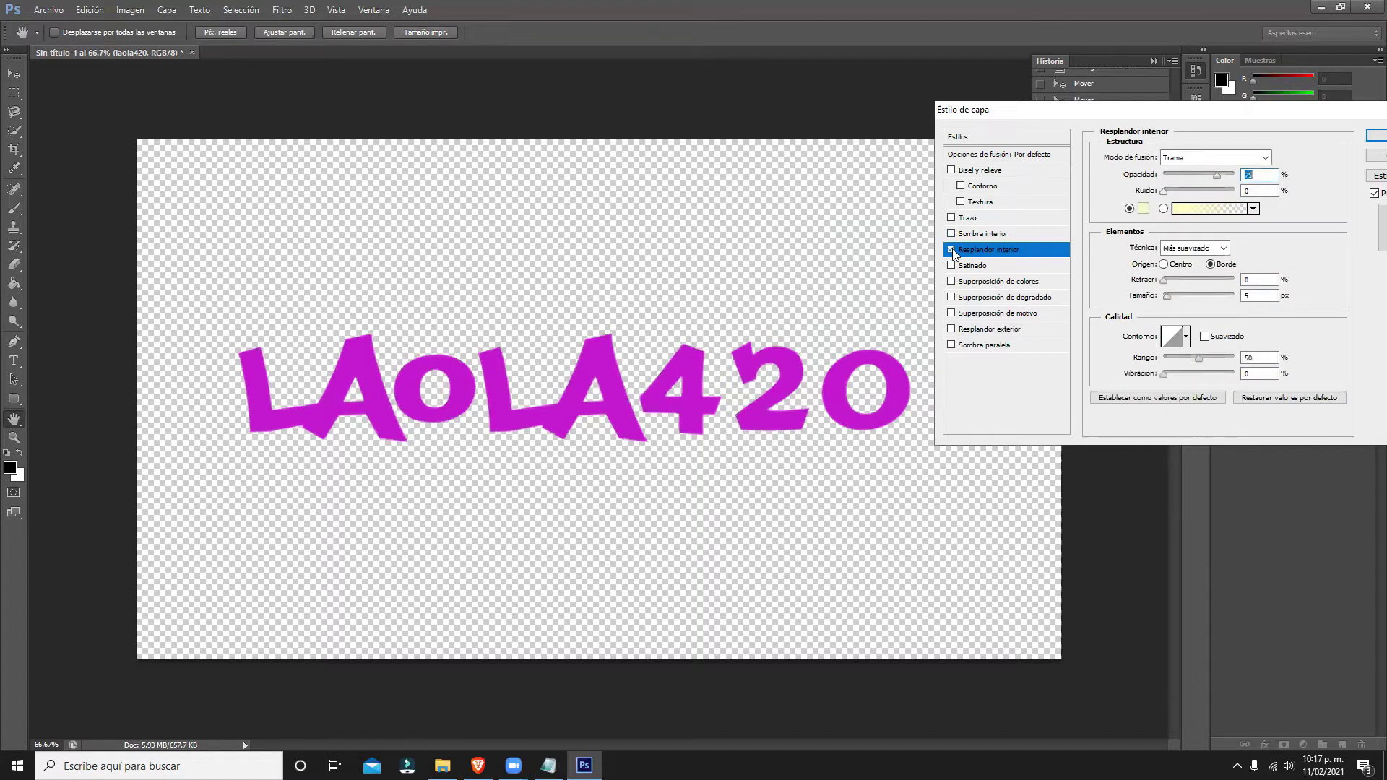
# Swap the inner glow for a satin effect and view its settings.
pyautogui.click(951, 249)
pyautogui.click(951, 265)
pyautogui.click(951, 265)
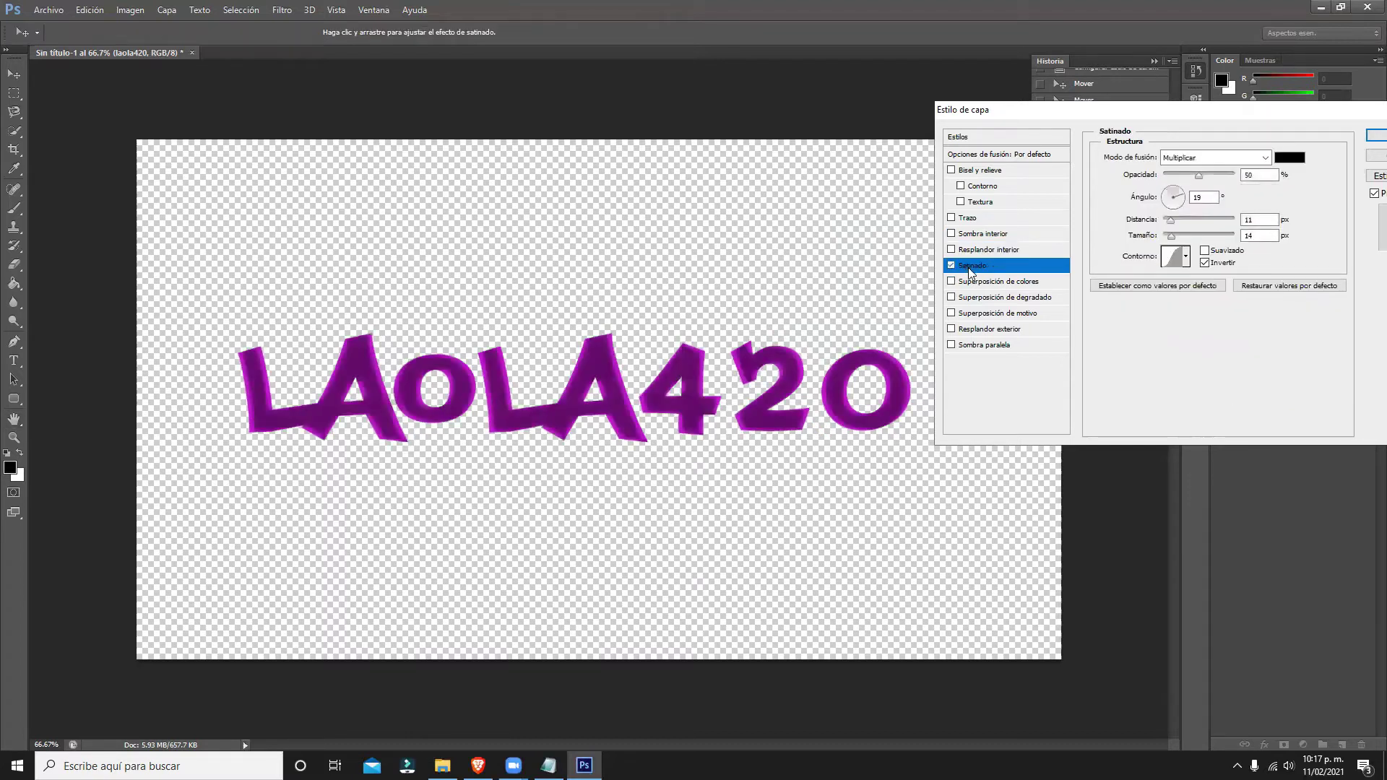
pyautogui.click(951, 265)
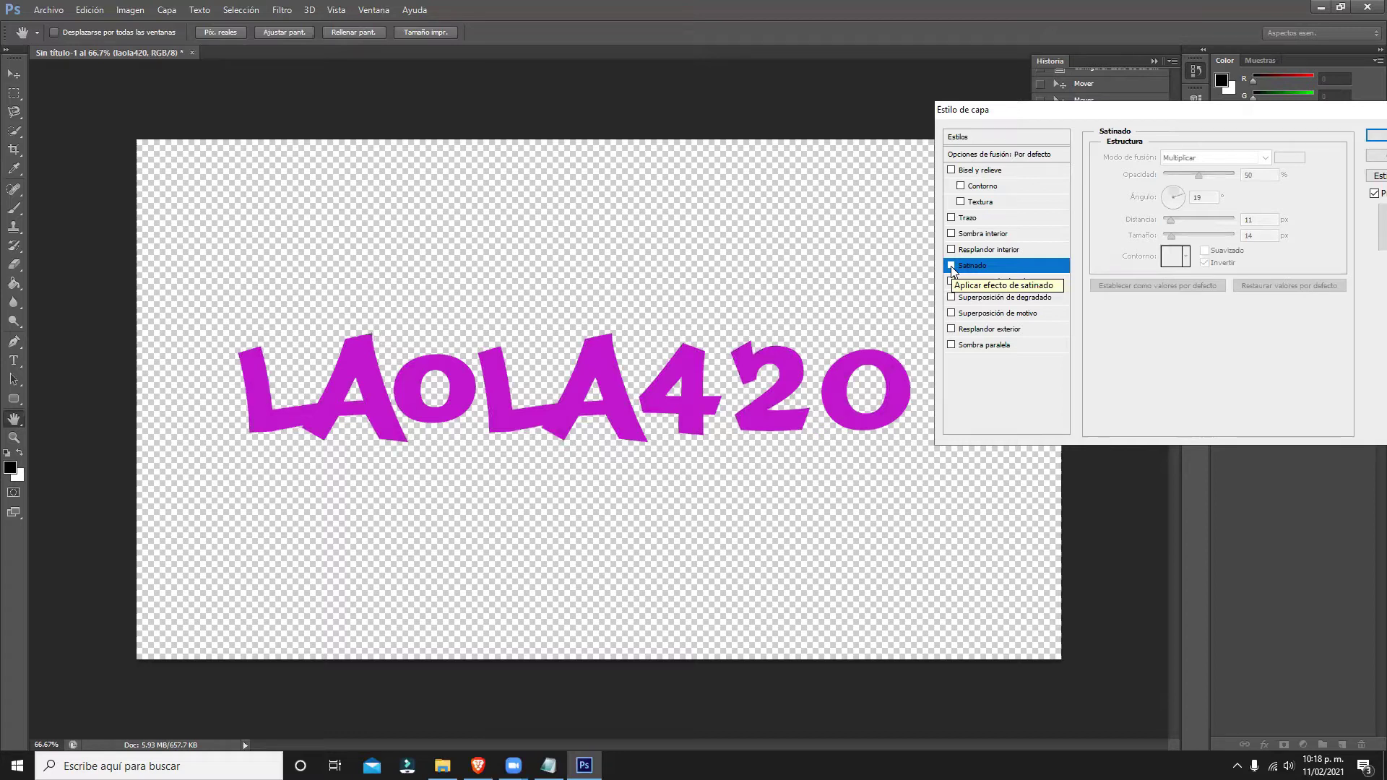
pyautogui.click(951, 266)
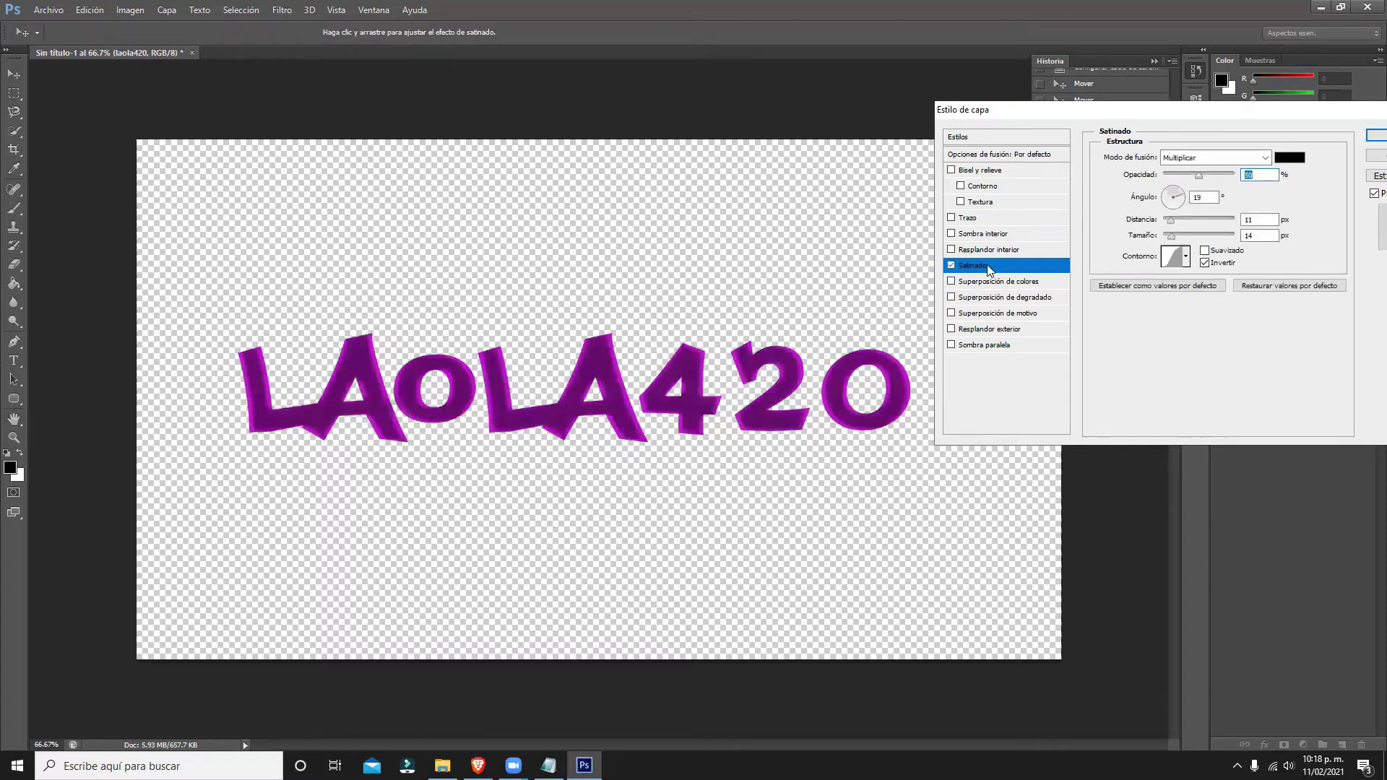
# Try red and green, set the satin to orange f96e1a, then switch satin off.
pyautogui.click(1290, 159)
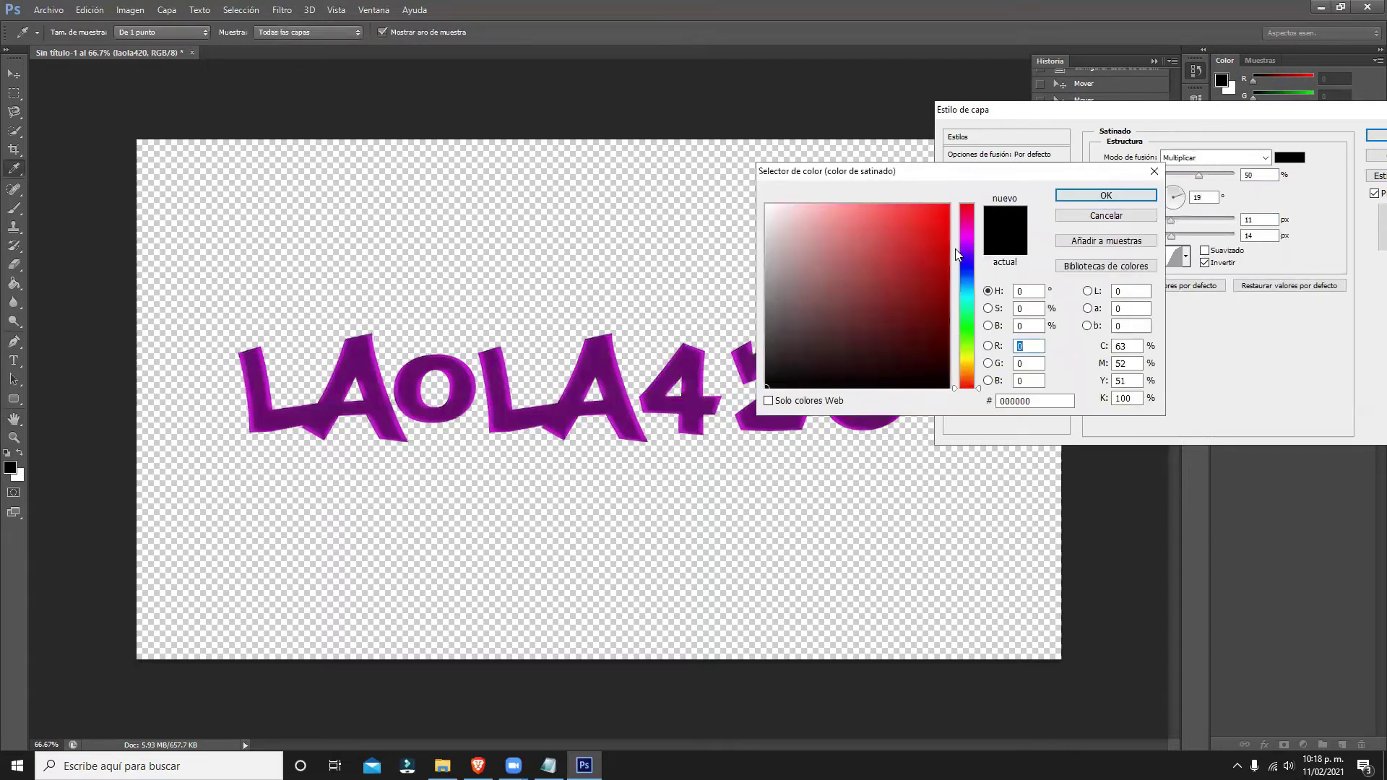
pyautogui.moveTo(992, 295); pyautogui.dragTo(1039, 238)
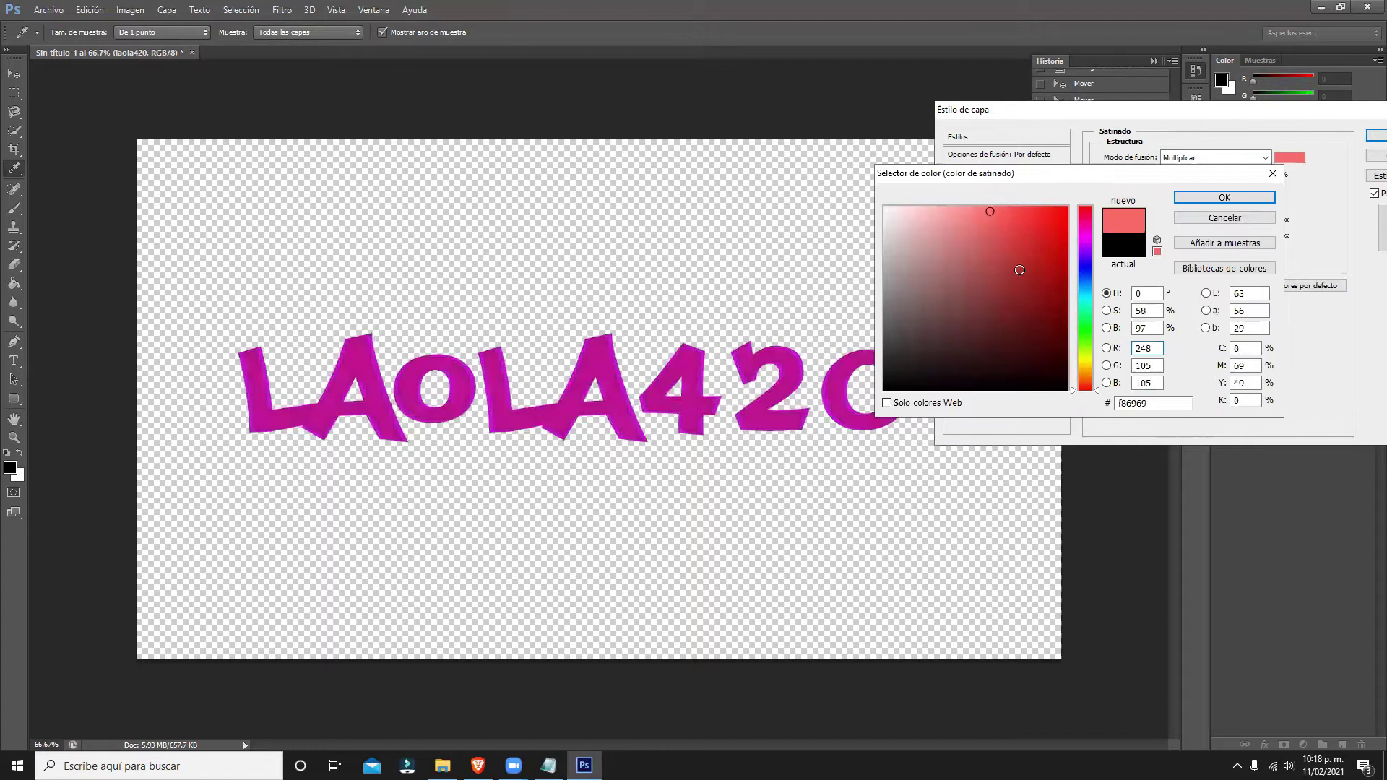
pyautogui.moveTo(1085, 364); pyautogui.dragTo(1085, 324)
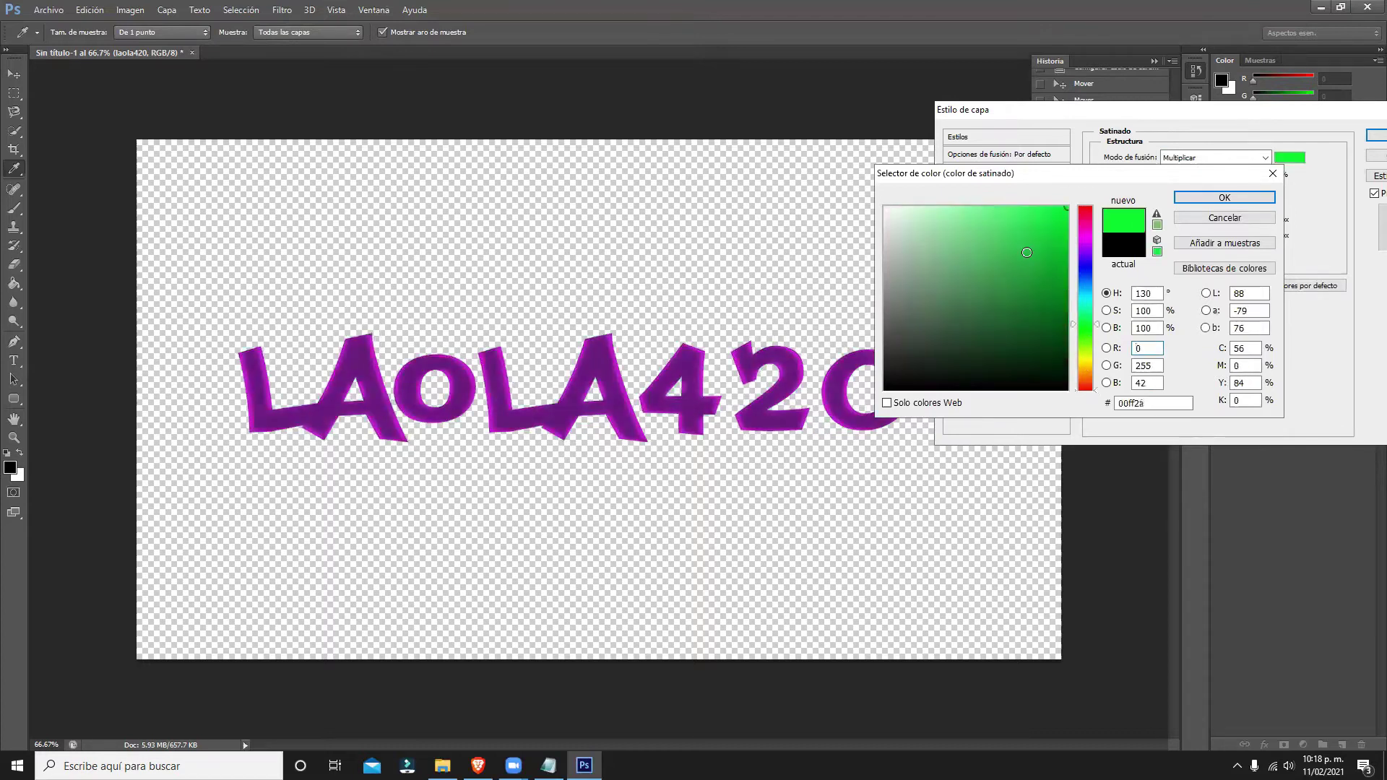
pyautogui.click(1050, 258)
pyautogui.click(1090, 359)
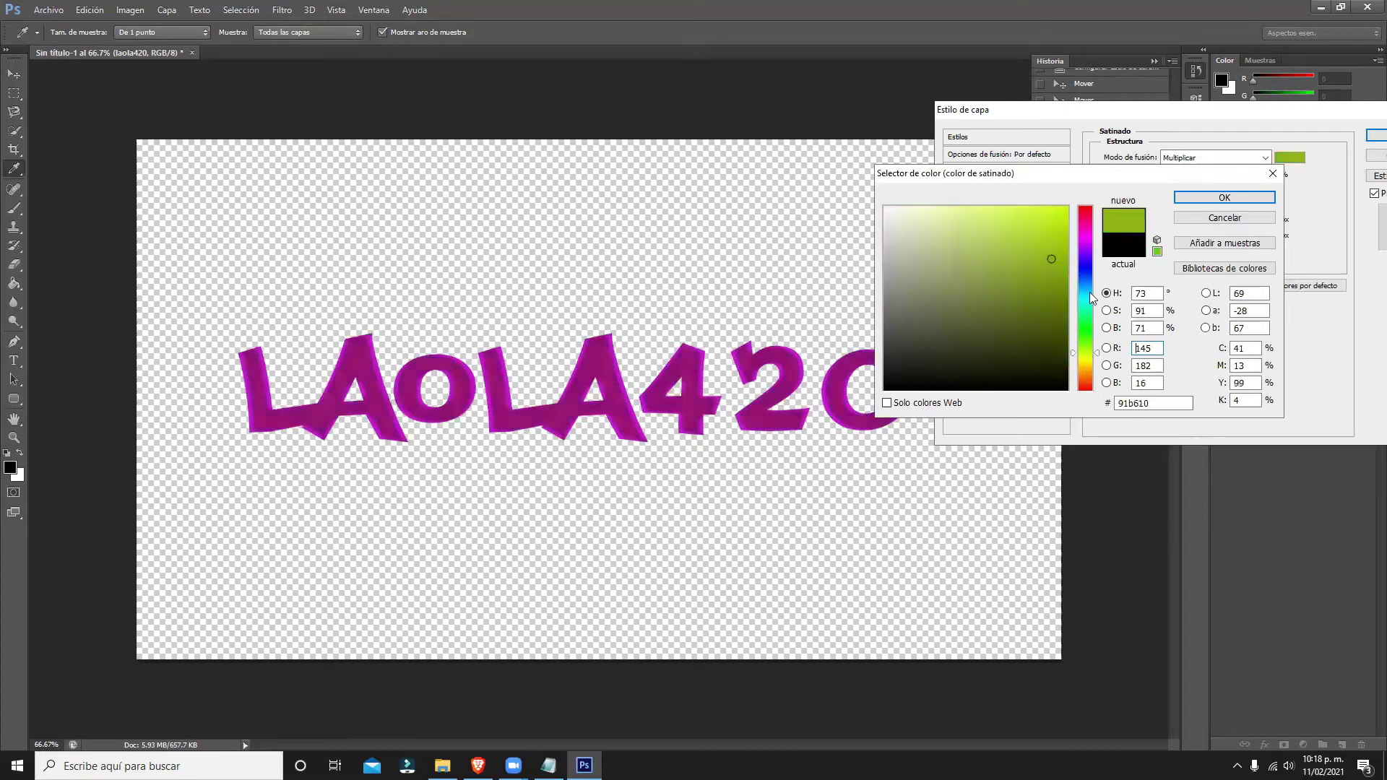
pyautogui.click(1079, 365)
pyautogui.moveTo(1079, 366); pyautogui.dragTo(1079, 378)
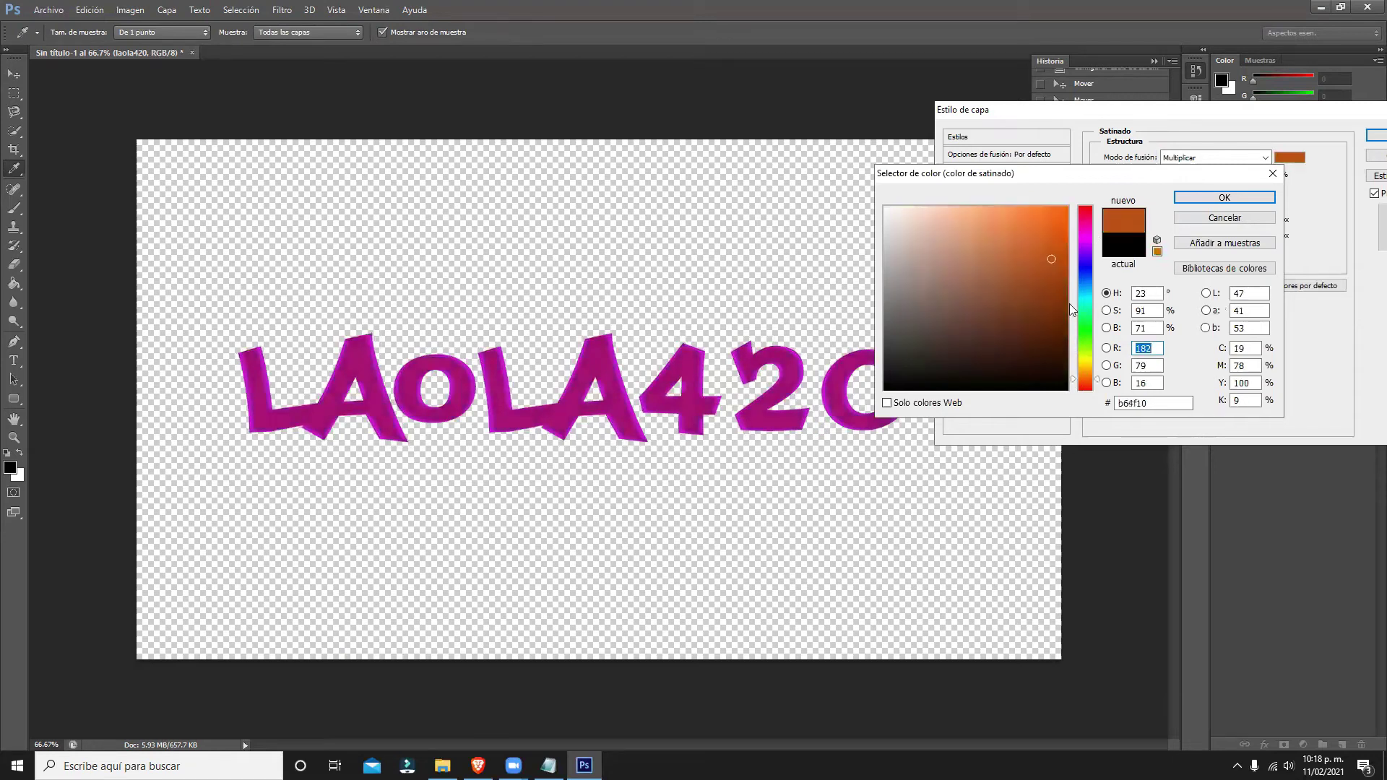
pyautogui.click(1048, 210)
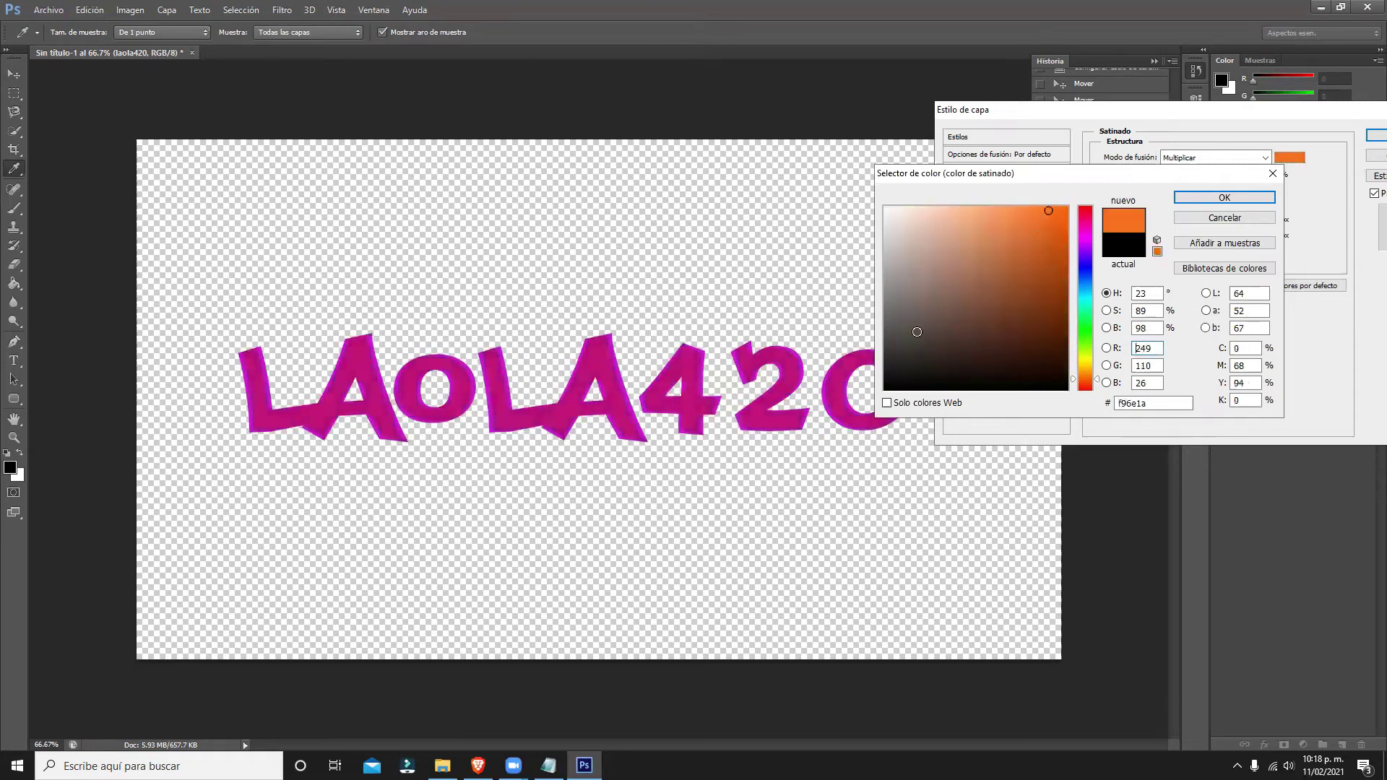
pyautogui.click(1185, 199)
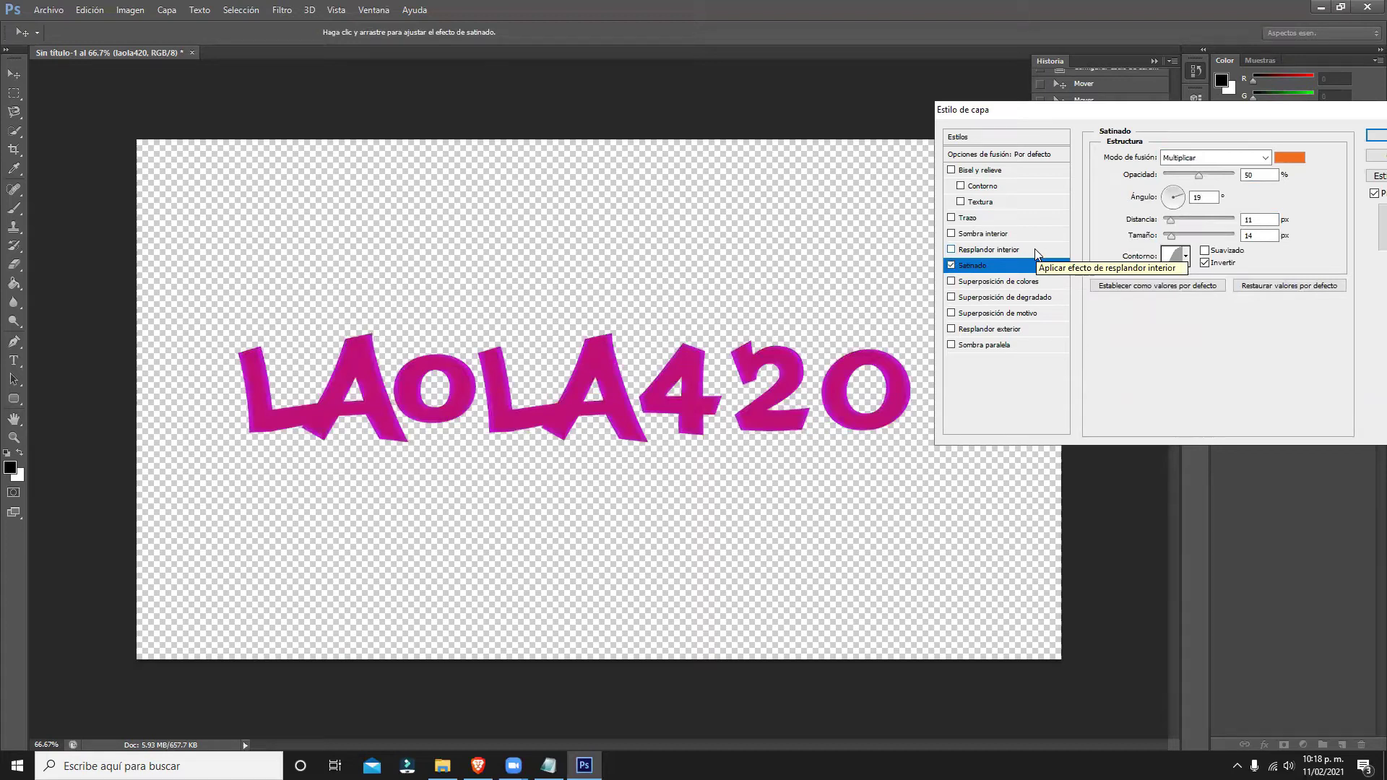
pyautogui.click(950, 265)
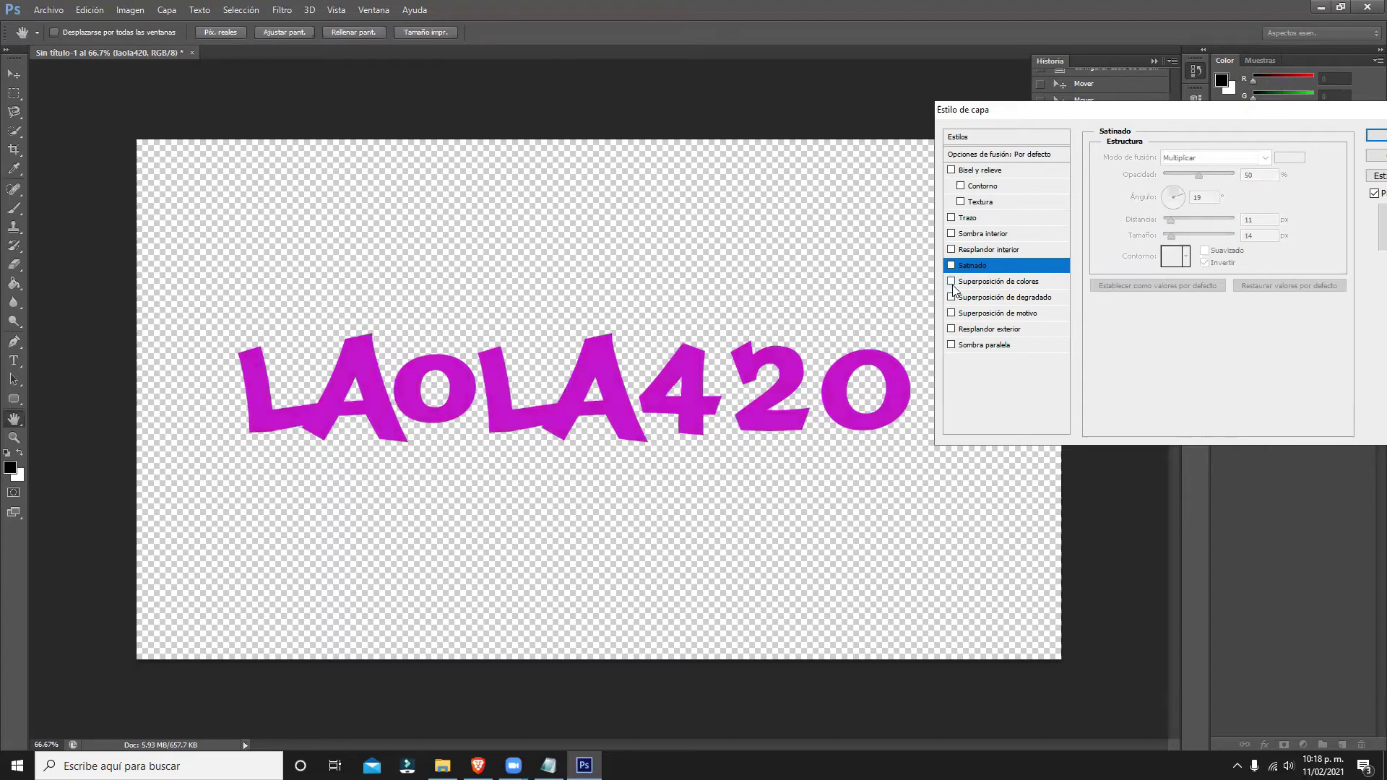
pyautogui.click(971, 283)
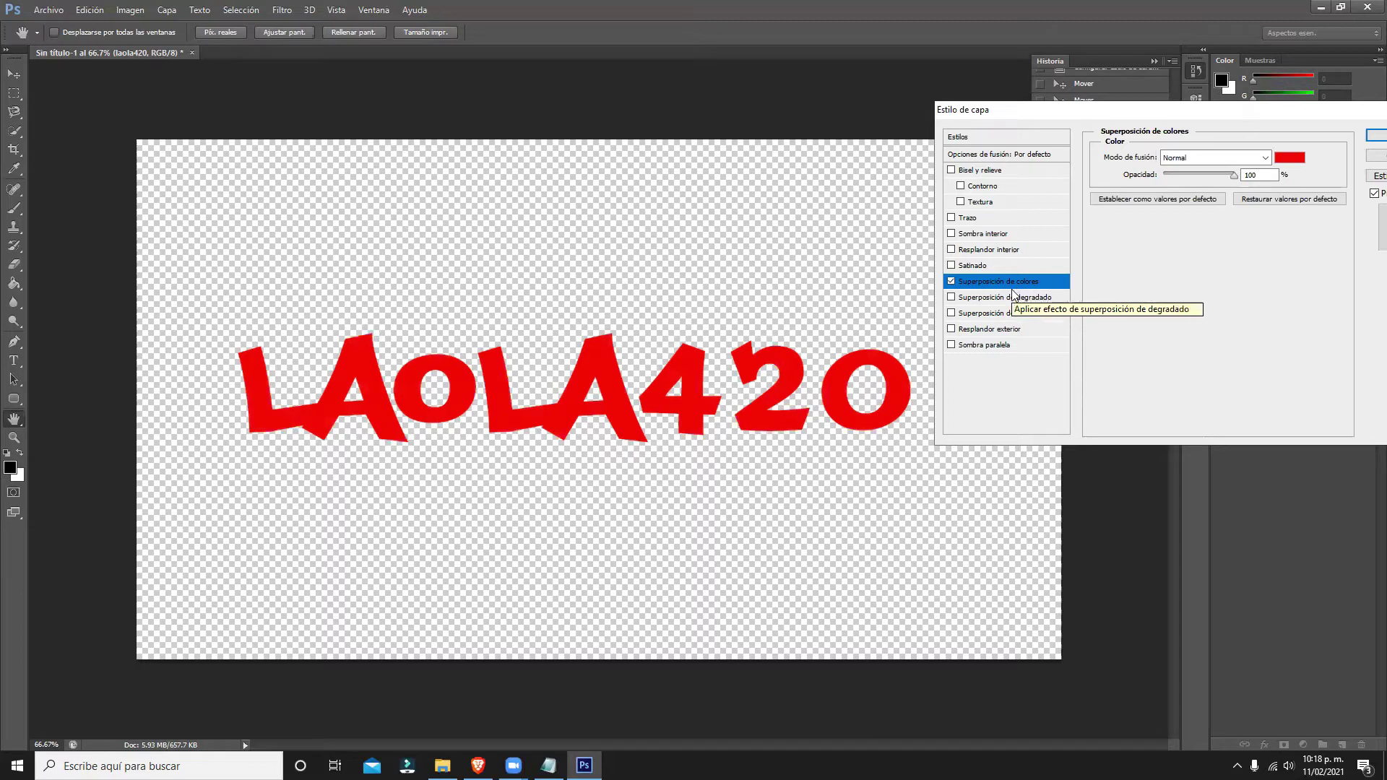
pyautogui.click(950, 281)
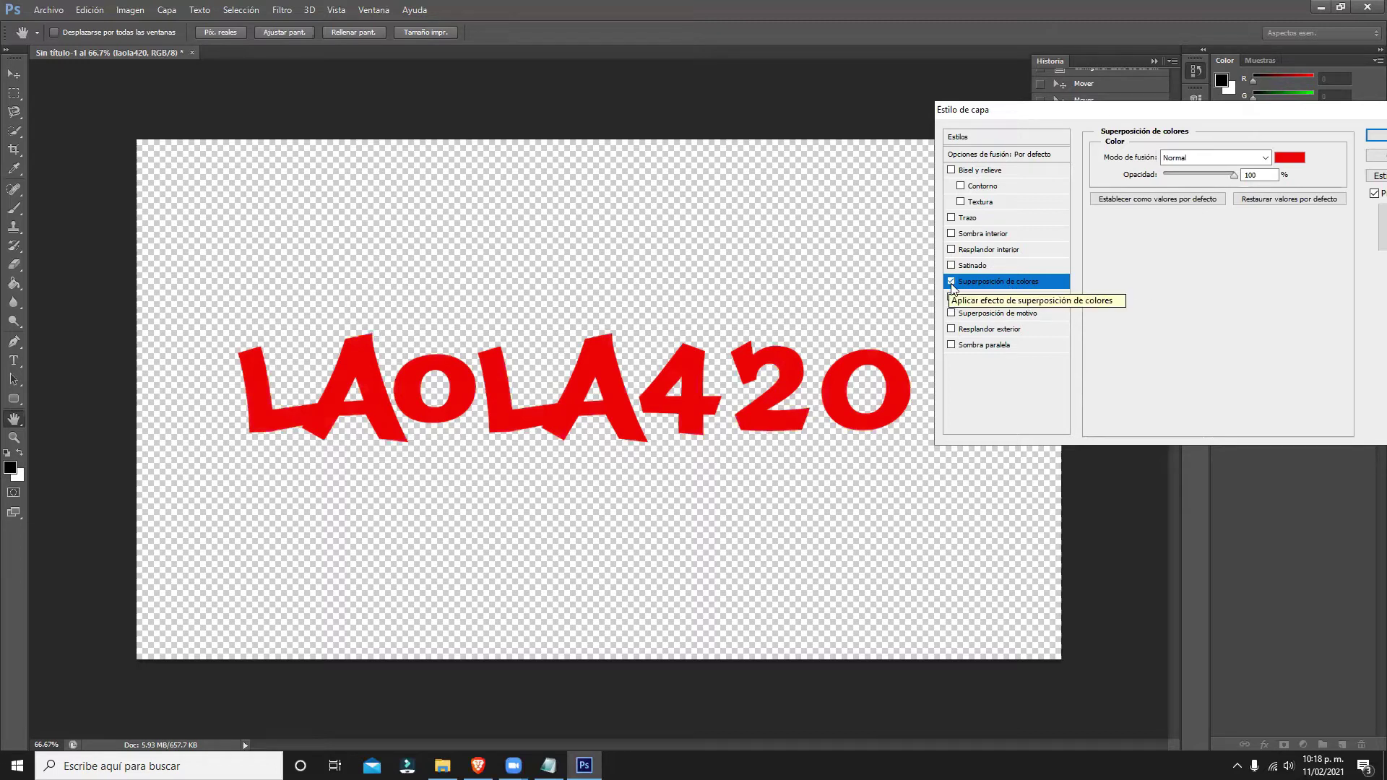
pyautogui.click(951, 282)
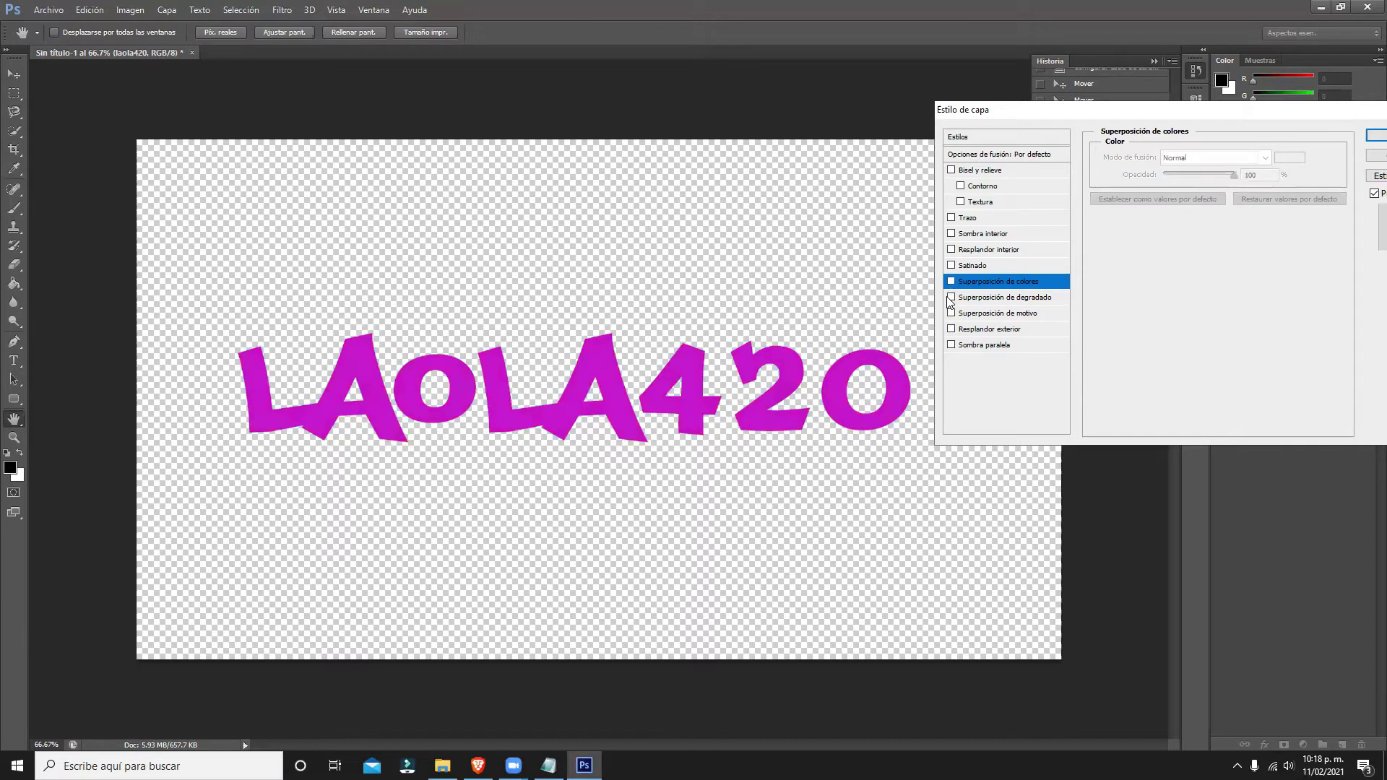
# Add a gradient overlay and try presets, ending on foreground-to-background.
pyautogui.click(979, 297)
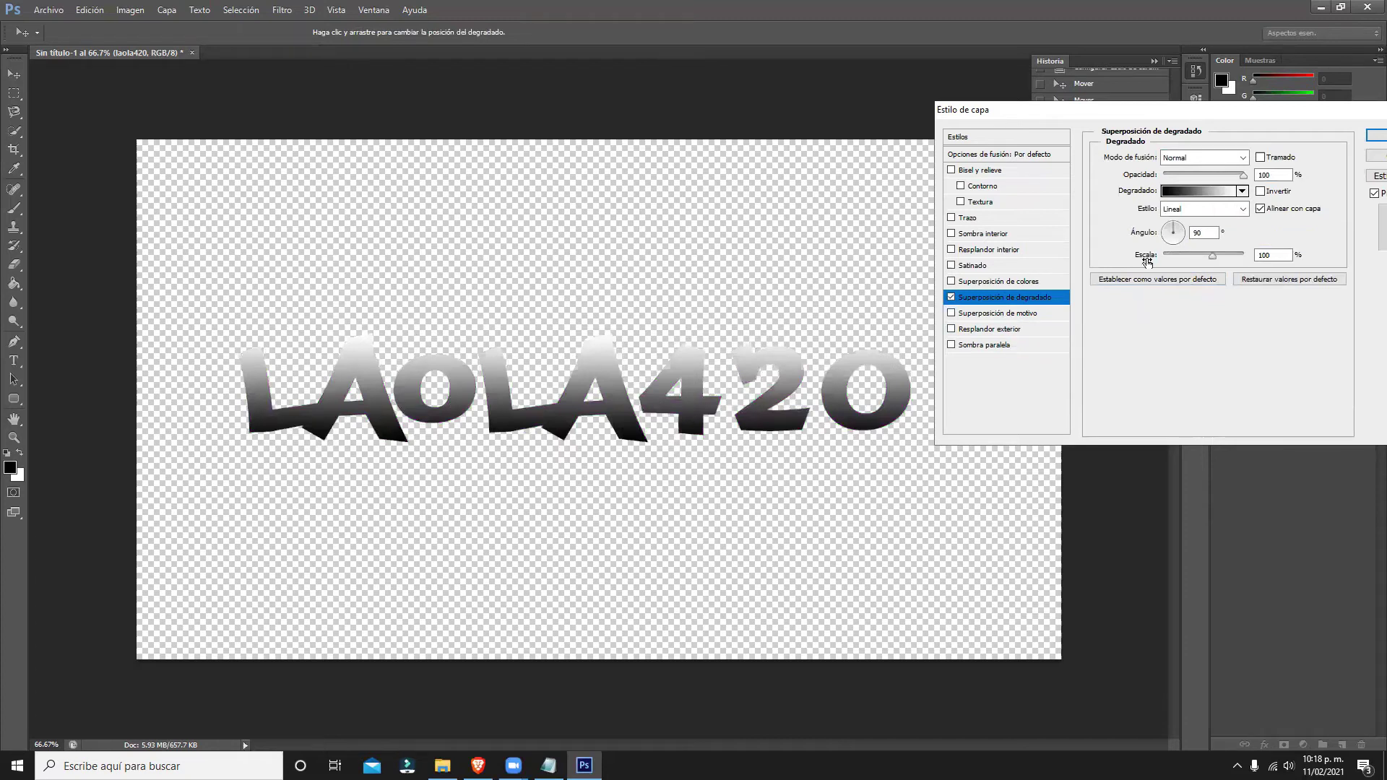
pyautogui.click(1181, 194)
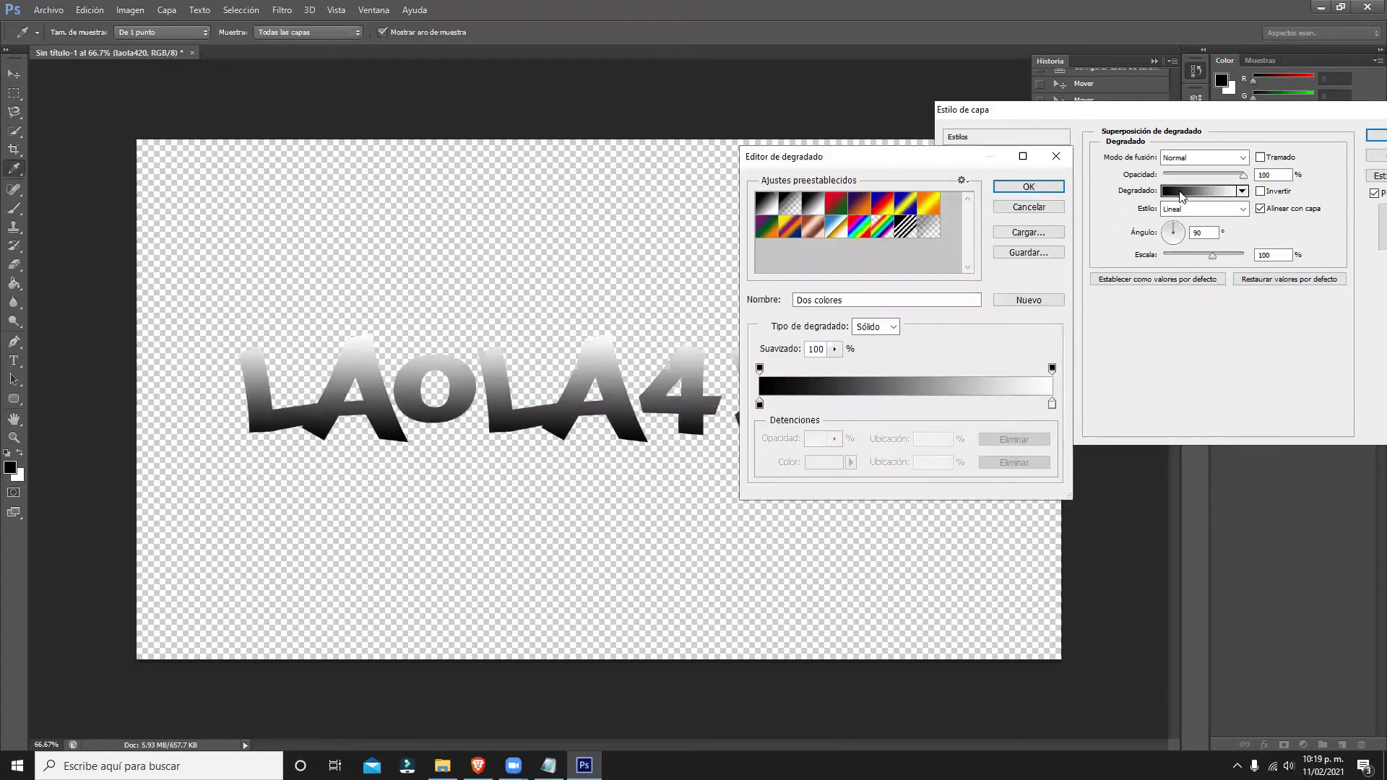
pyautogui.click(1026, 209)
pyautogui.click(1184, 192)
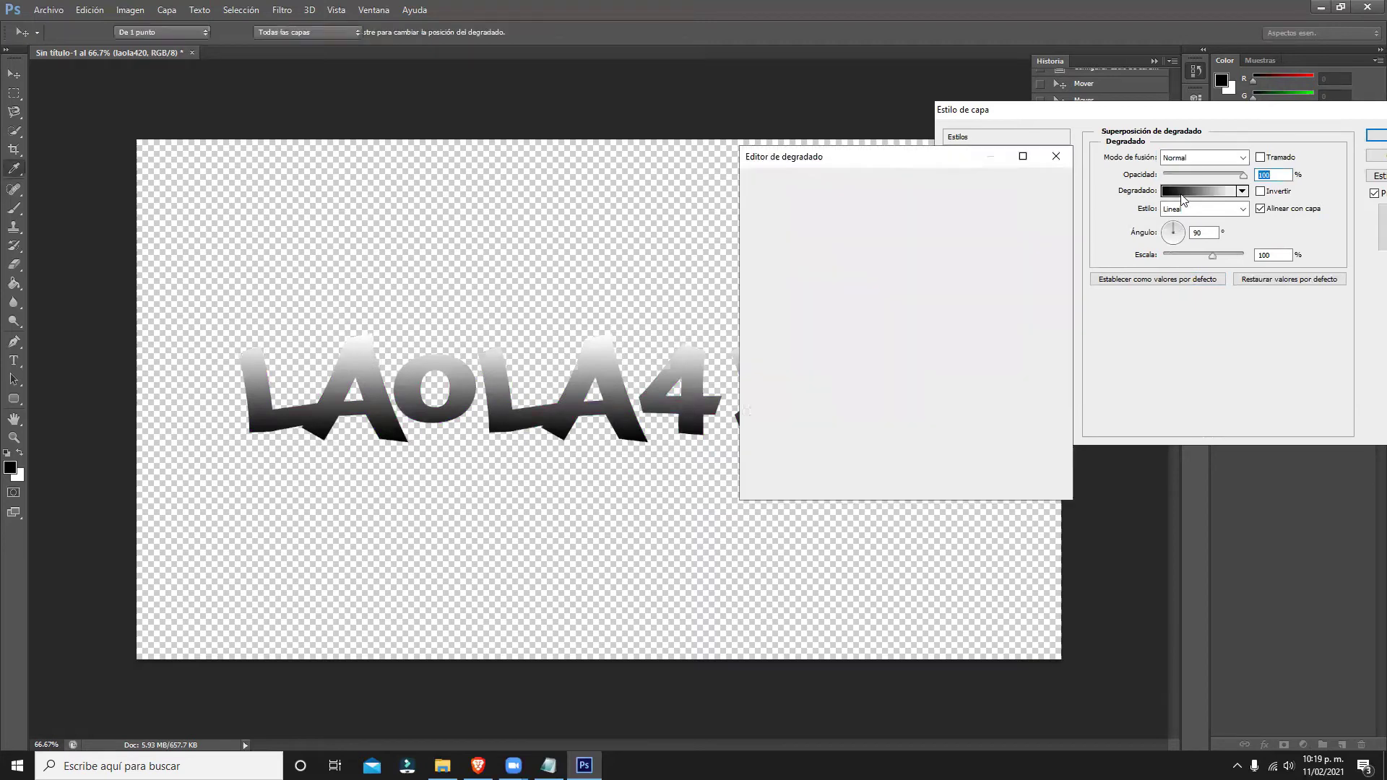
pyautogui.moveTo(899, 169); pyautogui.dragTo(1048, 179)
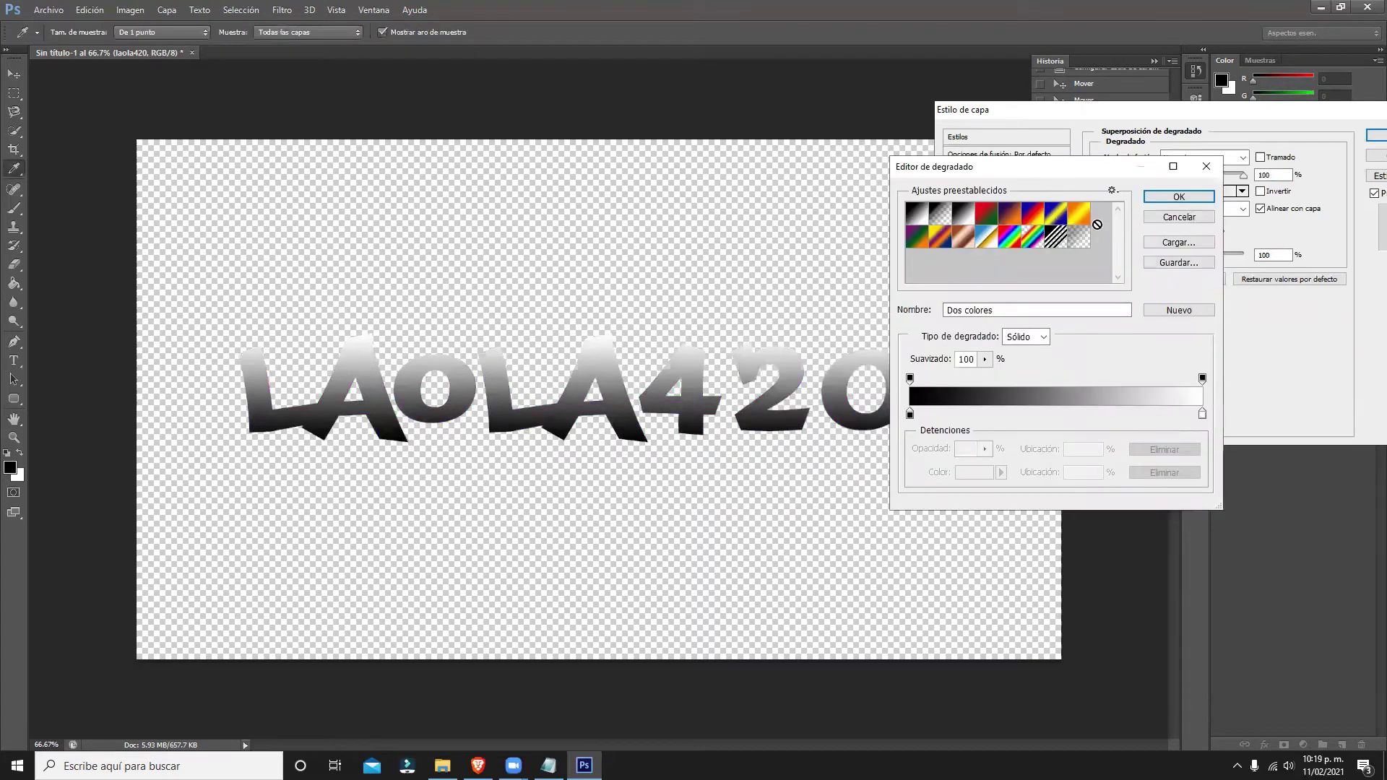
pyautogui.click(1081, 214)
pyautogui.click(1032, 215)
pyautogui.click(1008, 215)
pyautogui.click(964, 222)
pyautogui.click(927, 218)
# Set the gradient's left stop to red (ff0000) and right stop to bright blue.
pyautogui.click(910, 415)
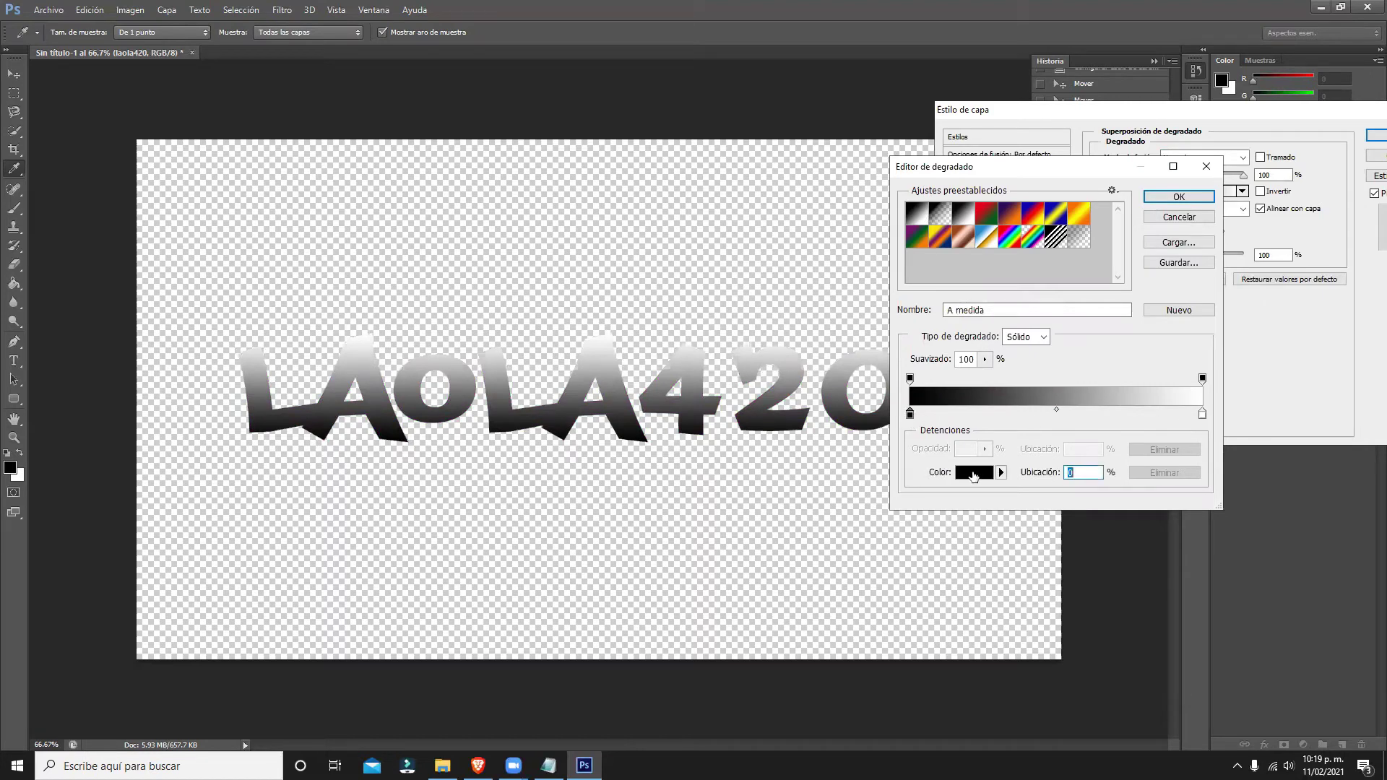
pyautogui.click(971, 473)
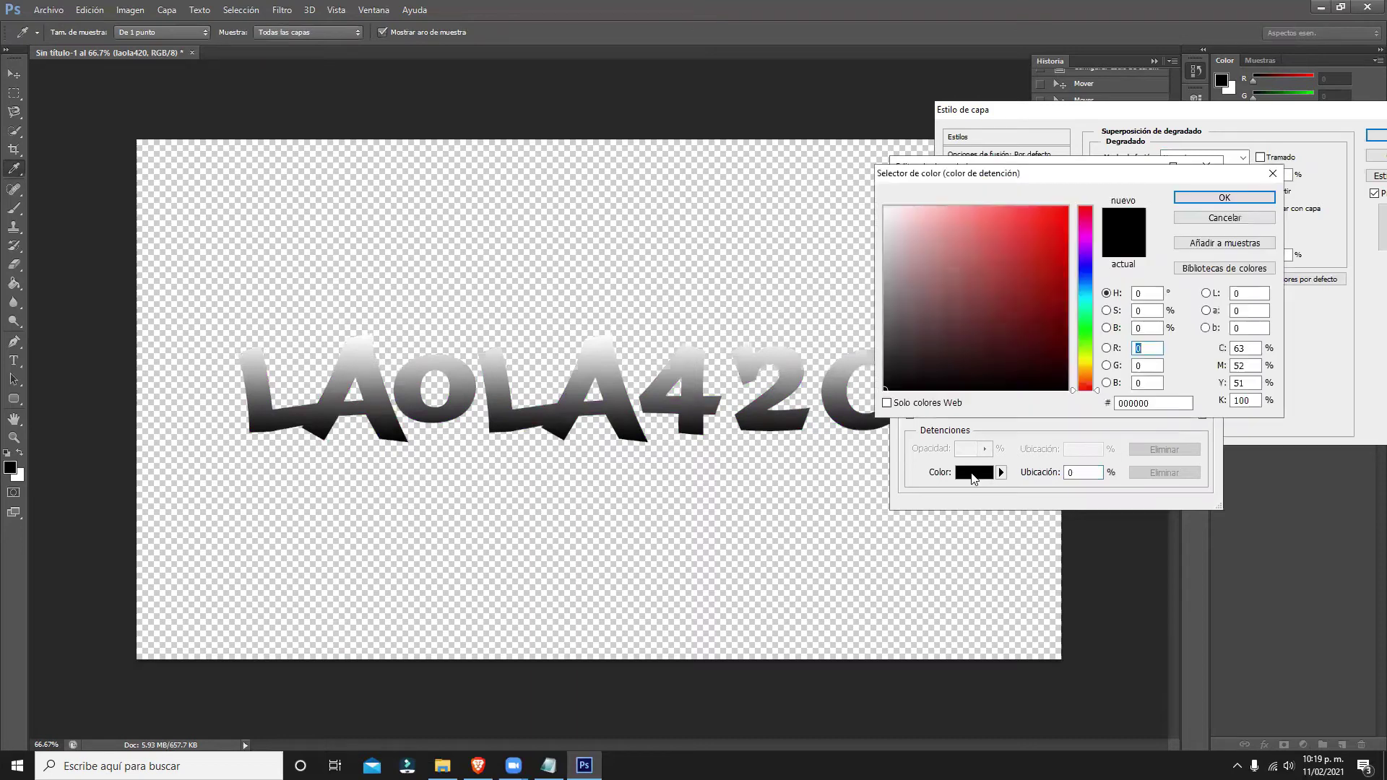
pyautogui.moveTo(1050, 236); pyautogui.dragTo(1179, 211)
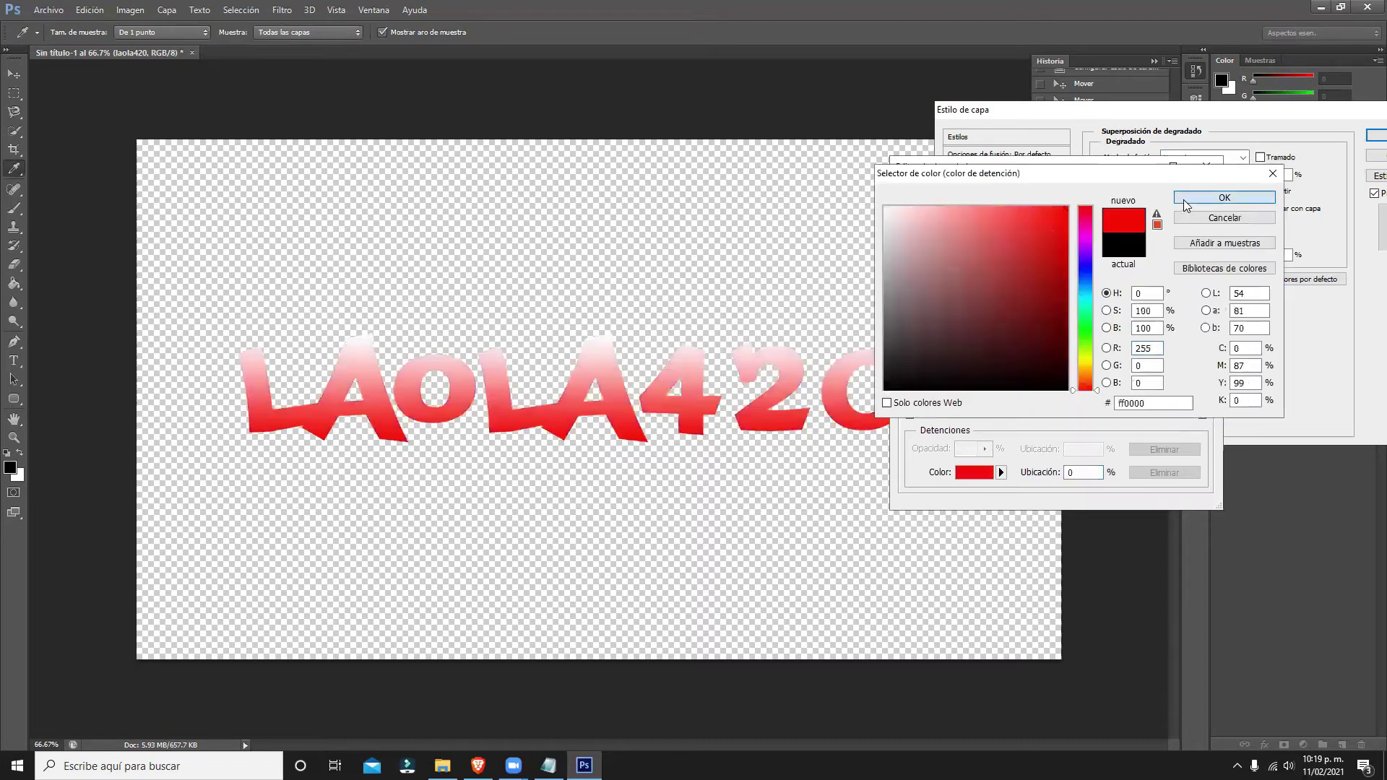
pyautogui.click(1181, 198)
pyautogui.click(1202, 413)
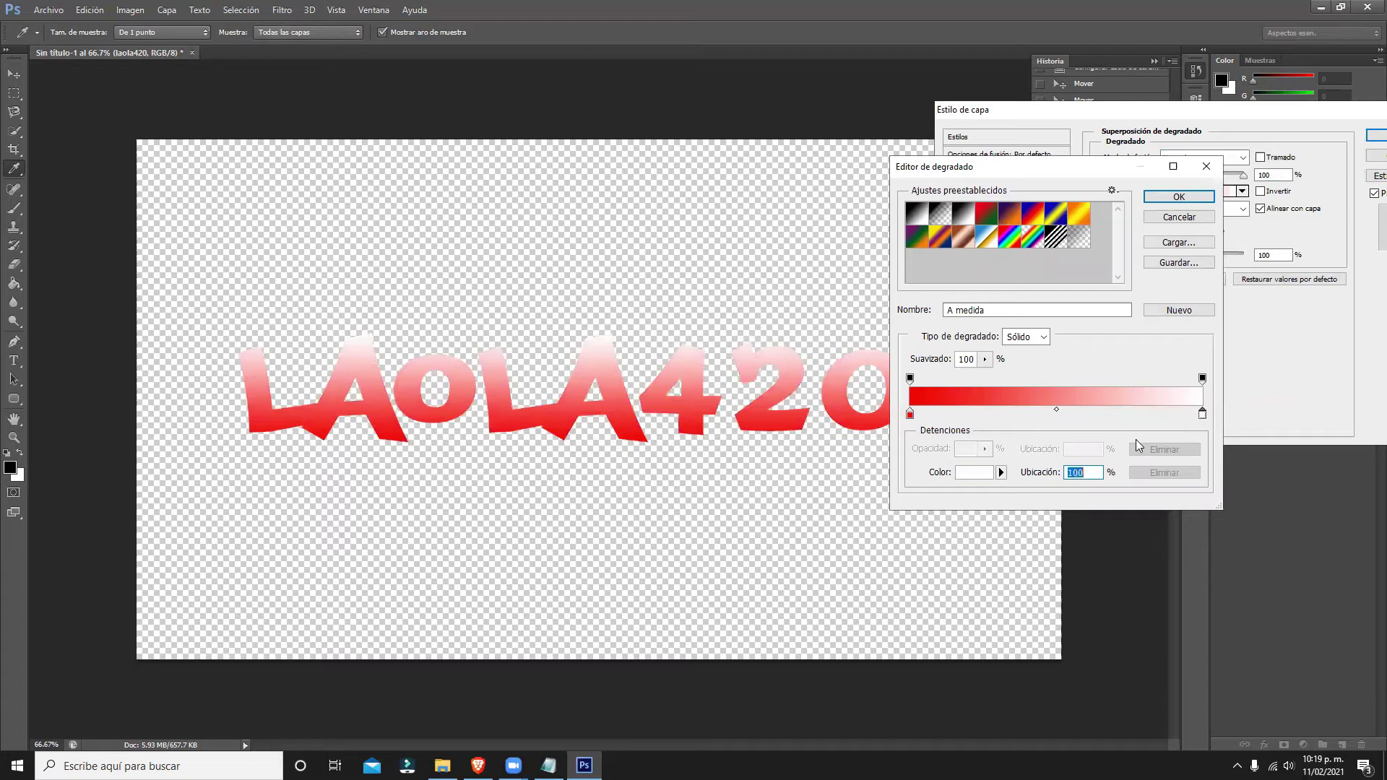
pyautogui.click(975, 472)
pyautogui.click(1088, 279)
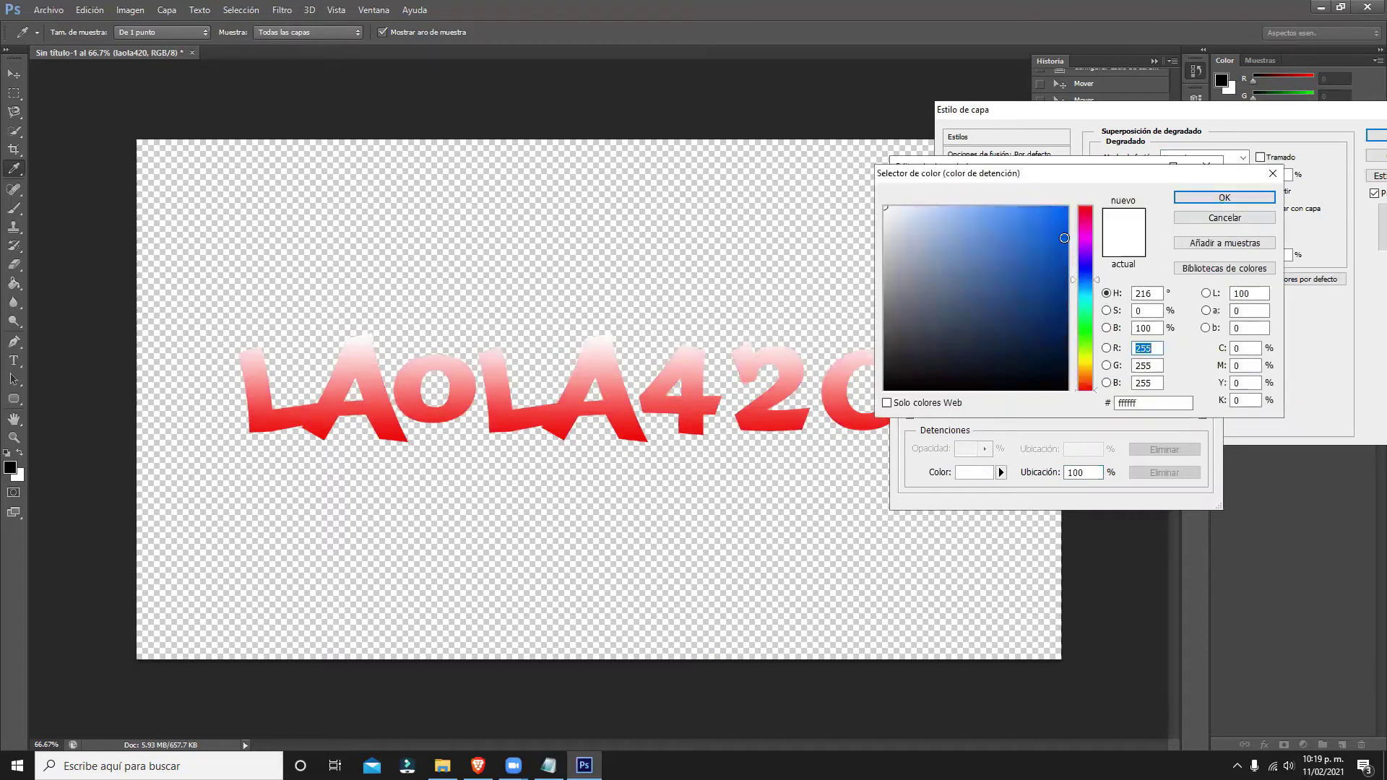
pyautogui.click(1067, 208)
pyautogui.click(1187, 200)
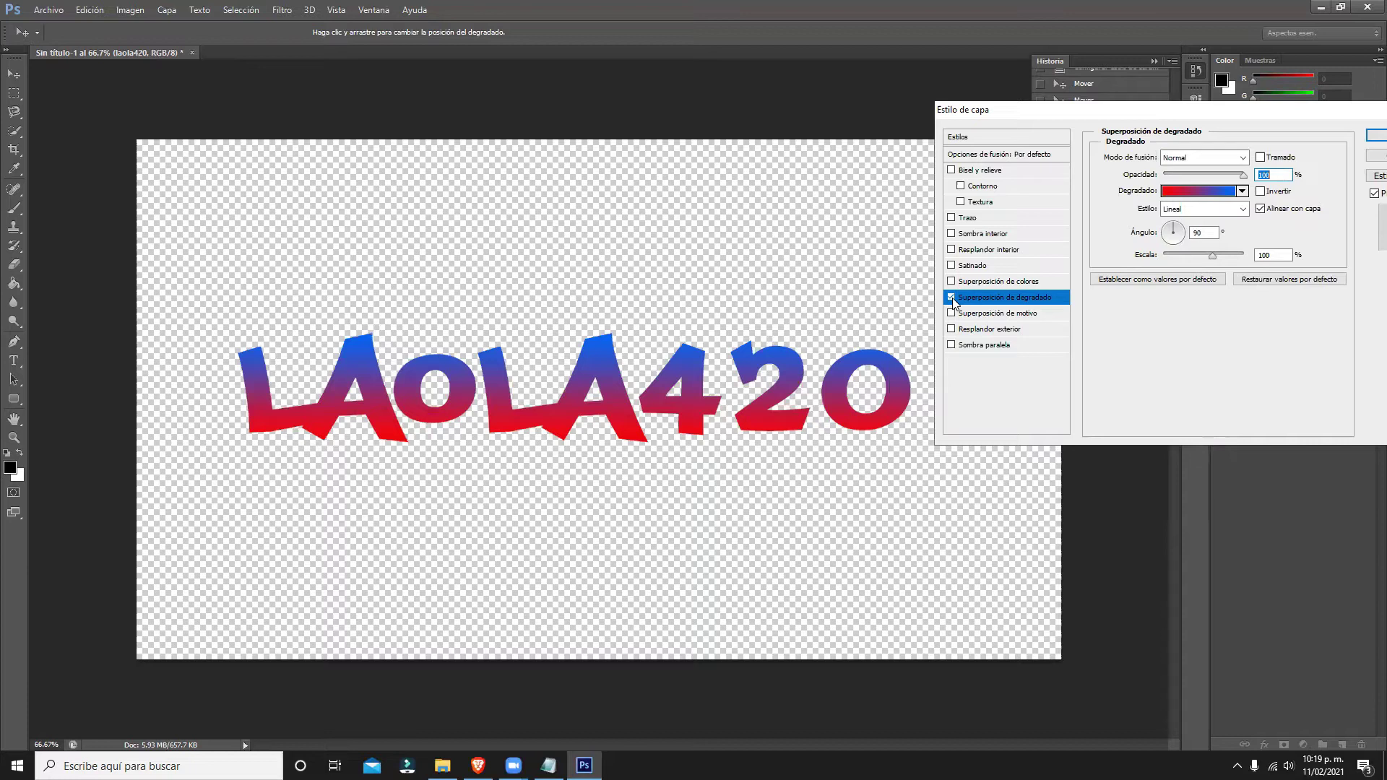
# Replace the gradient with a pattern overlay, try white and grey textured patterns, then remove it.
pyautogui.click(951, 296)
pyautogui.click(952, 312)
pyautogui.click(952, 312)
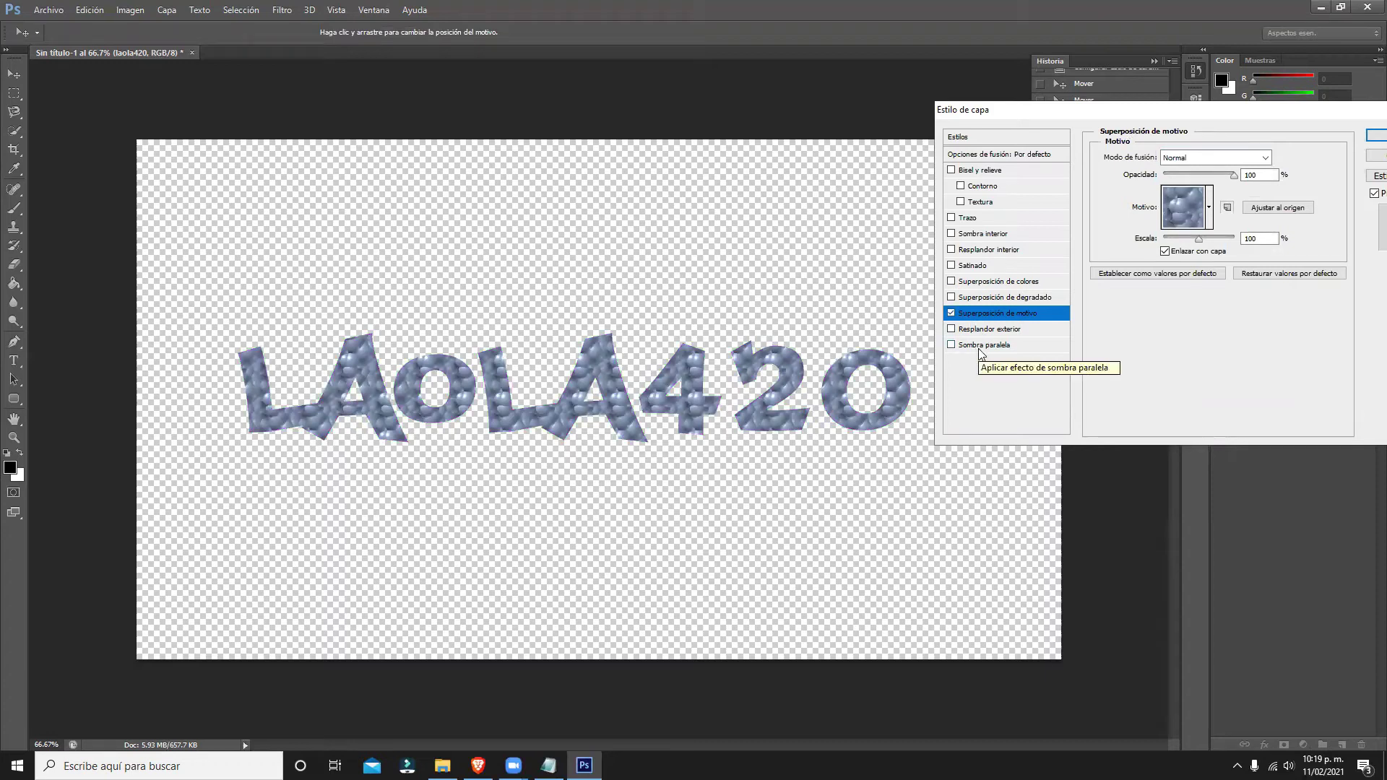
pyautogui.click(1166, 218)
pyautogui.click(1138, 251)
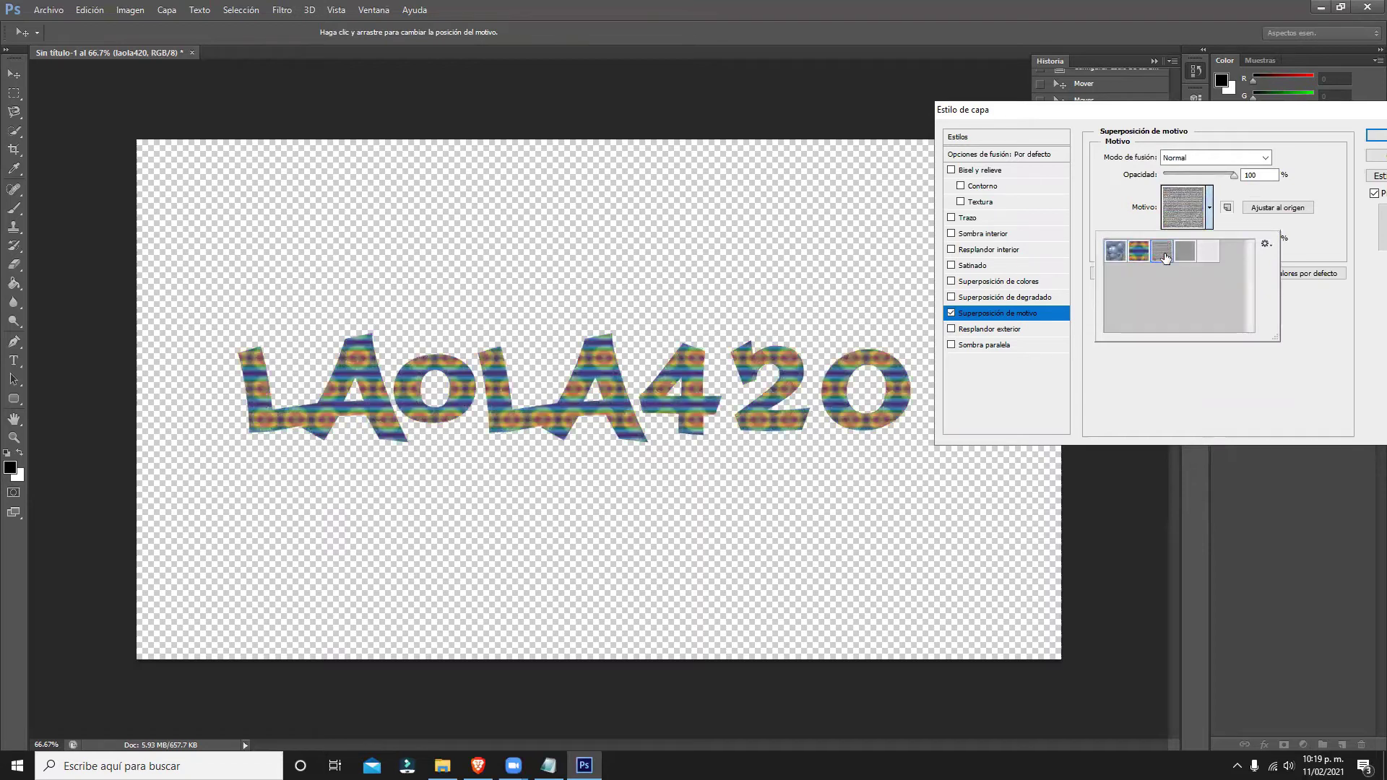
pyautogui.click(1199, 252)
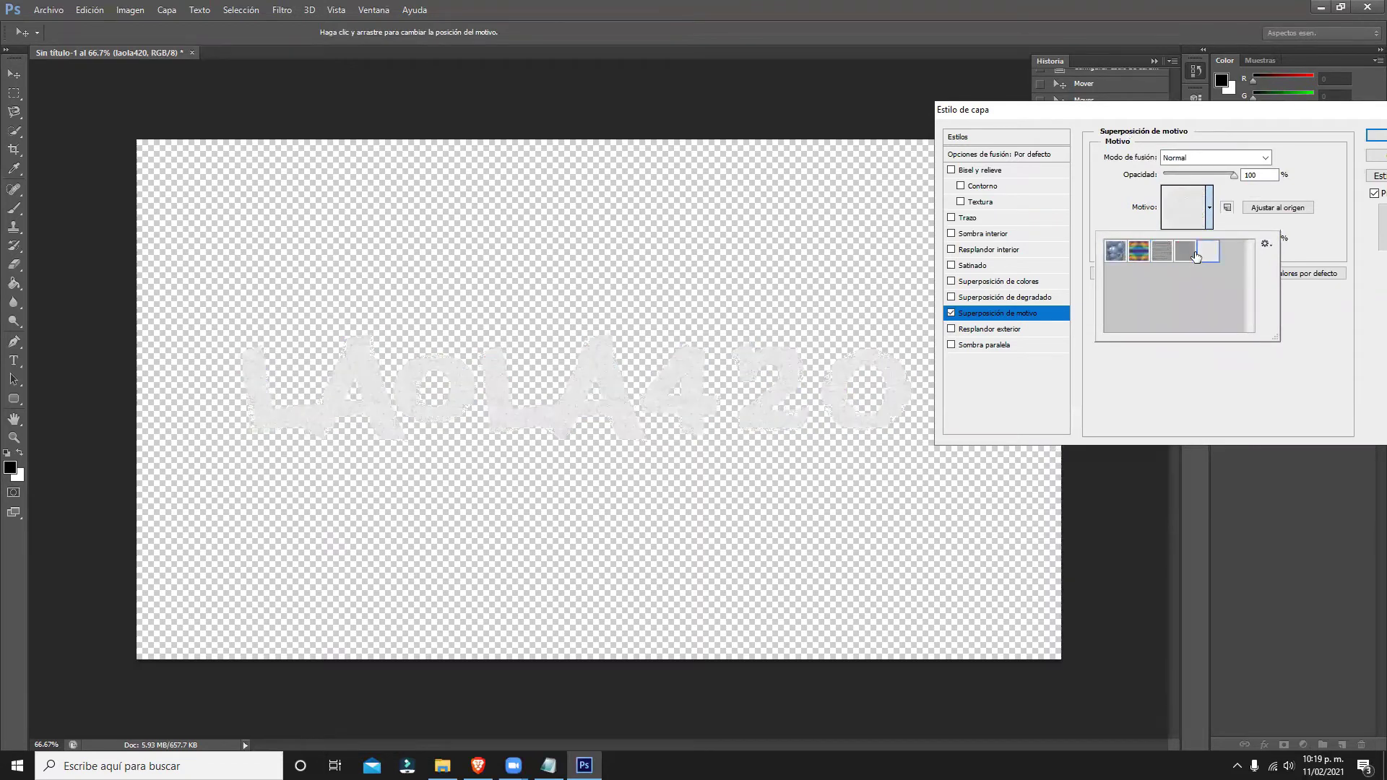
pyautogui.click(1185, 251)
pyautogui.click(1259, 362)
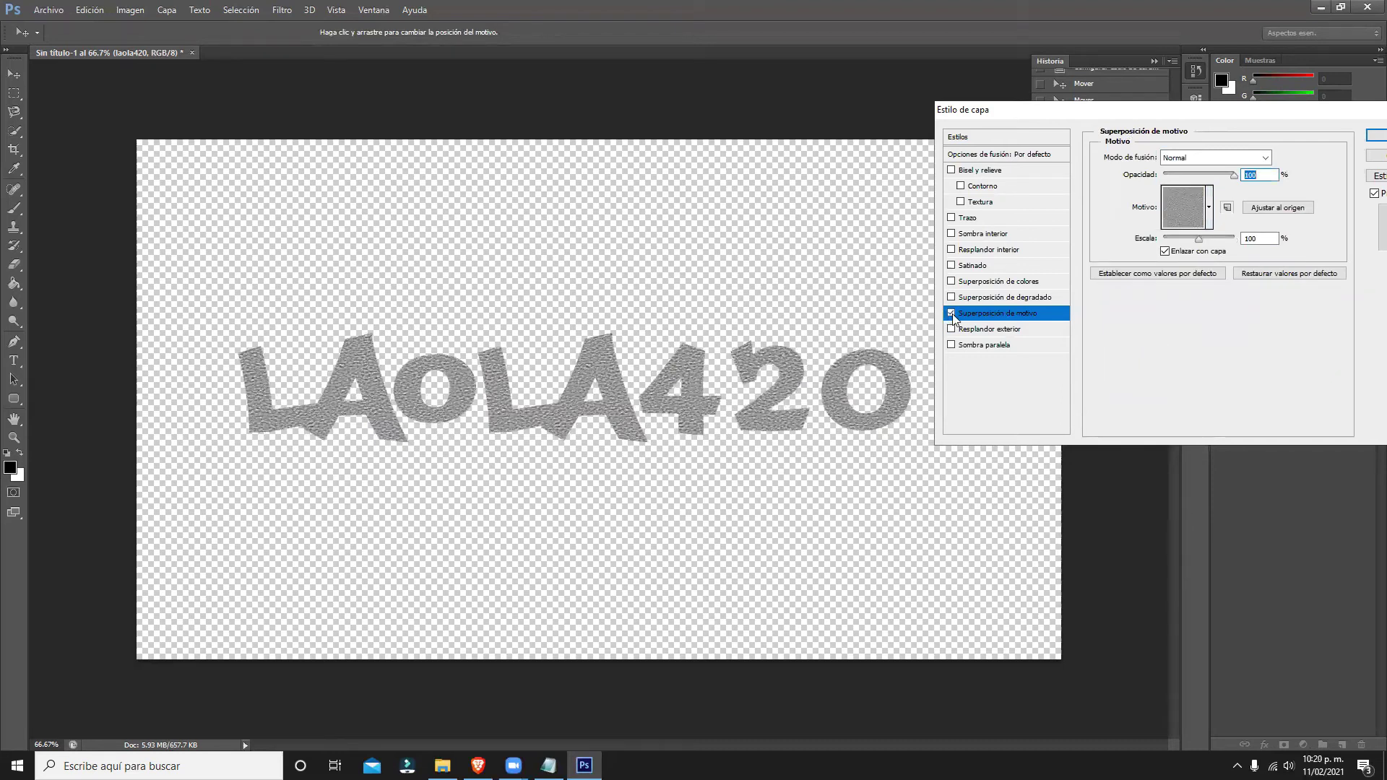
pyautogui.click(952, 314)
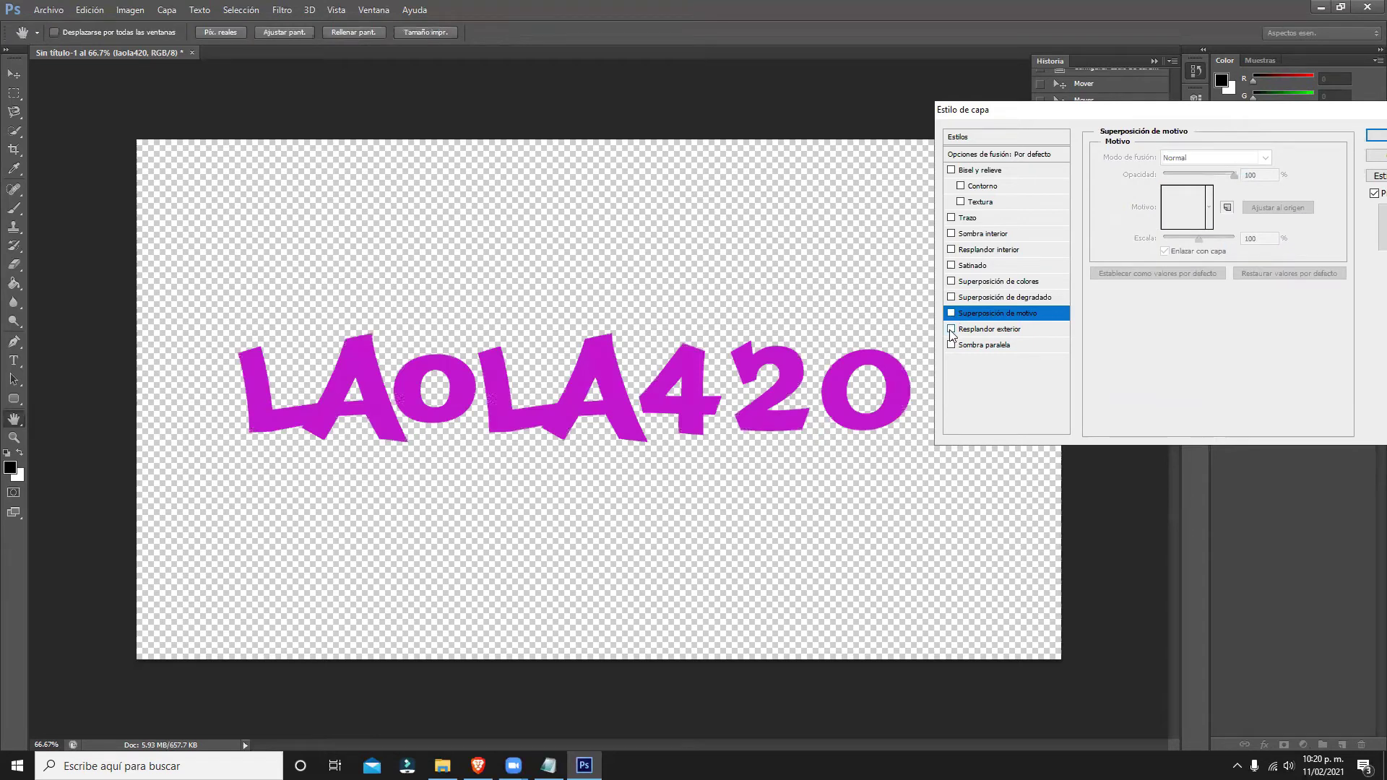
pyautogui.click(952, 330)
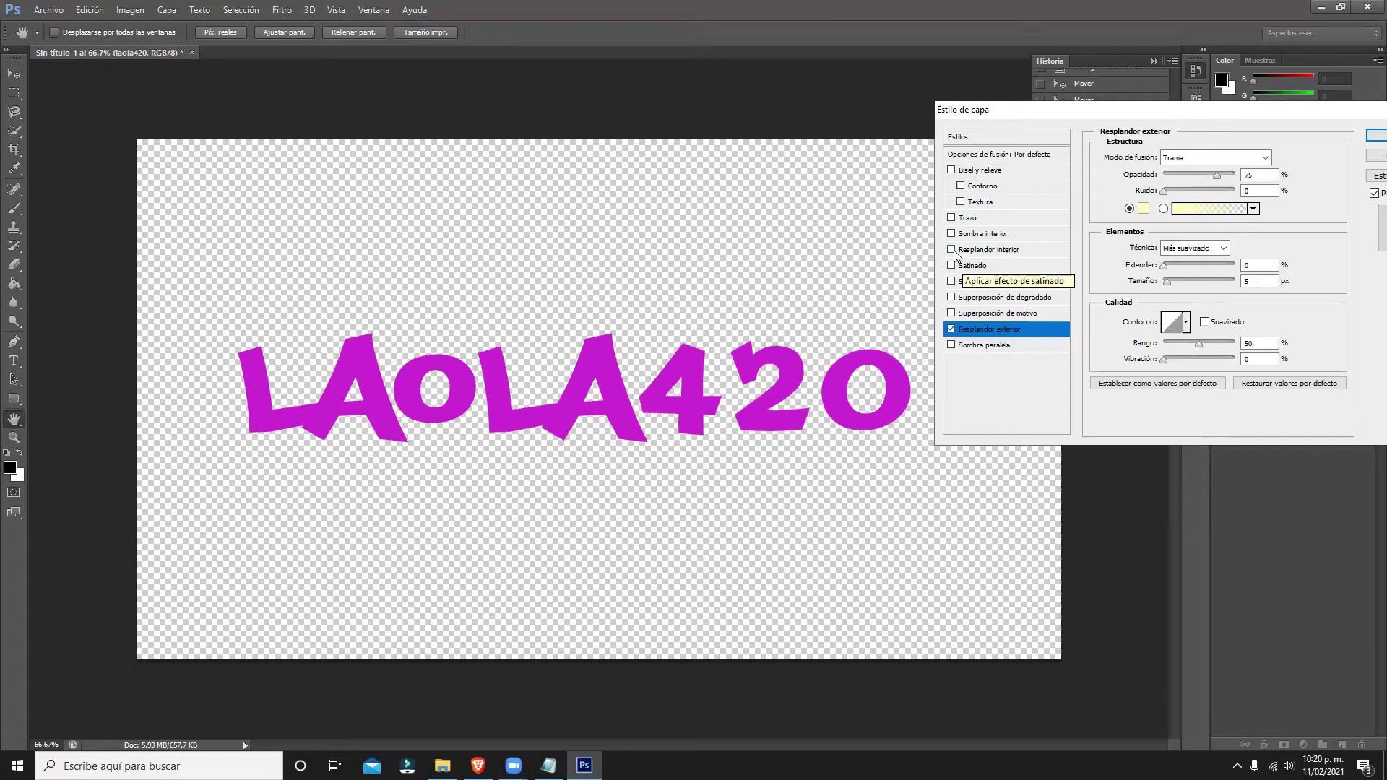
pyautogui.click(951, 329)
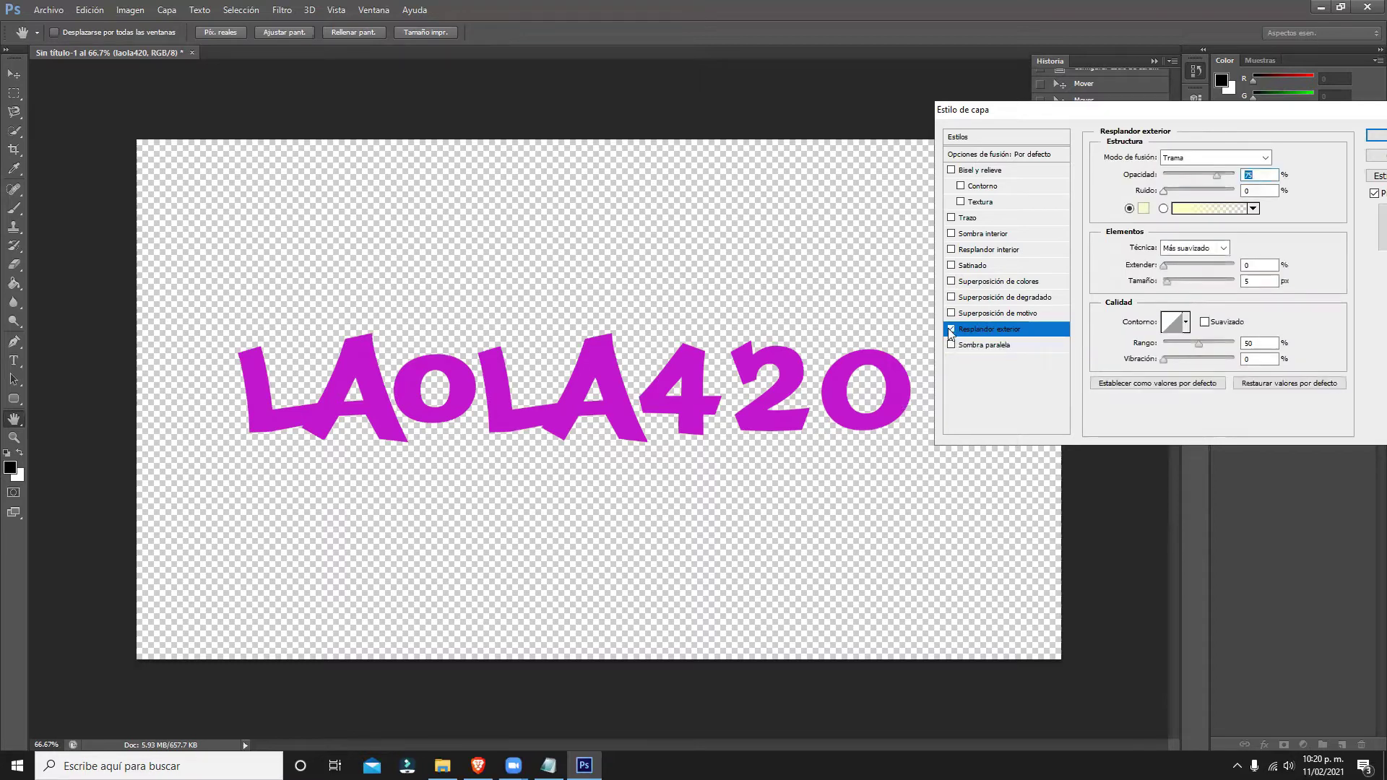
pyautogui.click(1143, 209)
pyautogui.click(884, 389)
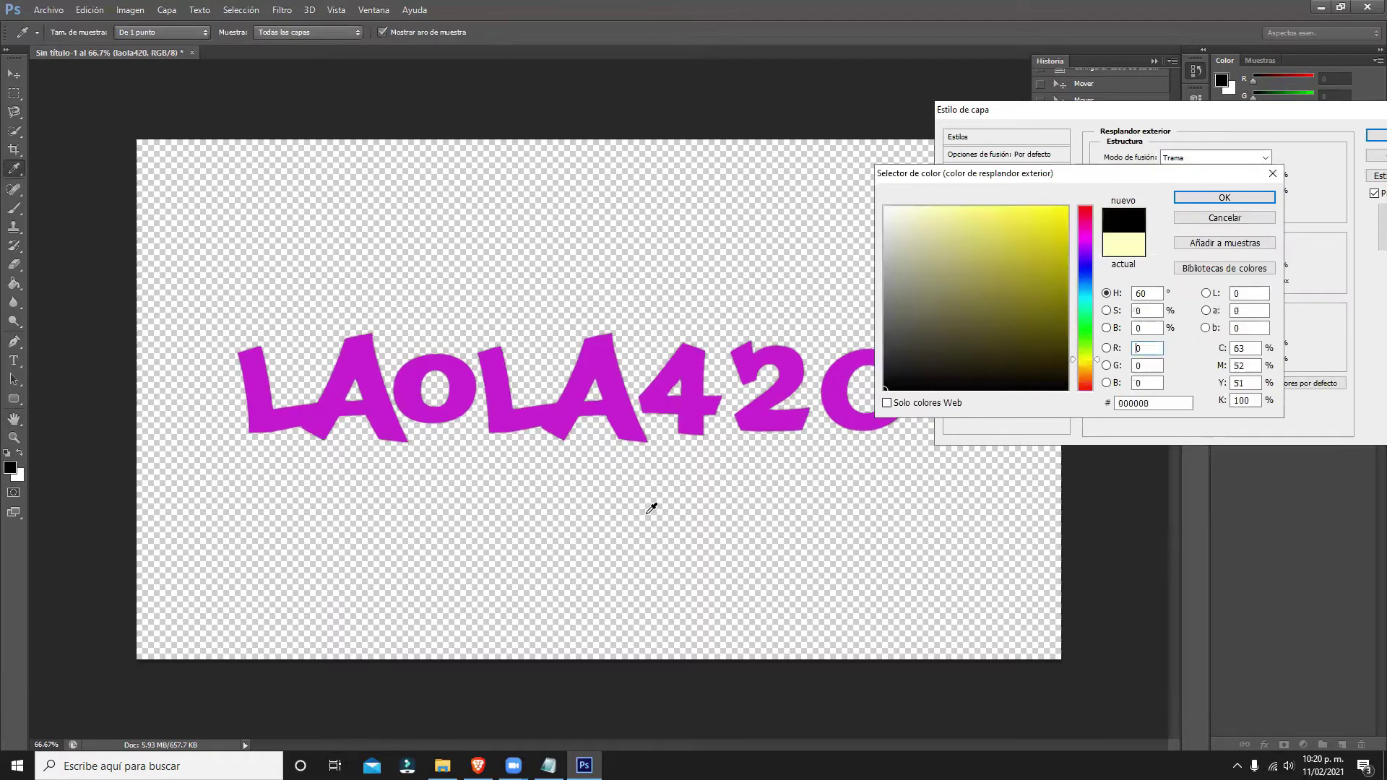
pyautogui.click(1201, 197)
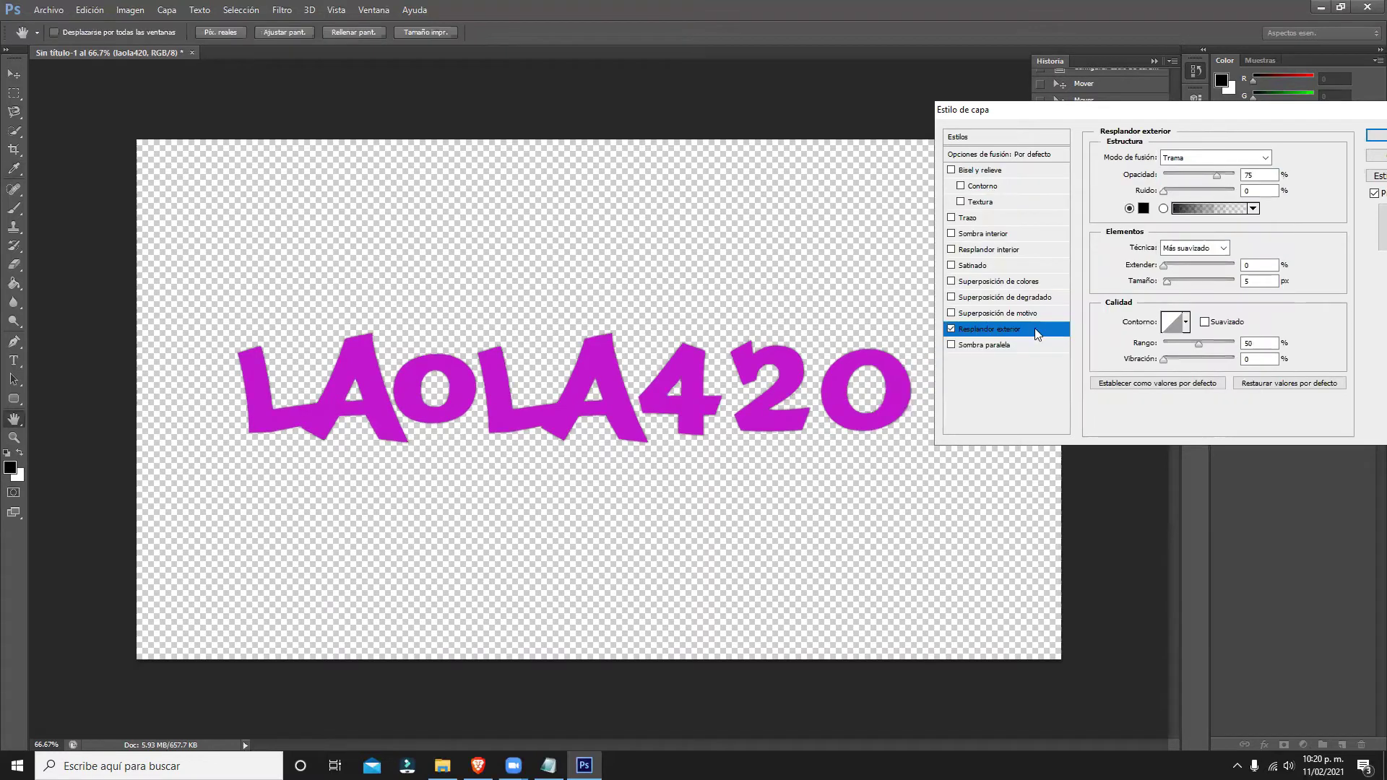
pyautogui.click(950, 328)
pyautogui.click(951, 345)
pyautogui.click(987, 346)
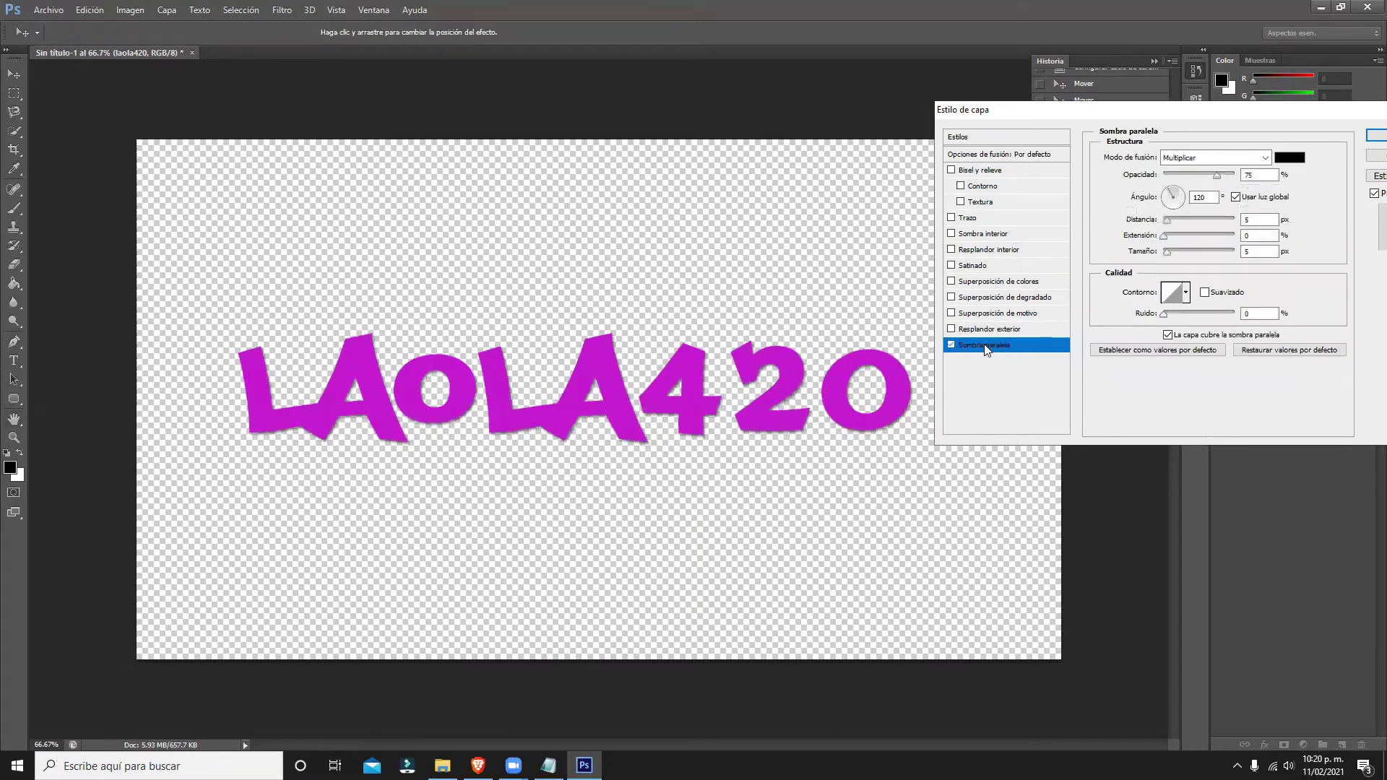
pyautogui.click(950, 345)
pyautogui.click(951, 345)
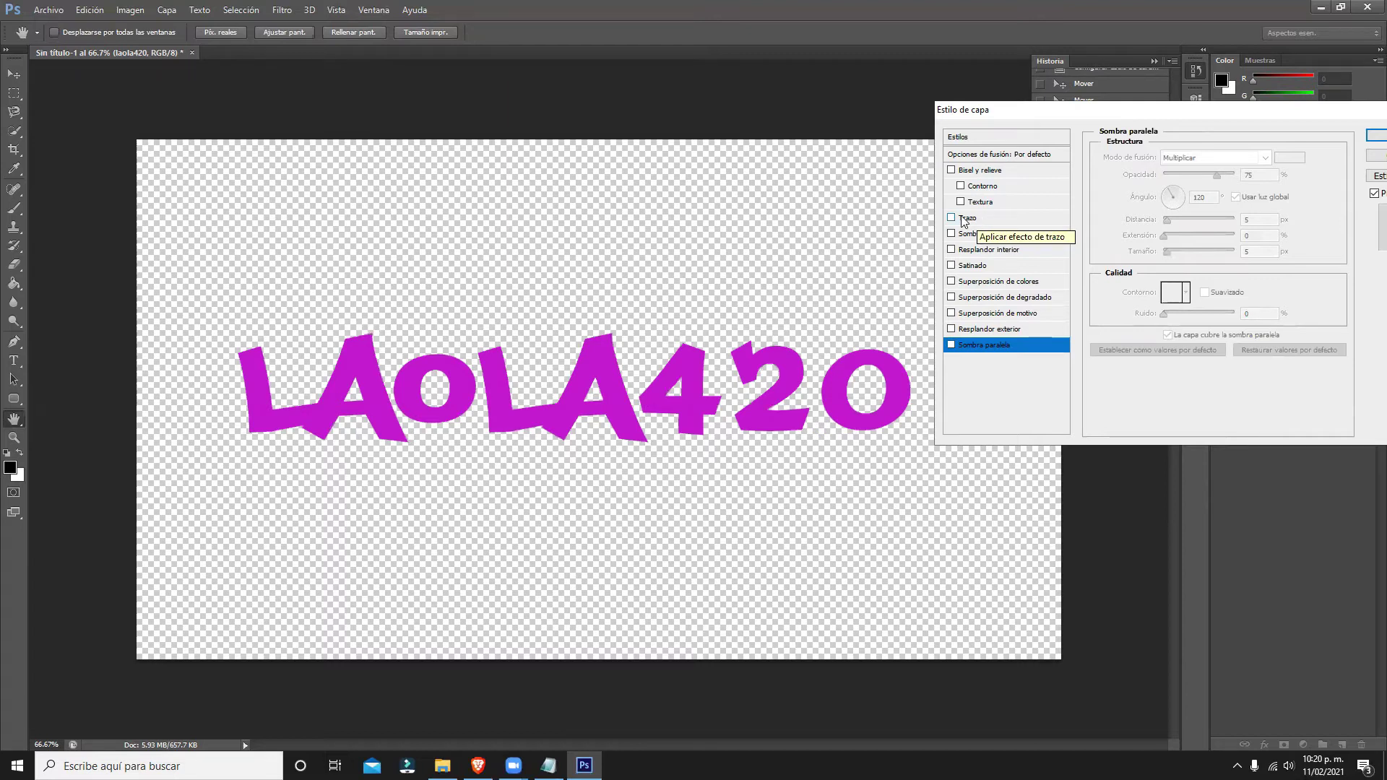
# Give the text an 8 px black stroke and a drop shadow.
pyautogui.click(960, 218)
pyautogui.click(951, 345)
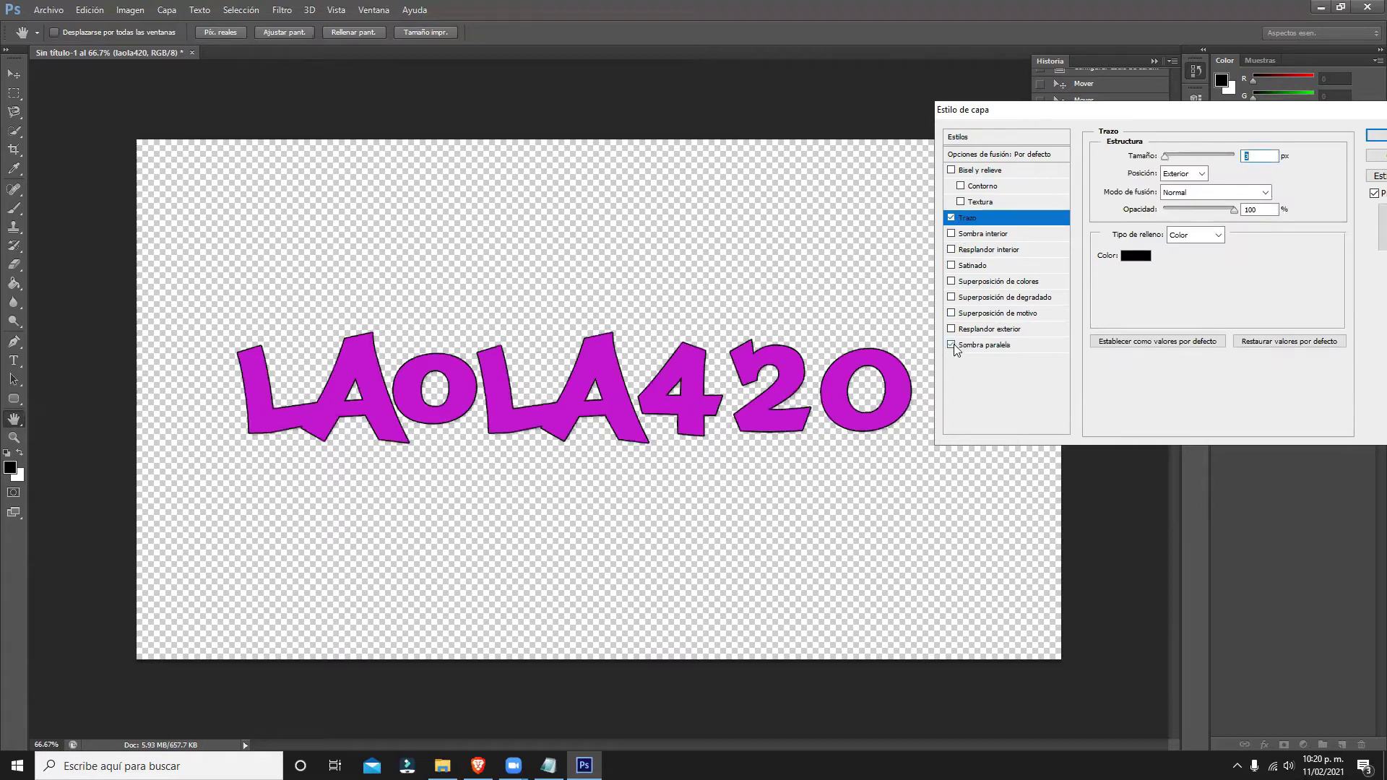
pyautogui.click(951, 344)
pyautogui.click(951, 217)
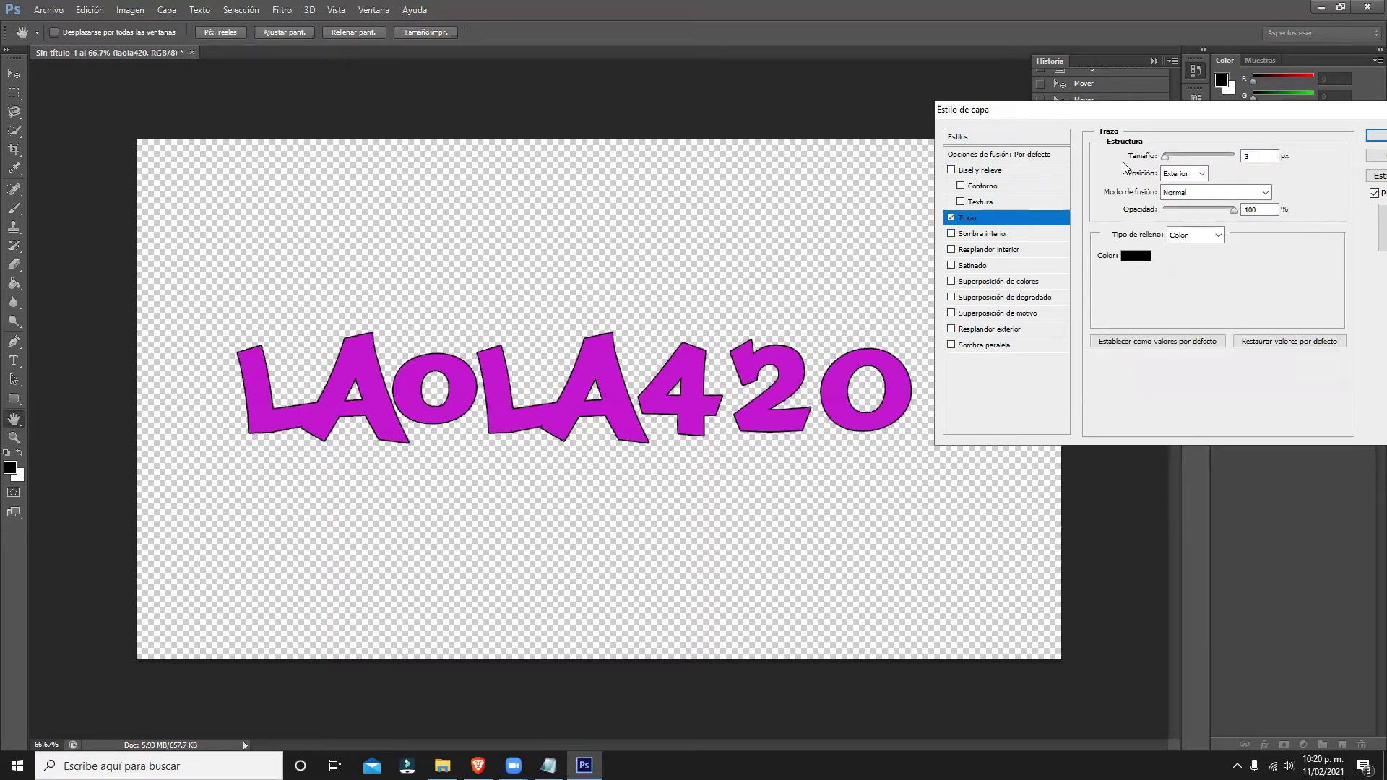
pyautogui.click(1257, 153)
pyautogui.press('BackSpace')
pyautogui.write('8')
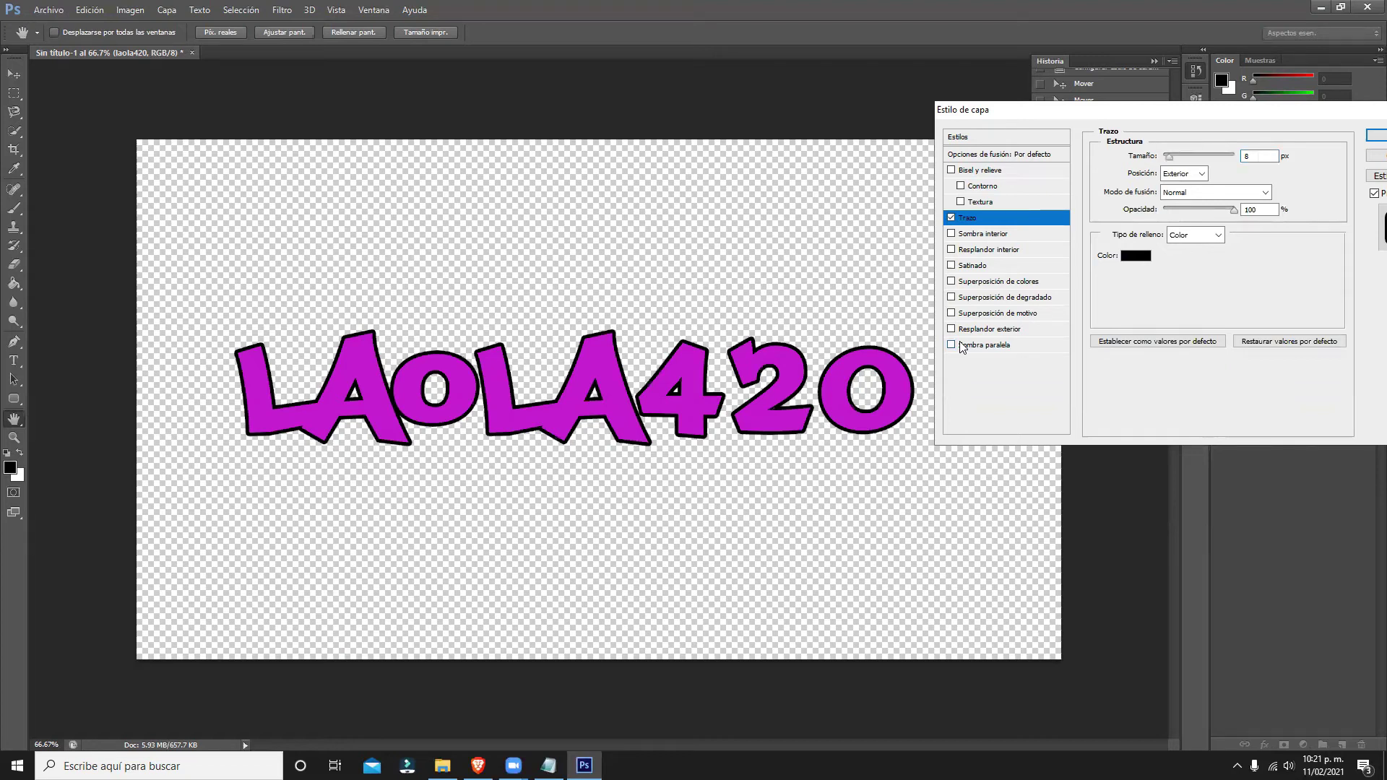
pyautogui.click(962, 345)
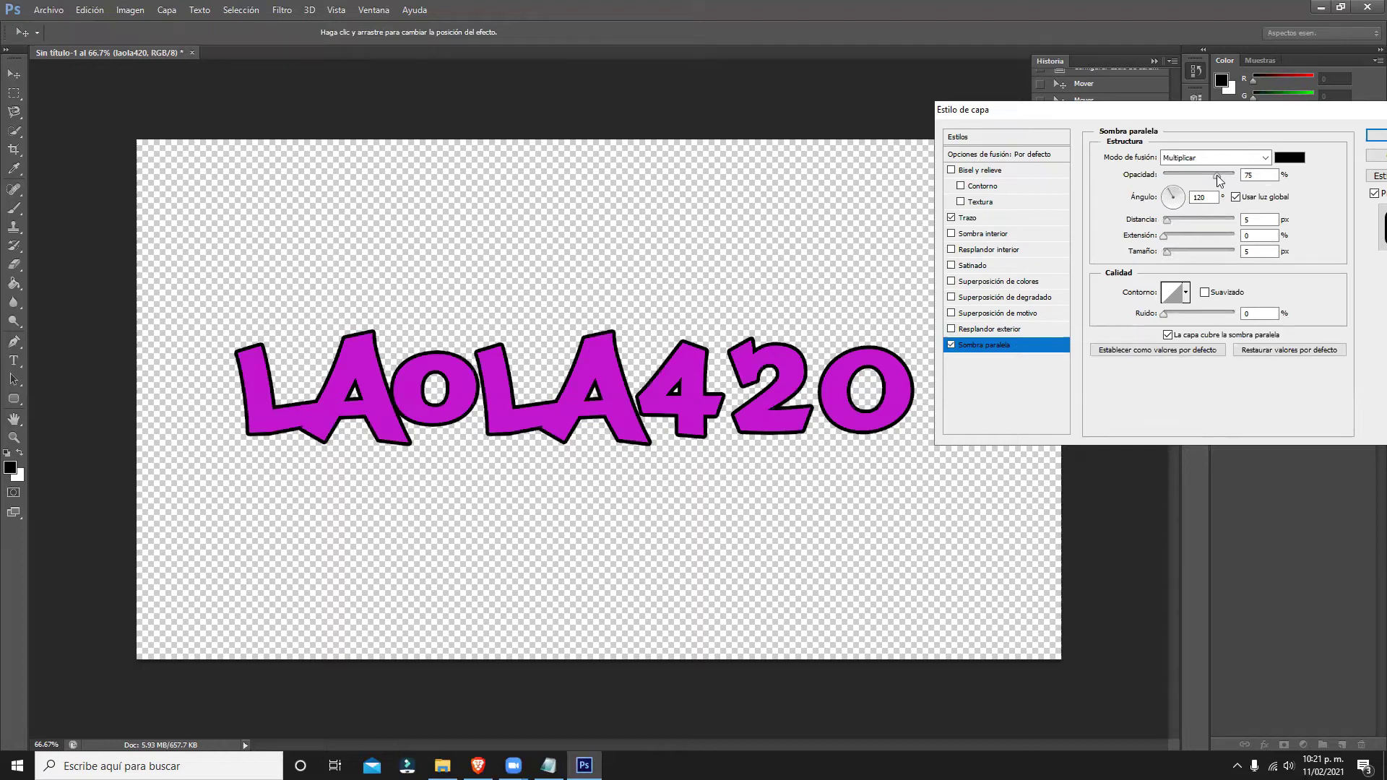
# Make the drop shadow fully opaque, Normal blend mode, with full spread for a hard edge.
pyautogui.moveTo(1218, 180); pyautogui.dragTo(1239, 176)
pyautogui.click(1206, 158)
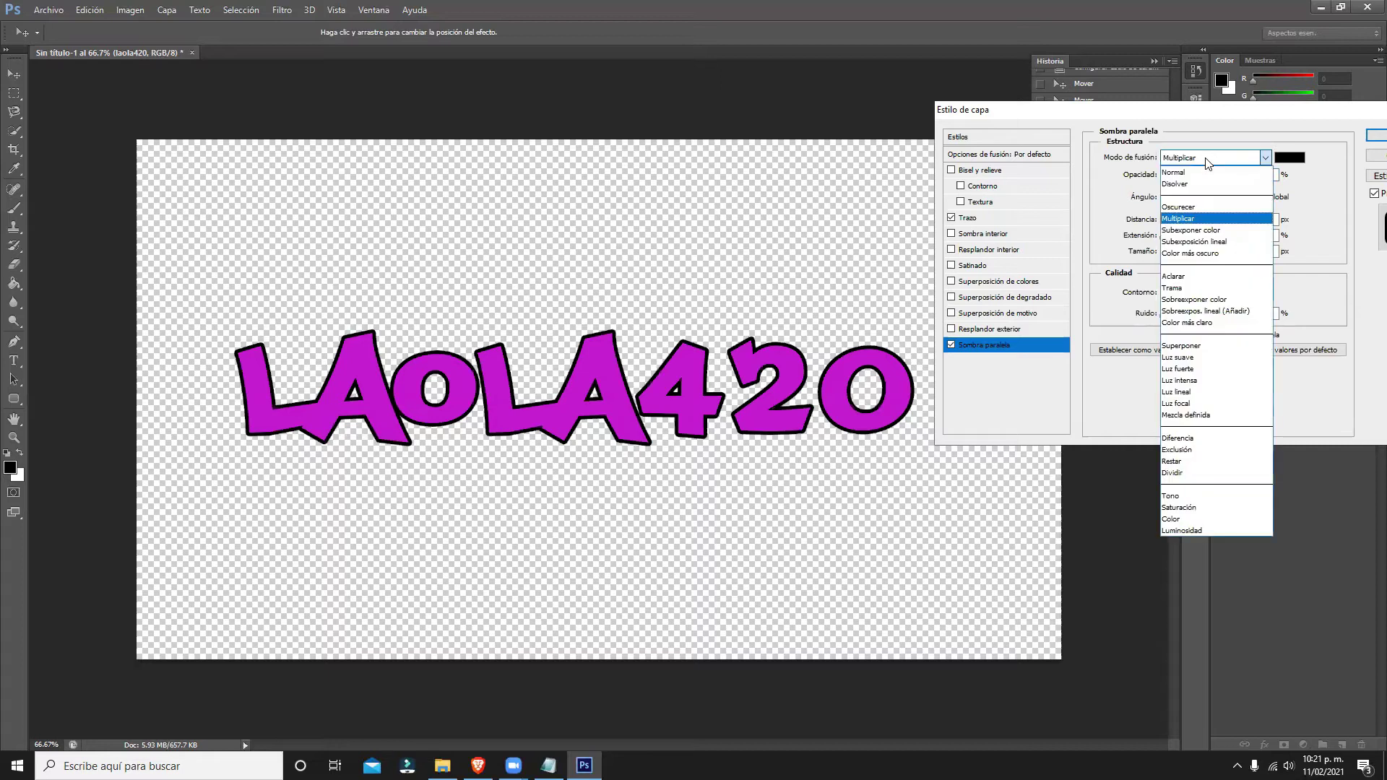
pyautogui.click(1204, 173)
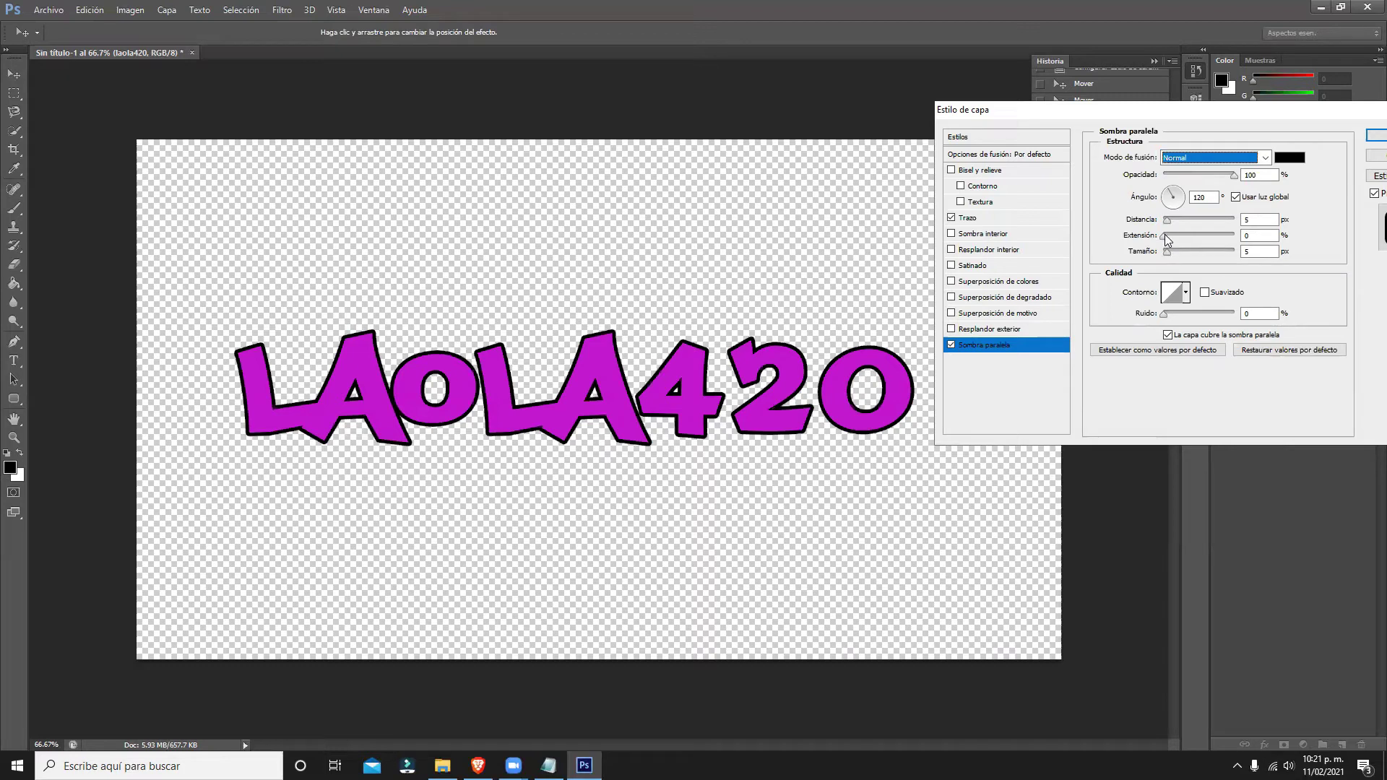
pyautogui.moveTo(1166, 237); pyautogui.dragTo(1248, 242)
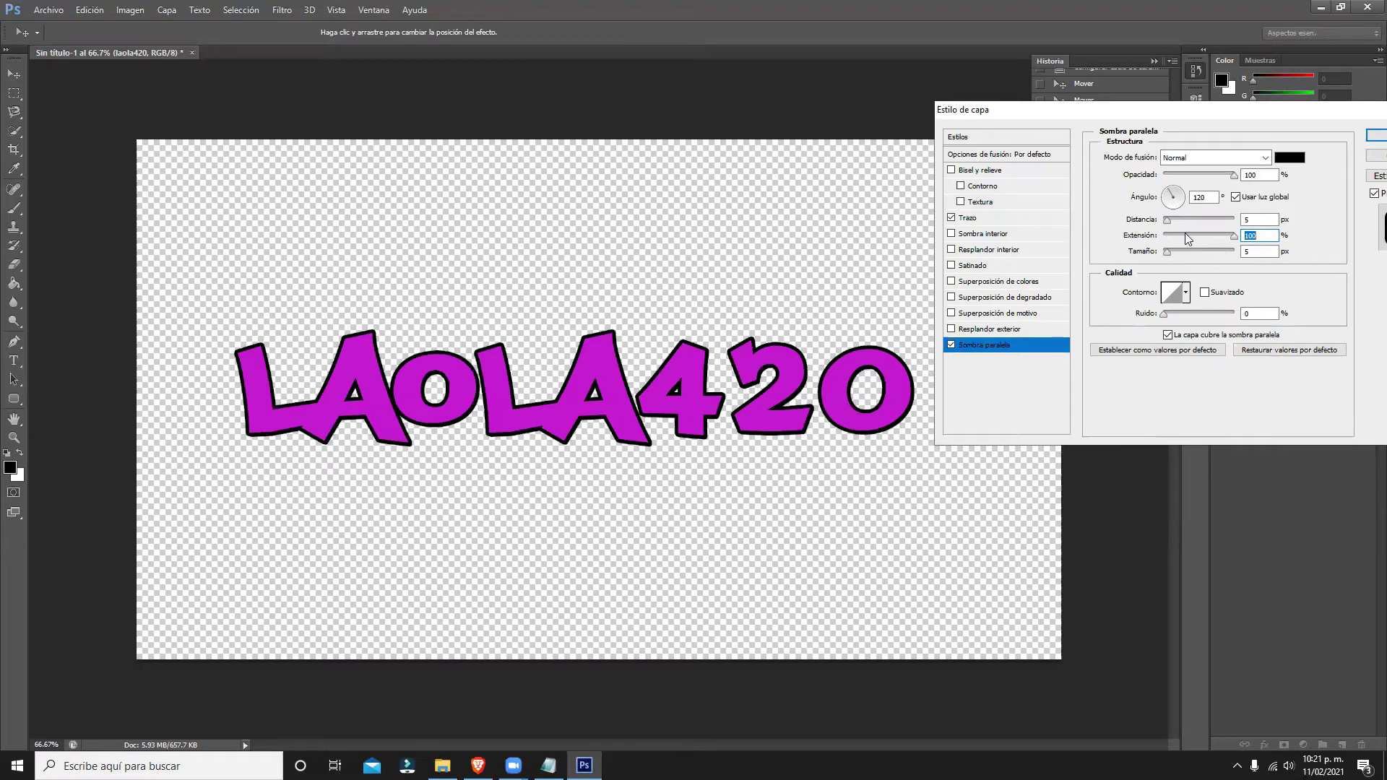
# Set the shadow size to 12, increase its distance, and add Bevel and Emboss.
pyautogui.click(987, 220)
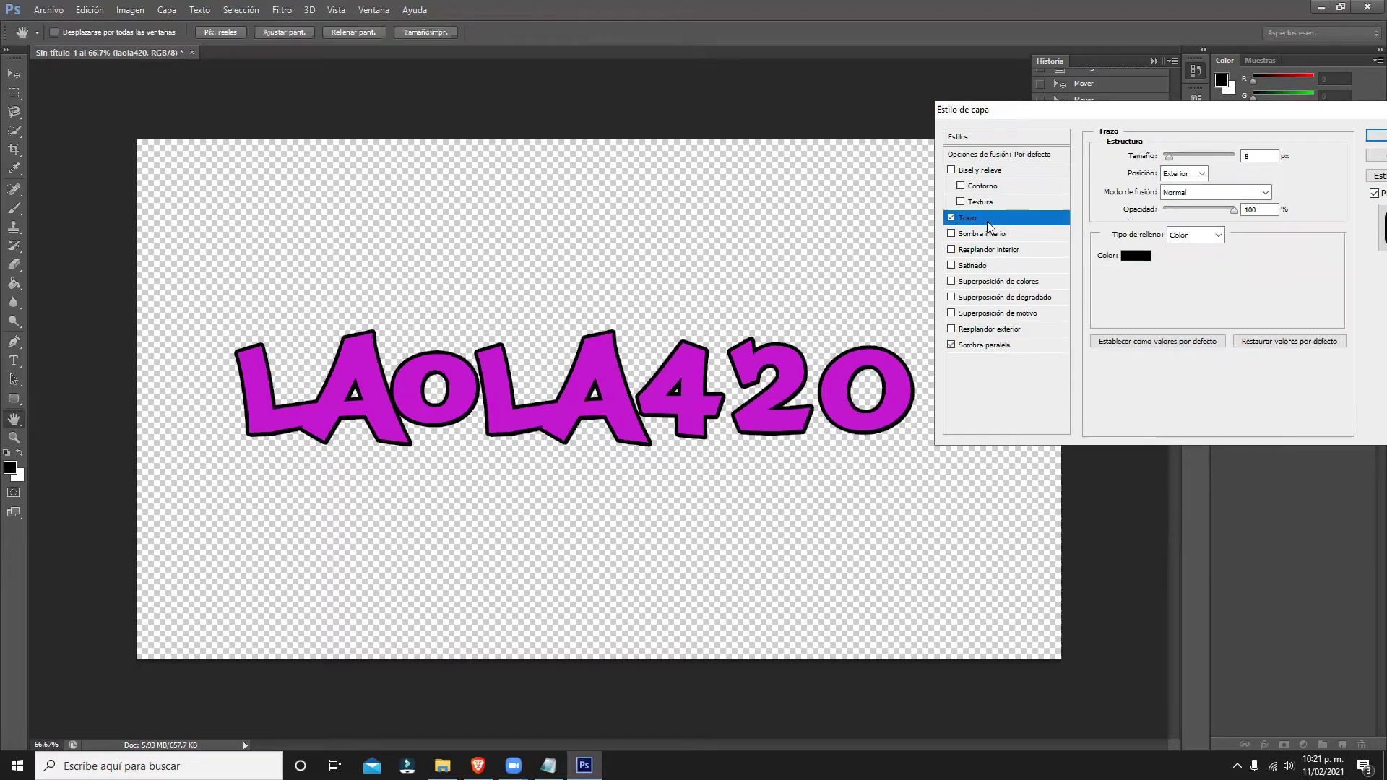
pyautogui.click(991, 348)
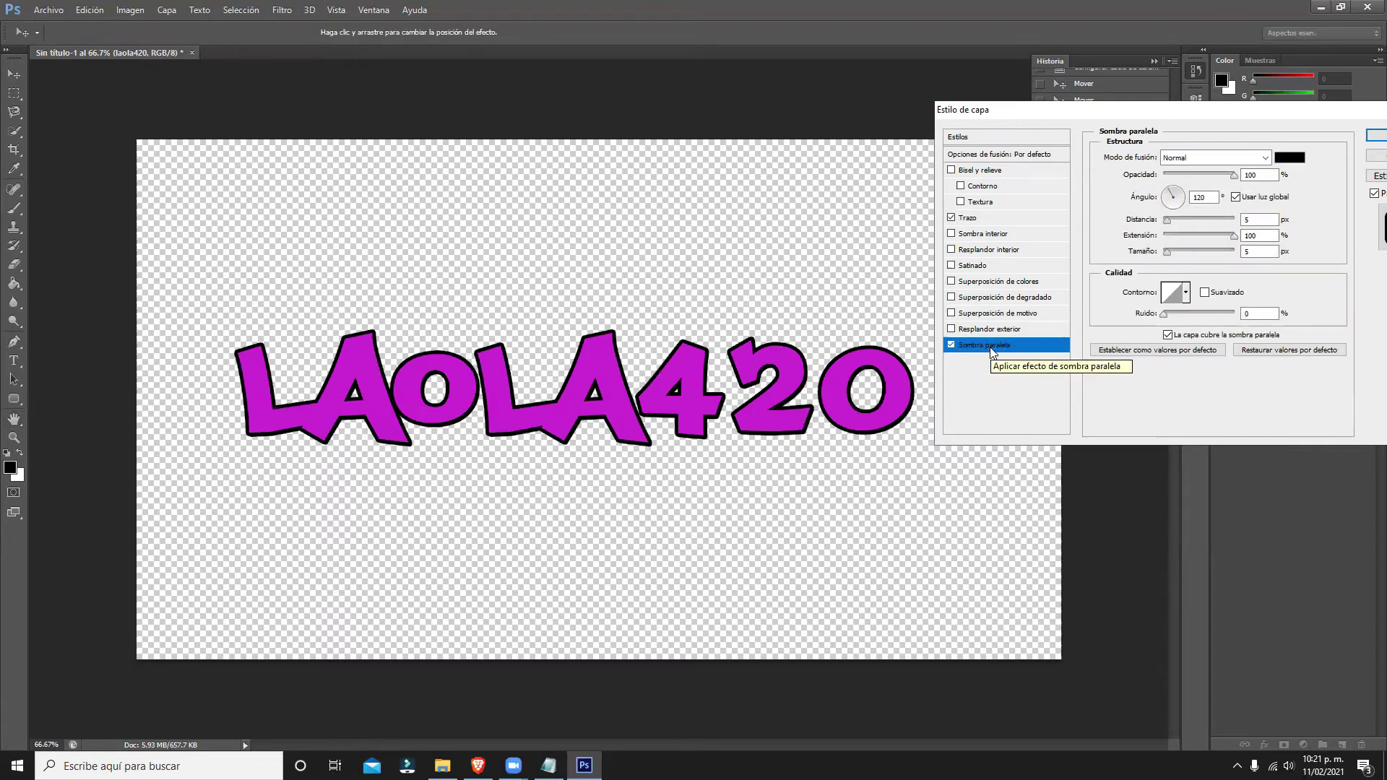
pyautogui.click(1255, 249)
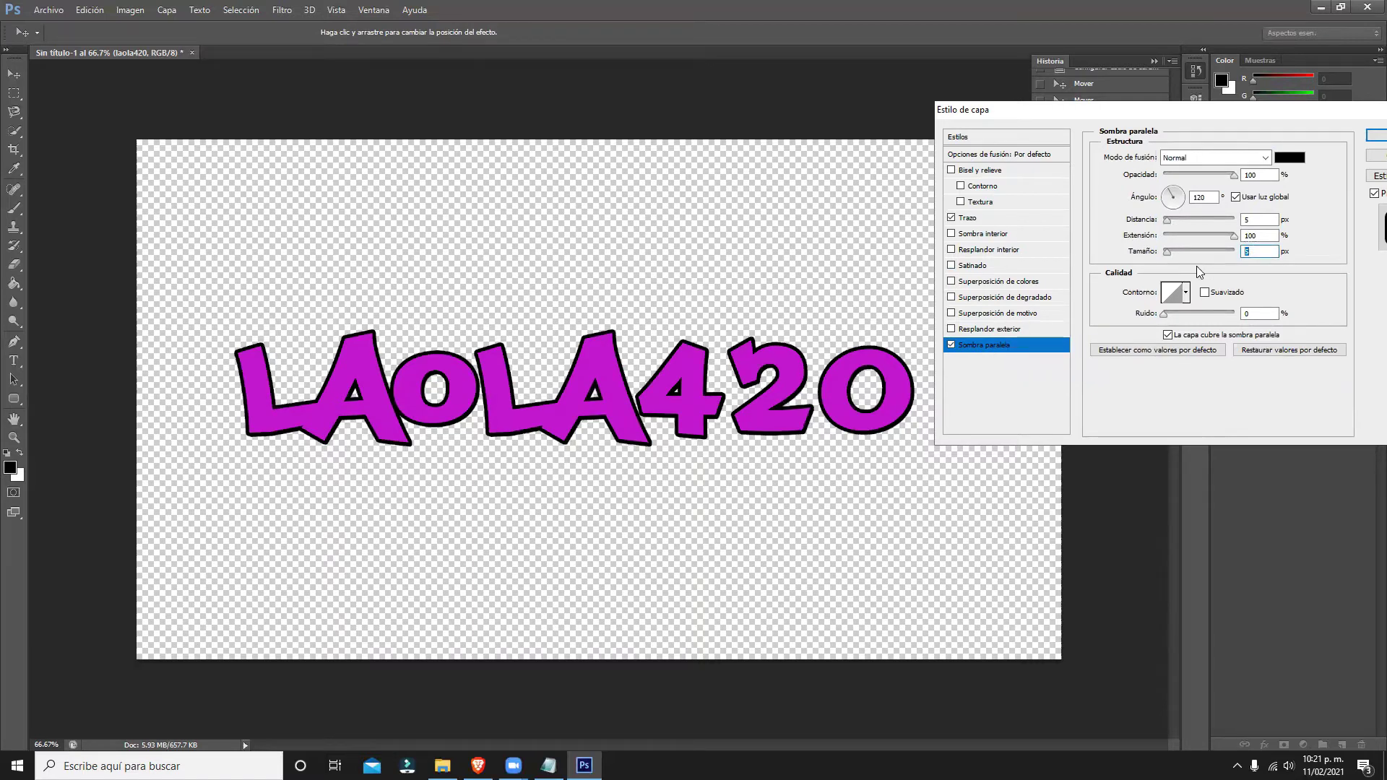
pyautogui.write('12')
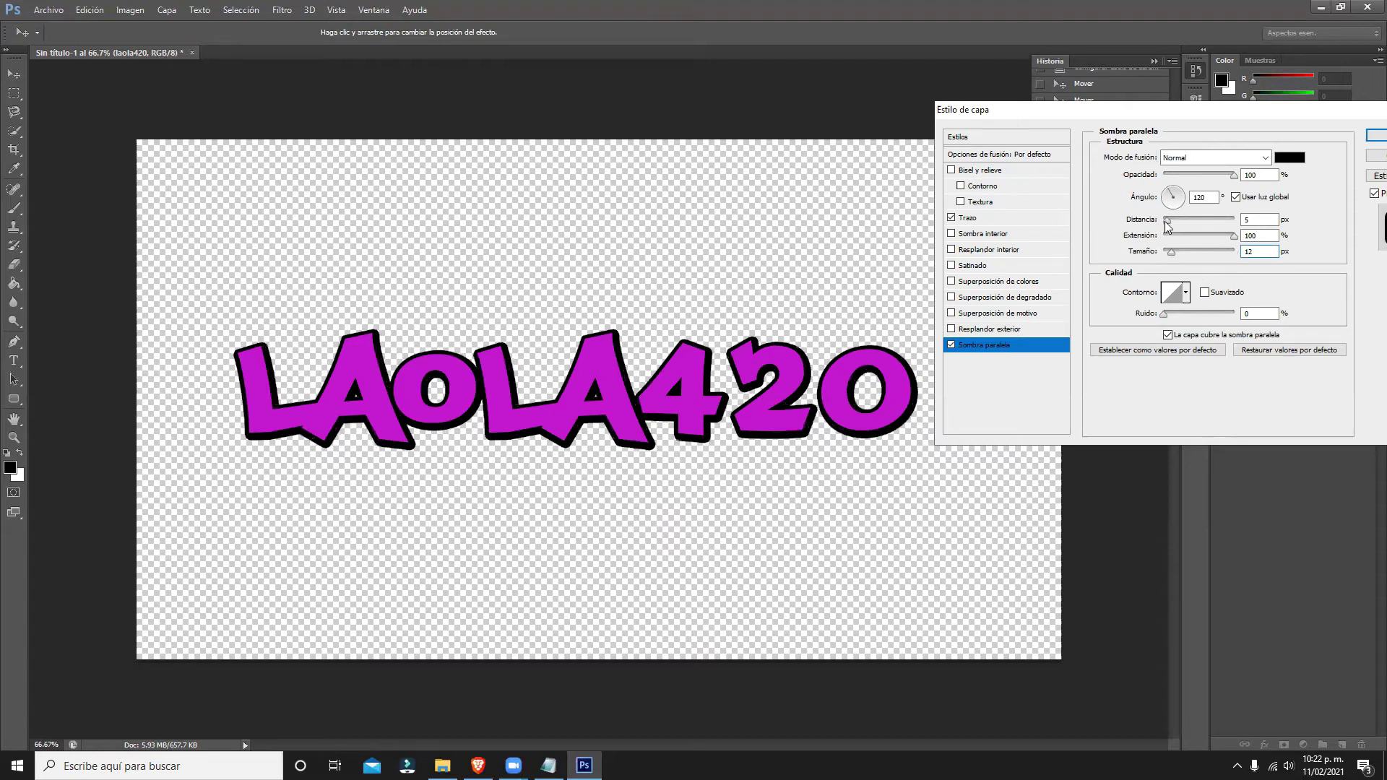
pyautogui.moveTo(1165, 223); pyautogui.dragTo(1175, 225)
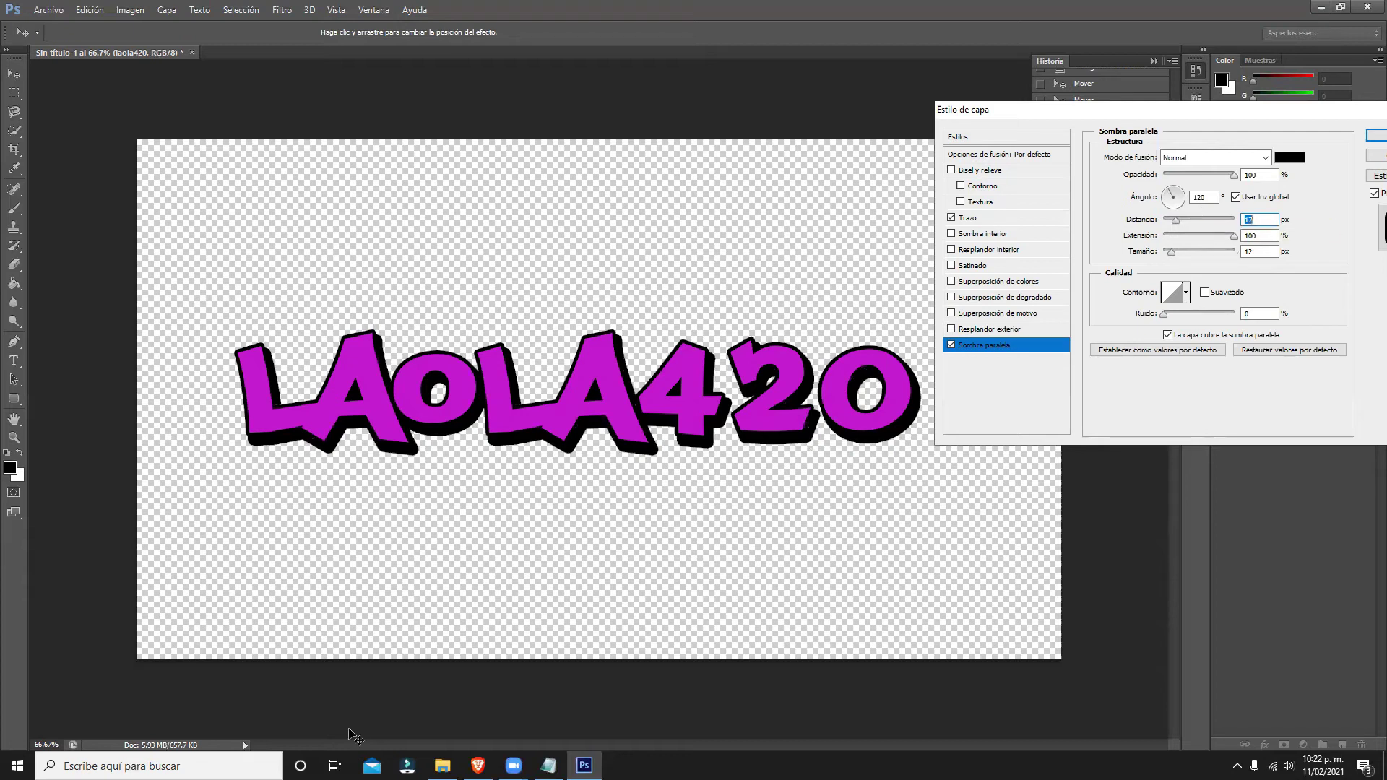
pyautogui.click(513, 765)
pyautogui.click(564, 737)
pyautogui.click(951, 170)
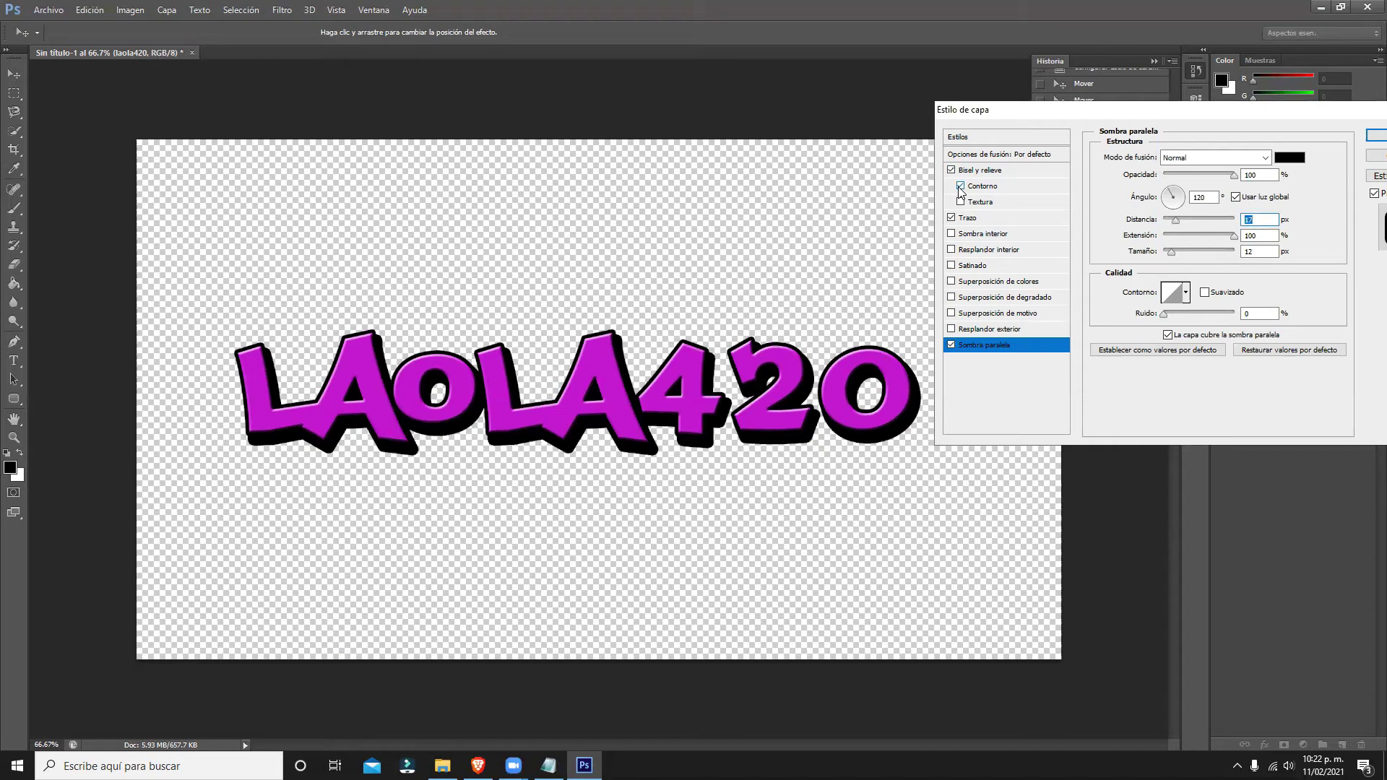
# Apply the layer style, then toggle the text layer's effects off and back on.
pyautogui.click(1376, 135)
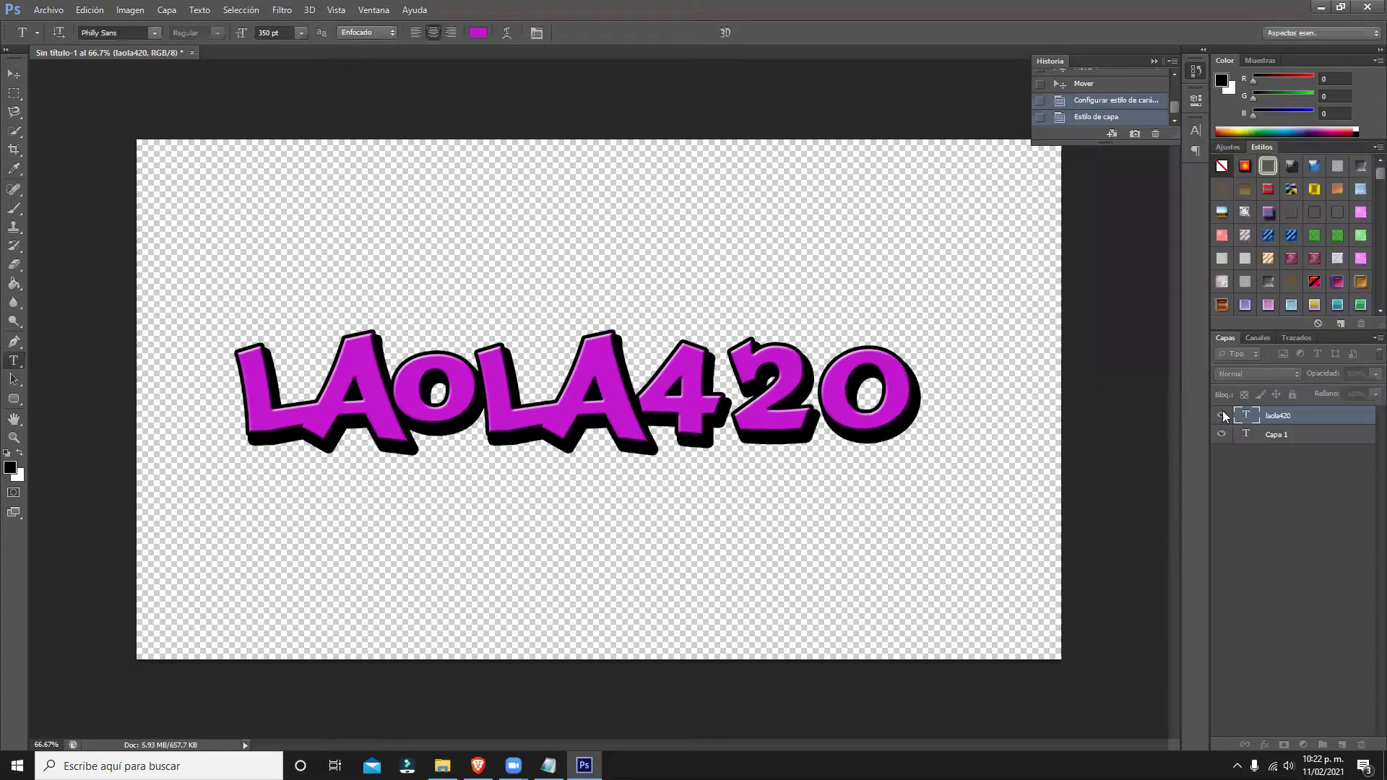
pyautogui.click(1249, 432)
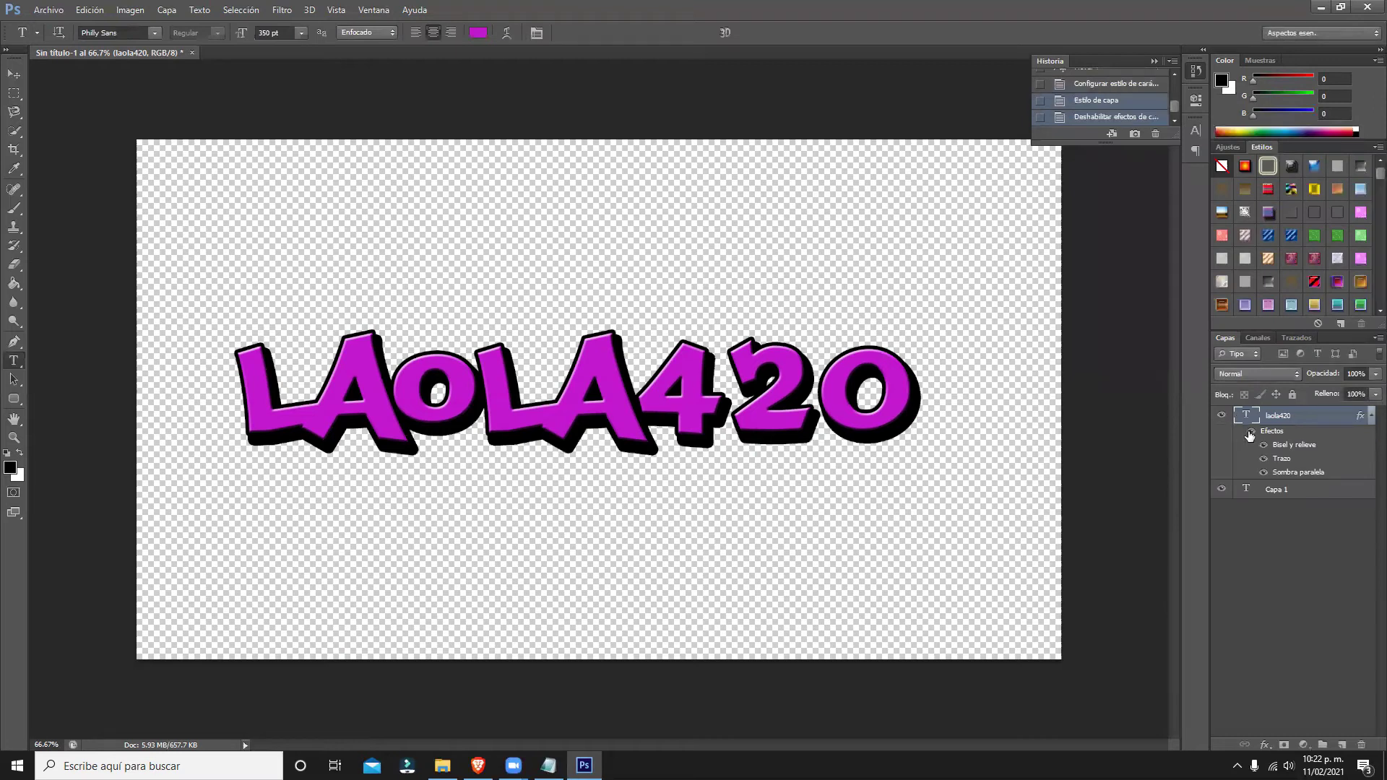
pyautogui.click(1250, 433)
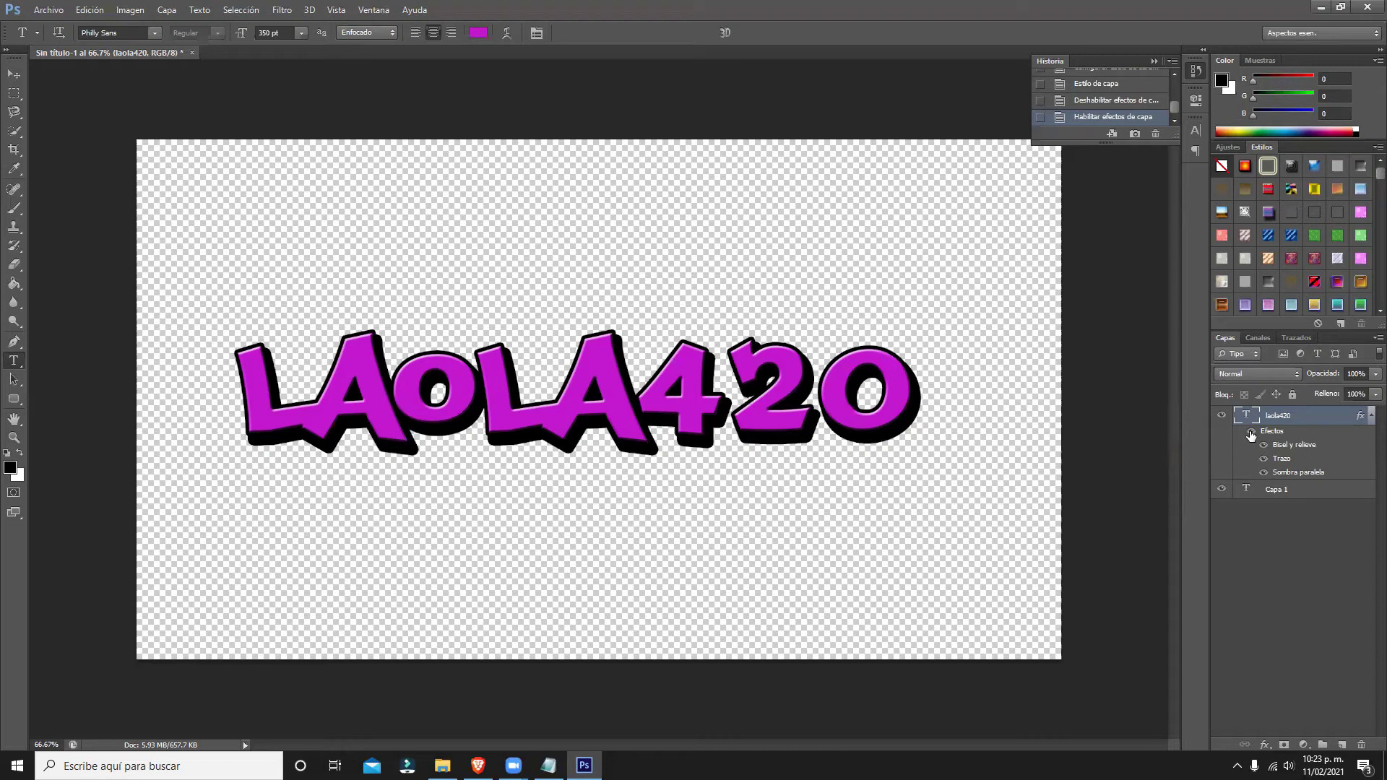
# Duplicate the laola420 layer, hide the original, and apply the Default (None) style to the copy.
pyautogui.rightClick(1324, 417)
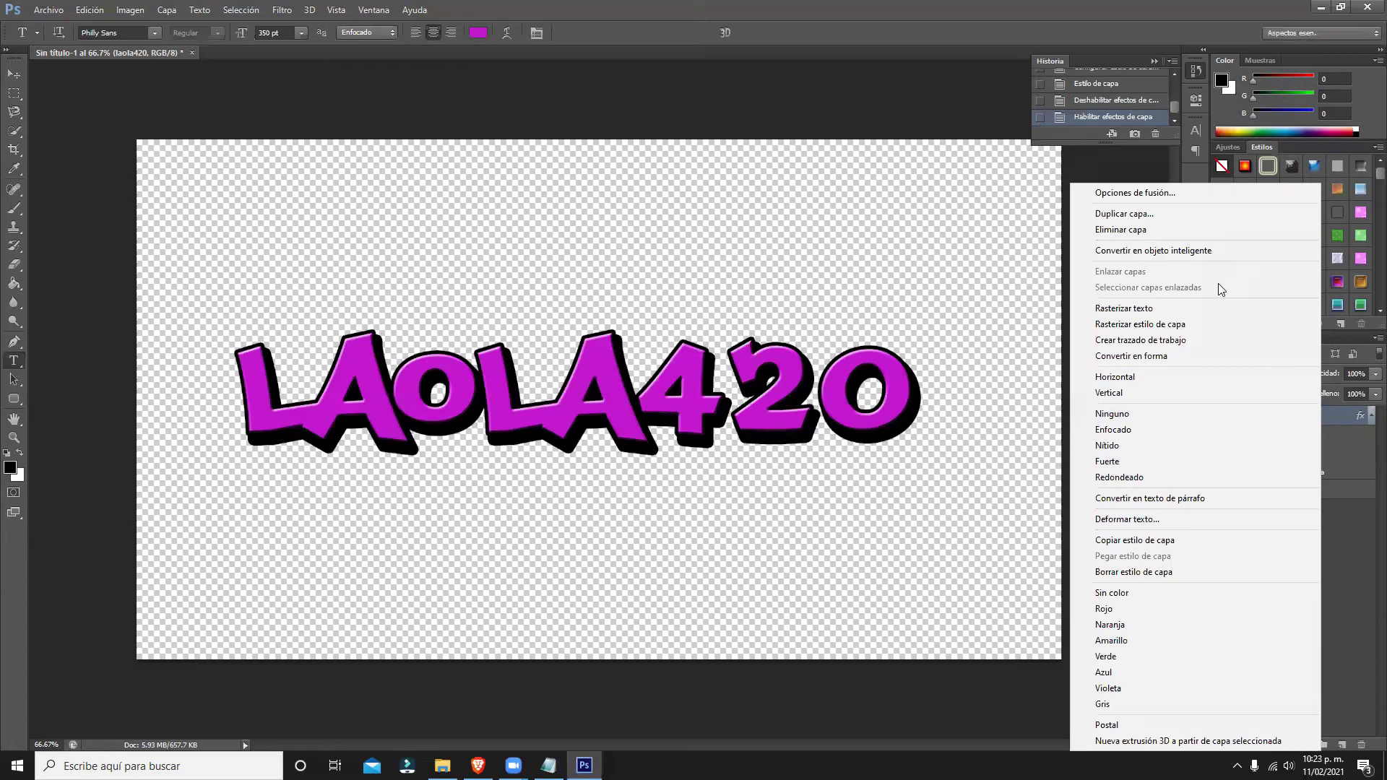
pyautogui.click(1182, 214)
pyautogui.press('Return')
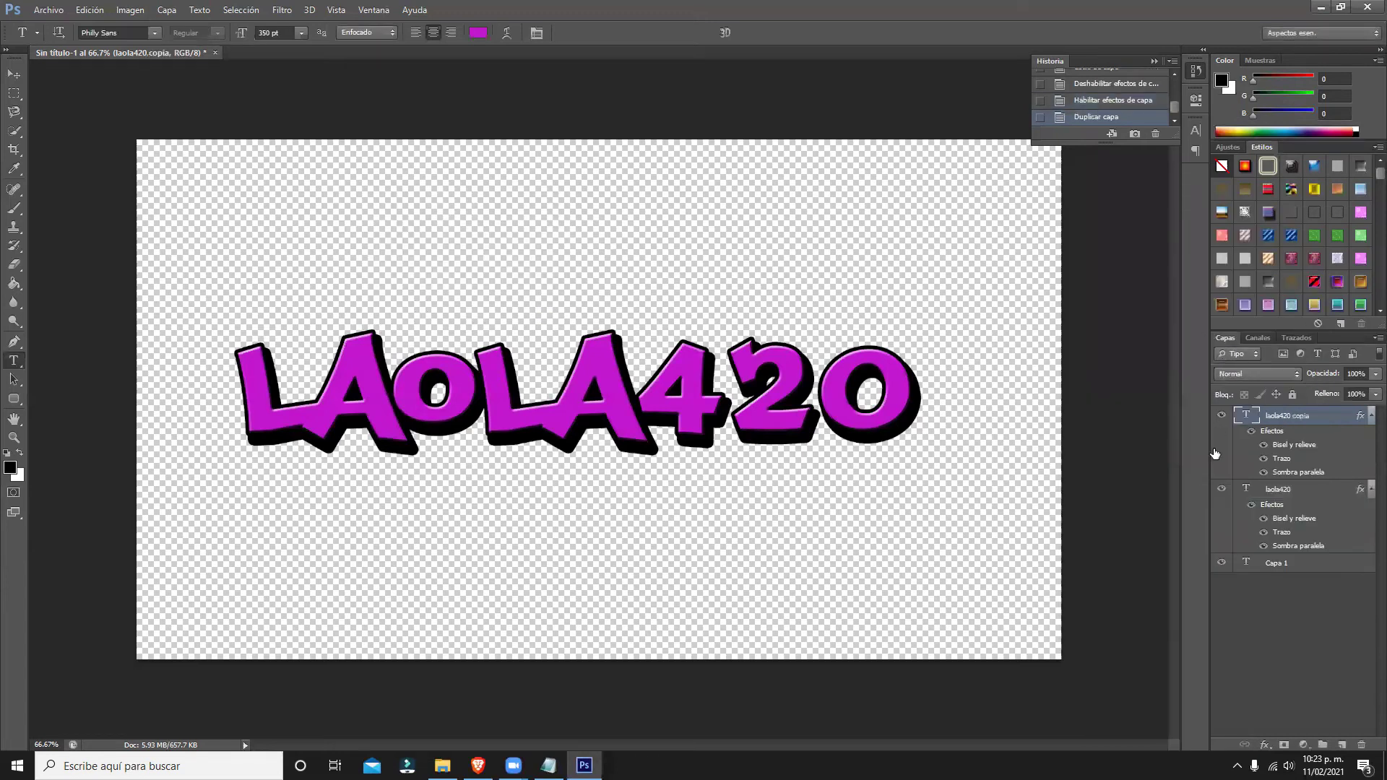
pyautogui.click(1221, 488)
pyautogui.click(1220, 166)
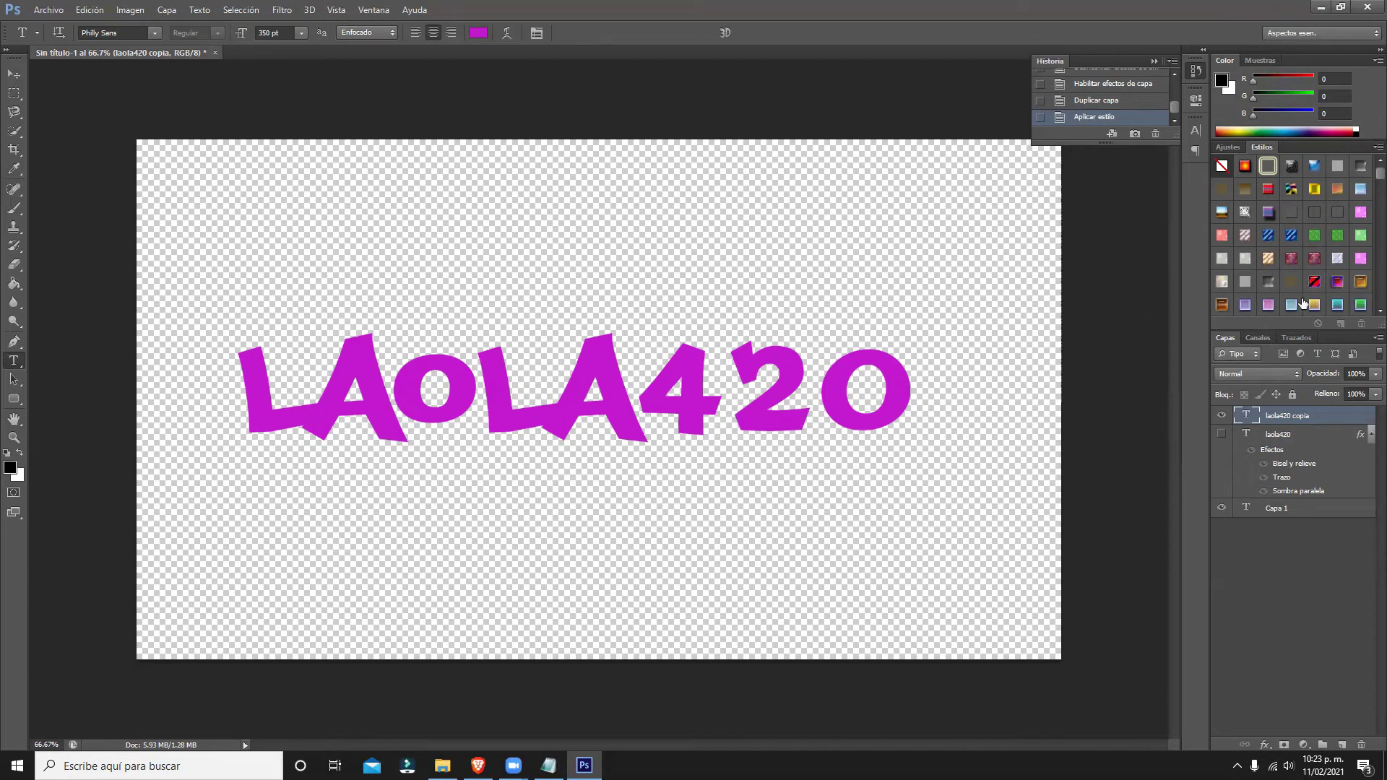
# Try pink textured, blue, floral pattern and glossy preset styles on the copied text.
pyautogui.scroll(-1, 1301, 239)
pyautogui.scroll(-1, 1297, 242)
pyautogui.scroll(2, 1365, 210)
pyautogui.scroll(-1, 1266, 217)
pyautogui.scroll(-2, 1272, 213)
pyautogui.scroll(-3, 1278, 208)
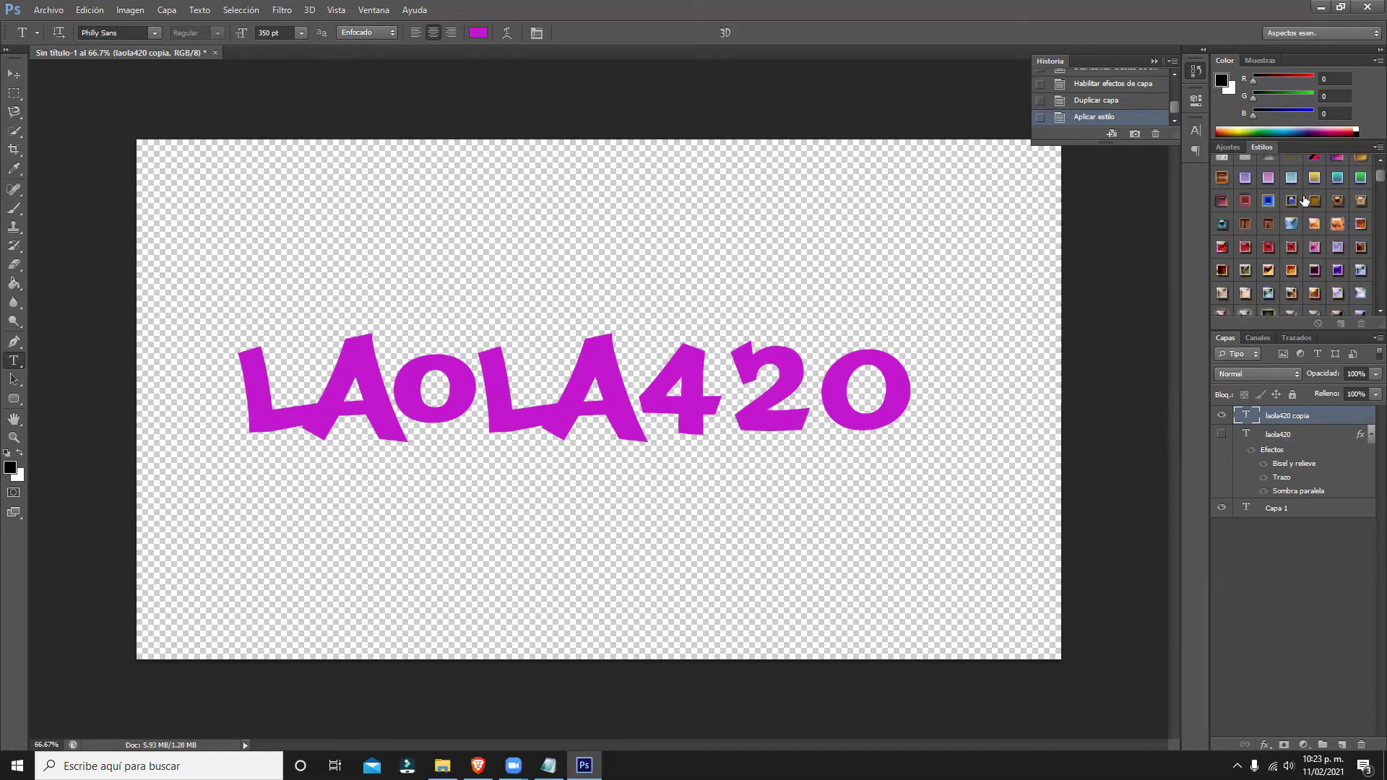
pyautogui.click(1269, 177)
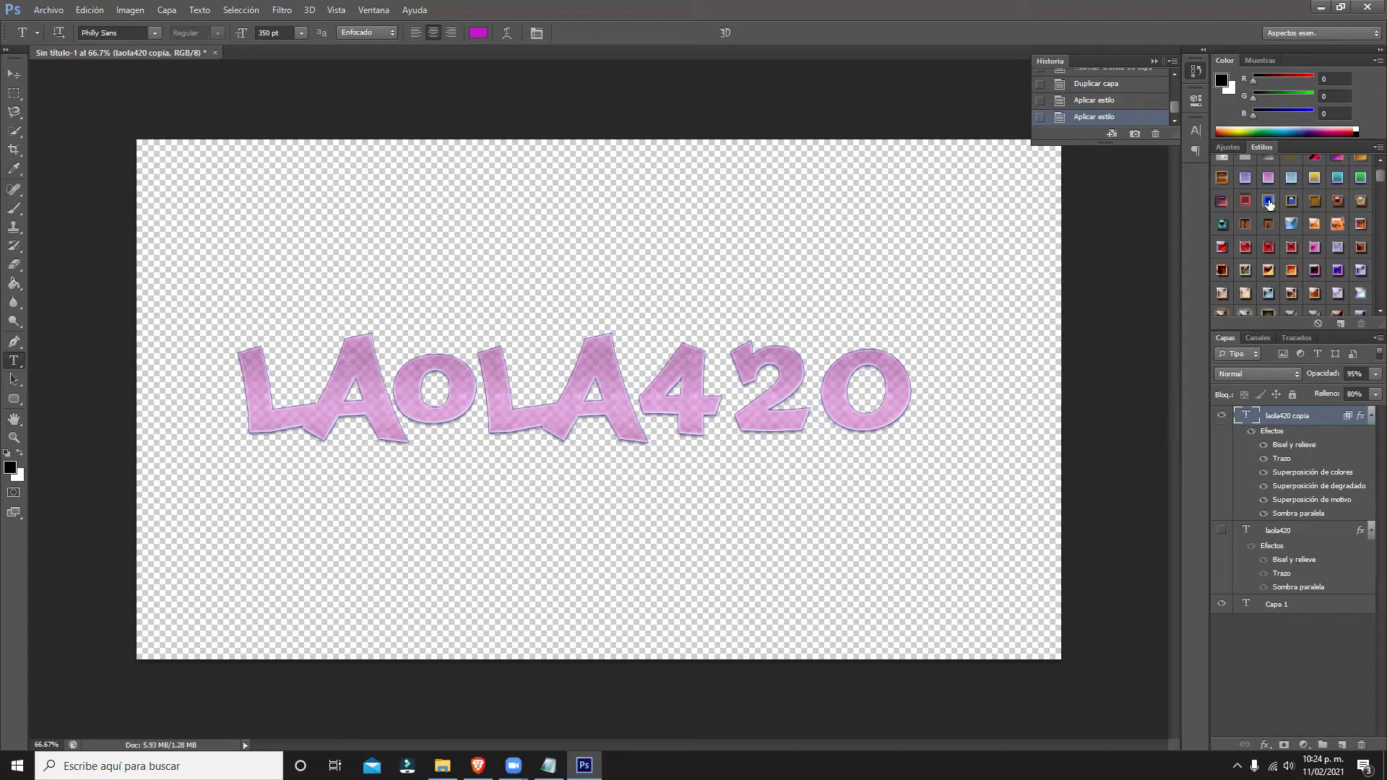
pyautogui.click(1269, 203)
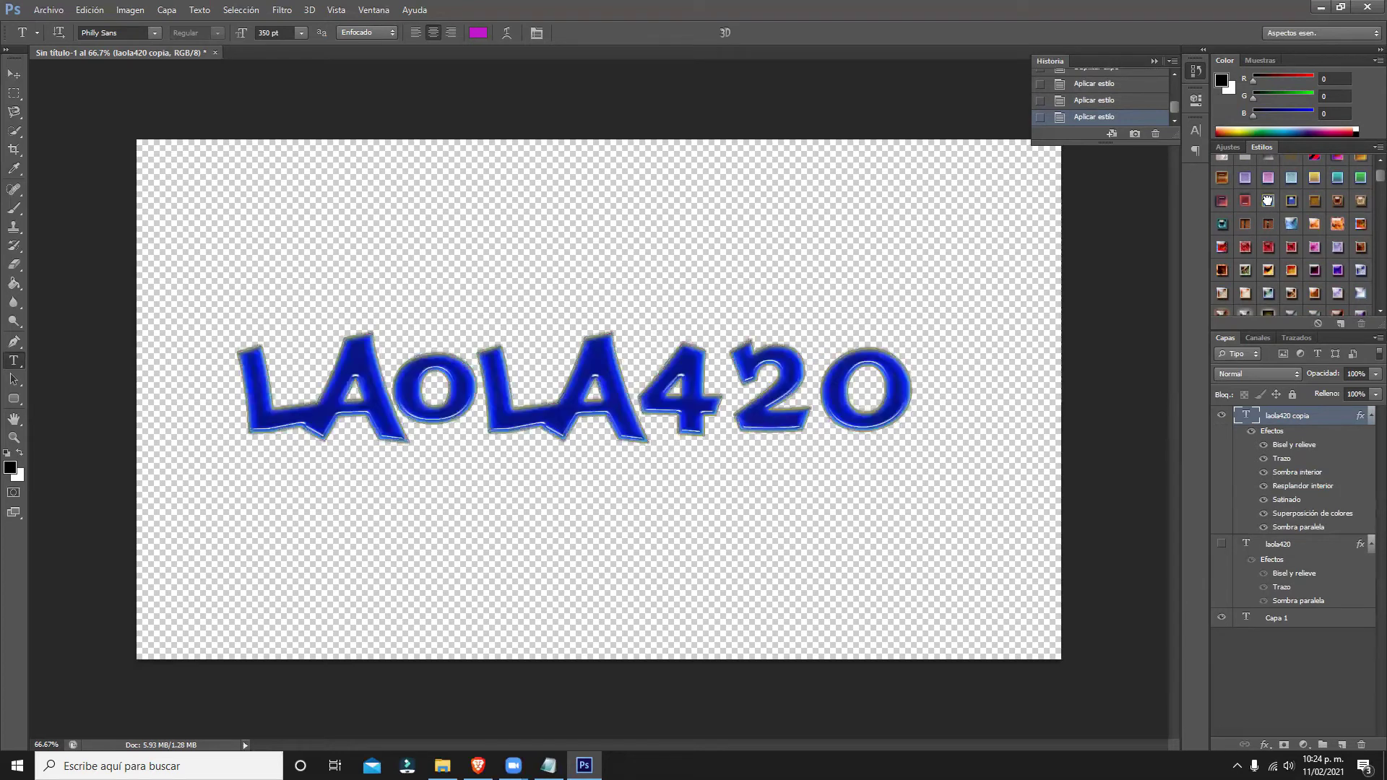
pyautogui.scroll(-4, 1374, 184)
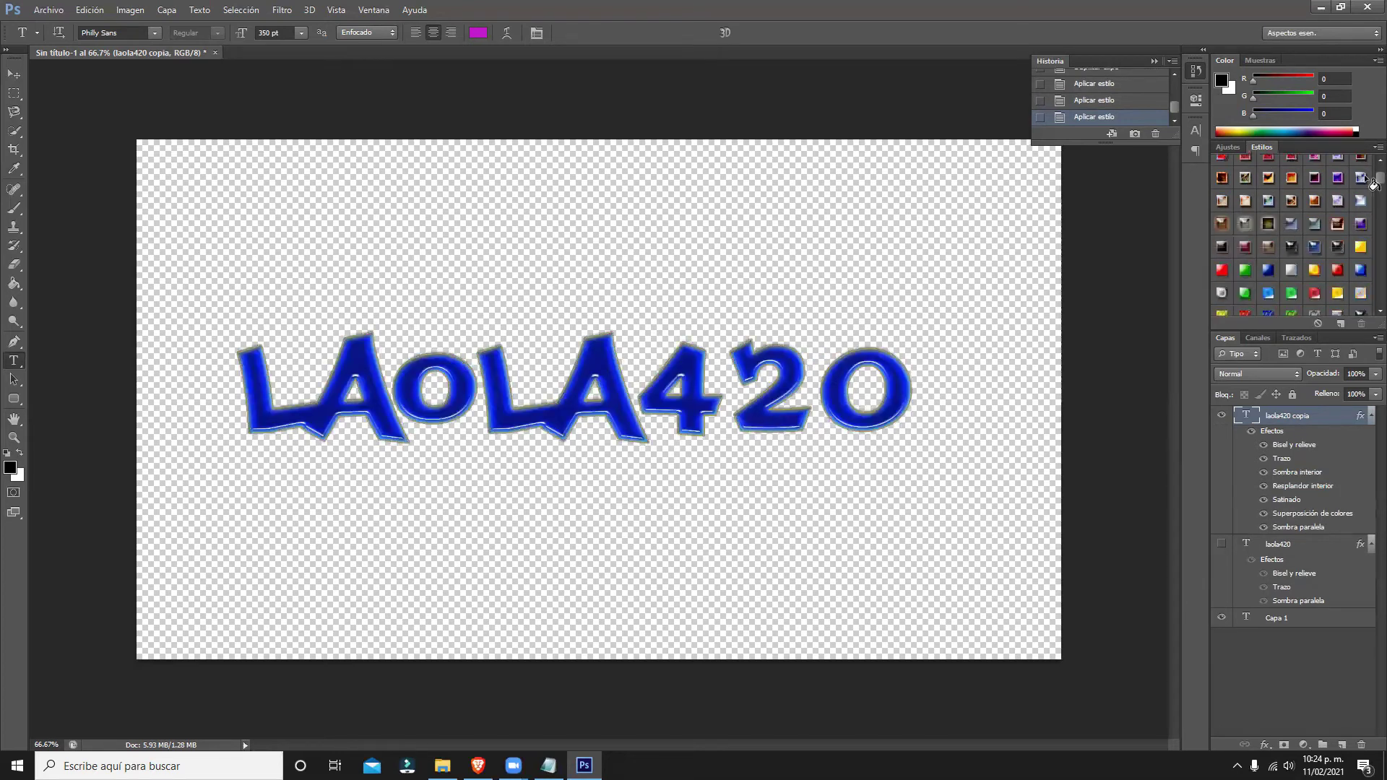
pyautogui.moveTo(1374, 185); pyautogui.dragTo(1374, 307)
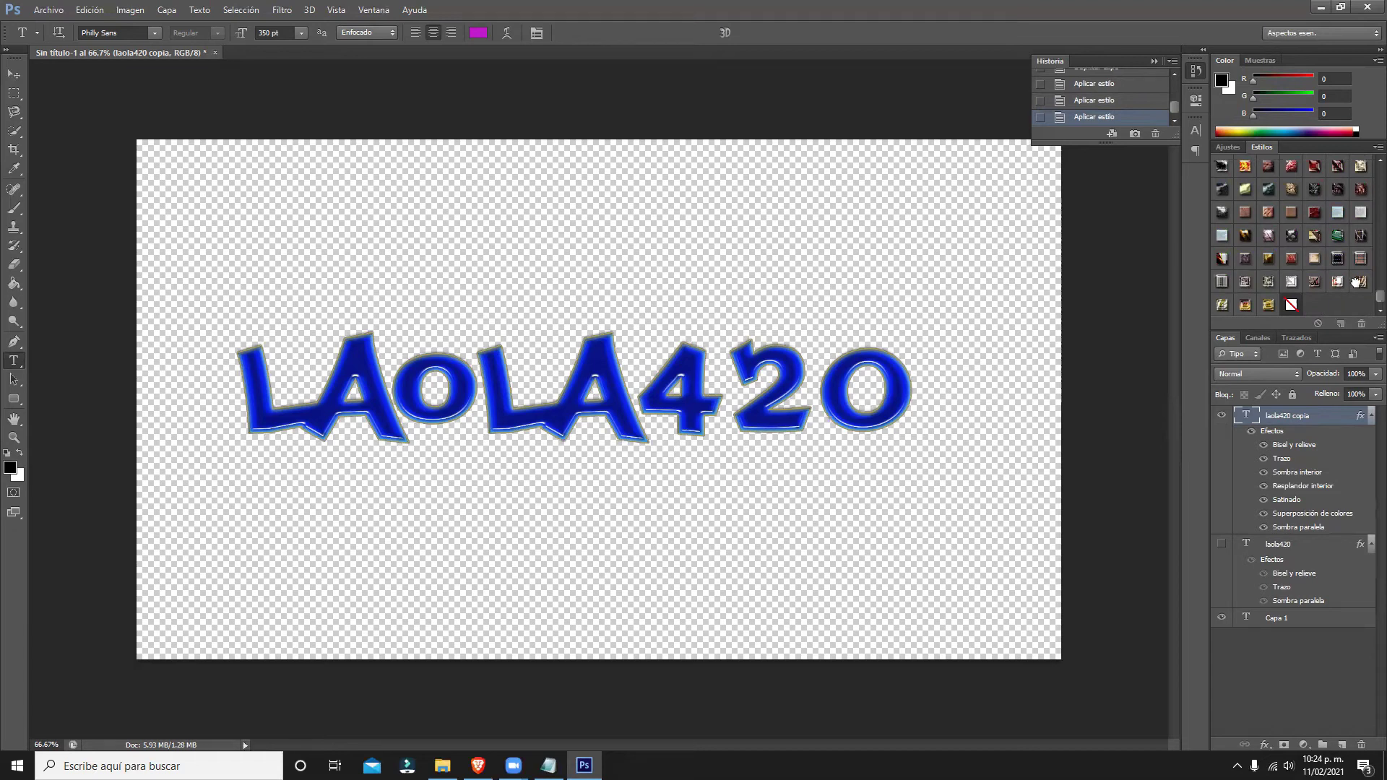
pyautogui.click(1356, 283)
pyautogui.scroll(2, 1319, 288)
pyautogui.scroll(1, 1320, 288)
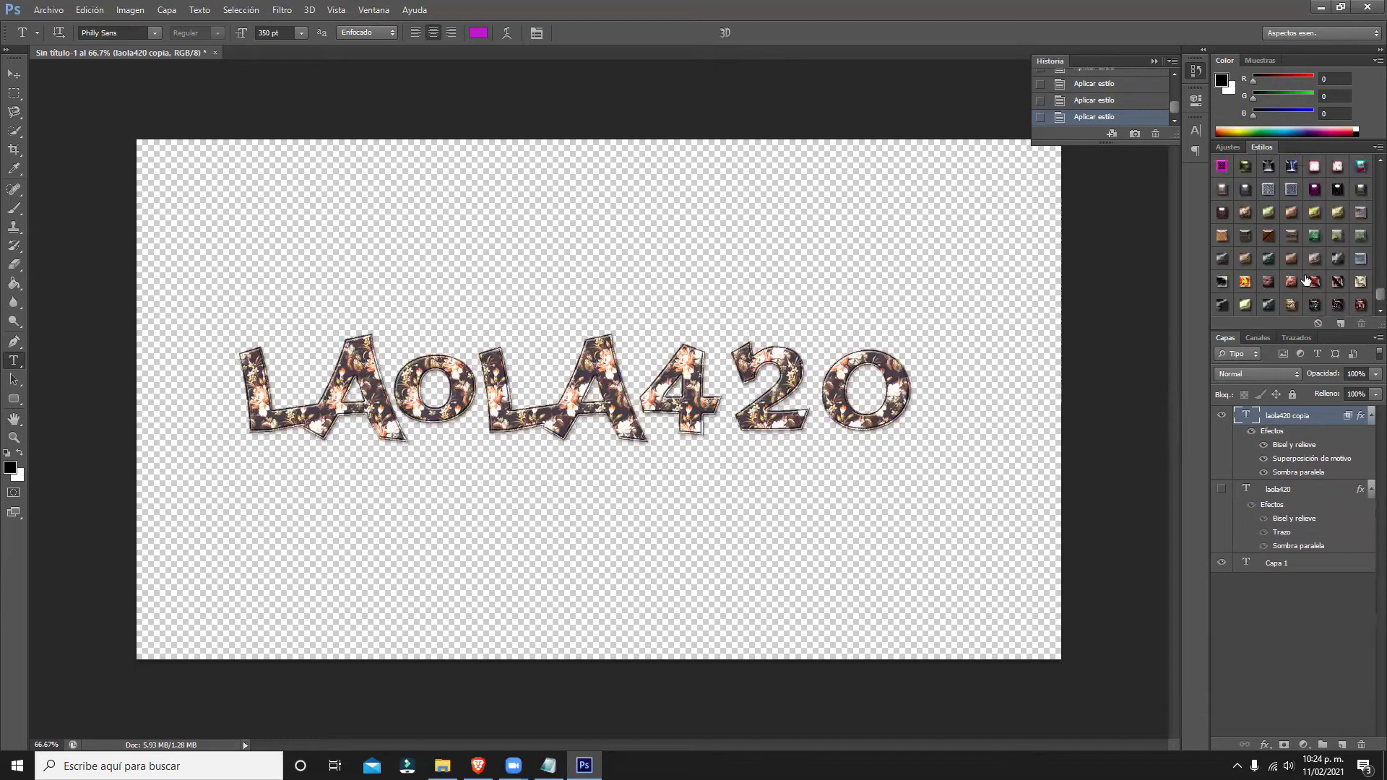
pyautogui.click(1303, 279)
pyautogui.scroll(2, 1300, 278)
pyautogui.doubleClick(1292, 280)
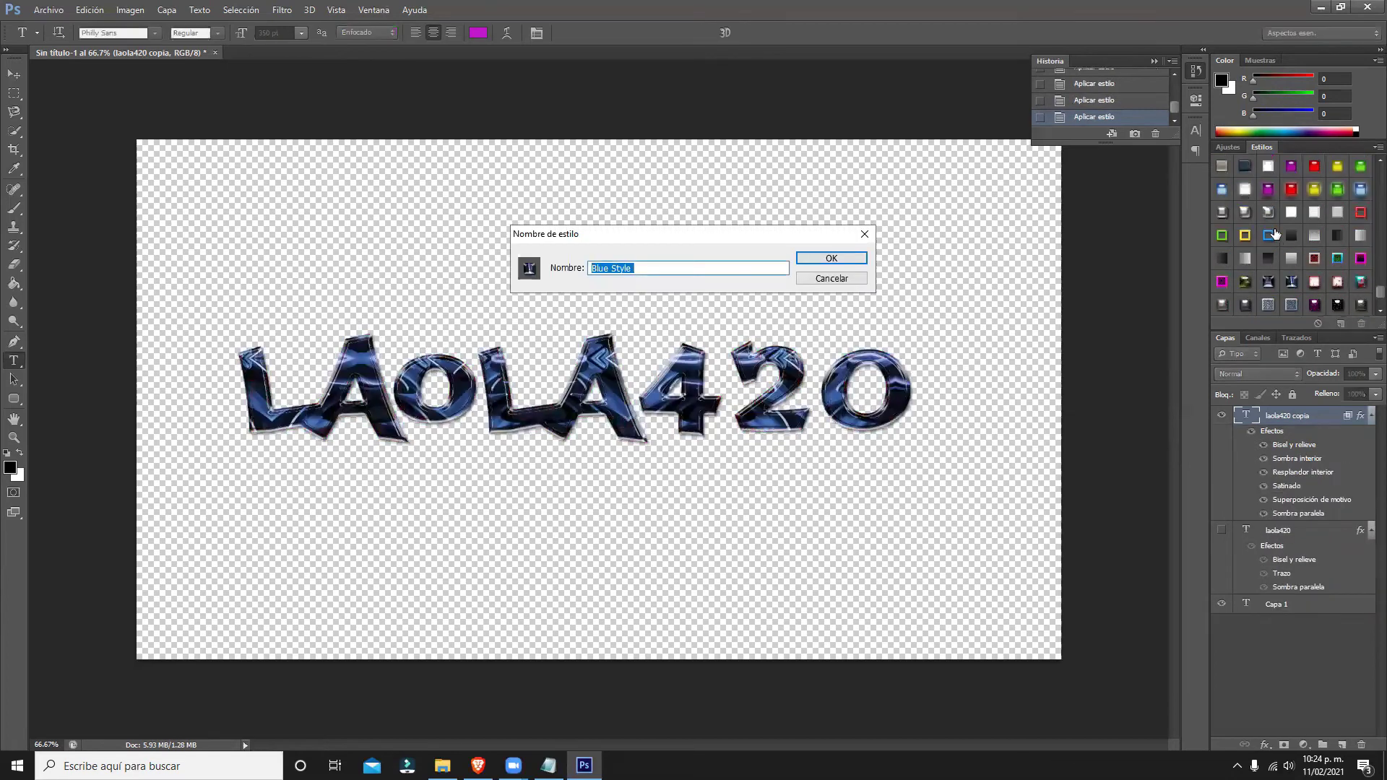
pyautogui.click(856, 282)
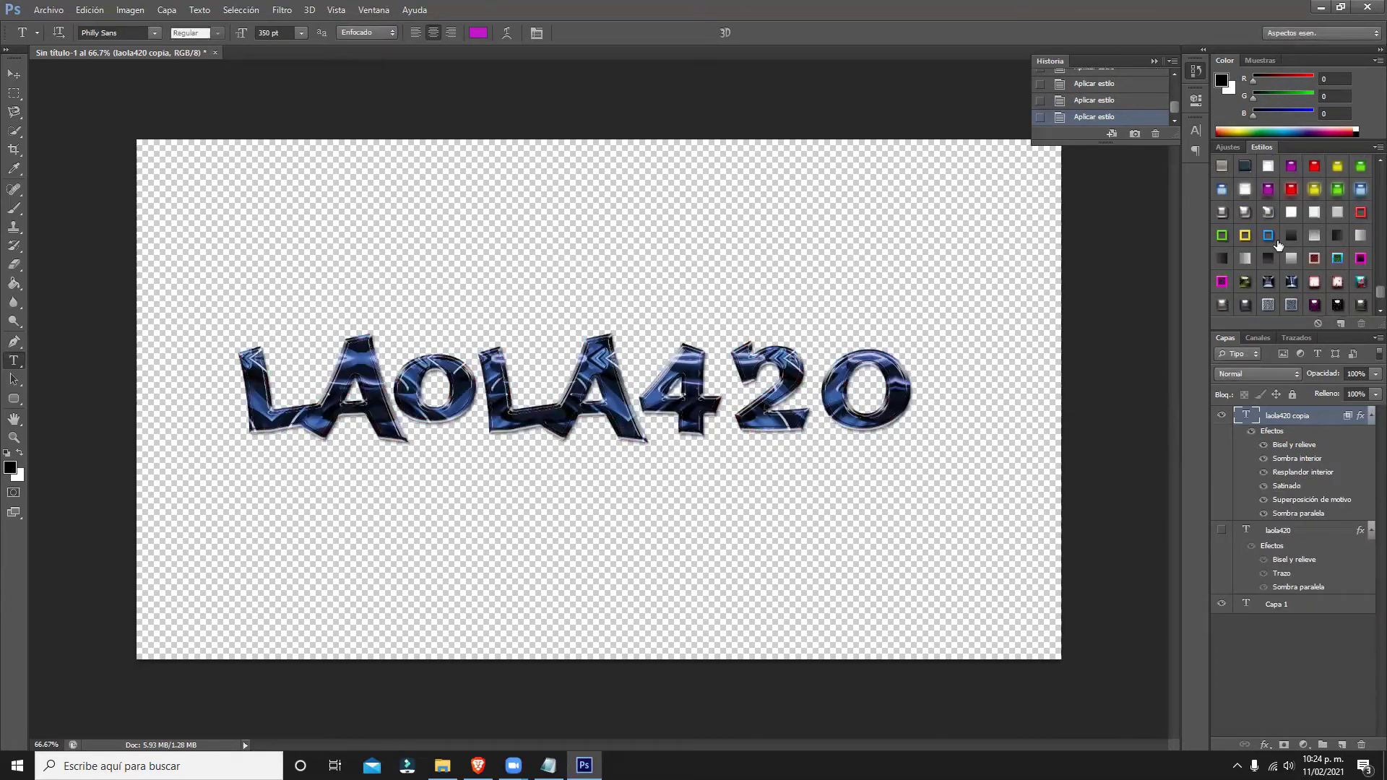
# Try blue outline, Purple Gel and several gradient preset styles on the copy.
pyautogui.click(1269, 239)
pyautogui.scroll(2, 1271, 243)
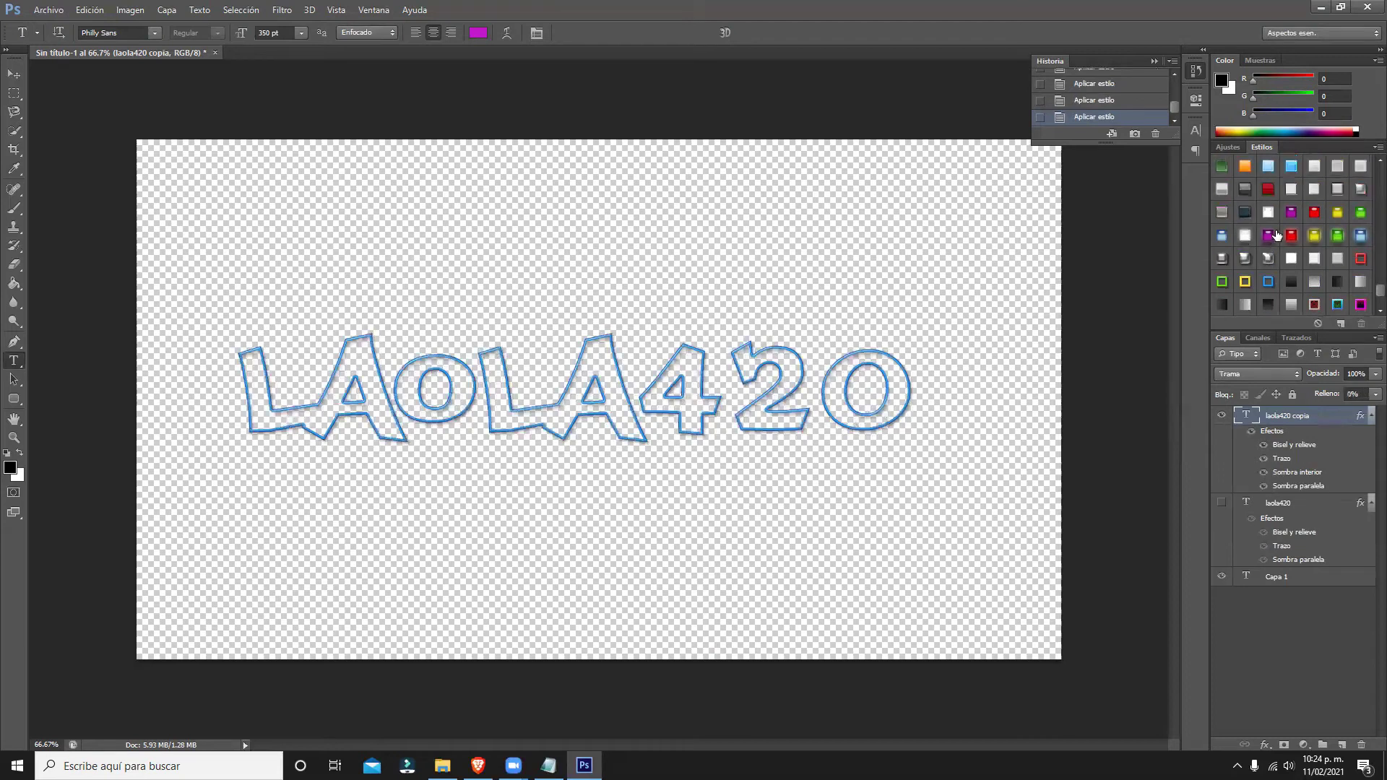
pyautogui.click(1286, 207)
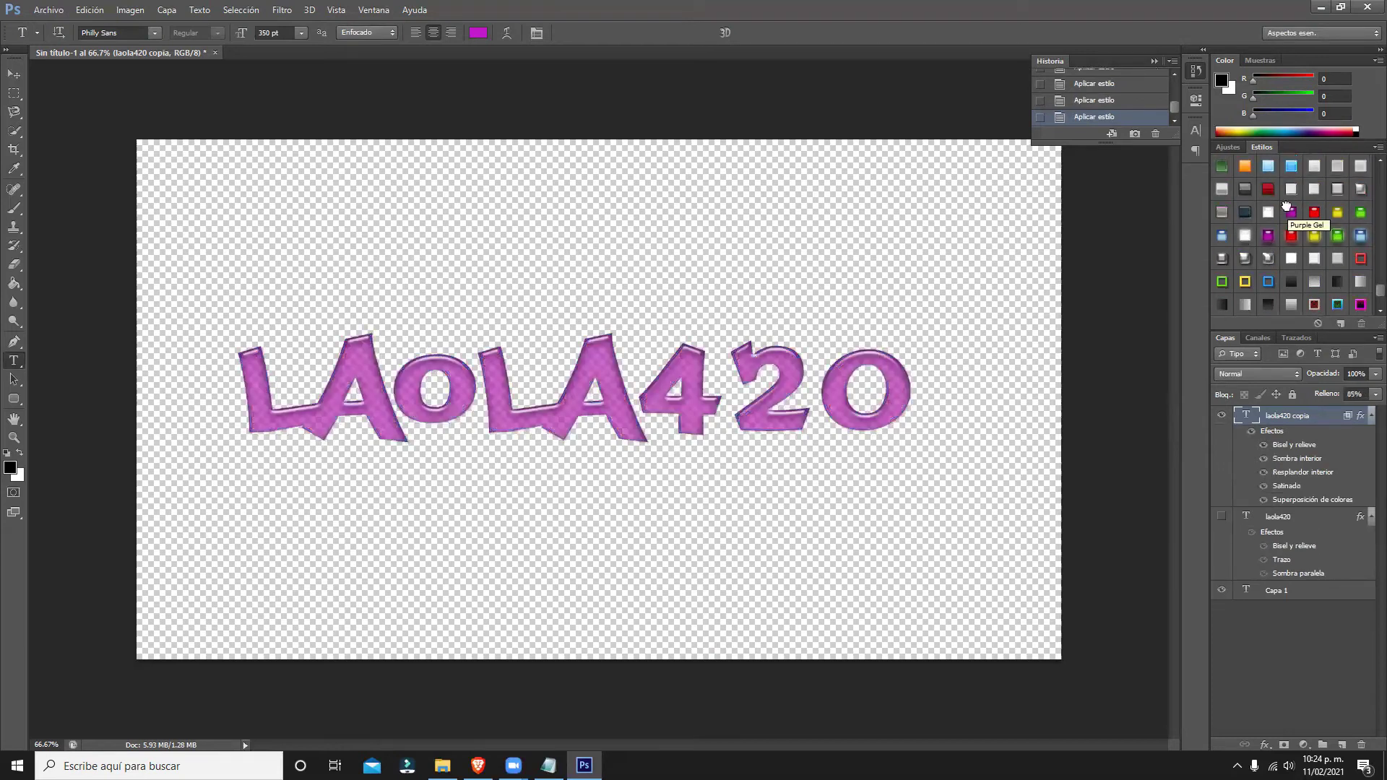
pyautogui.scroll(3, 1277, 227)
pyautogui.click(1268, 223)
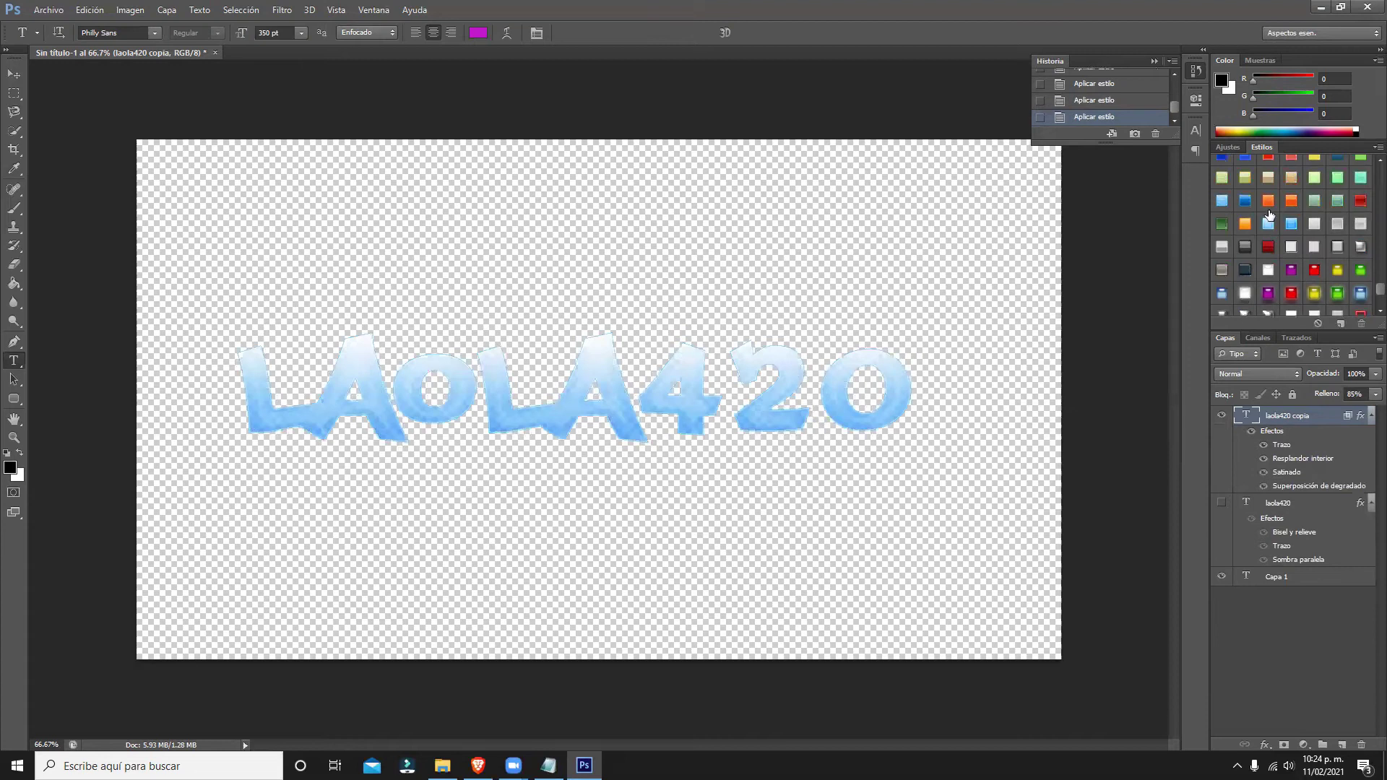
pyautogui.click(1267, 202)
pyautogui.scroll(2, 1268, 205)
pyautogui.click(1268, 205)
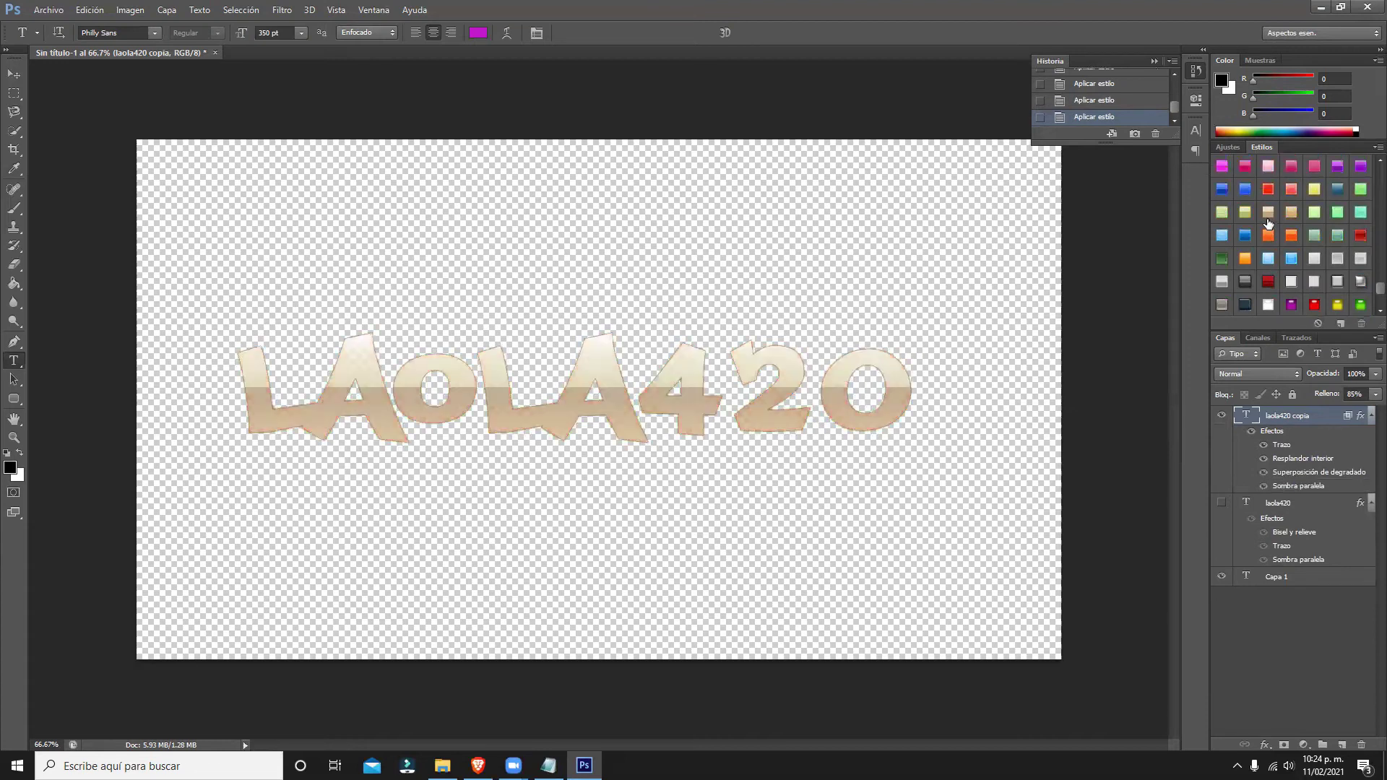
pyautogui.scroll(2, 1277, 234)
pyautogui.click(1271, 233)
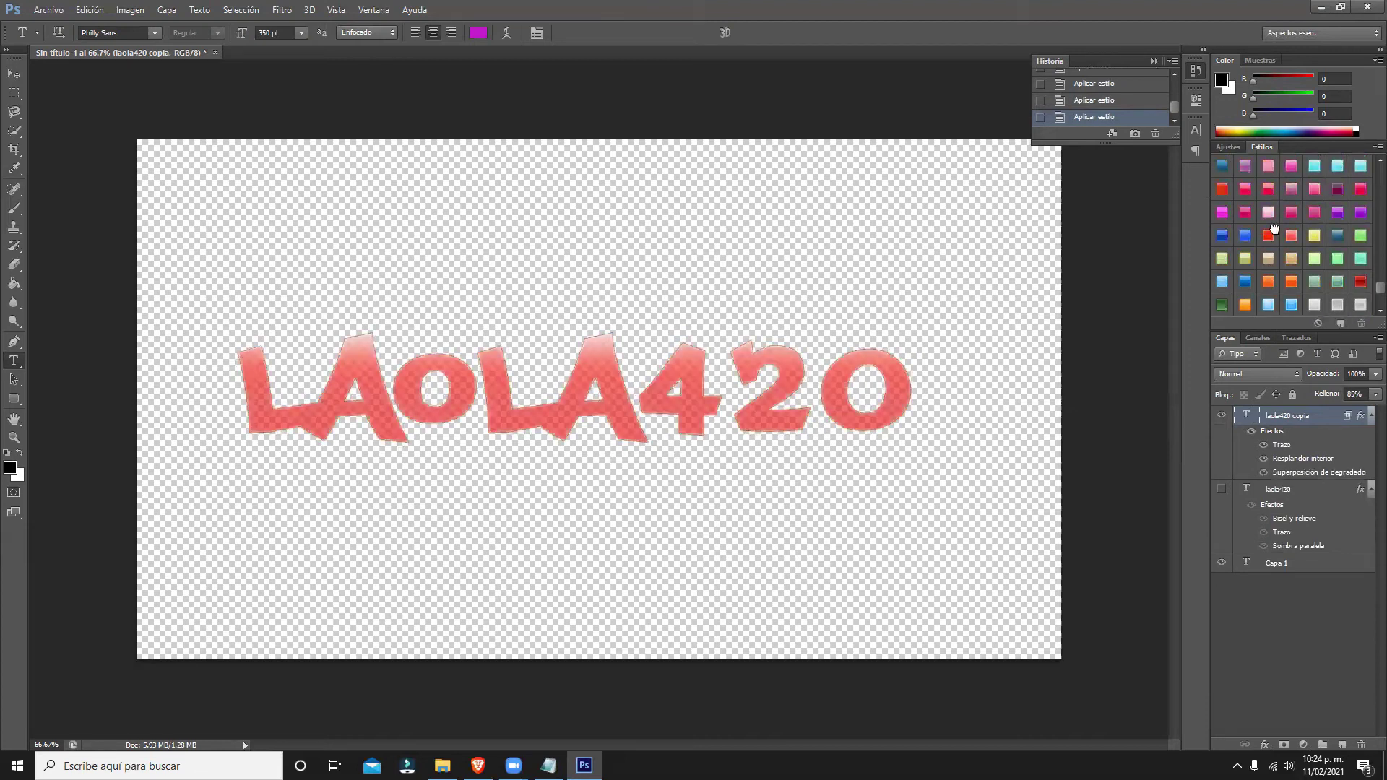
pyautogui.scroll(3, 1270, 230)
pyautogui.click(1264, 250)
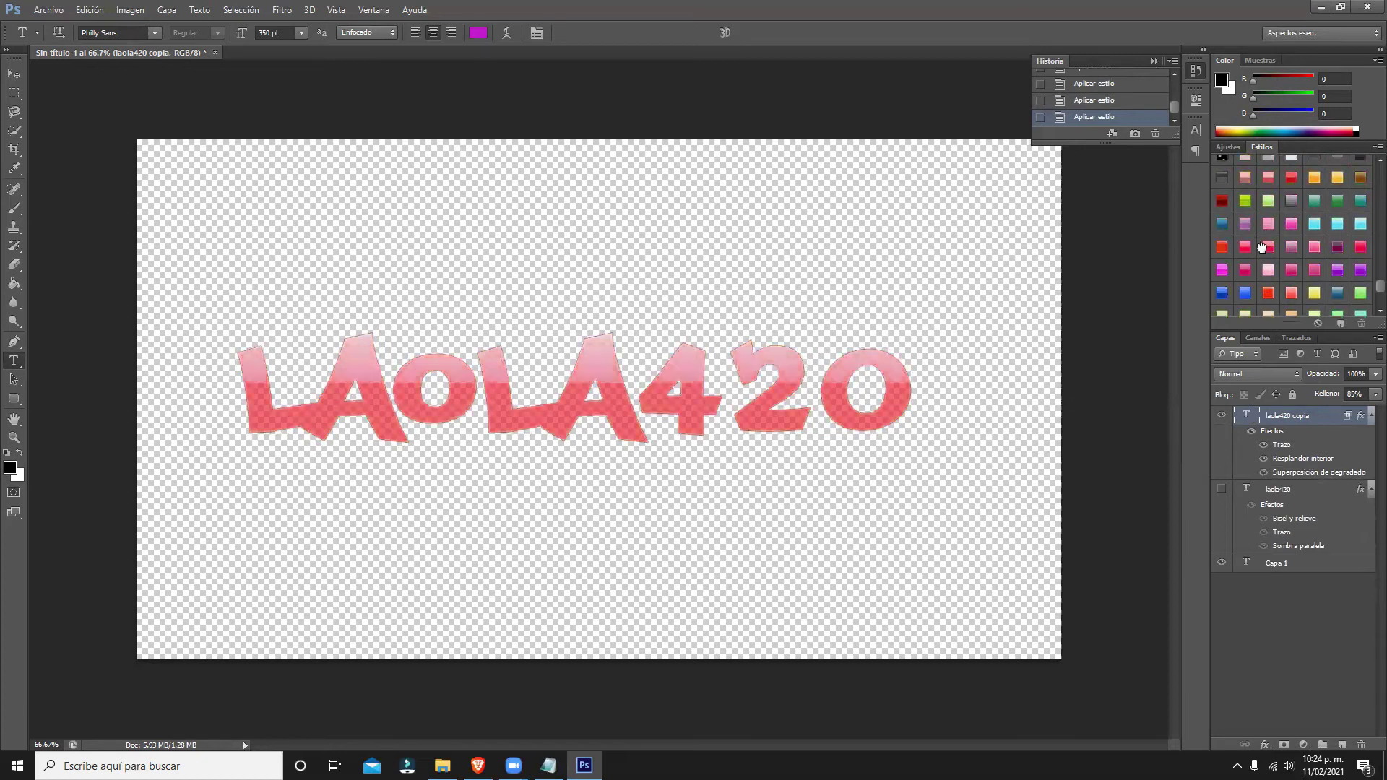
# Try red and yellow-green presets, settle on orange-gold gradient, then select the original layer.
pyautogui.scroll(2, 1264, 250)
pyautogui.click(1292, 222)
pyautogui.scroll(5, 1278, 238)
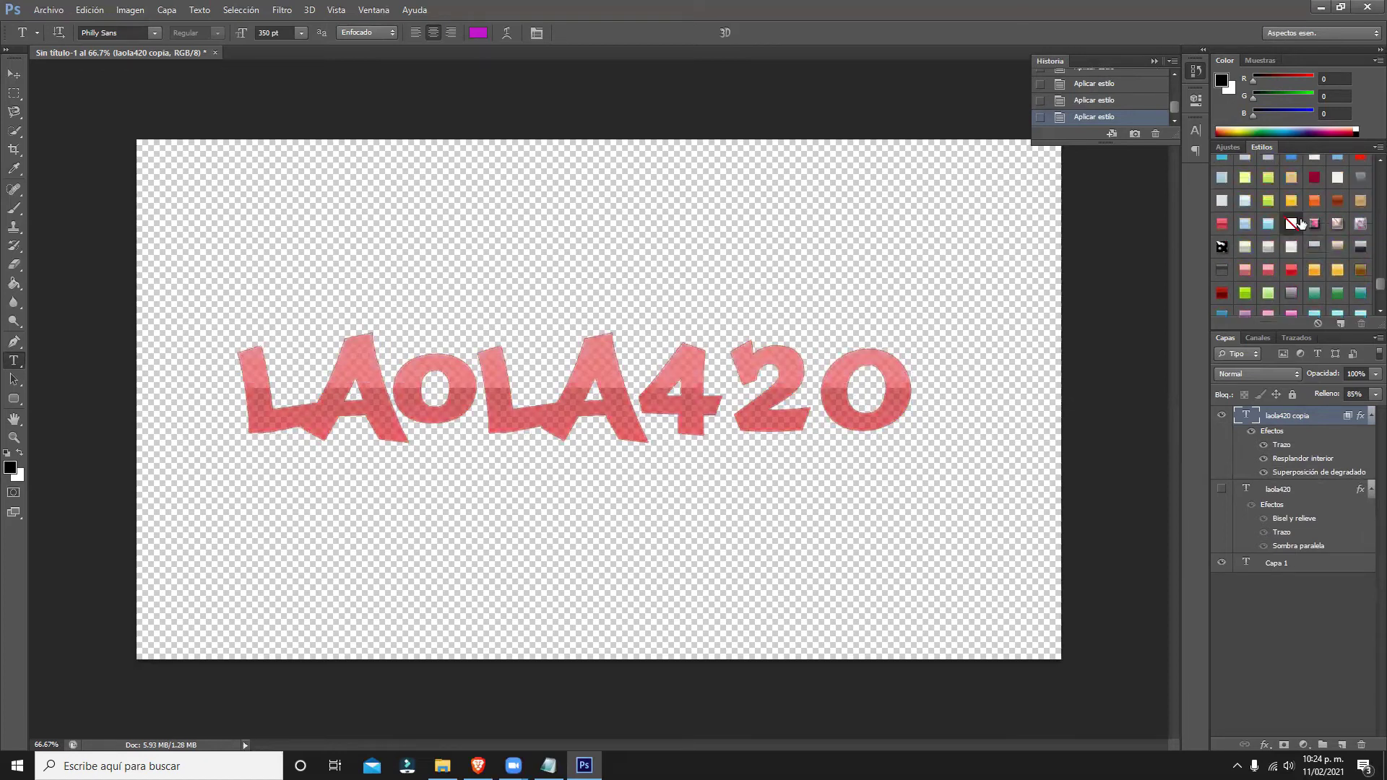
pyautogui.click(1267, 259)
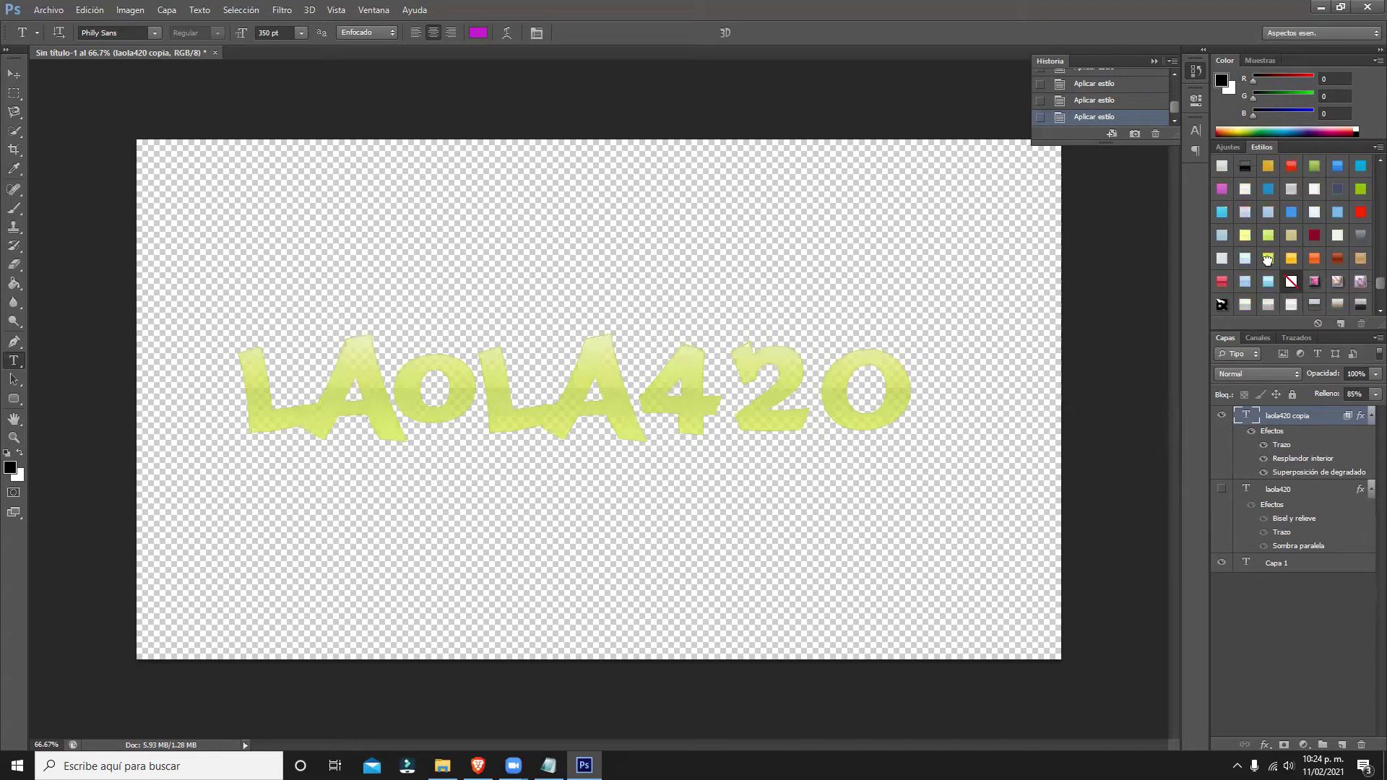
pyautogui.click(1269, 234)
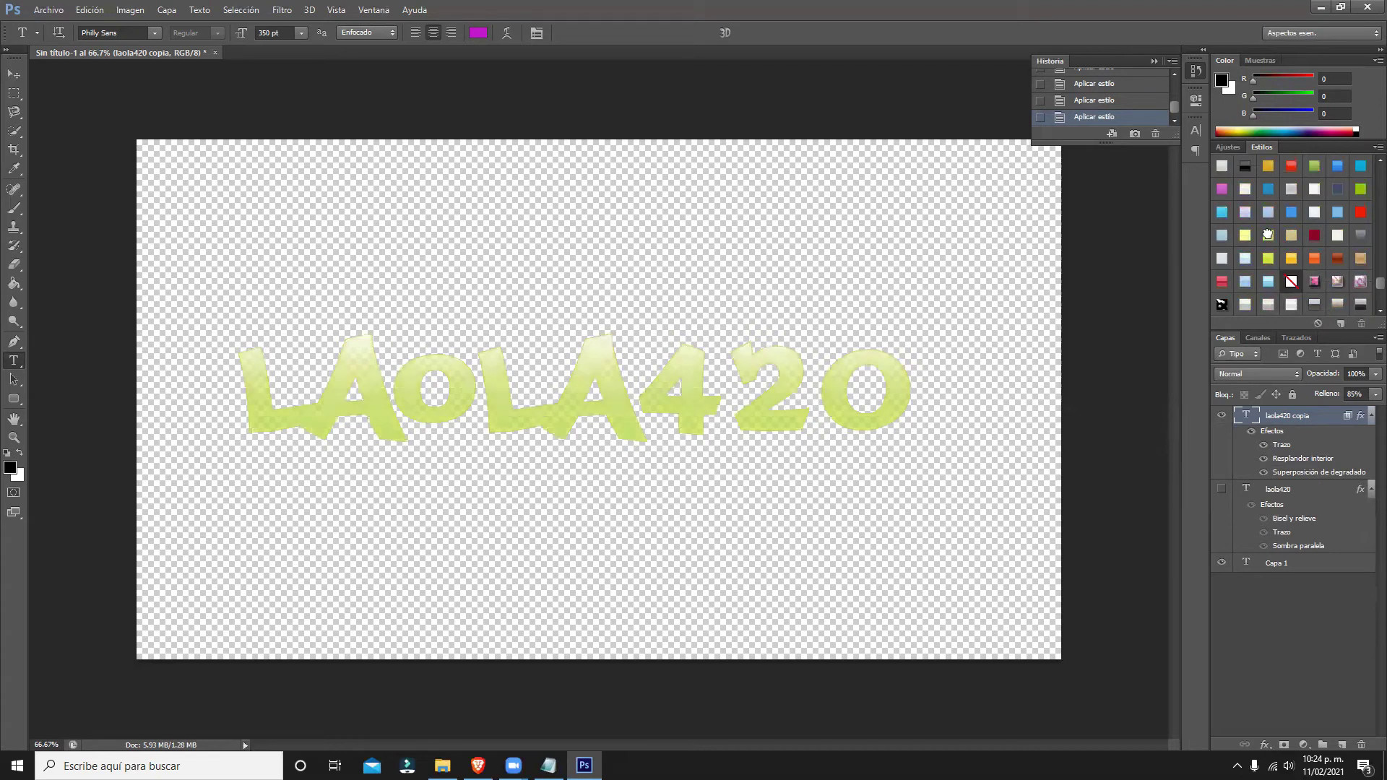
pyautogui.click(1288, 258)
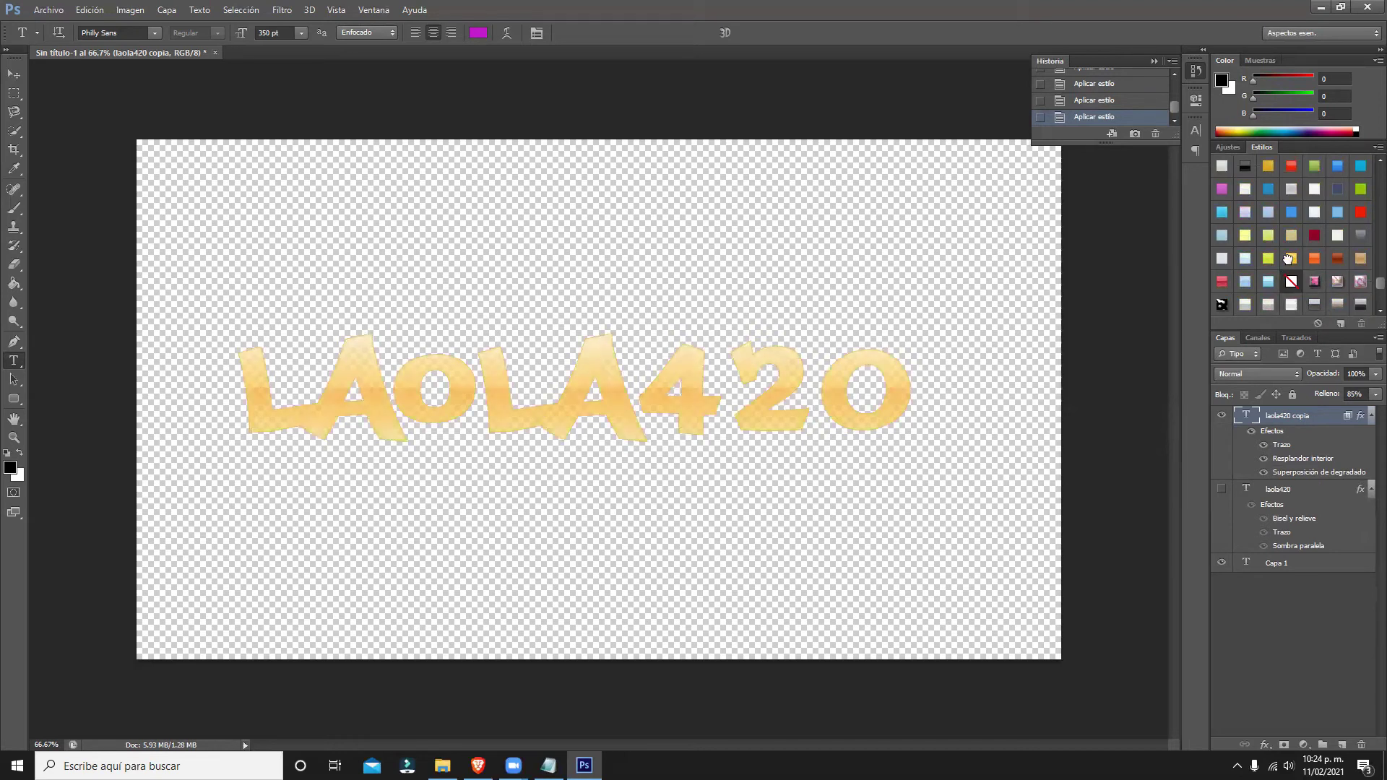
pyautogui.moveTo(514, 766)
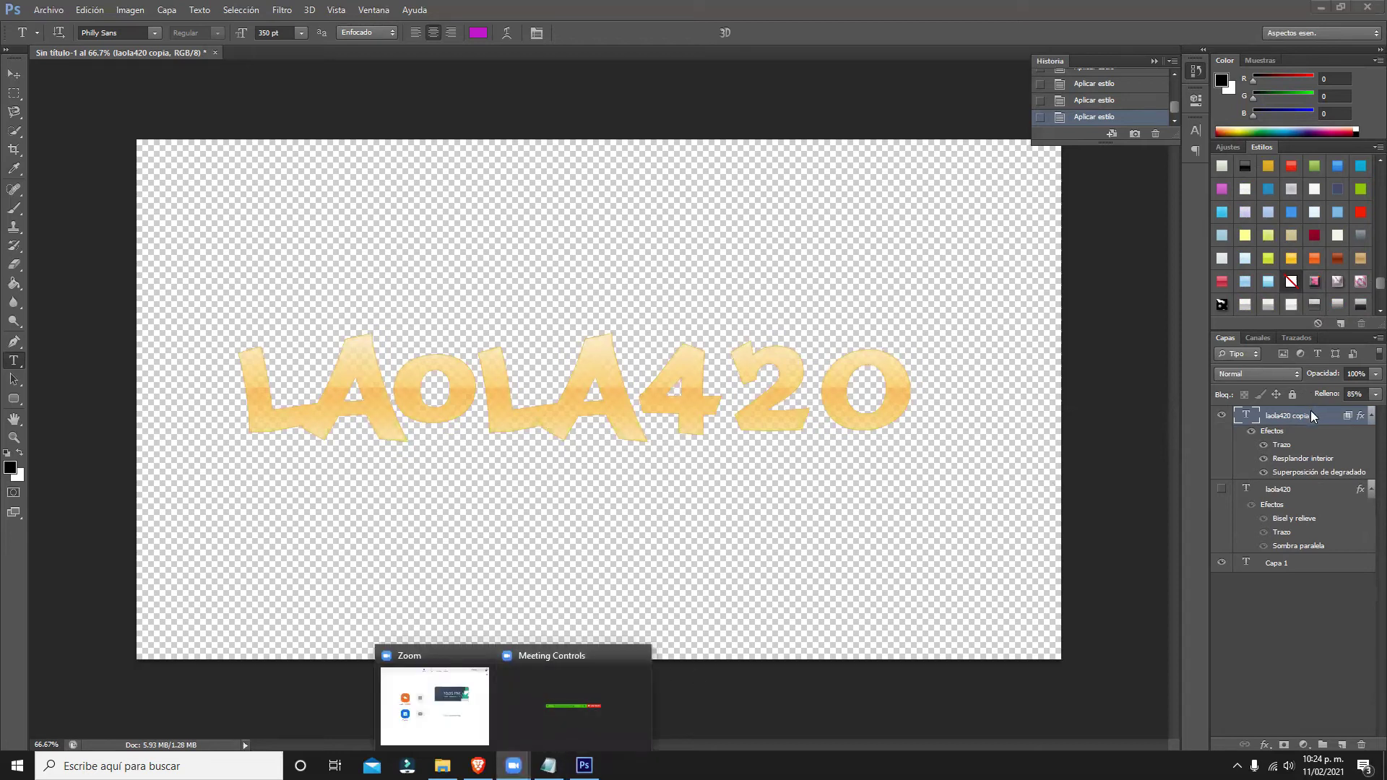
pyautogui.click(1322, 494)
# Show the original laola420 layer, hide the gold copy, and check its layer style.
pyautogui.click(1221, 489)
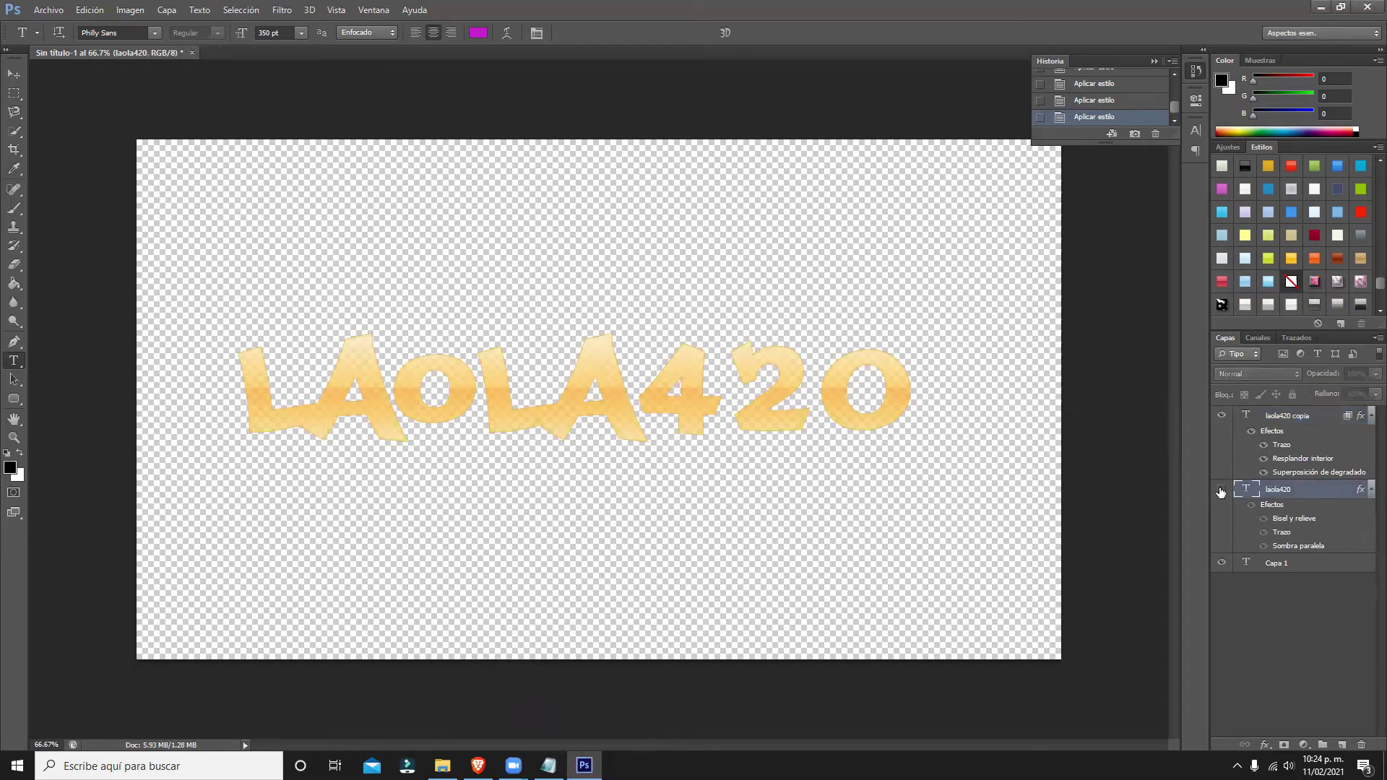
pyautogui.click(1221, 415)
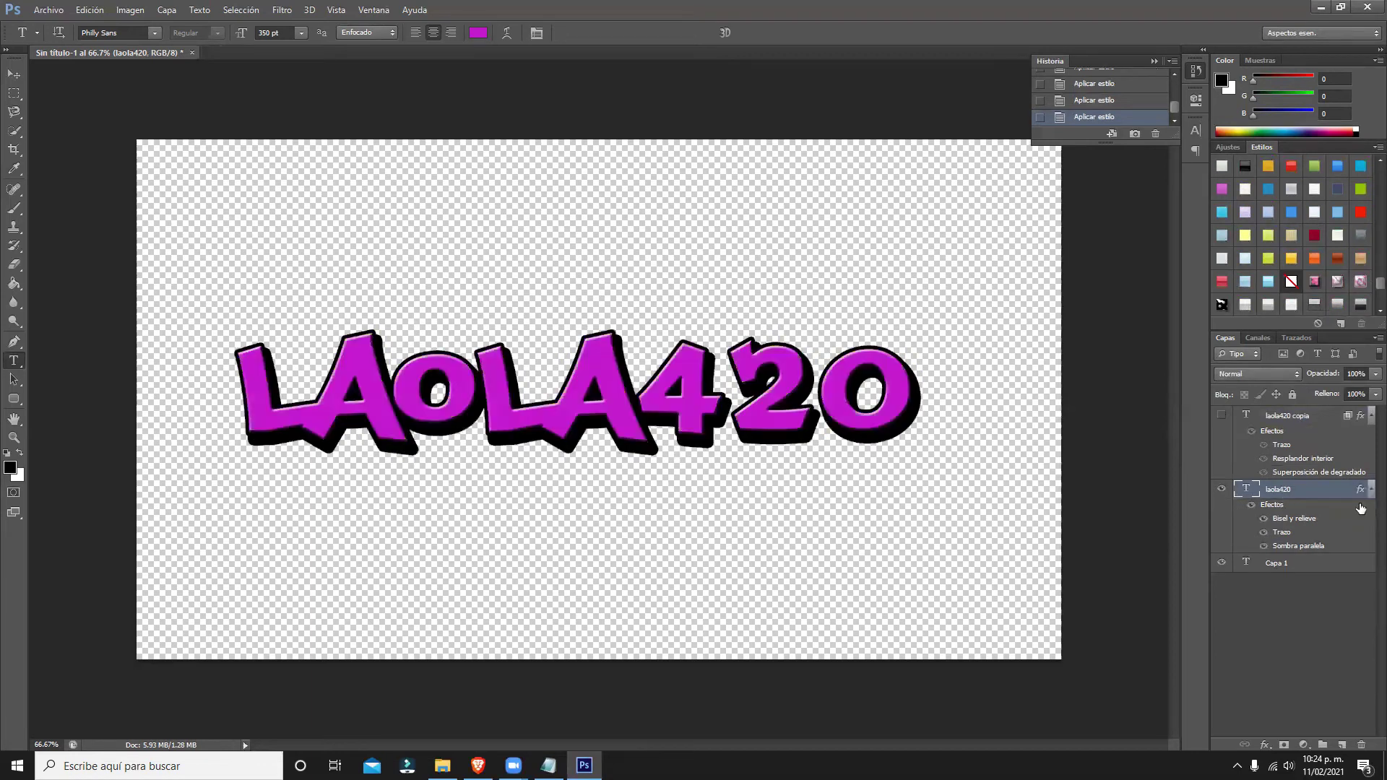
pyautogui.doubleClick(1322, 497)
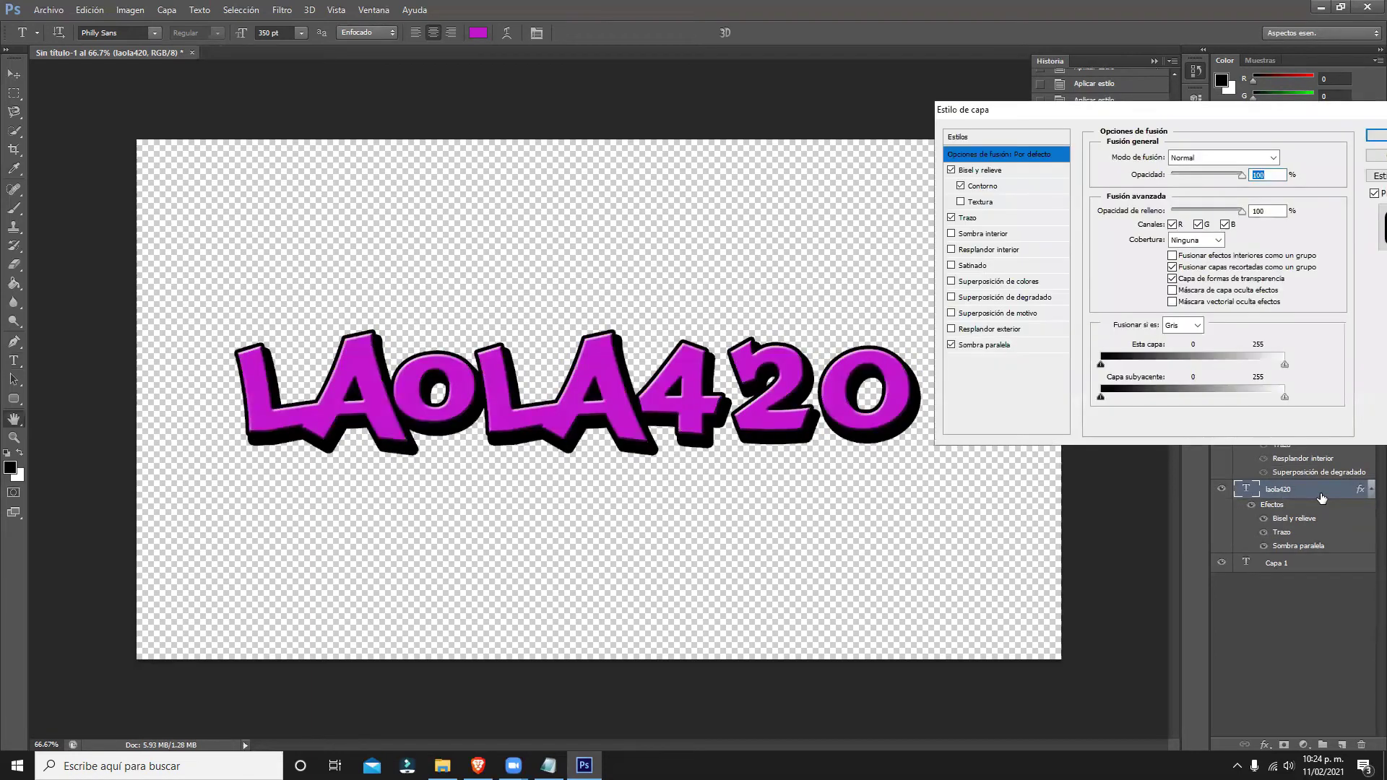
pyautogui.moveTo(1116, 114); pyautogui.dragTo(687, 124)
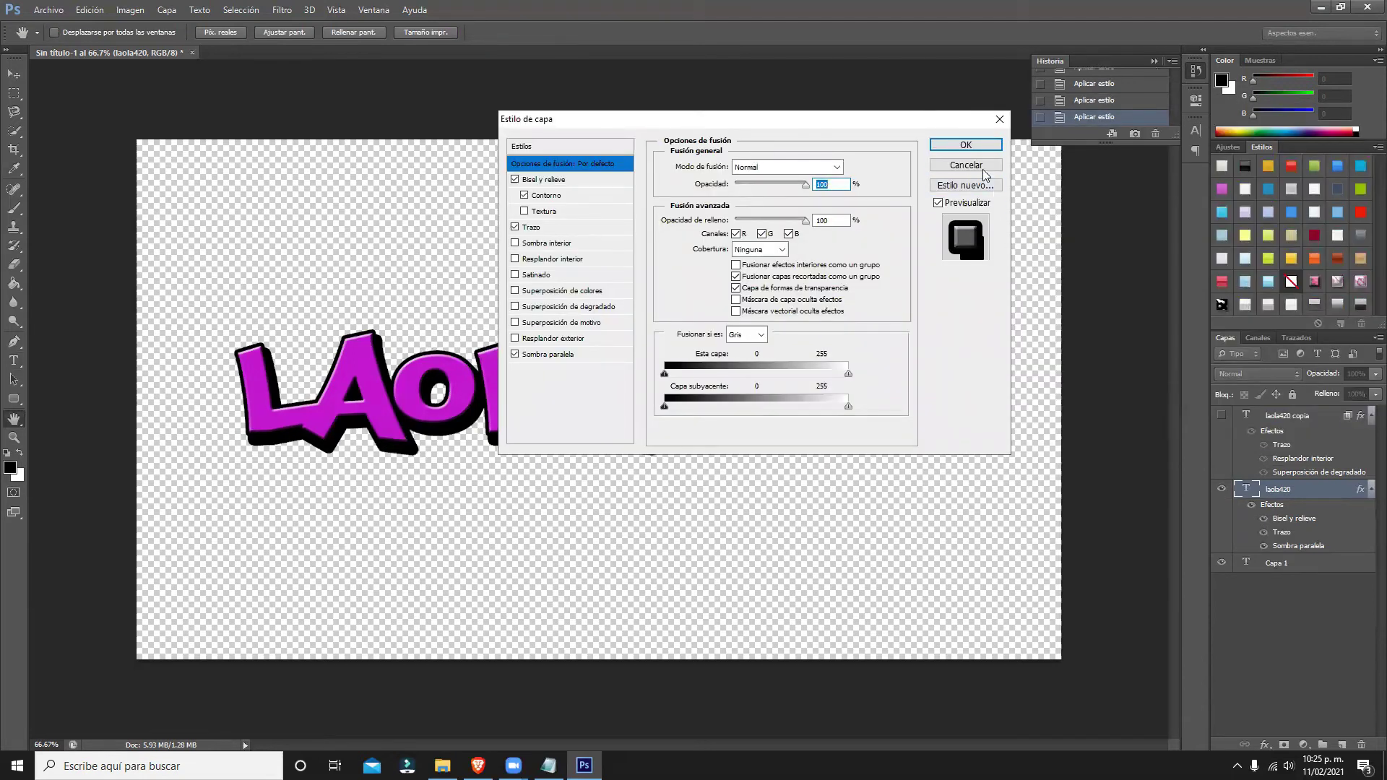
pyautogui.click(966, 144)
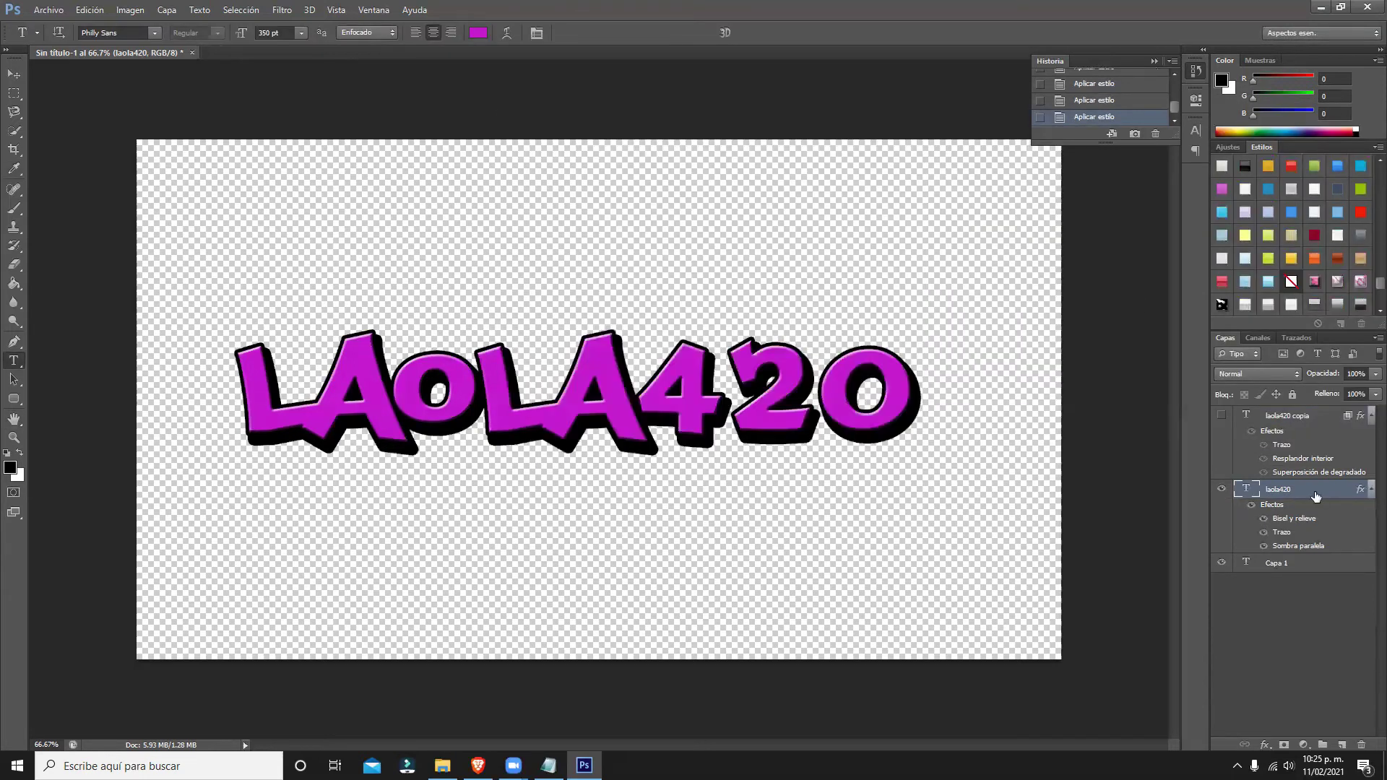
# Save the layer's effects as a new style named laola.
pyautogui.doubleClick(1315, 497)
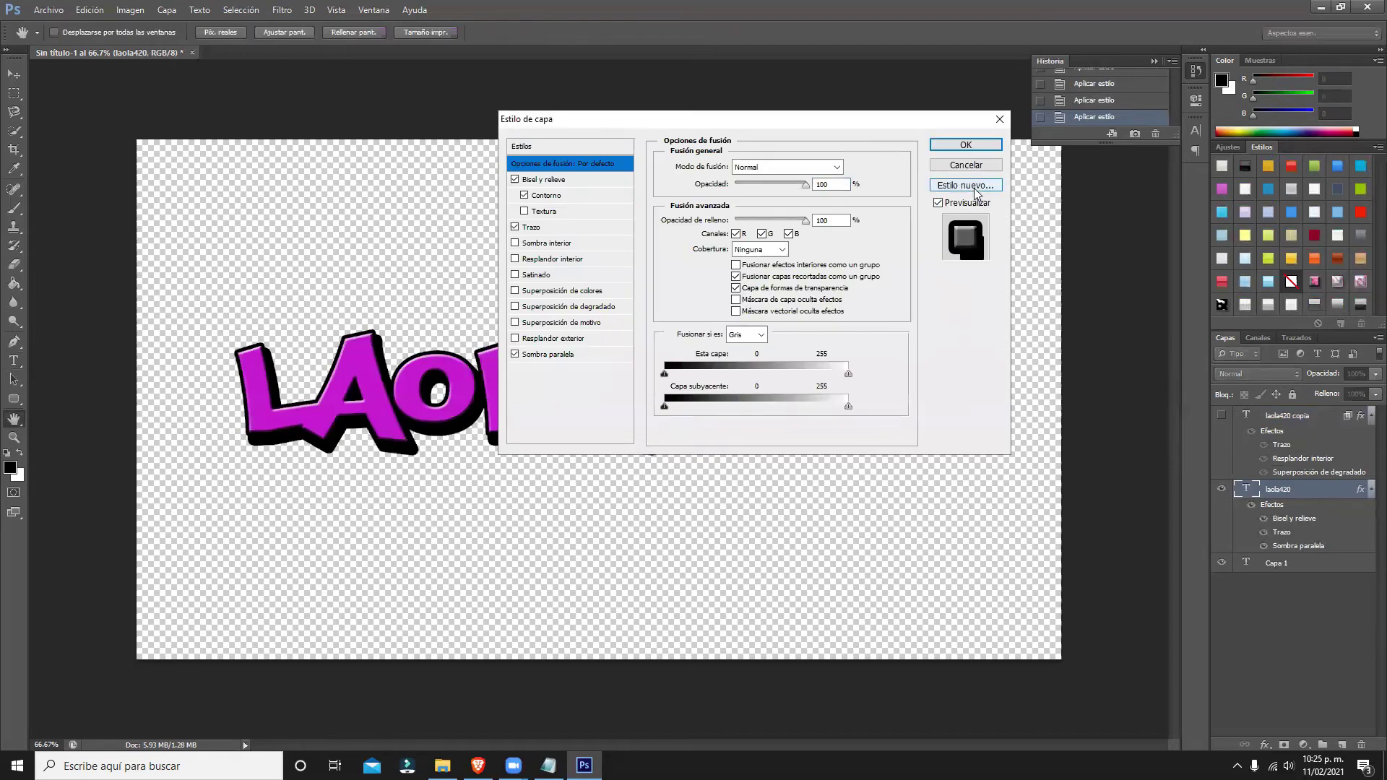
pyautogui.click(974, 186)
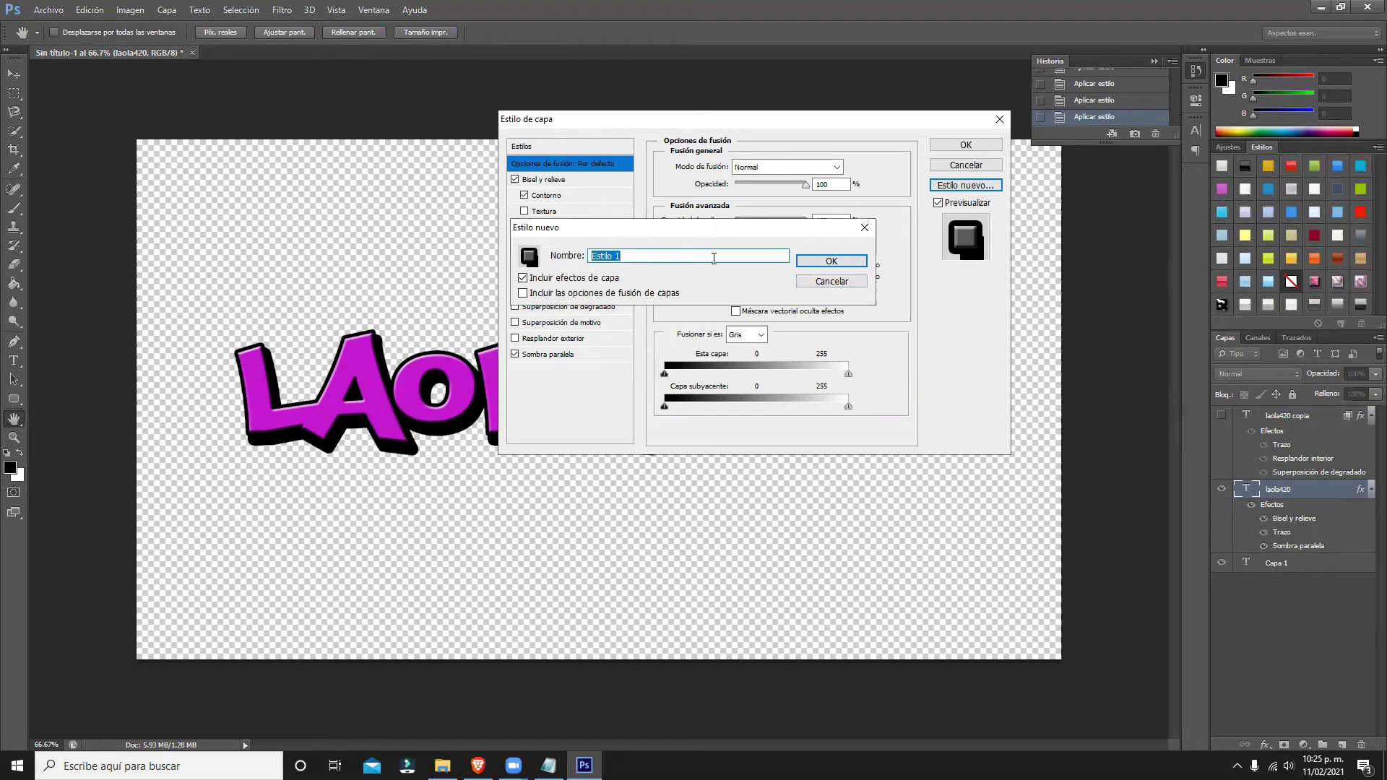
pyautogui.write('laola')
pyautogui.click(830, 261)
pyautogui.press('Return')
pyautogui.scroll(-5, 1367, 288)
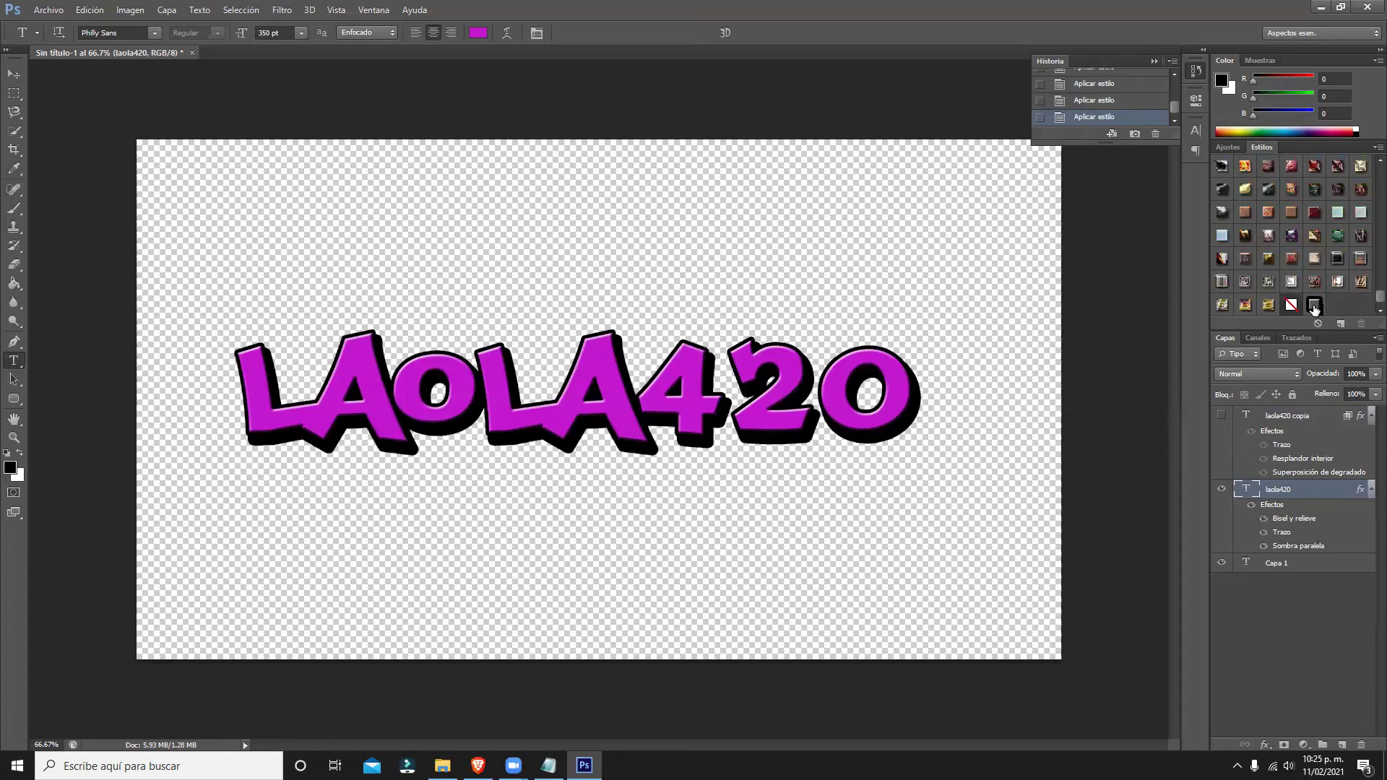
# Show the laola420 copia layer, hide the original purple text, and select the copy.
pyautogui.click(1220, 415)
pyautogui.click(1221, 489)
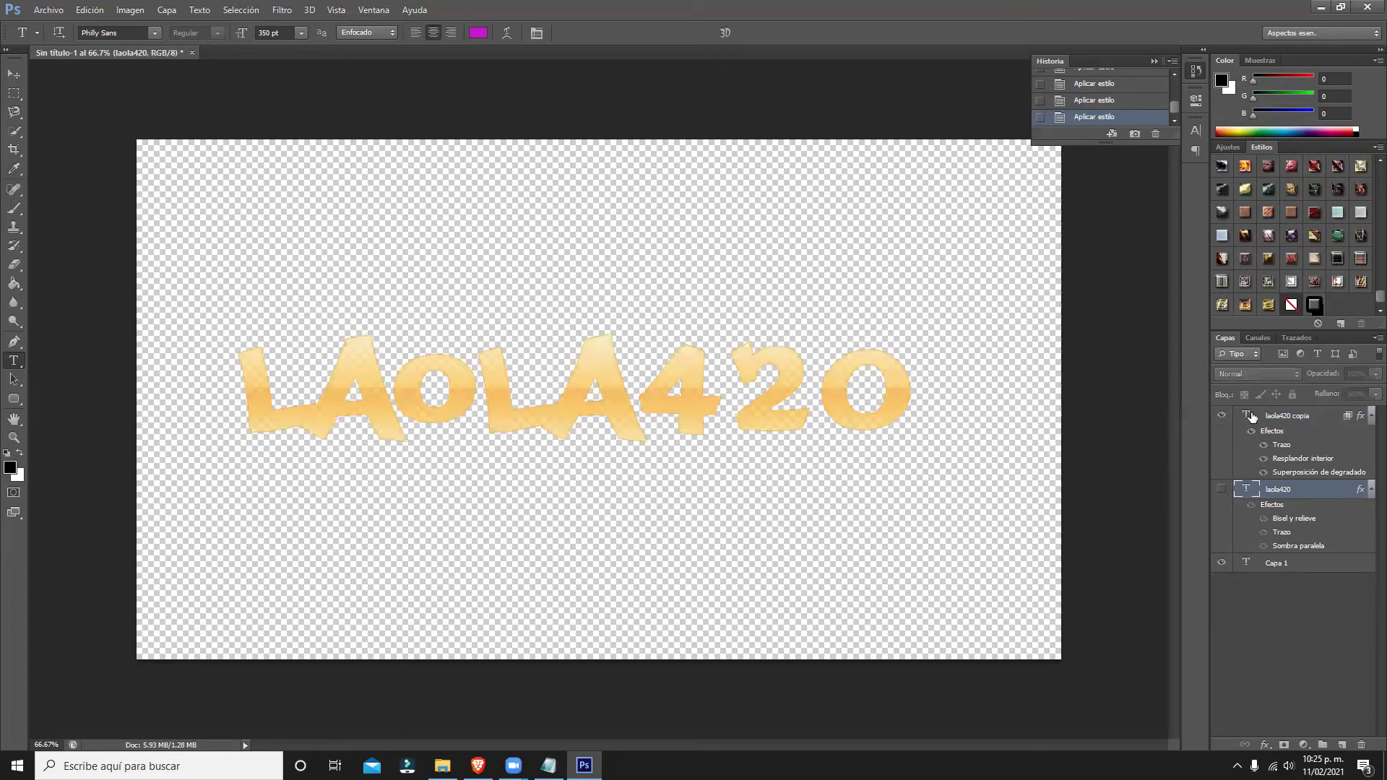
pyautogui.click(1297, 415)
pyautogui.click(1326, 305)
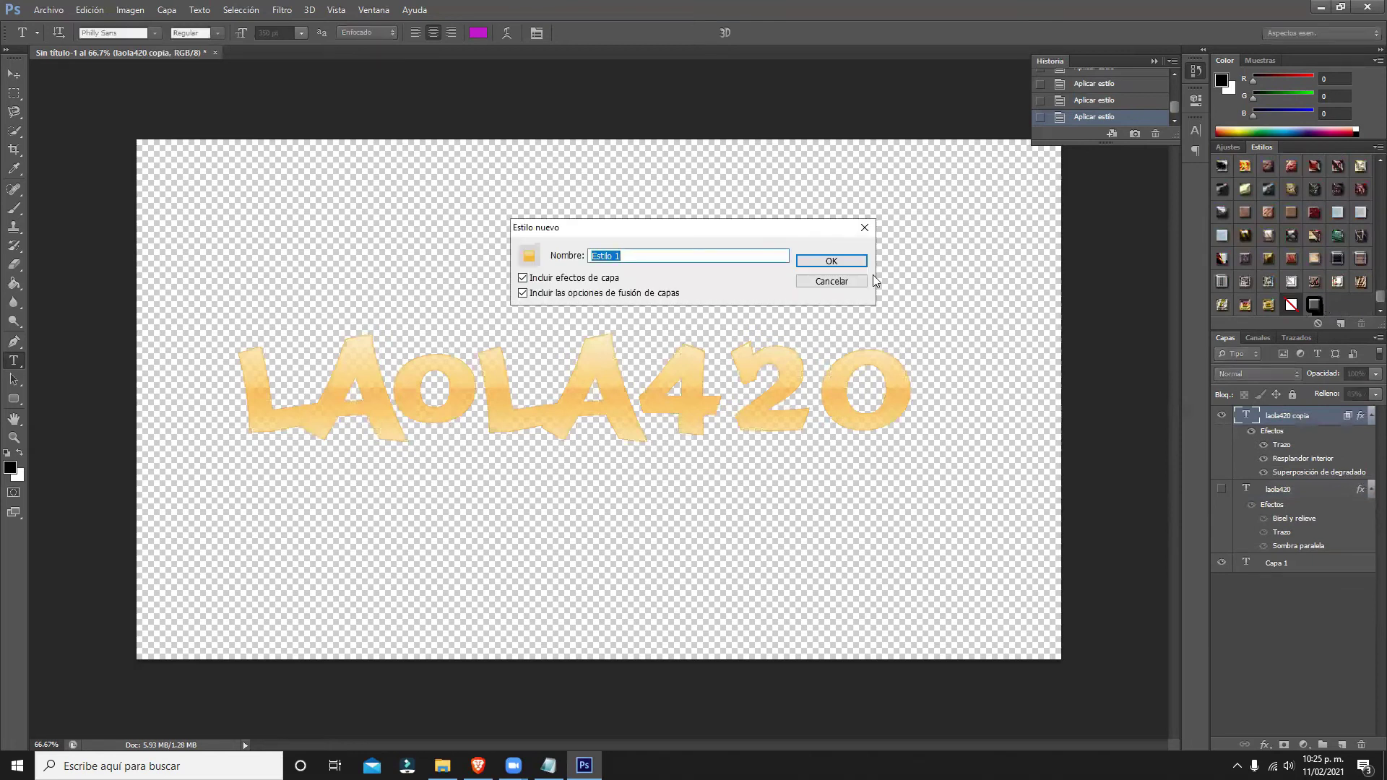
pyautogui.click(812, 283)
# Apply the saved laola style to the copy, clear its effects, then reapply laola.
pyautogui.click(1314, 304)
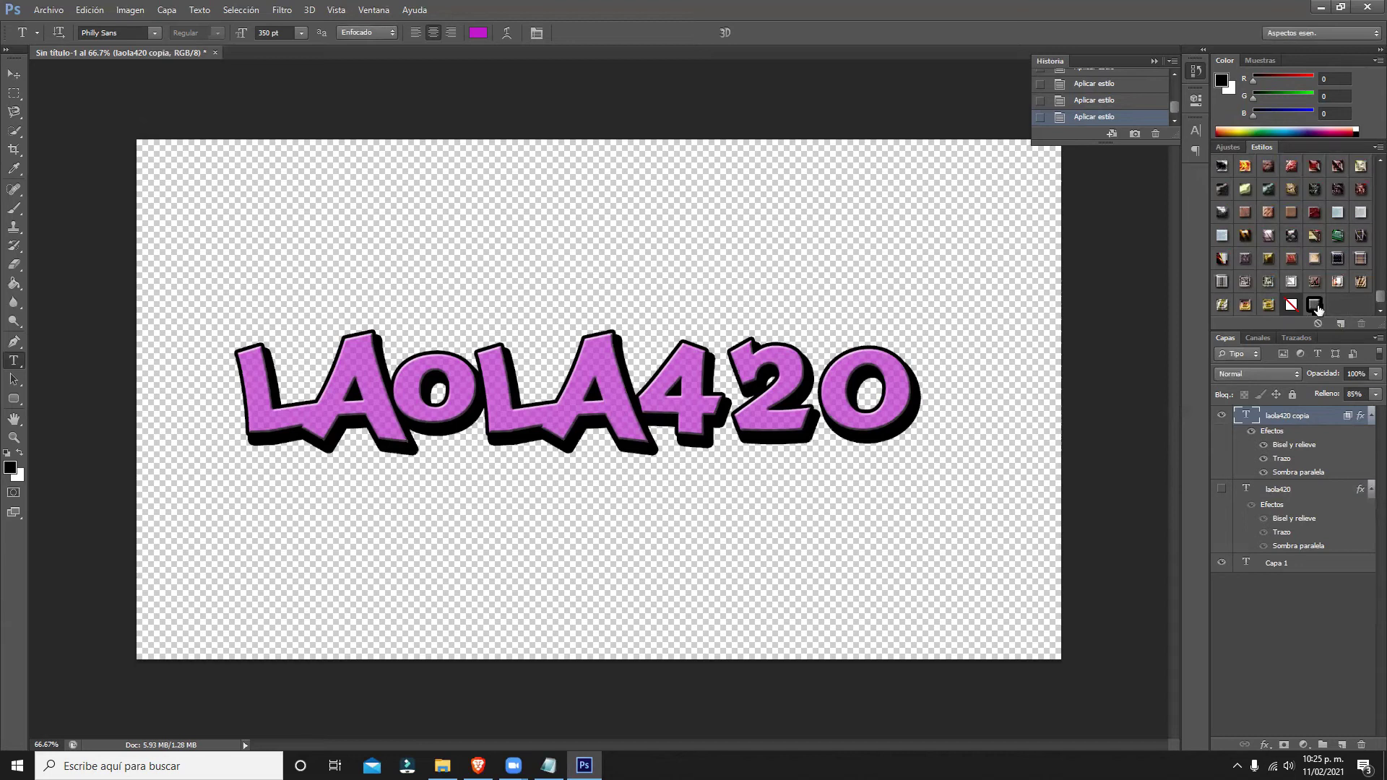
pyautogui.moveTo(1314, 305)
pyautogui.mouseDown()
pyautogui.moveTo(1335, 322)
pyautogui.moveTo(1239, 419)
pyautogui.mouseUp()
pyautogui.scroll(10, 1357, 217)
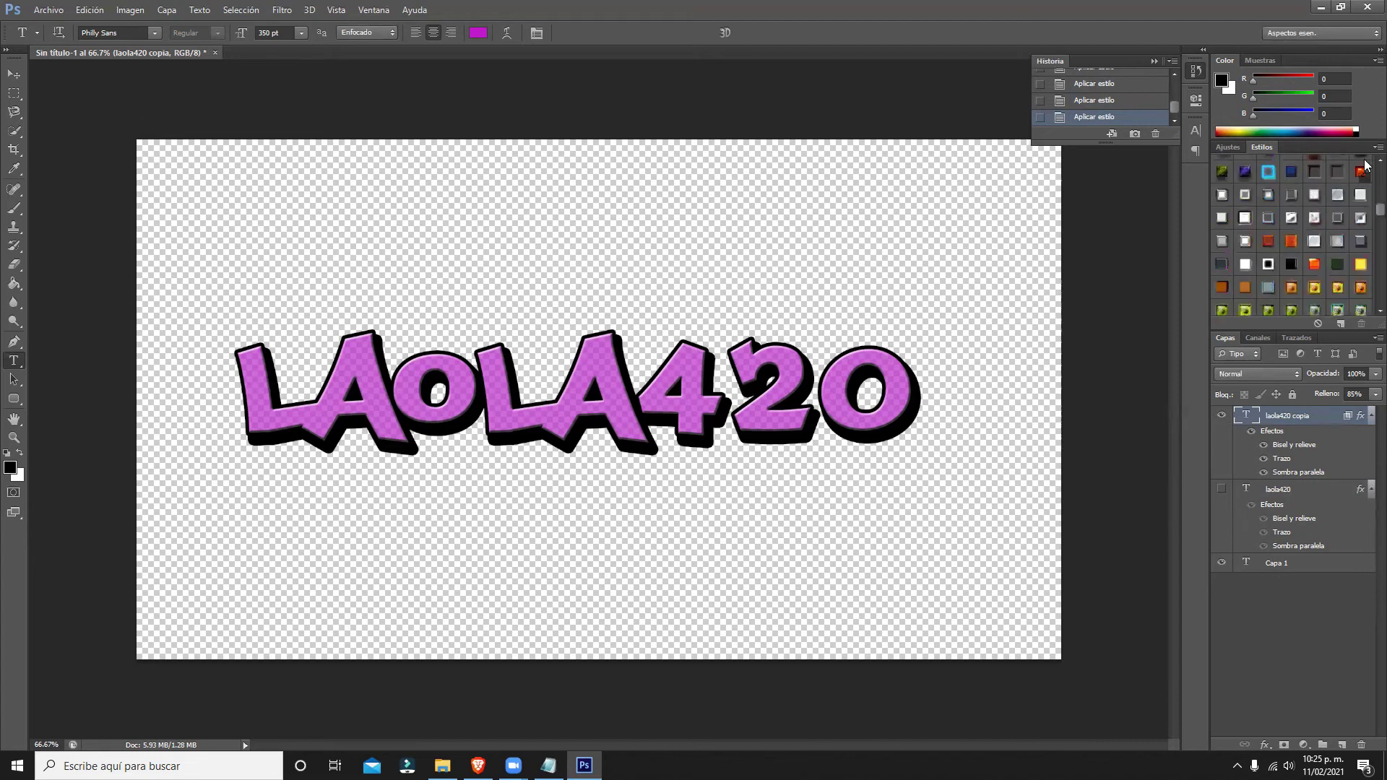
pyautogui.click(1221, 165)
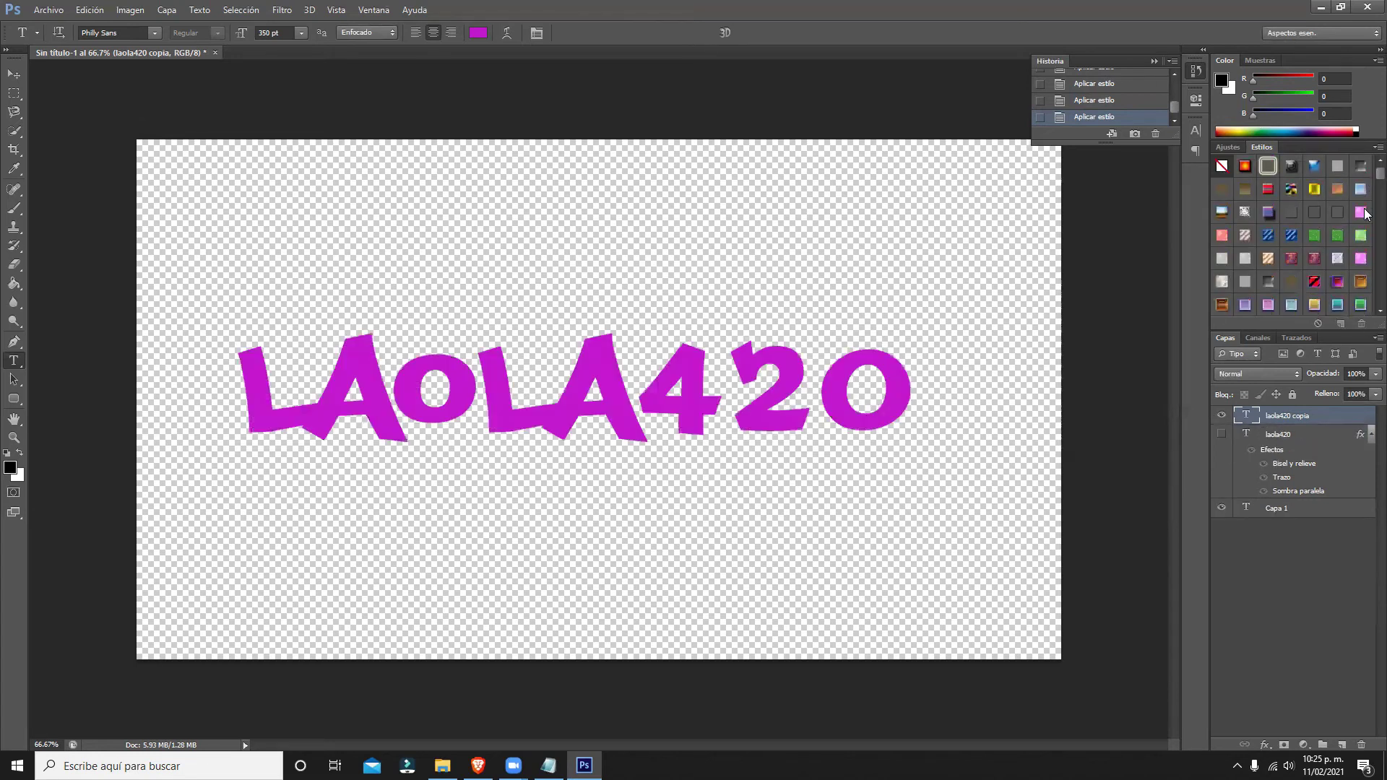
pyautogui.scroll(-10, 1368, 216)
pyautogui.click(1316, 308)
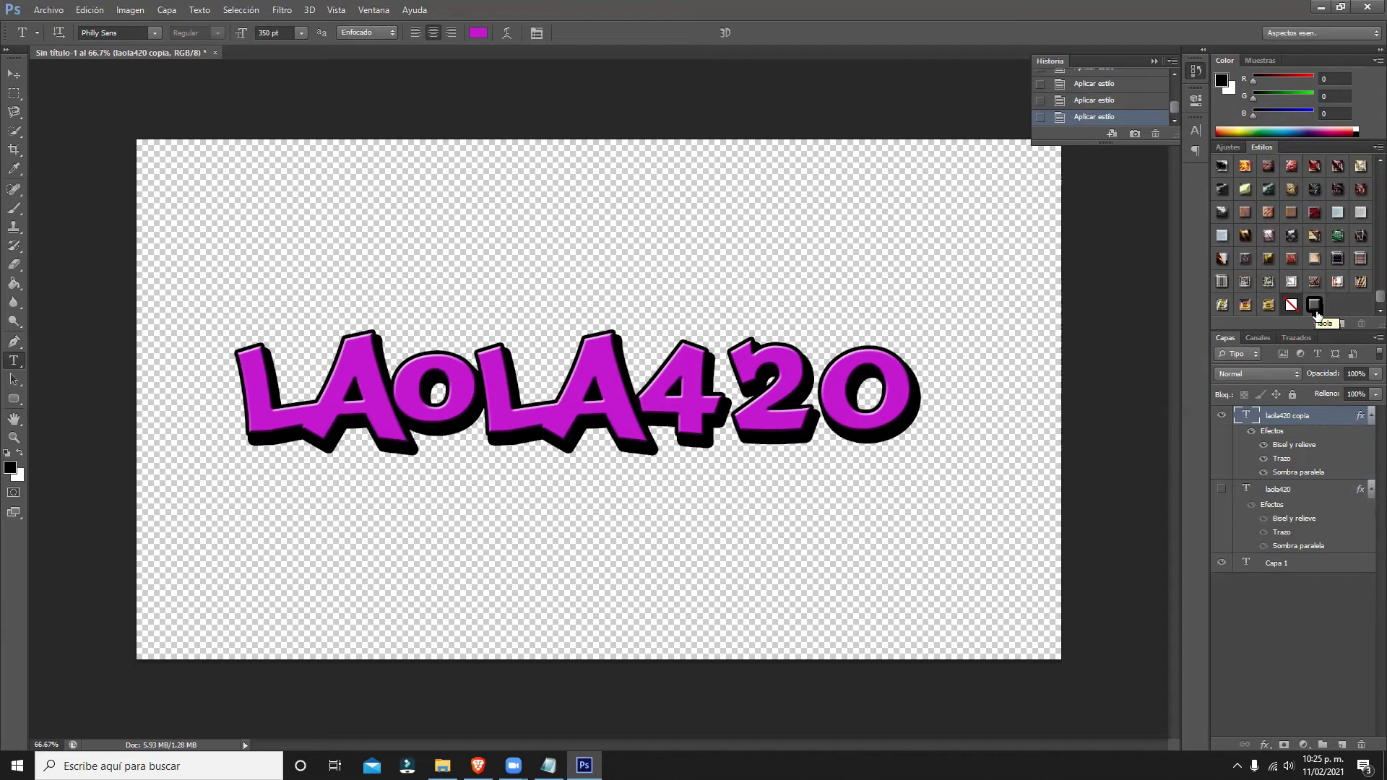
# Try a red chrome preset on the copy, ending on a green glossy style.
pyautogui.scroll(2, 1313, 260)
pyautogui.scroll(1, 1311, 249)
pyautogui.click(1312, 236)
pyautogui.scroll(2, 1310, 246)
pyautogui.scroll(2, 1309, 249)
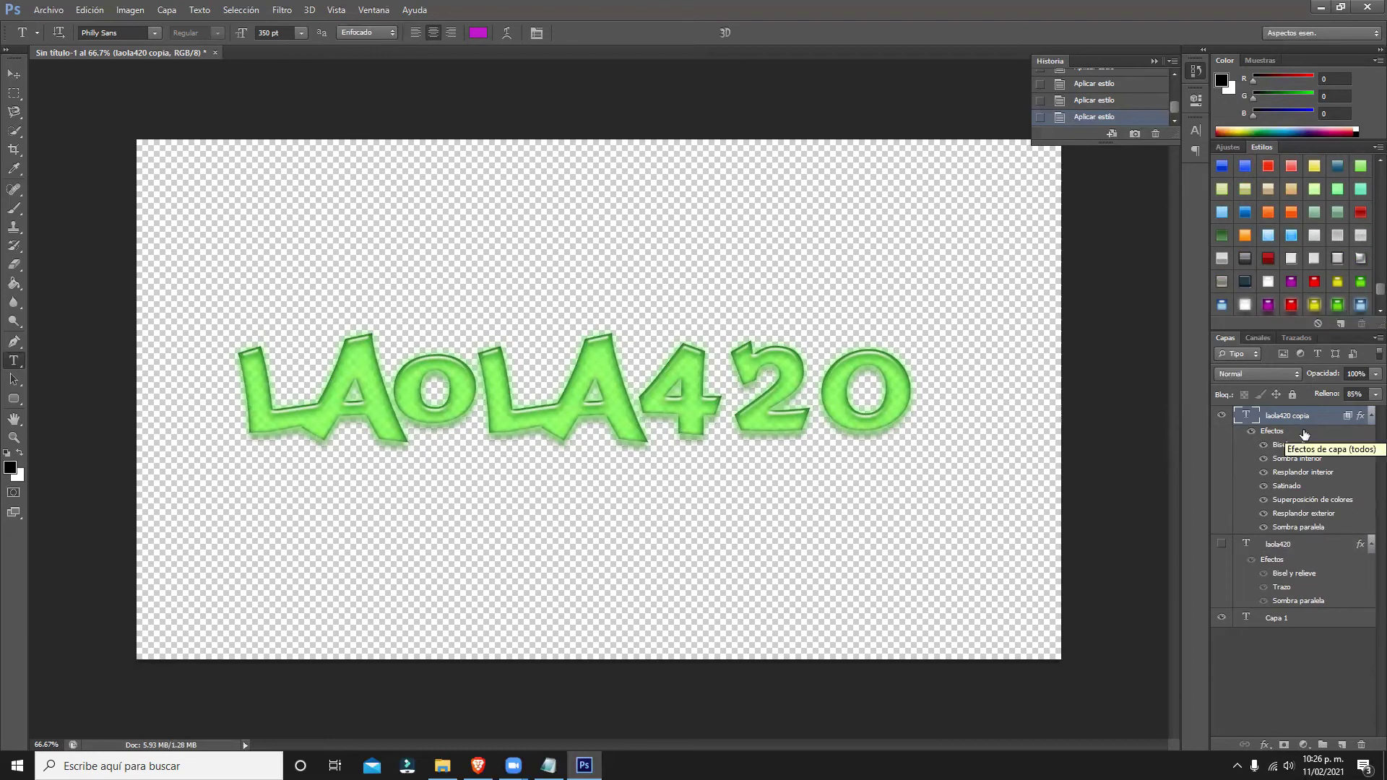
# Show the purple laola420 text again, move the green copy down and the purple text up.
pyautogui.click(1222, 546)
pyautogui.click(14, 73)
pyautogui.moveTo(787, 417); pyautogui.dragTo(777, 565)
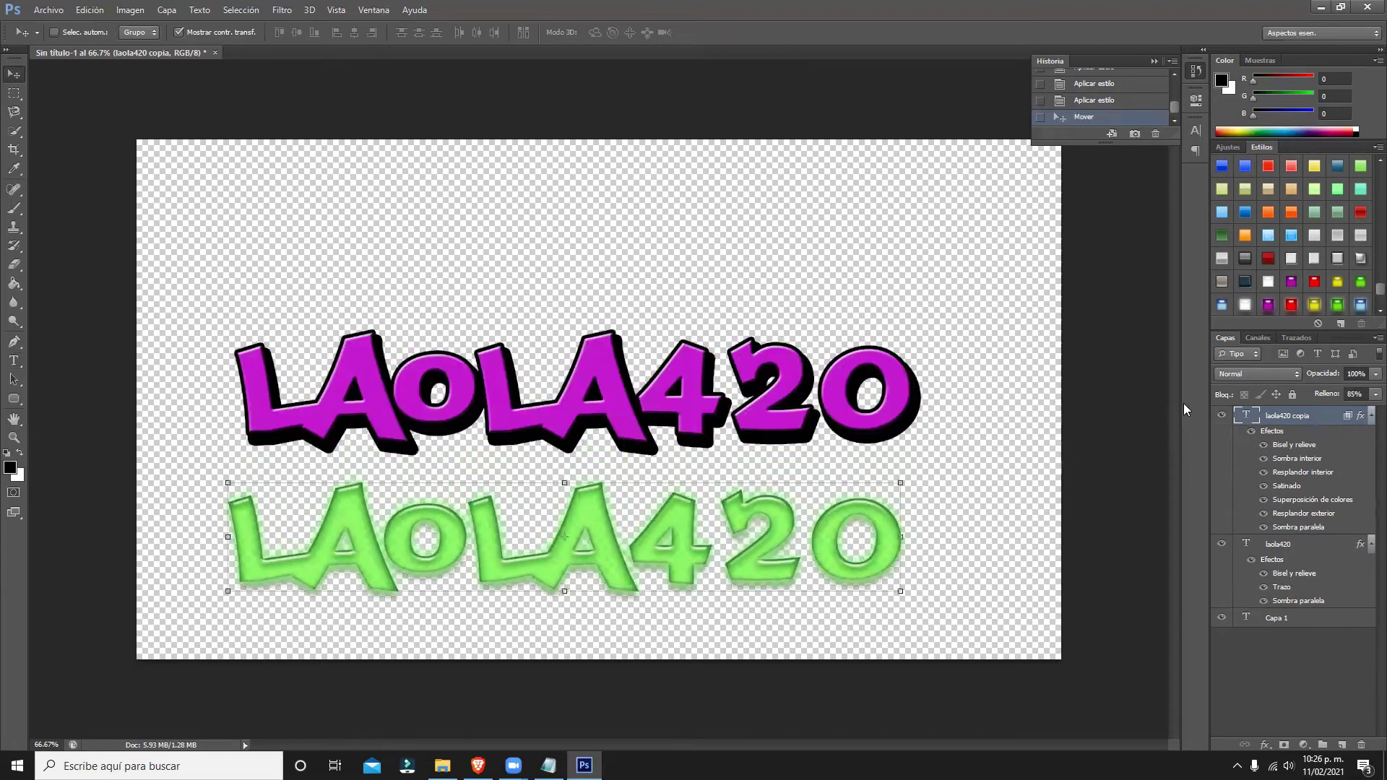
pyautogui.click(1286, 544)
pyautogui.moveTo(769, 389); pyautogui.dragTo(769, 267)
# Nudge the green copy up and slightly right so it sits beneath the purple text.
pyautogui.click(1292, 416)
pyautogui.moveTo(828, 529); pyautogui.dragTo(849, 454)
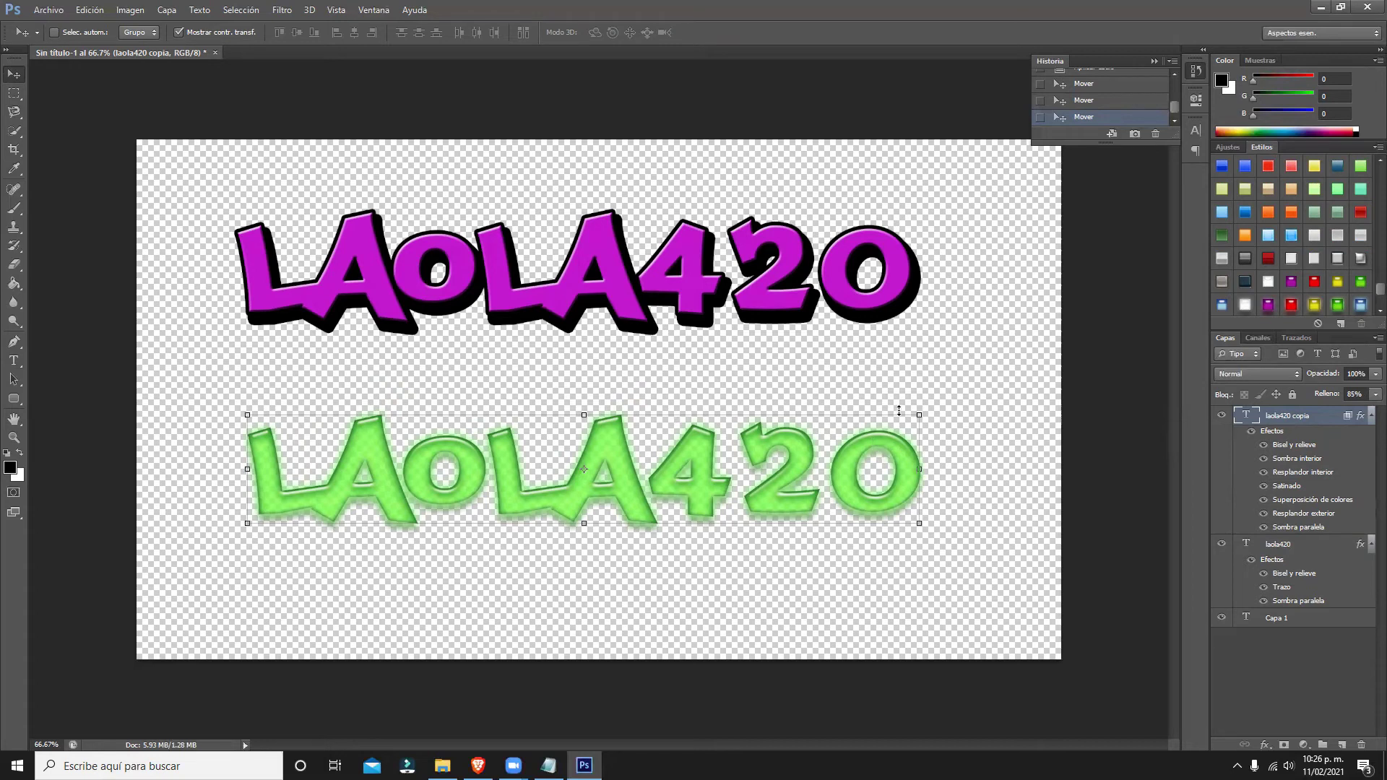
pyautogui.scroll(1, 1296, 252)
pyautogui.scroll(1, 1296, 252)
pyautogui.scroll(1, 1297, 252)
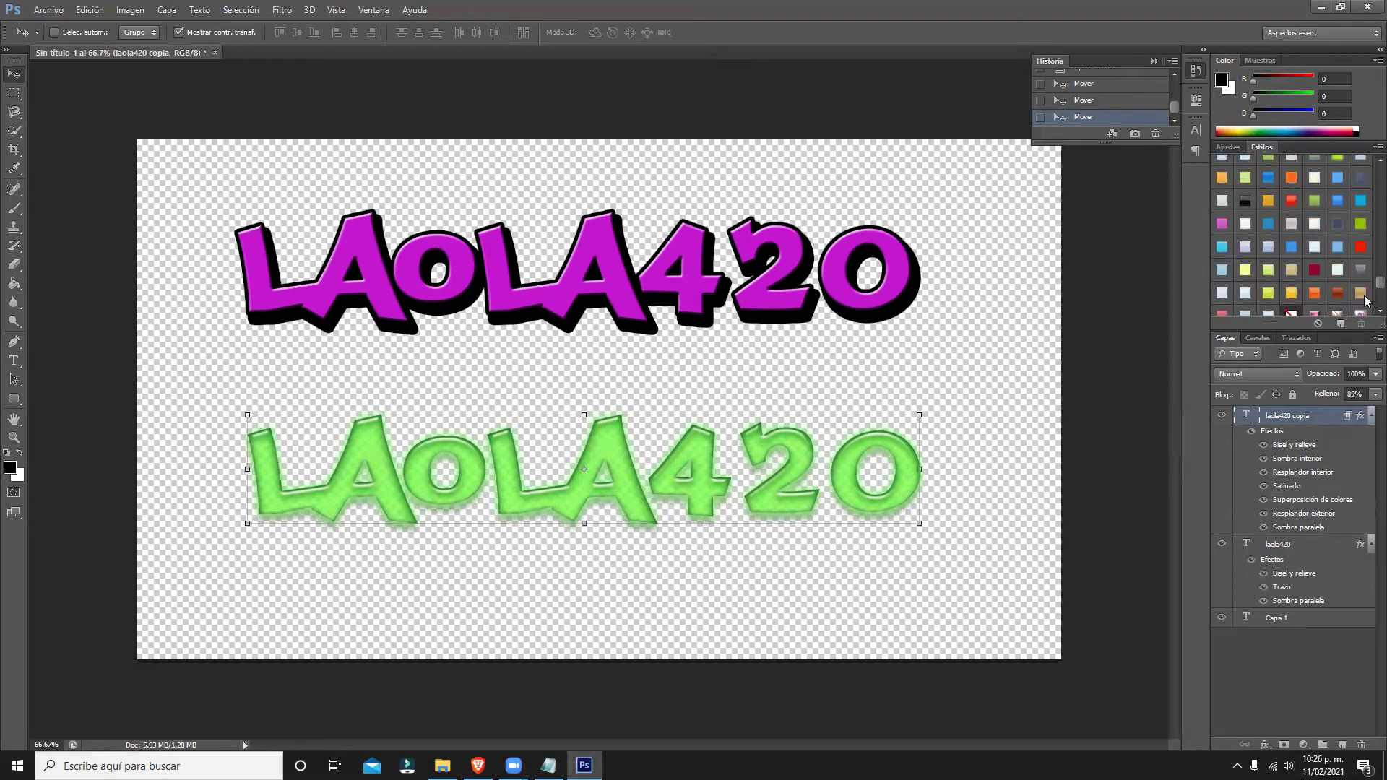
pyautogui.scroll(2, 1221, 257)
pyautogui.scroll(2, 1221, 256)
pyautogui.scroll(2, 1221, 257)
pyautogui.scroll(2, 1220, 256)
pyautogui.scroll(2, 1221, 256)
pyautogui.scroll(2, 1336, 260)
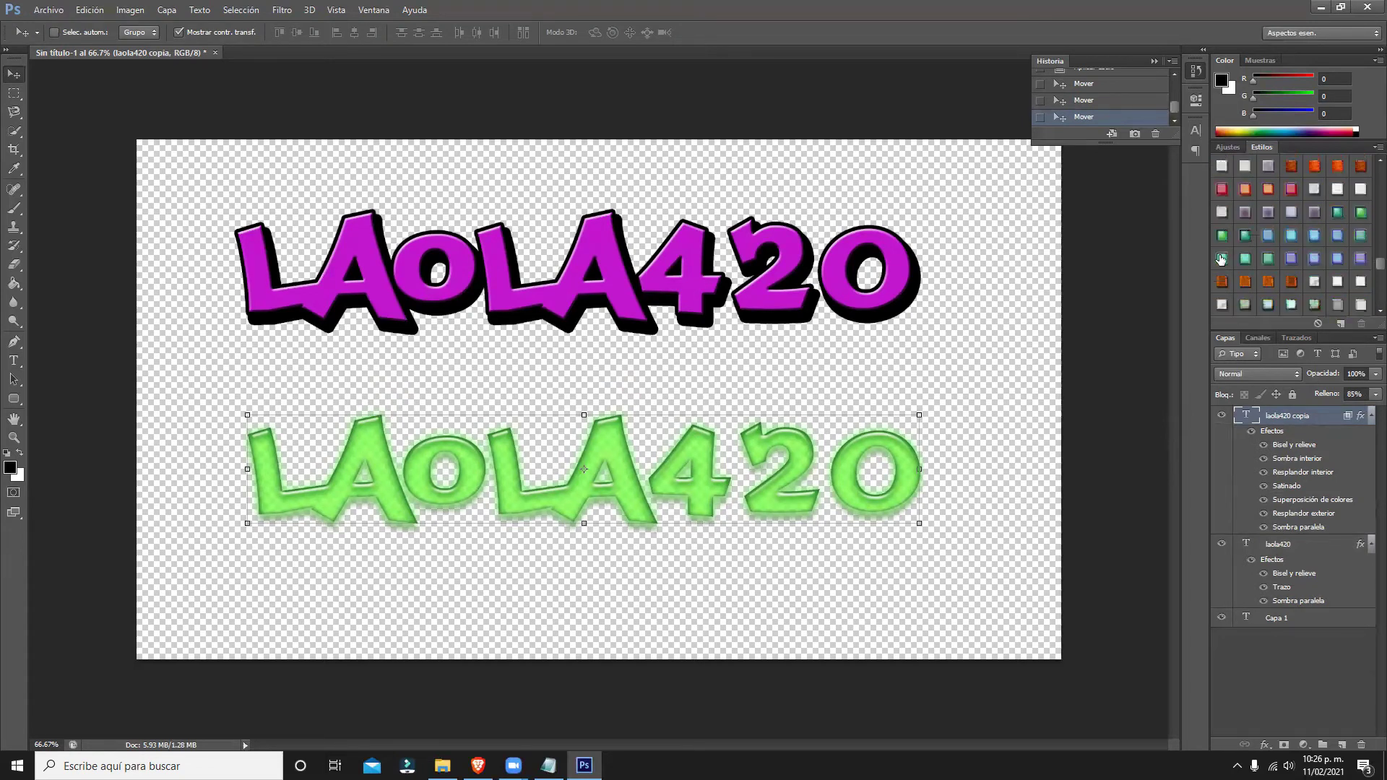
pyautogui.scroll(2, 1365, 267)
pyautogui.scroll(-3, 1363, 269)
pyautogui.scroll(-2, 1358, 275)
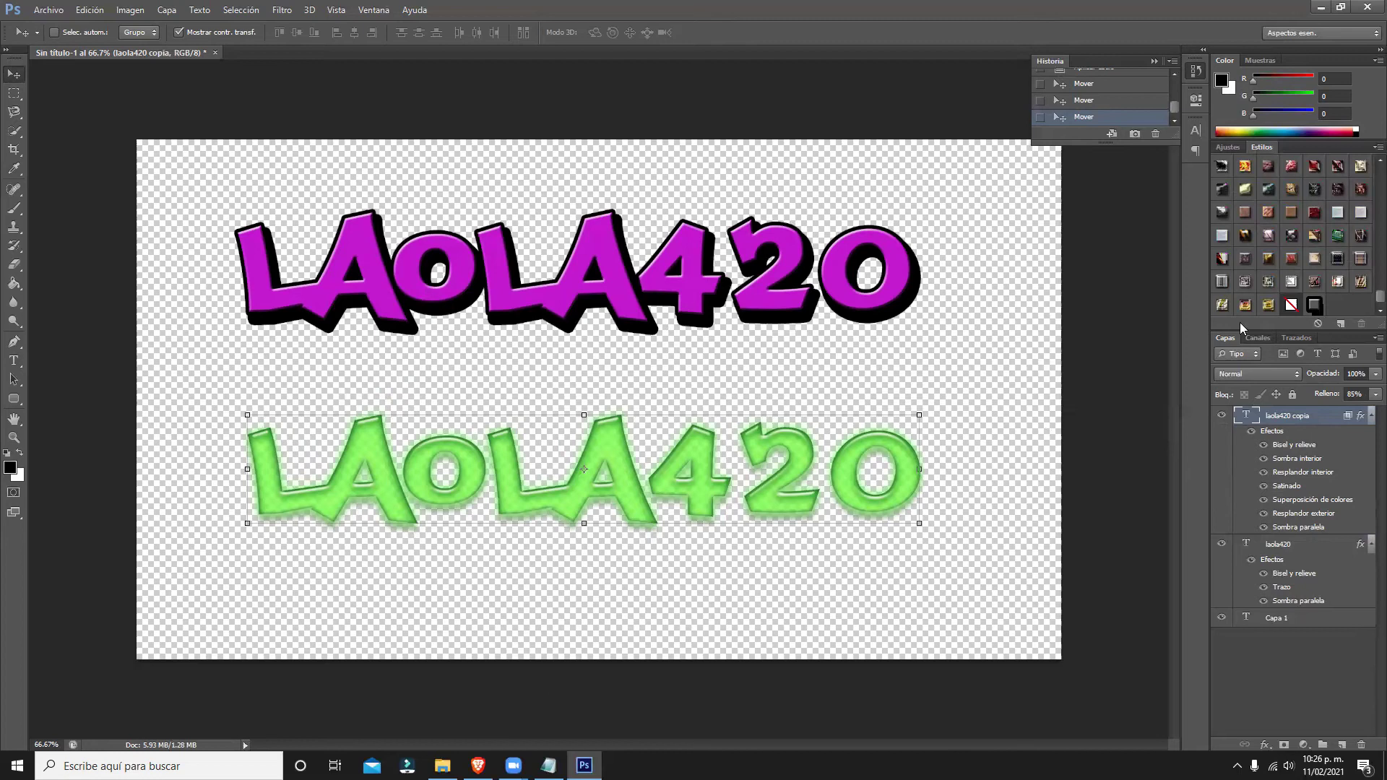
# Hide the green copy and move the purple laola420 text back to the canvas centre.
pyautogui.click(1221, 416)
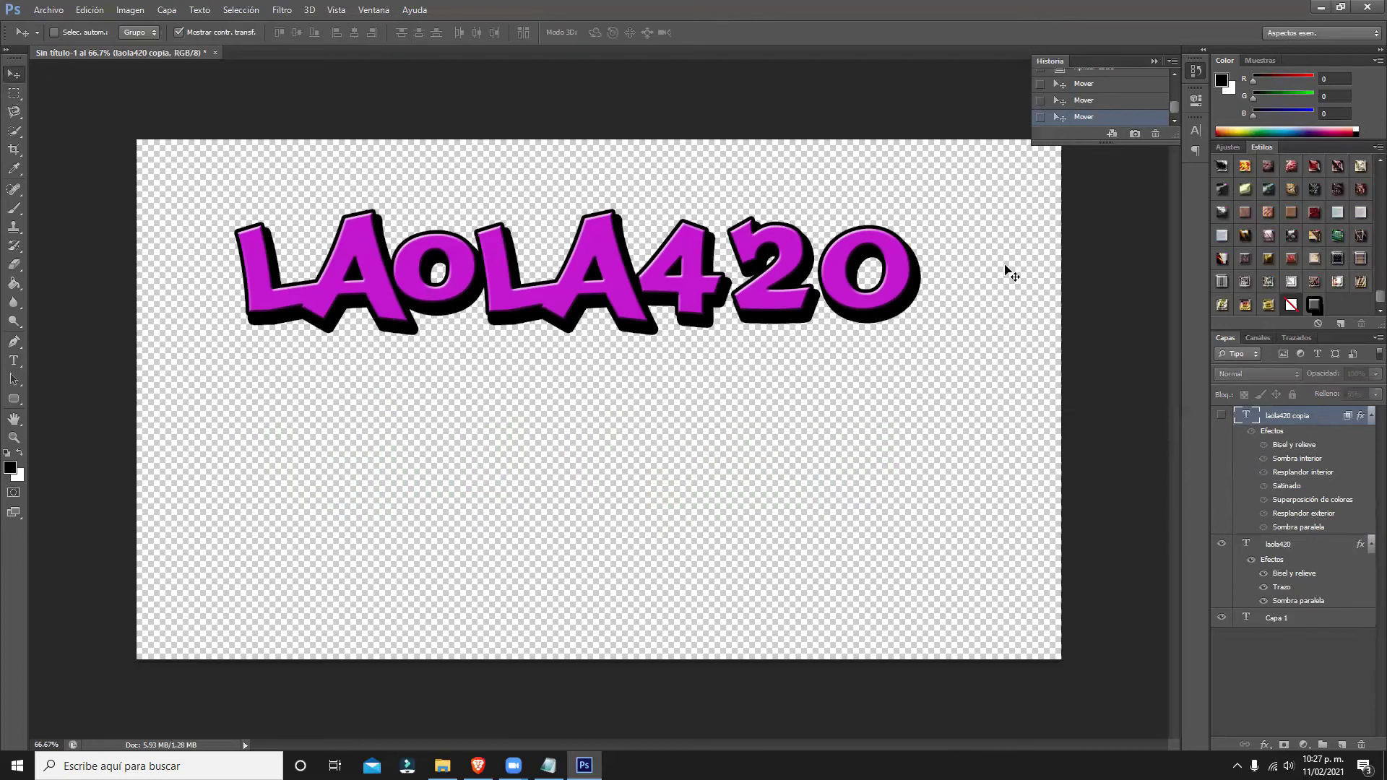
pyautogui.click(1305, 544)
pyautogui.moveTo(731, 281)
pyautogui.mouseDown()
pyautogui.moveTo(720, 362)
pyautogui.moveTo(740, 362)
pyautogui.moveTo(738, 386)
pyautogui.moveTo(740, 371)
pyautogui.mouseUp()
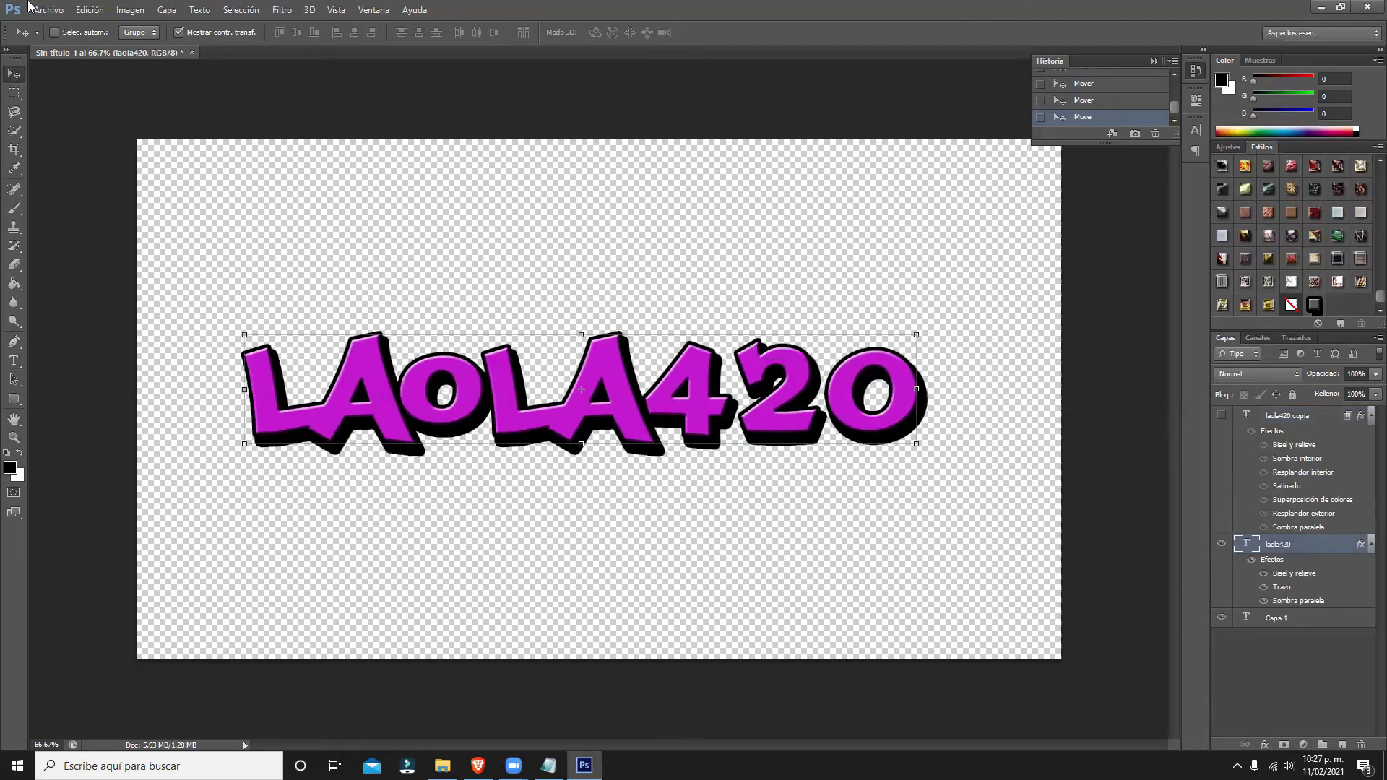
pyautogui.click(49, 9)
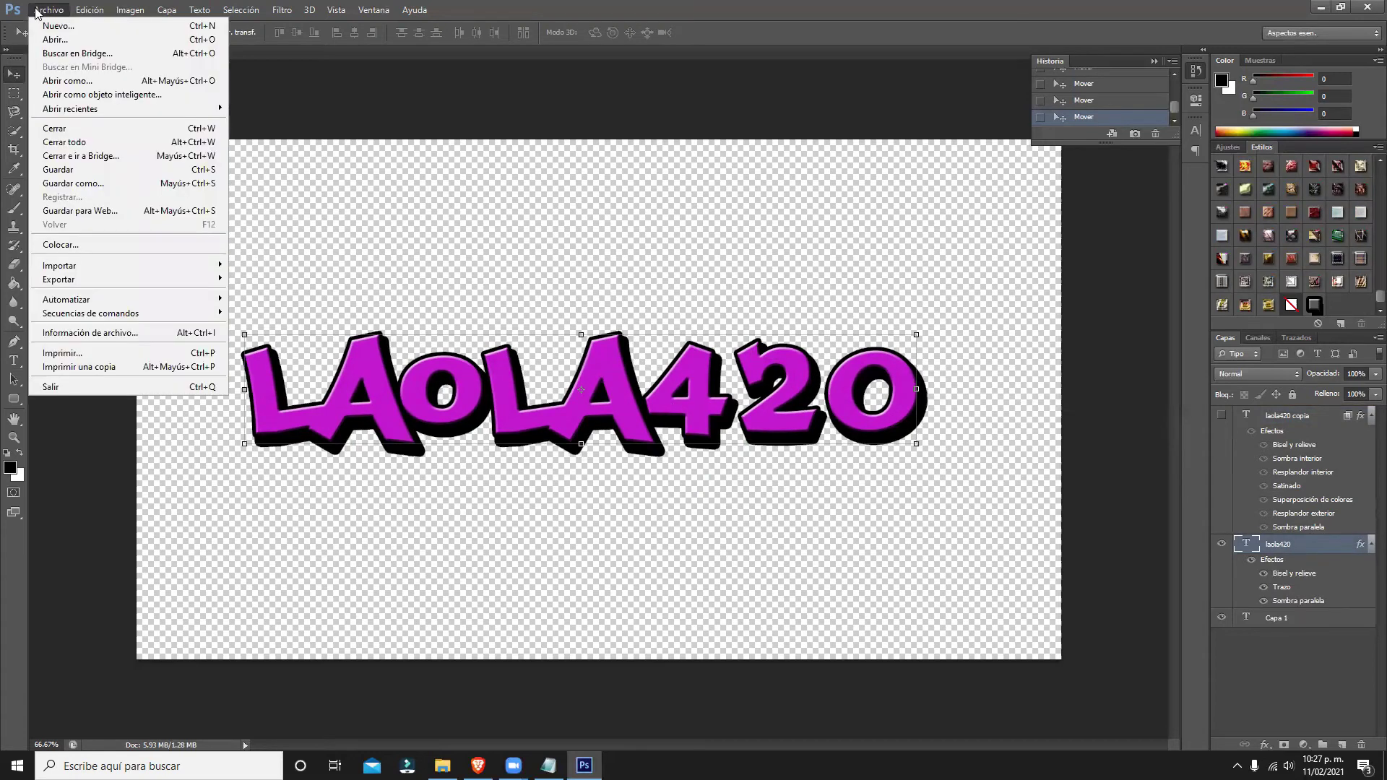
# Save the image to the desktop as laola420.png in PNG format, accepting the PNG options.
pyautogui.click(125, 185)
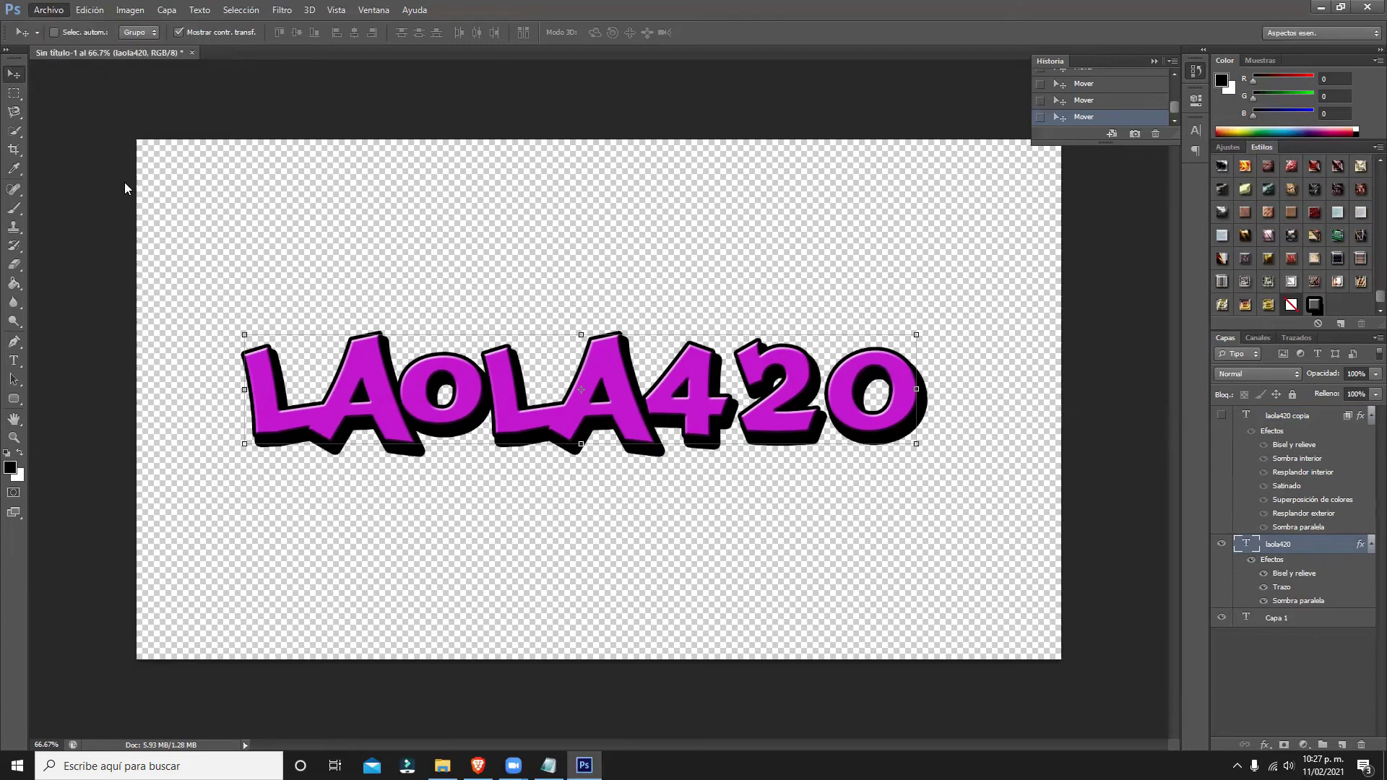
pyautogui.click(531, 217)
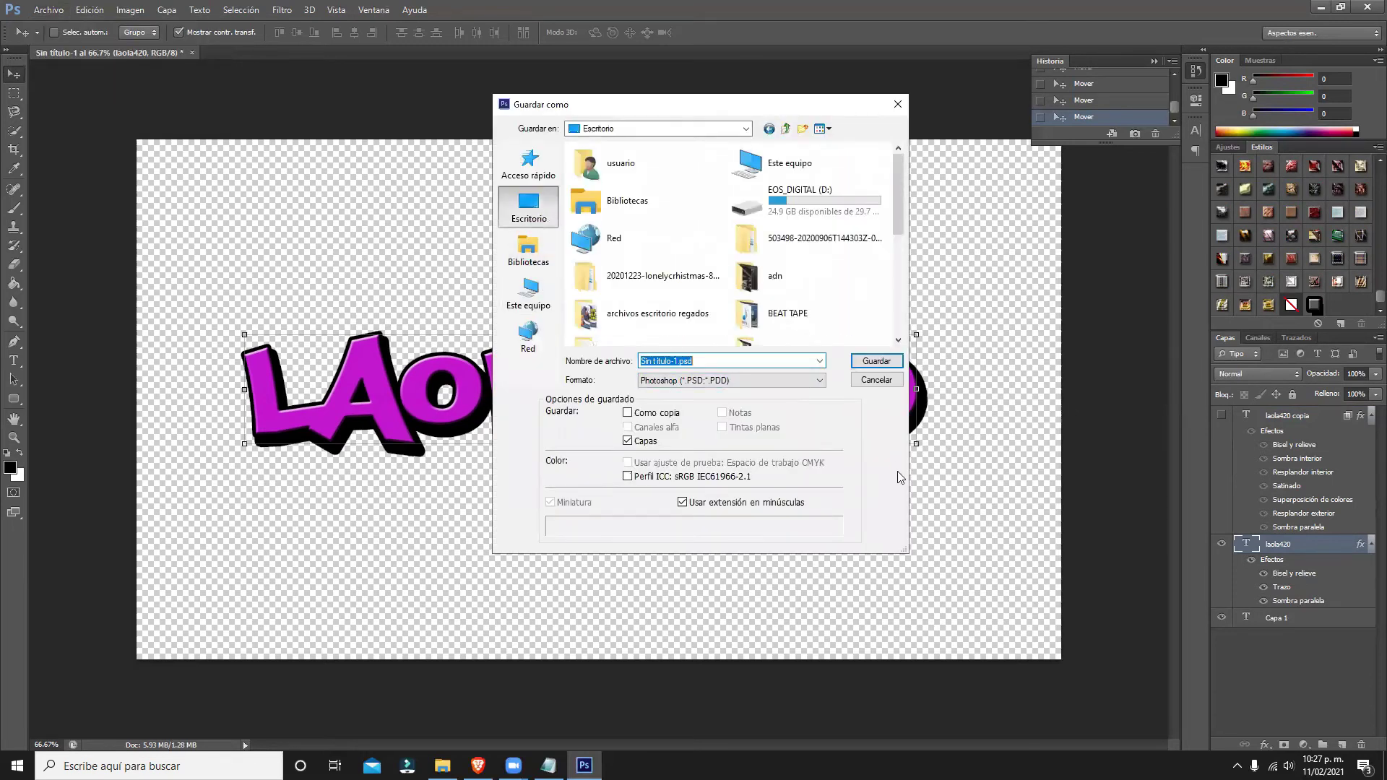
pyautogui.write('laola420')
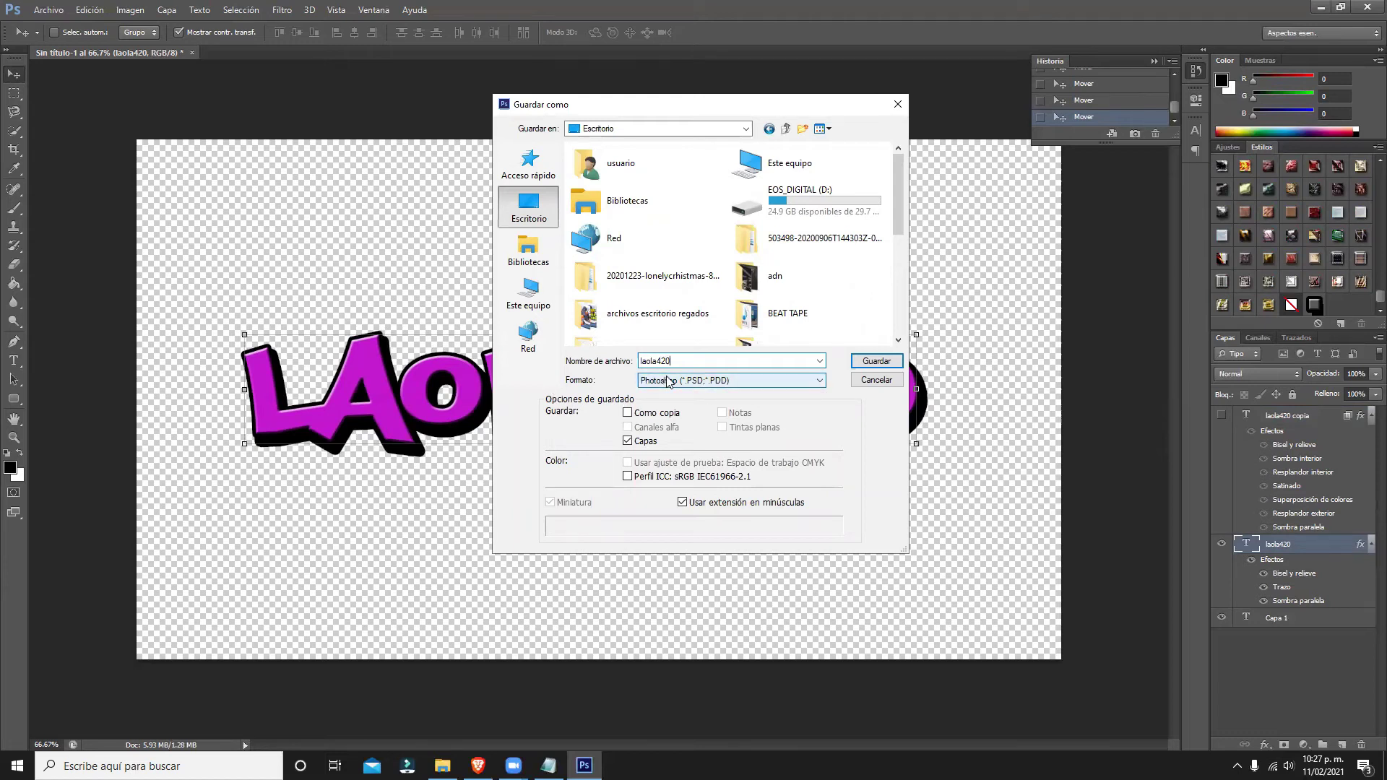
pyautogui.click(672, 380)
pyautogui.click(671, 382)
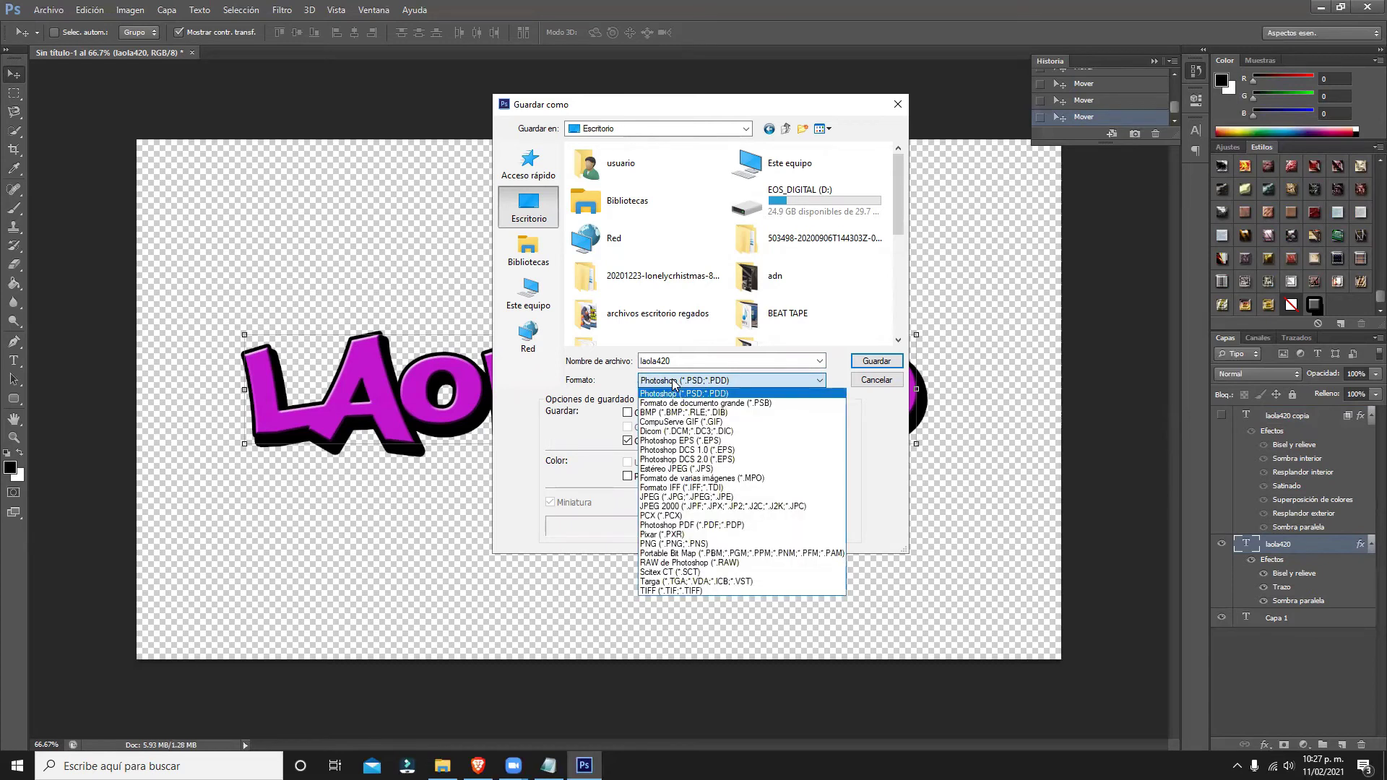
pyautogui.click(674, 544)
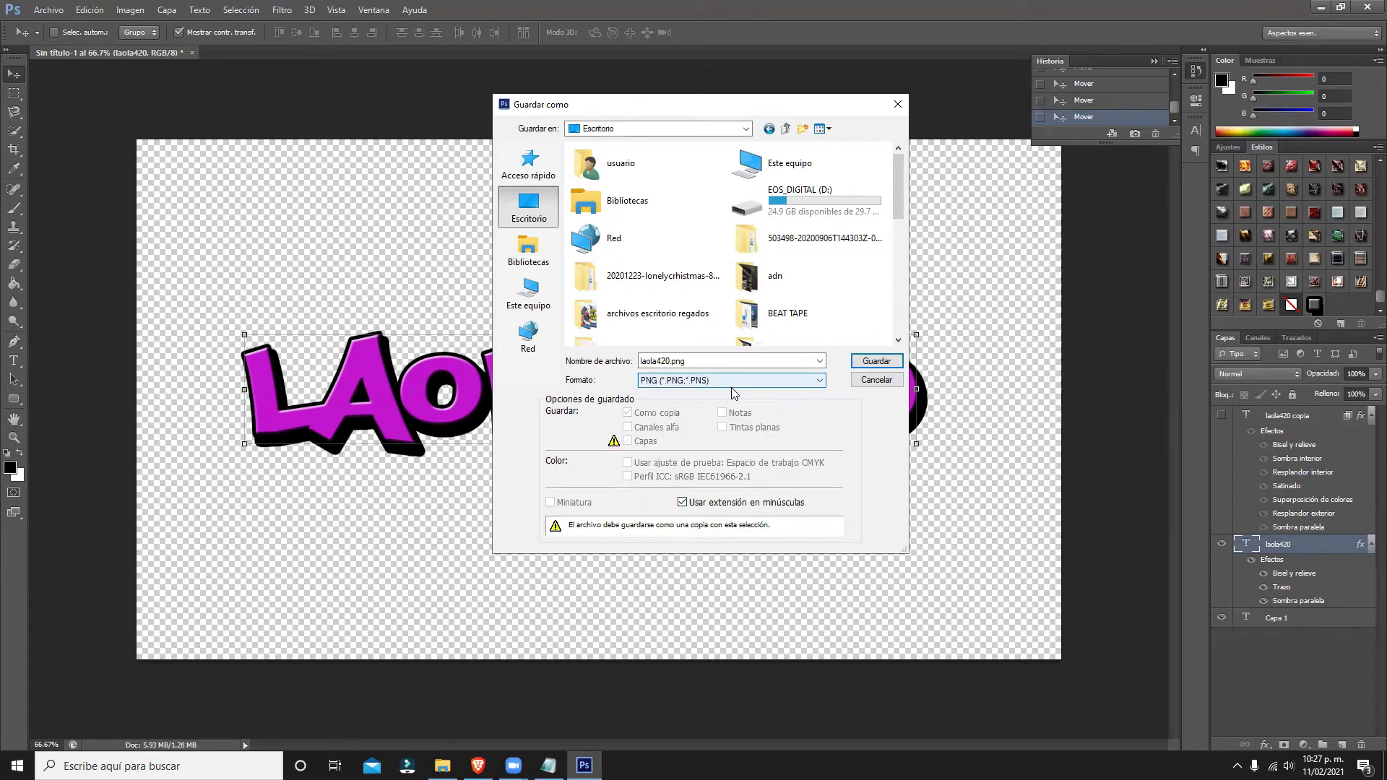
pyautogui.click(861, 371)
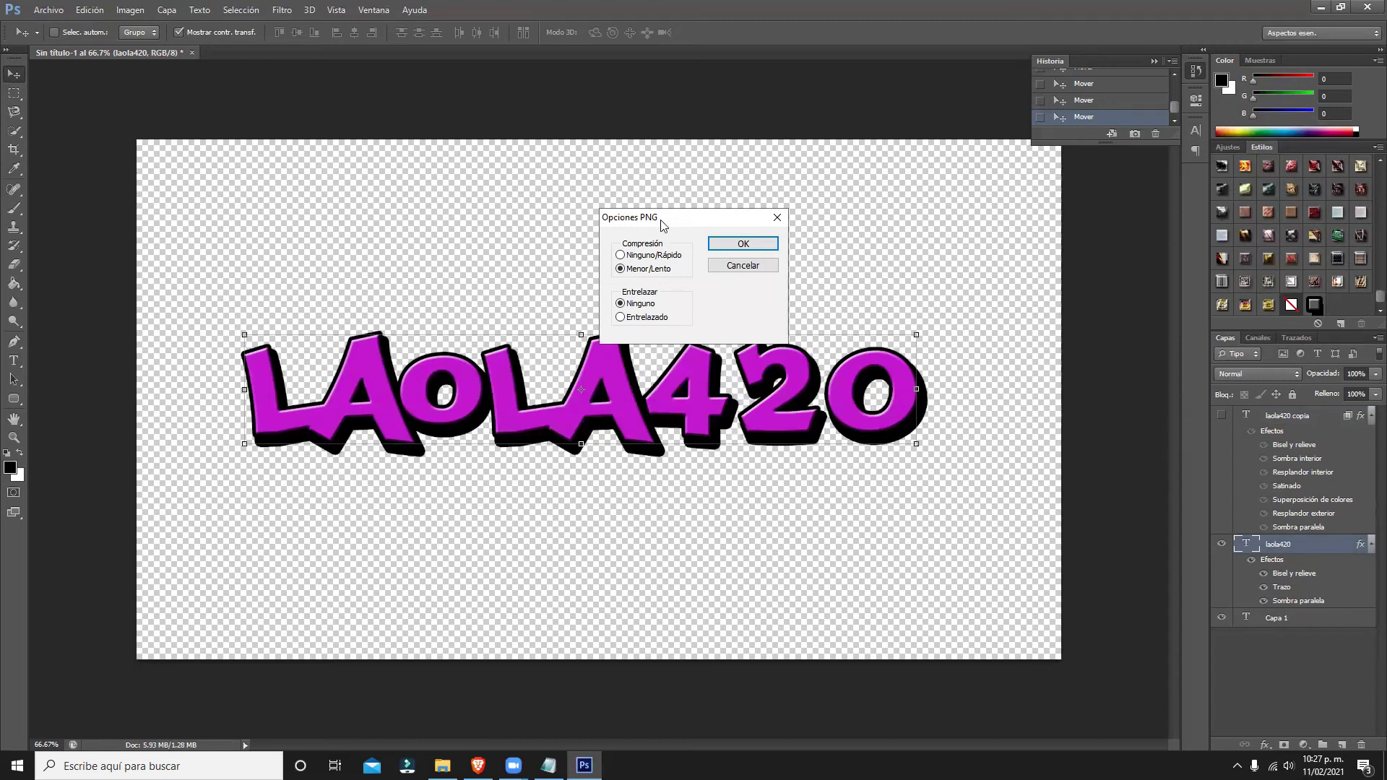
pyautogui.moveTo(660, 219); pyautogui.dragTo(651, 218)
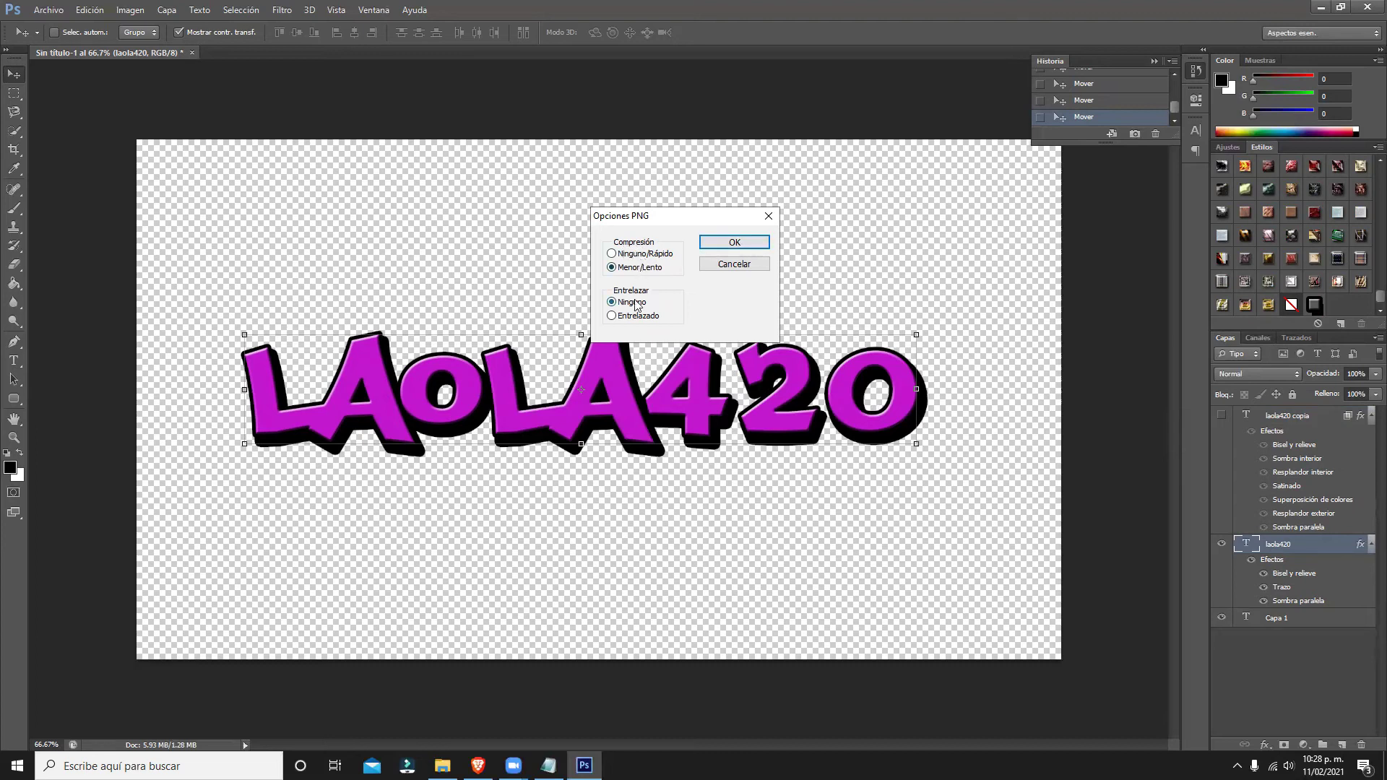
pyautogui.click(735, 244)
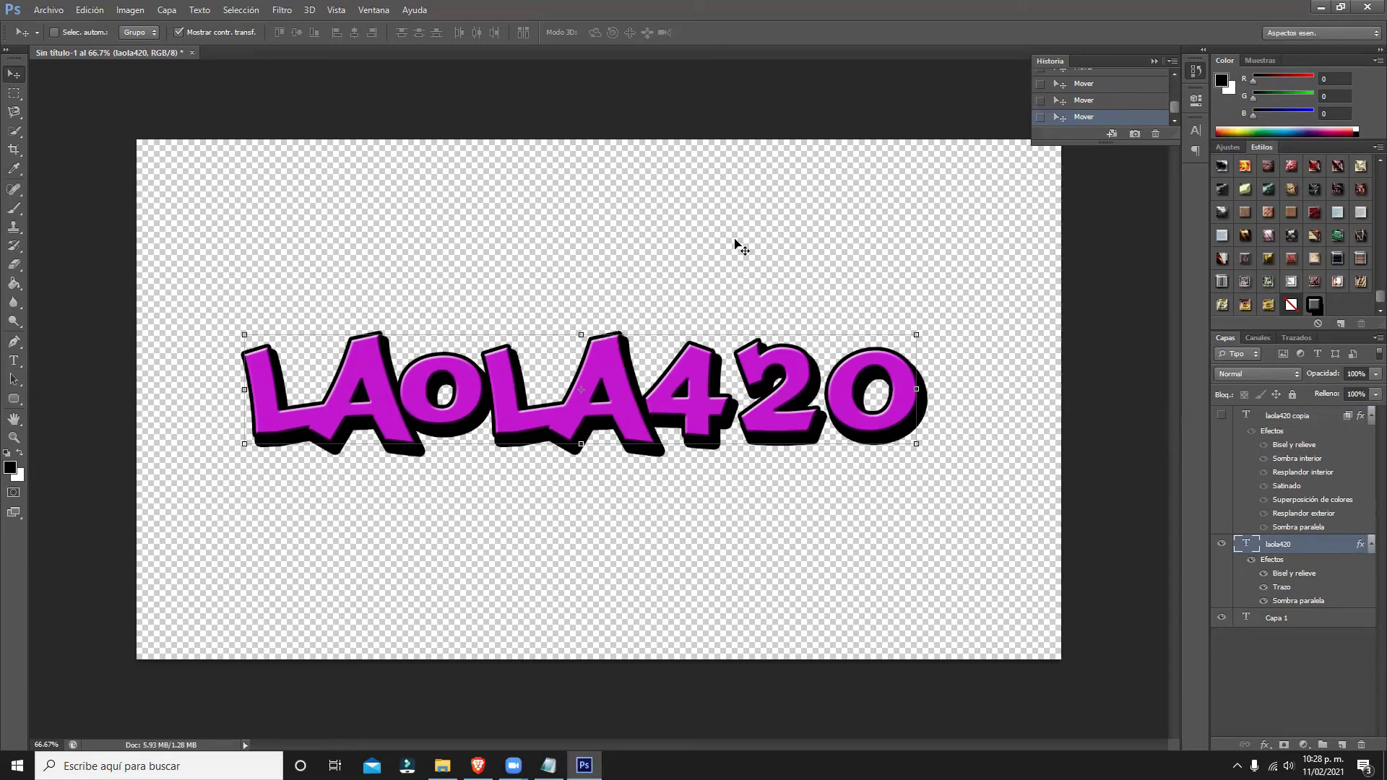
pyautogui.click(584, 764)
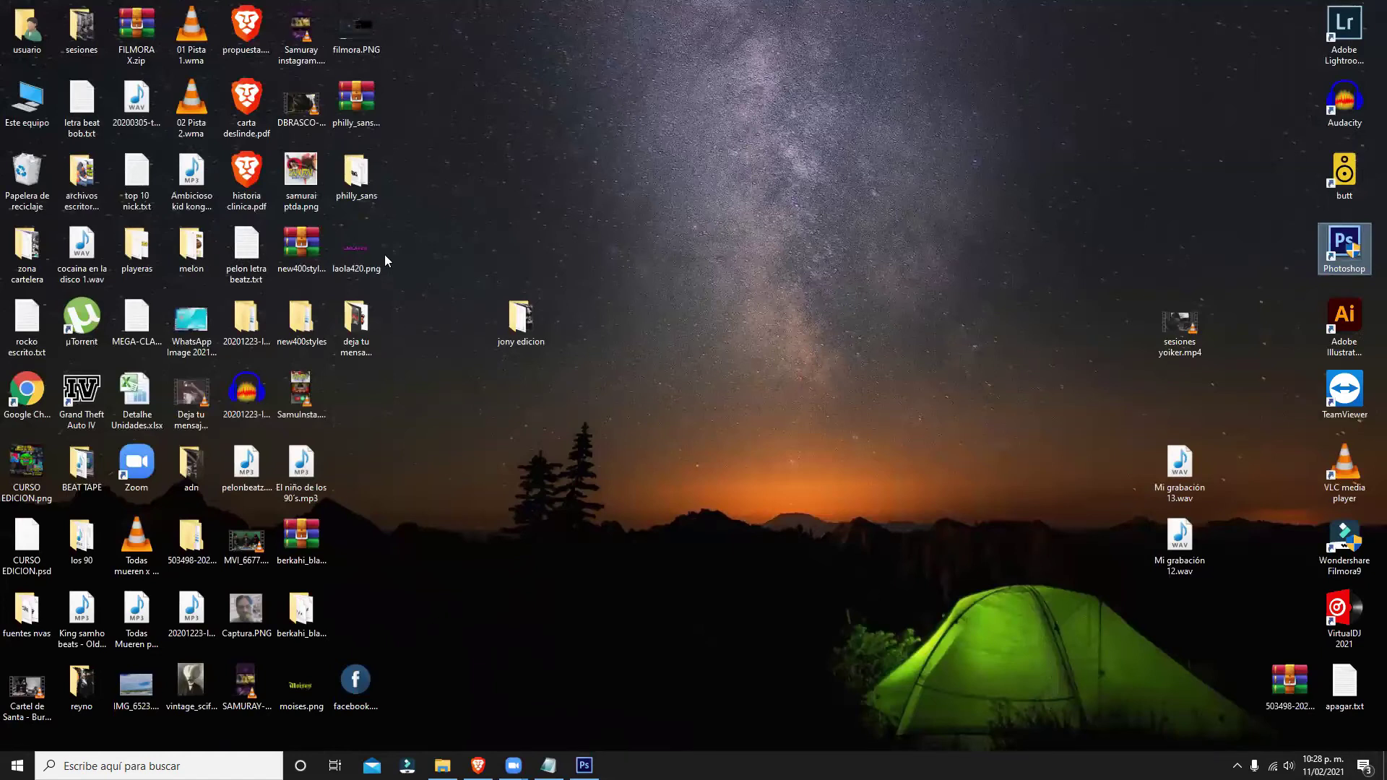
# Preview laola420.png in Picture Manager, compare it with Photoshop, then bring Brave forward.
pyautogui.click(379, 241)
pyautogui.doubleClick(379, 241)
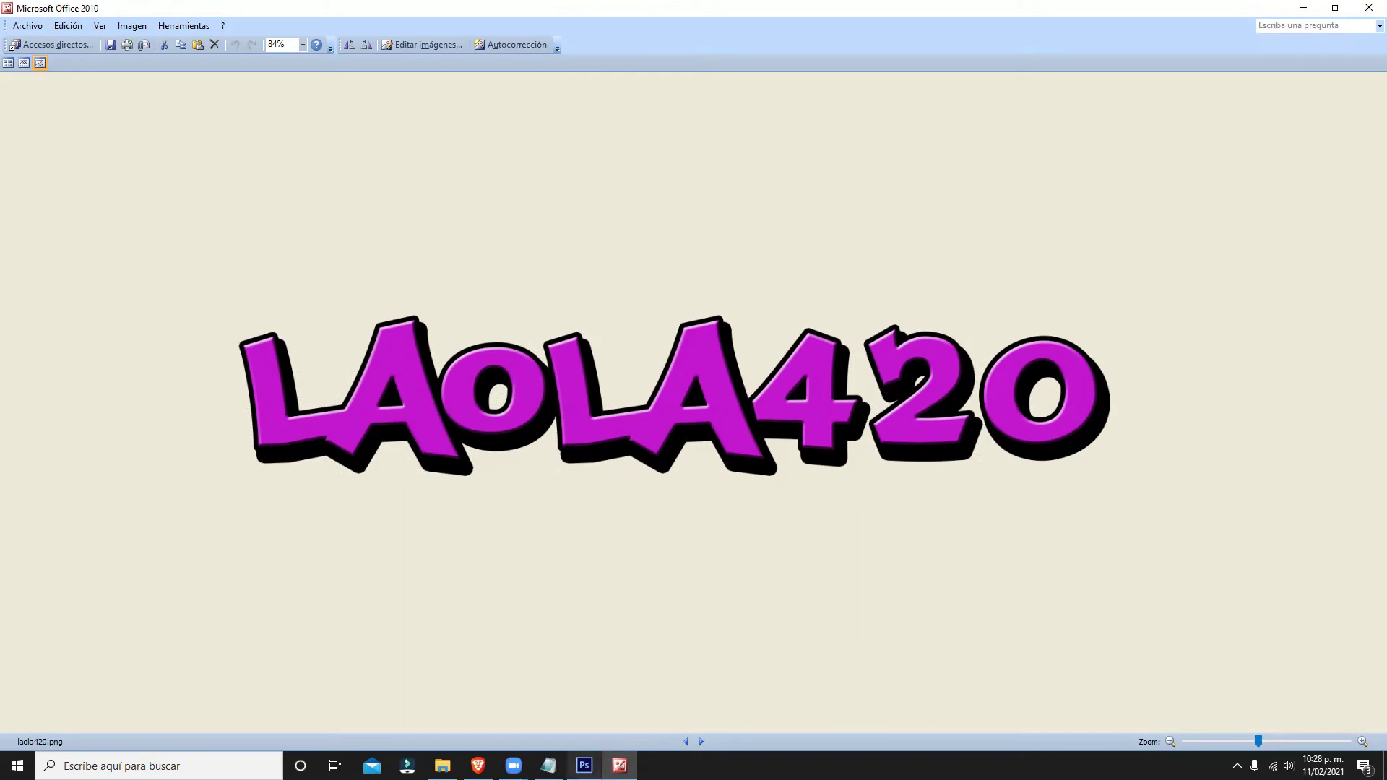
pyautogui.click(585, 765)
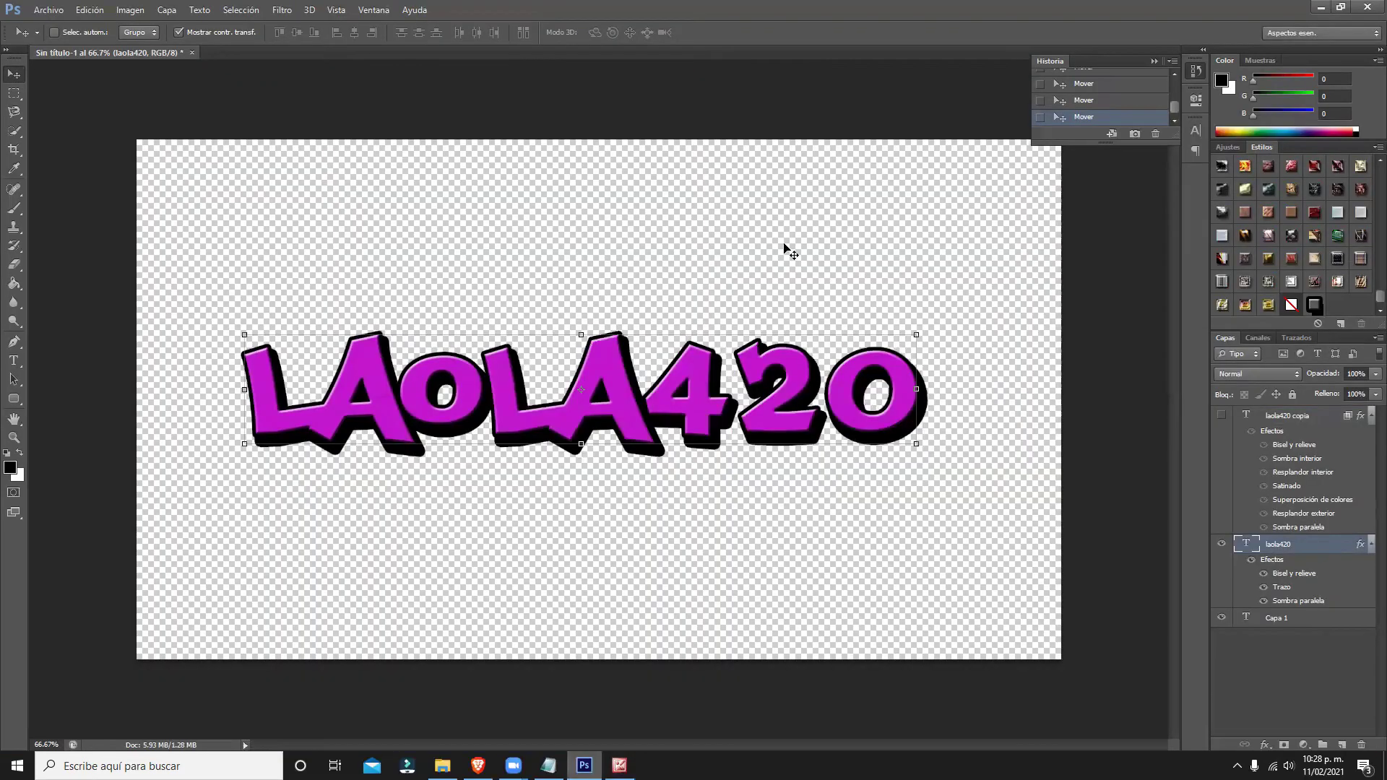
pyautogui.click(1320, 6)
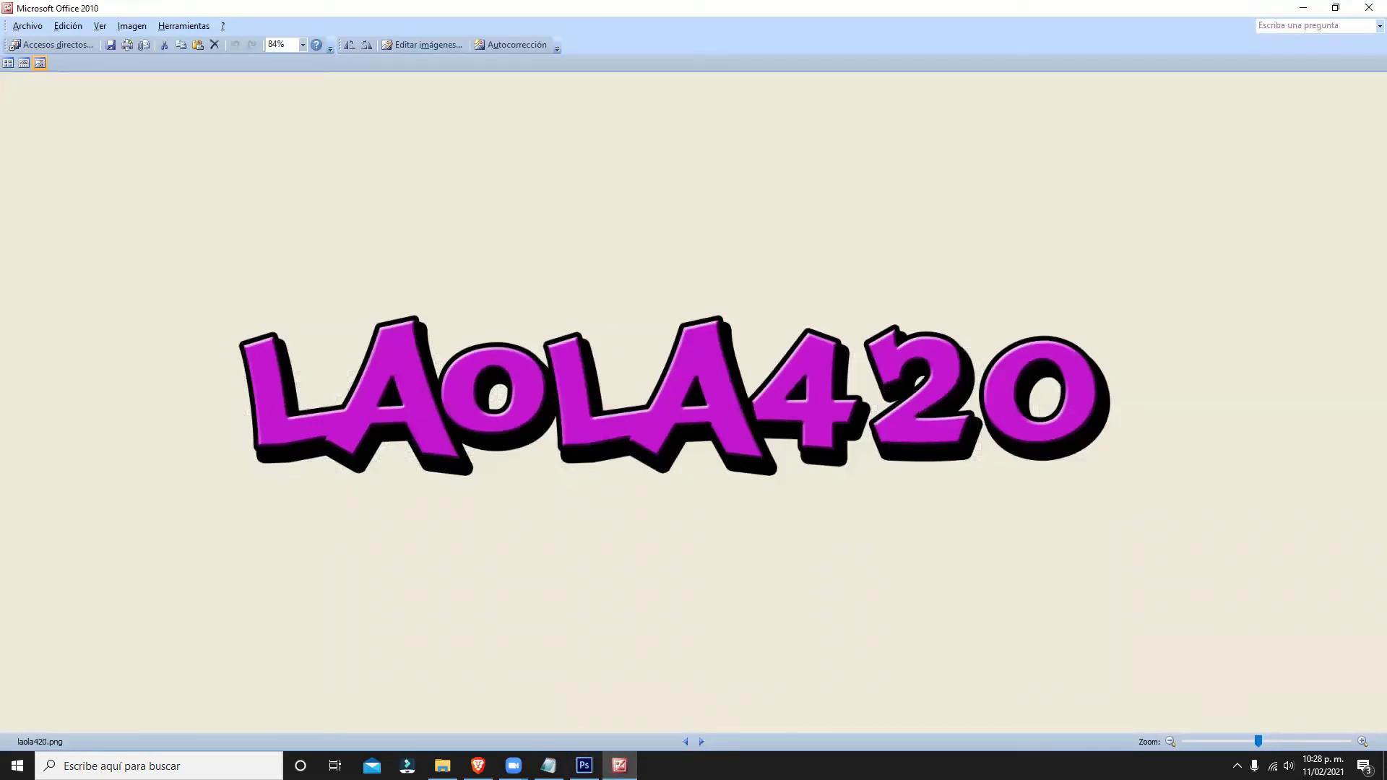
pyautogui.click(478, 765)
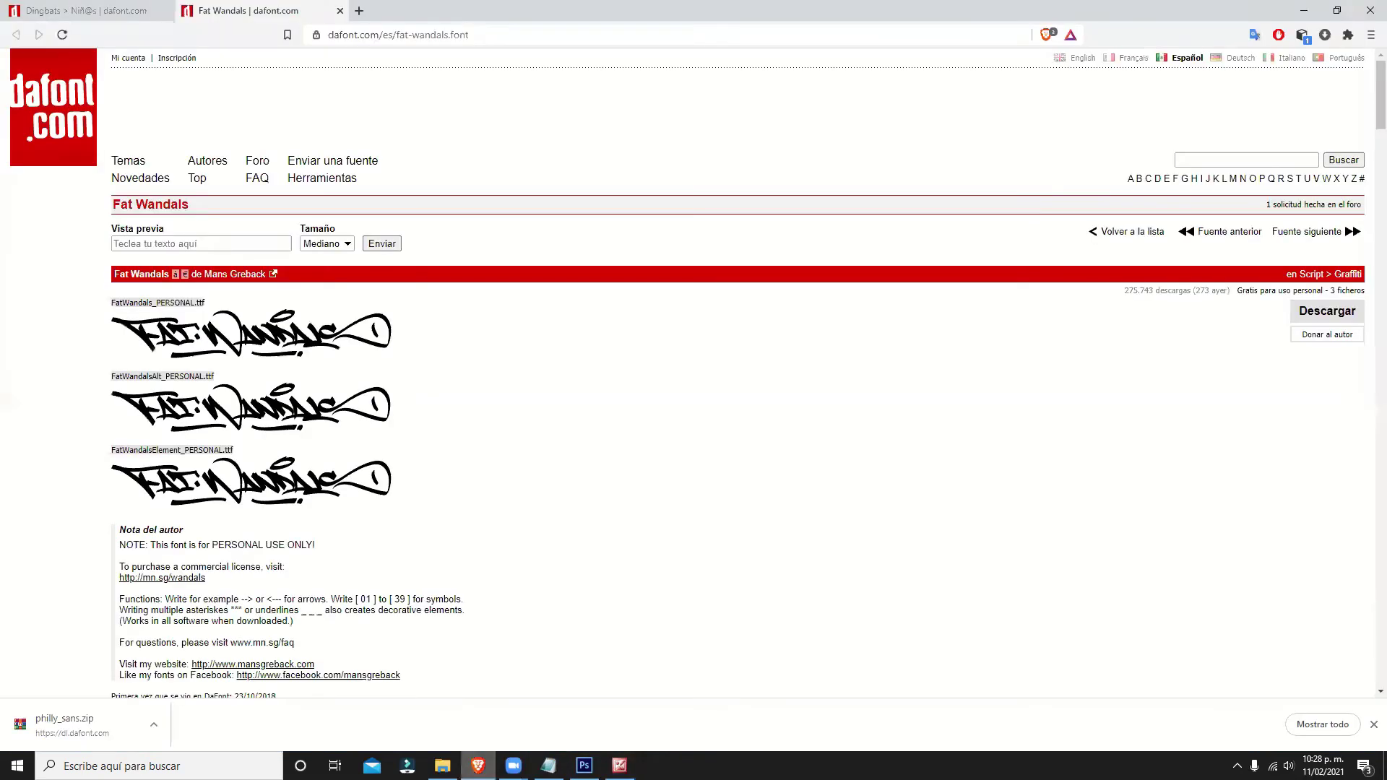
# View laola420.png at 100% in a new Brave tab, then close the tabs.
pyautogui.click(359, 10)
pyautogui.press('super+d')
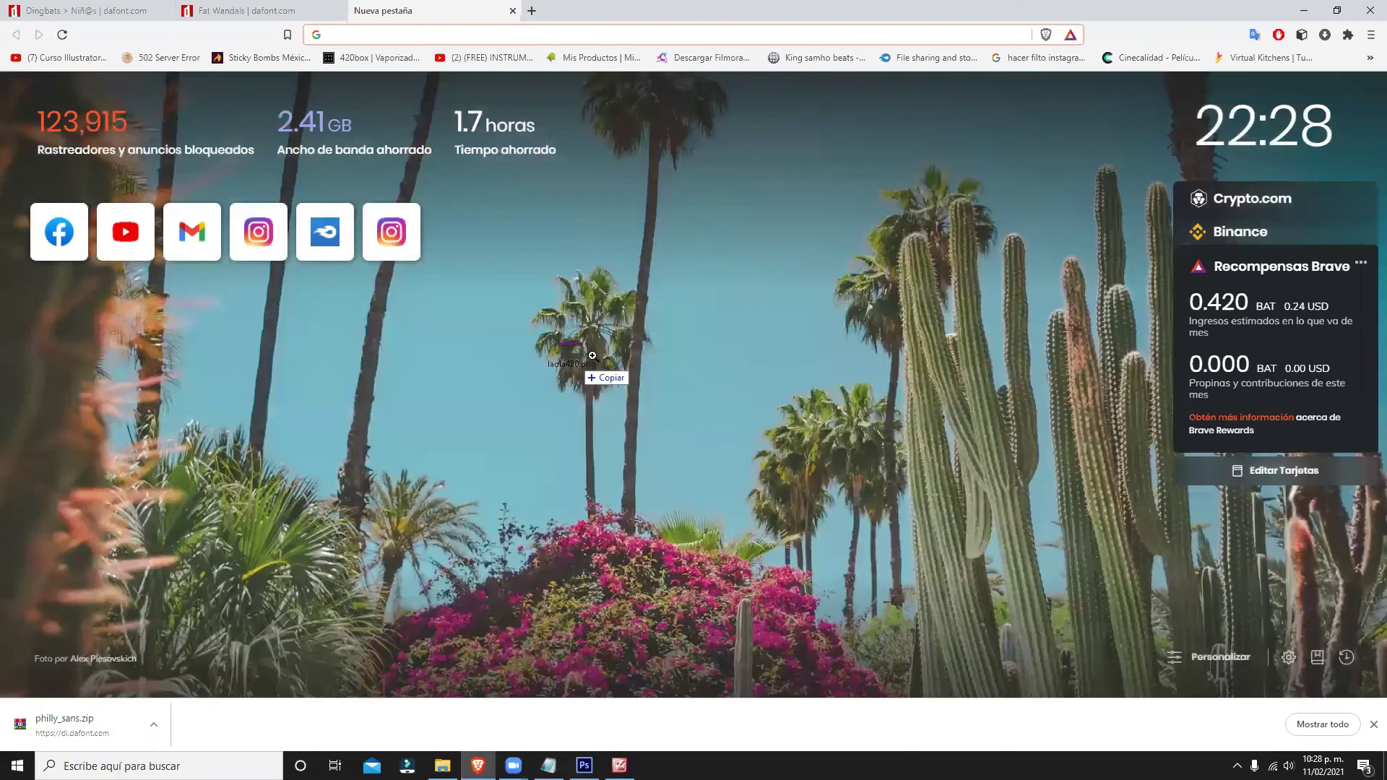
pyautogui.moveTo(503, 728); pyautogui.dragTo(592, 359)
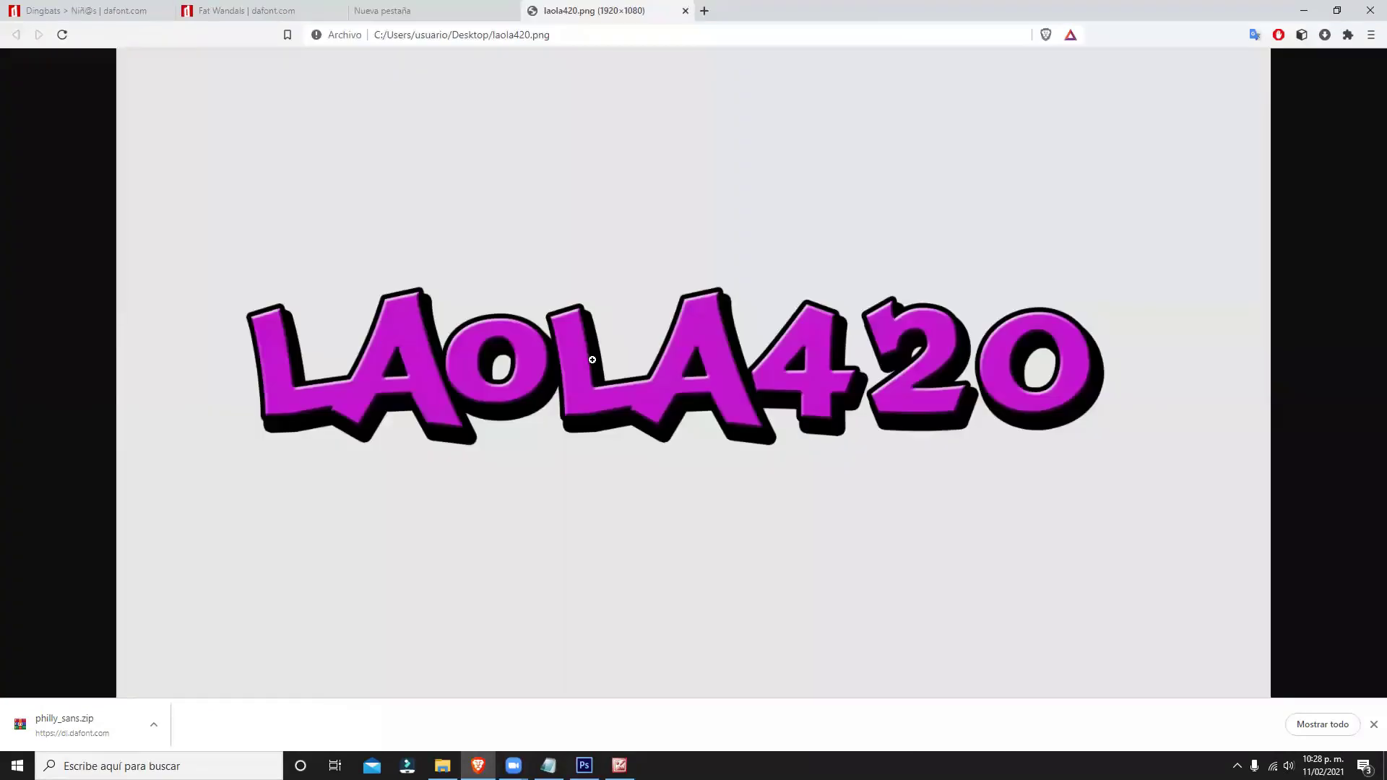
pyautogui.click(593, 359)
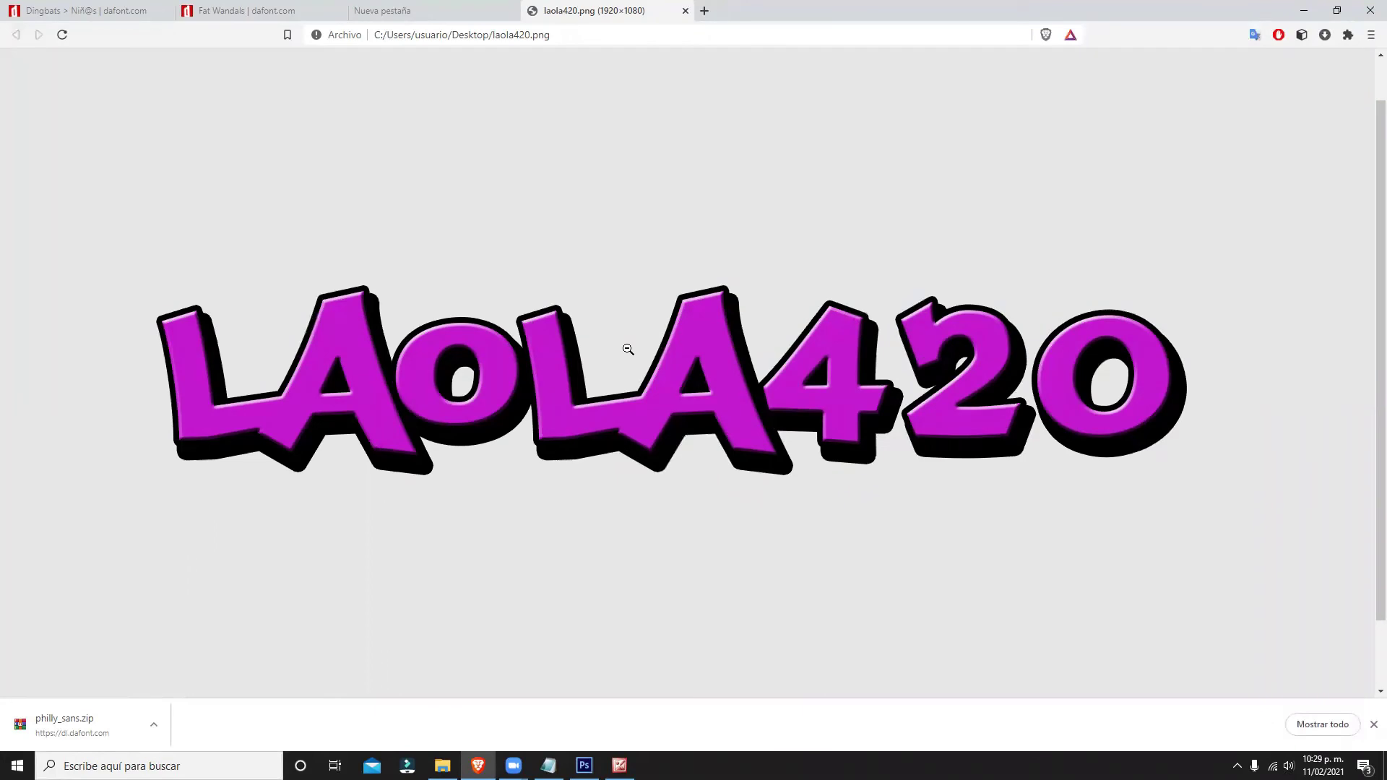
pyautogui.click(513, 10)
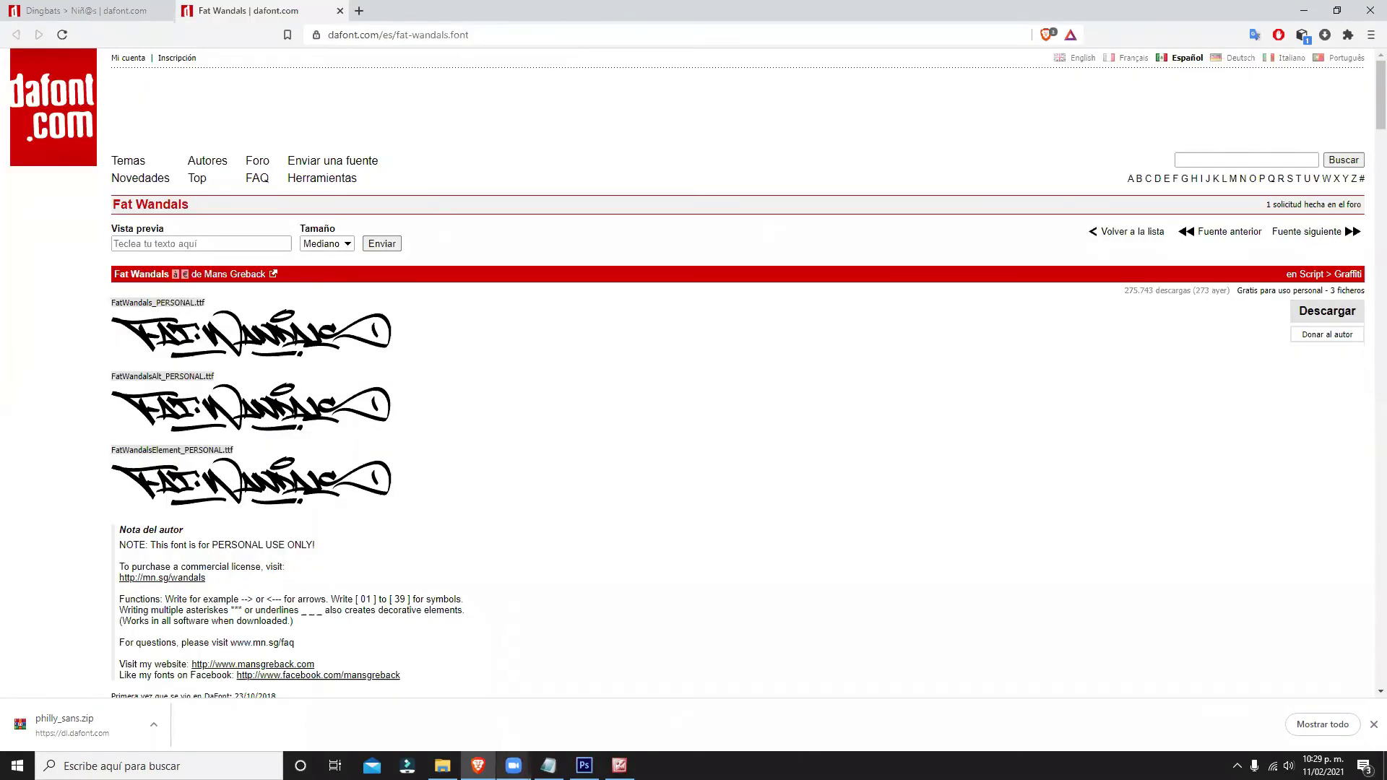
# Look over the untitled Notepad notes, then return to Photoshop and start closing it.
pyautogui.click(478, 766)
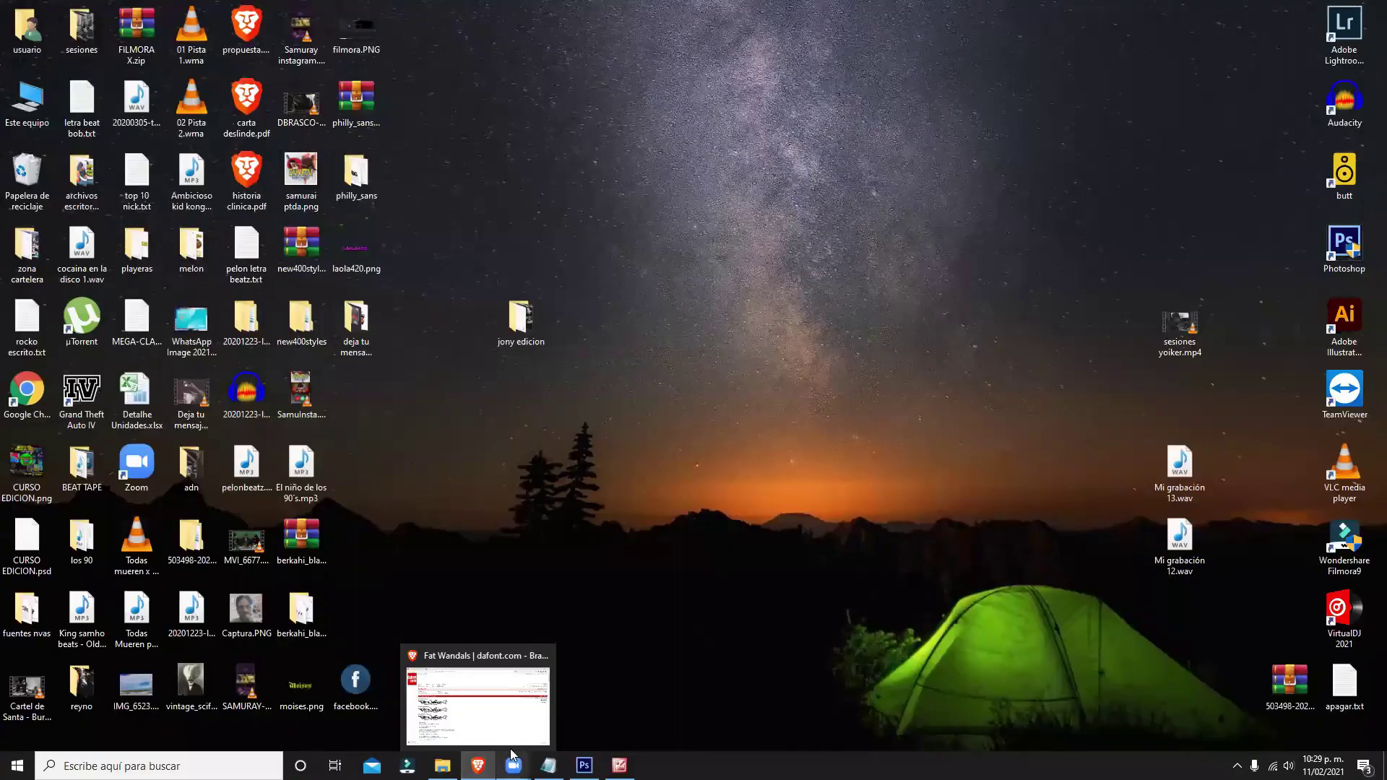
pyautogui.click(548, 766)
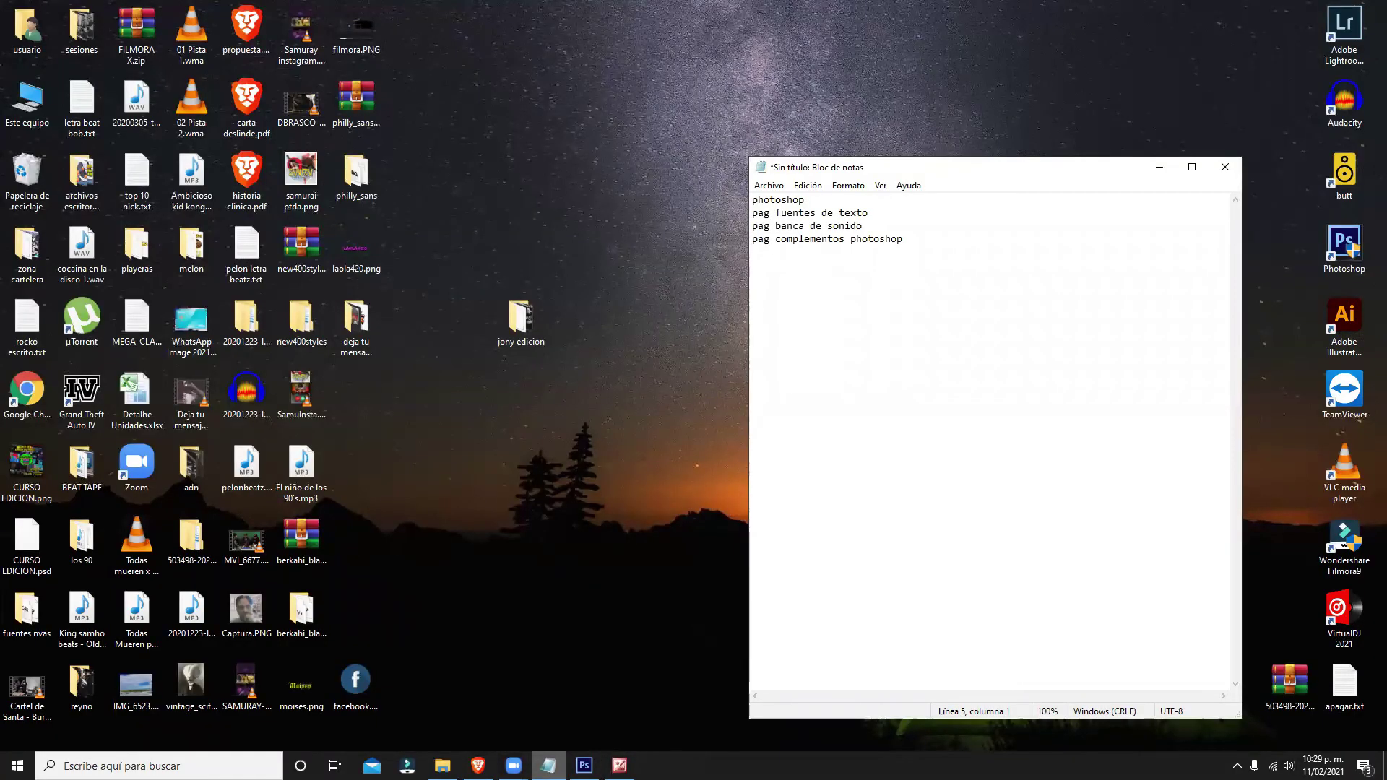
pyautogui.click(548, 766)
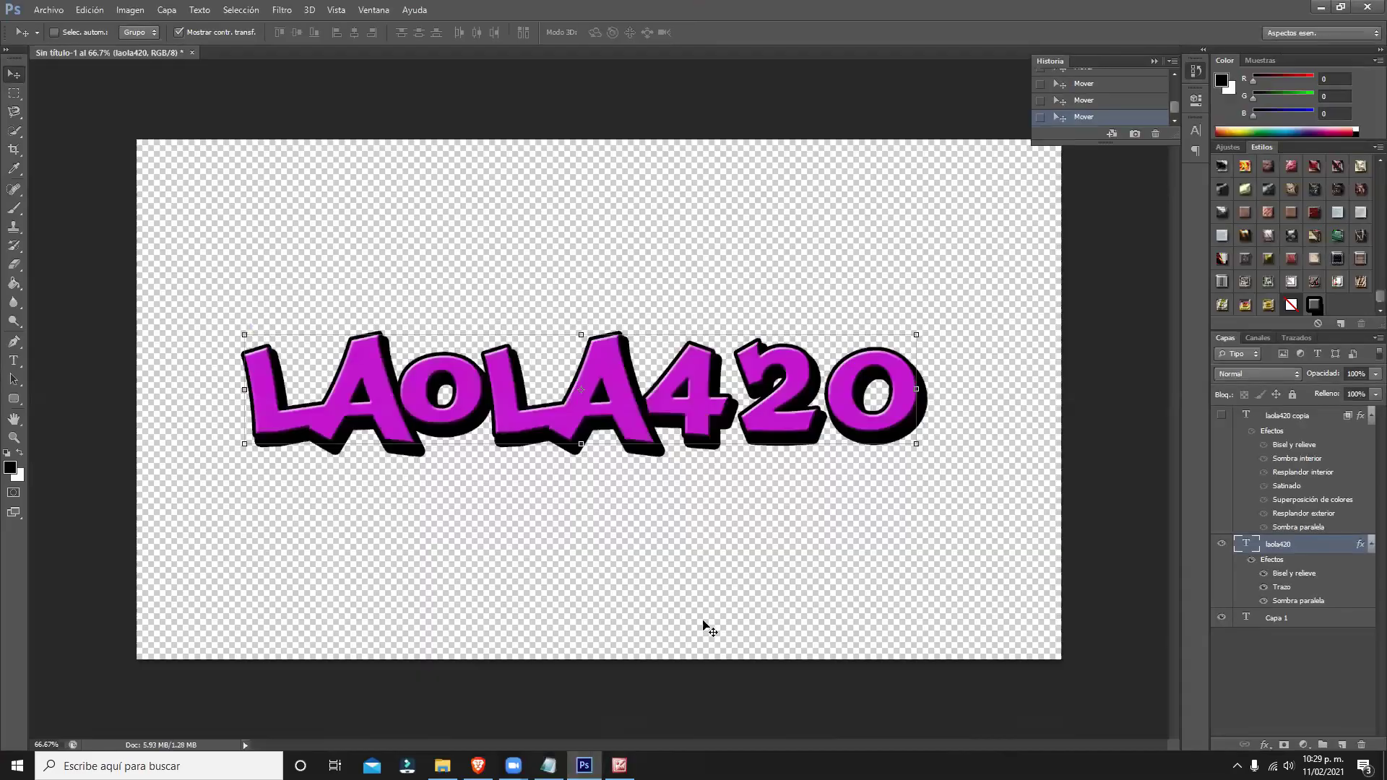
pyautogui.click(1366, 6)
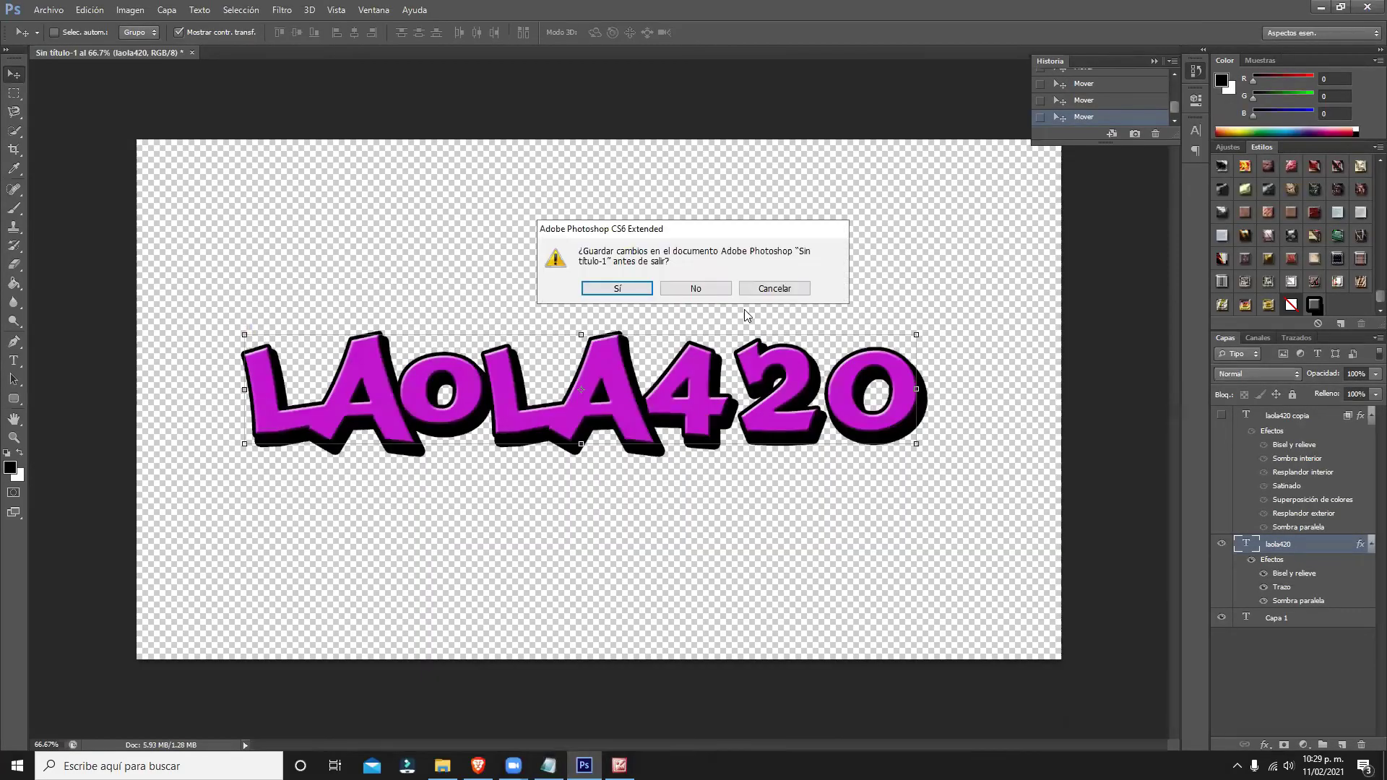
# Quit Photoshop without saving, then refresh the desktop with Actualizar.
pyautogui.click(714, 289)
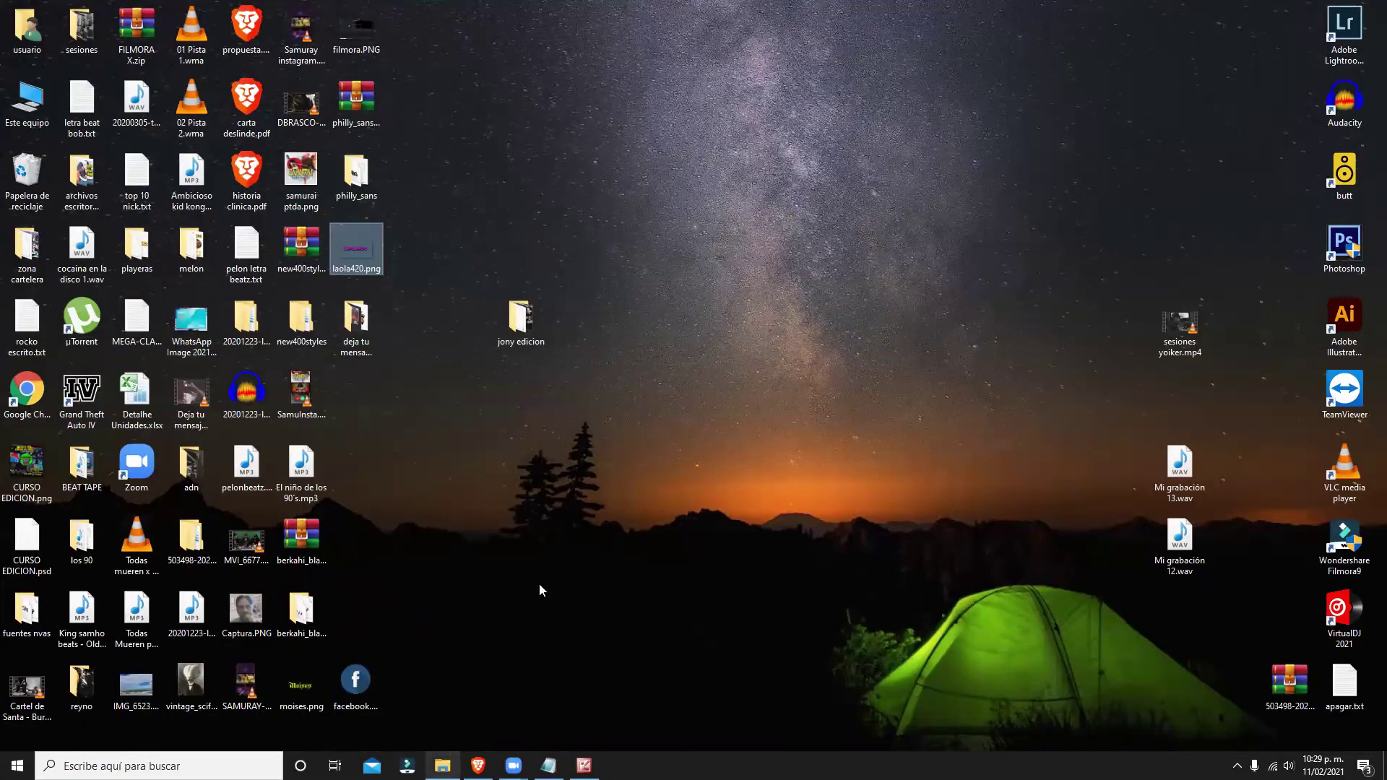
pyautogui.rightClick(579, 511)
pyautogui.click(595, 574)
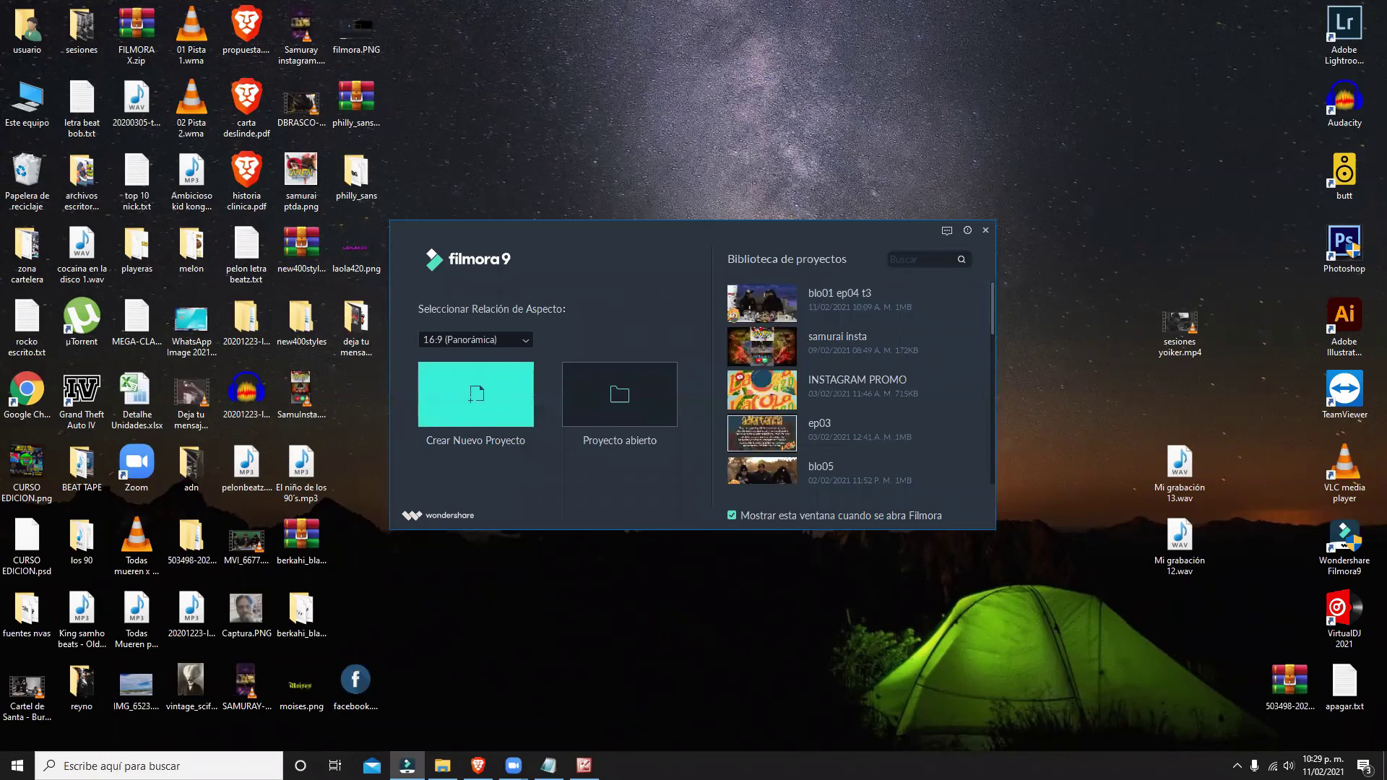
# Glance at the empty Filmora9 editor, then return to Brave and open a blank tab.
pyautogui.hotkey('alt', 'Tab')
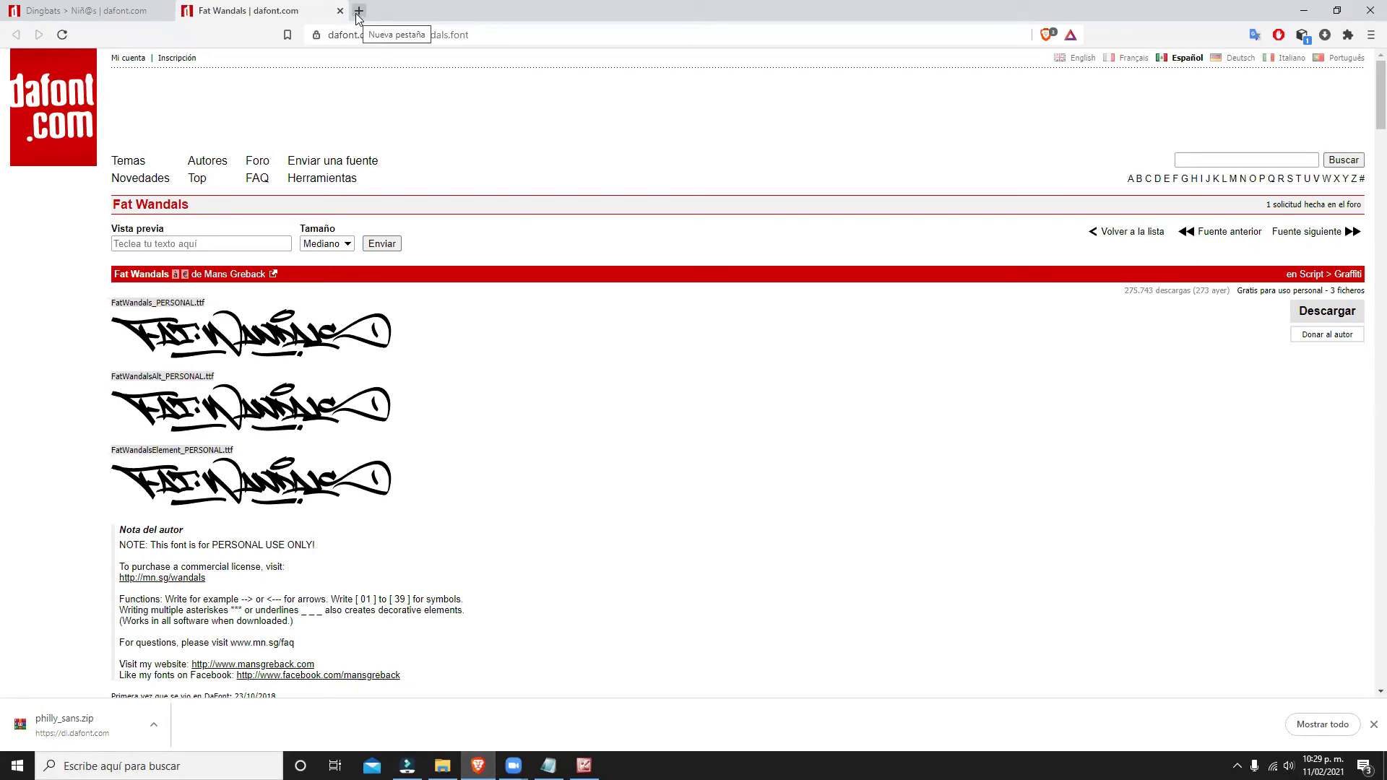
pyautogui.click(407, 766)
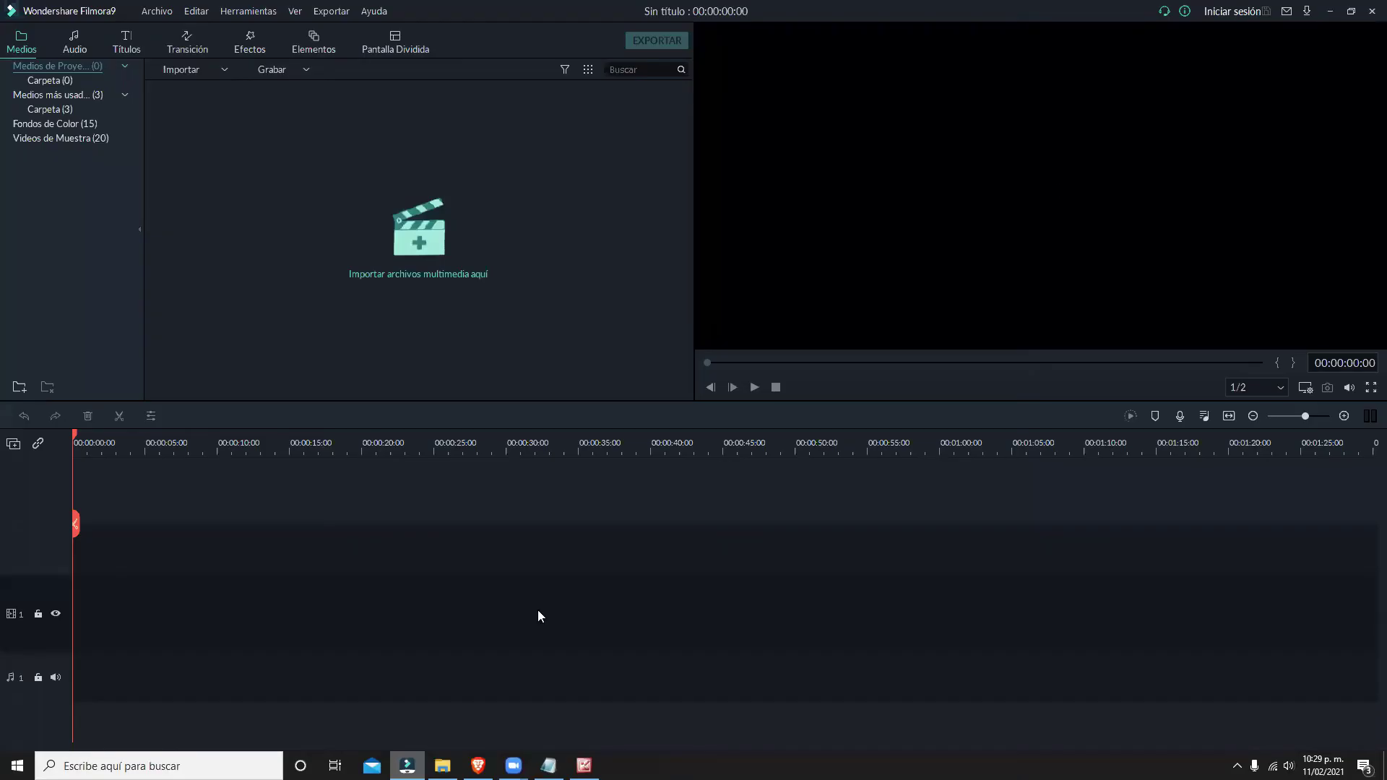
pyautogui.click(1367, 9)
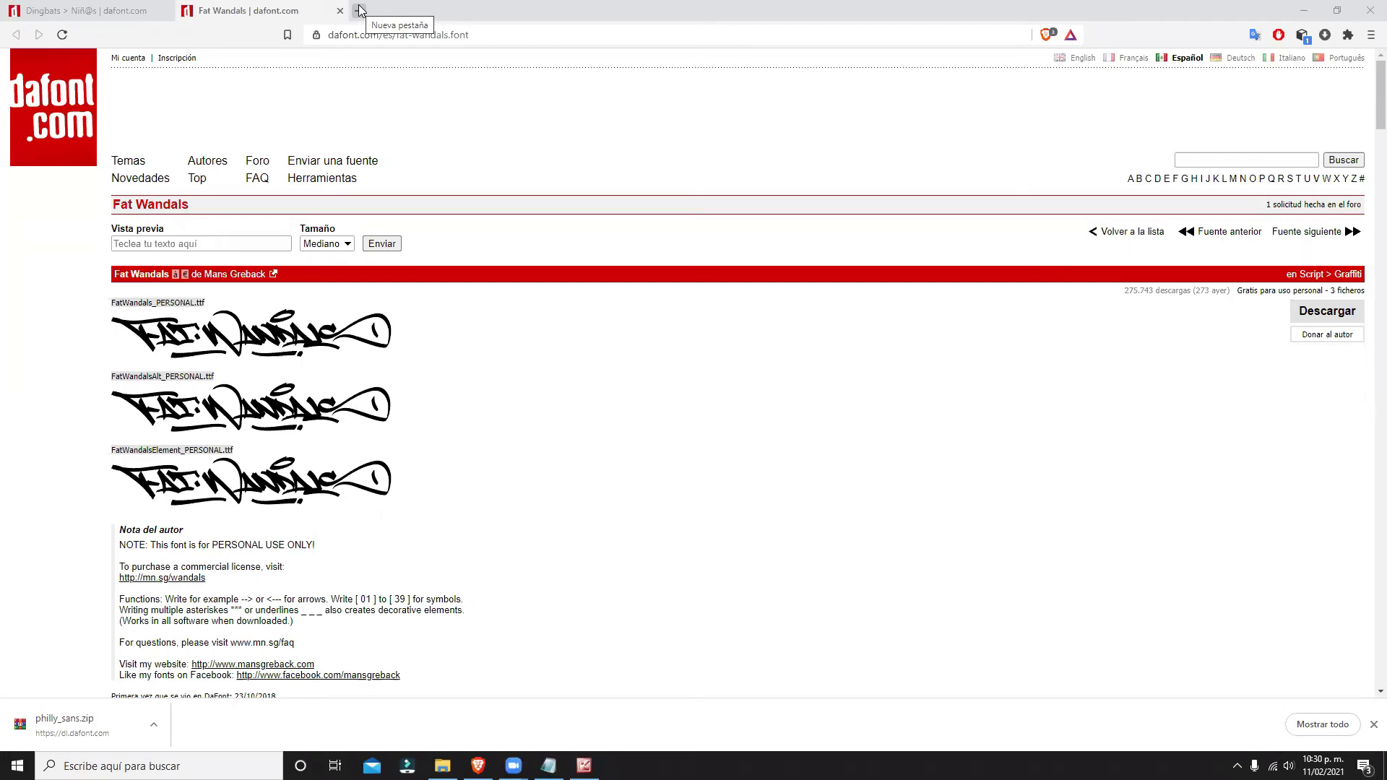
pyautogui.click(359, 10)
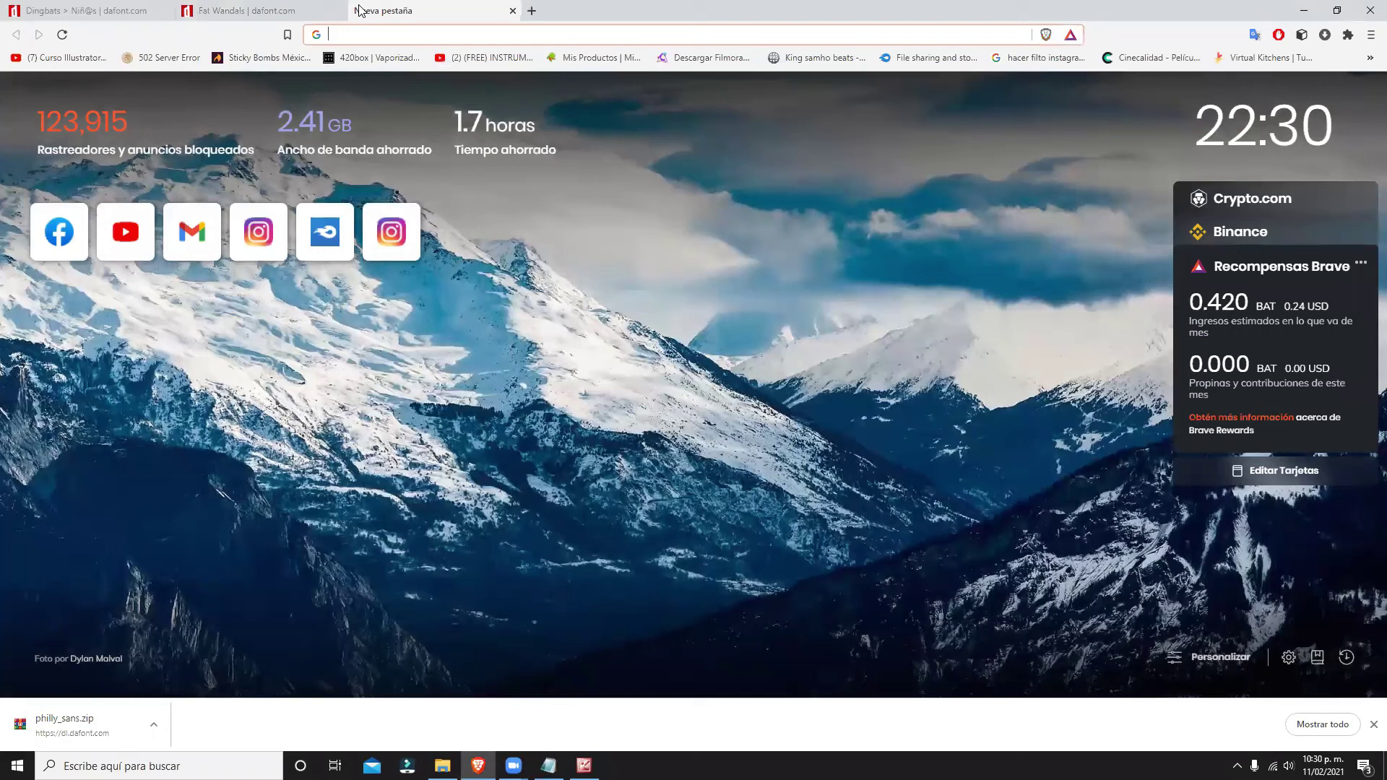
# Search Google for 'png facebook' from the Brave address bar.
pyautogui.write('pn')
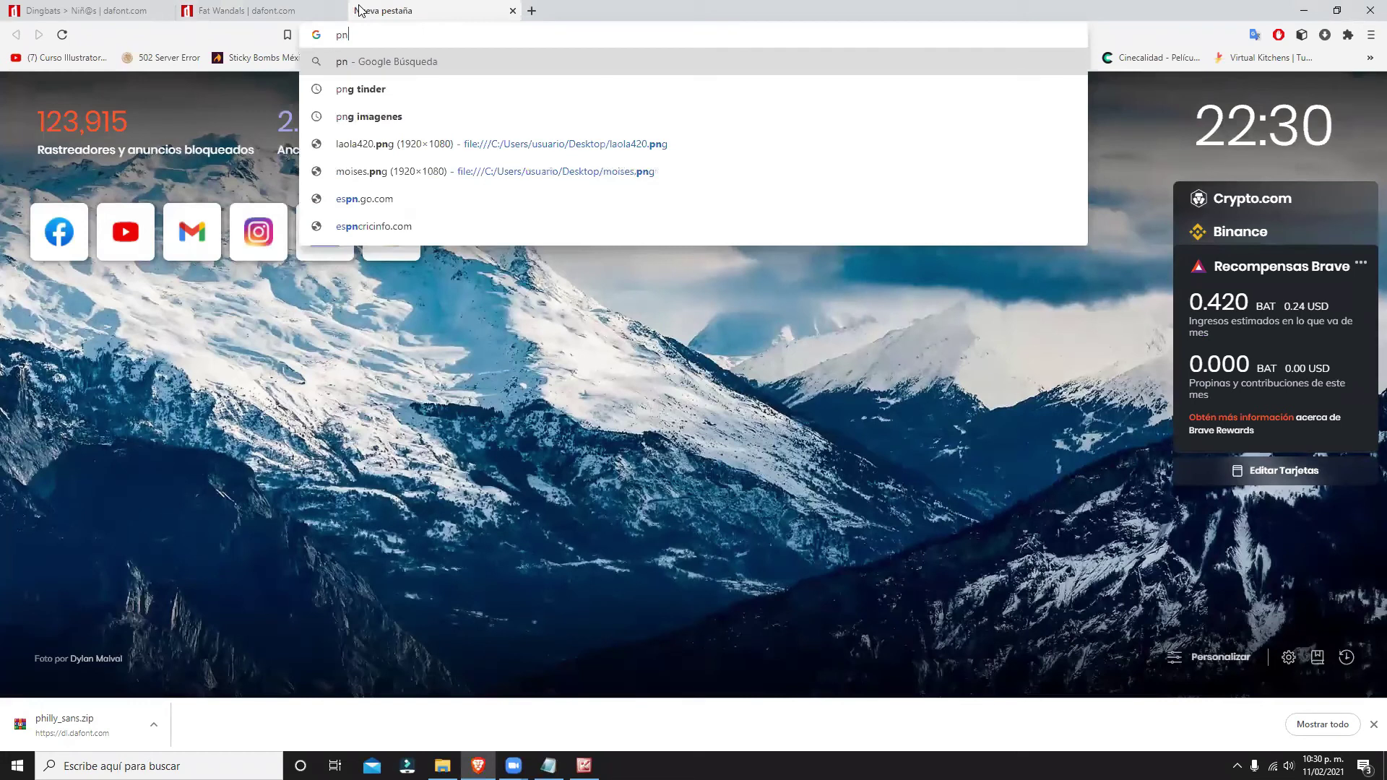
pyautogui.write('g')
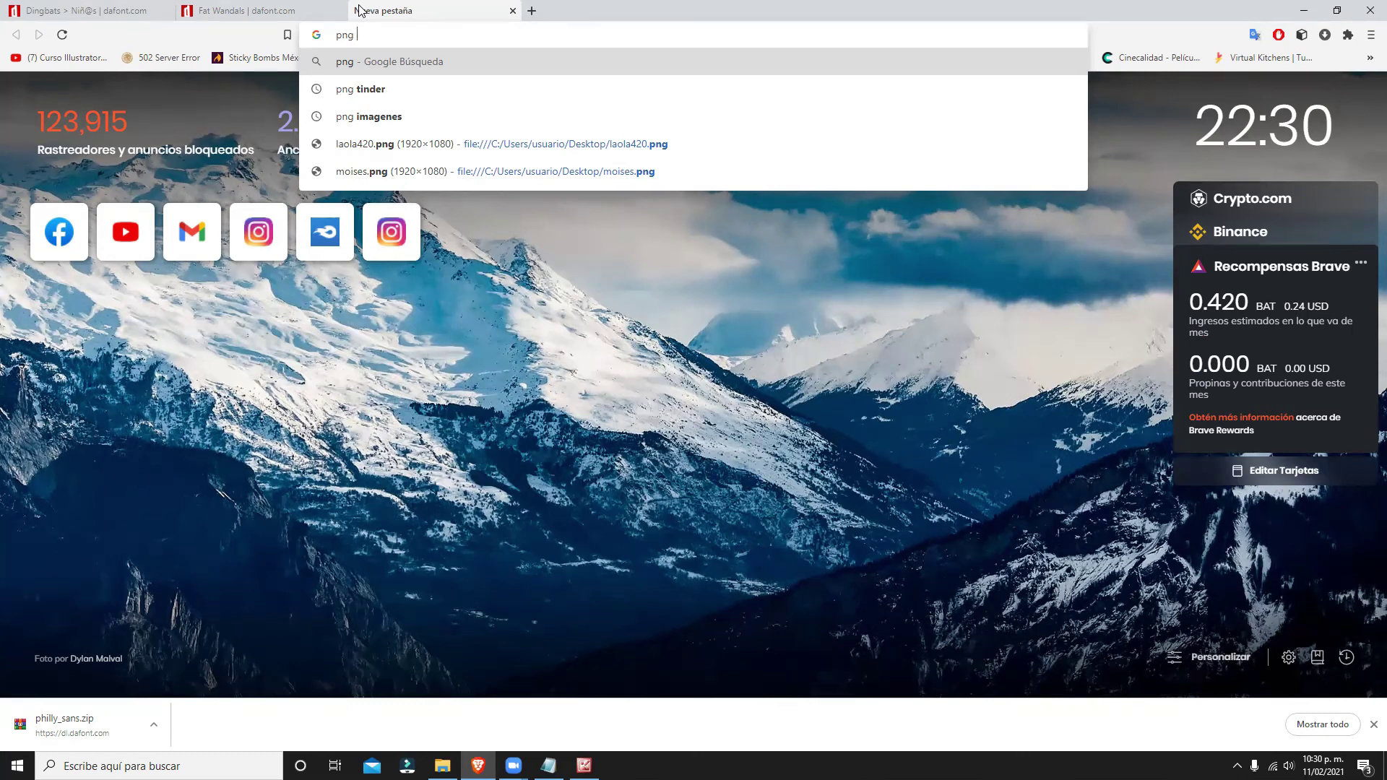
pyautogui.write('facebook')
pyautogui.press('Return')
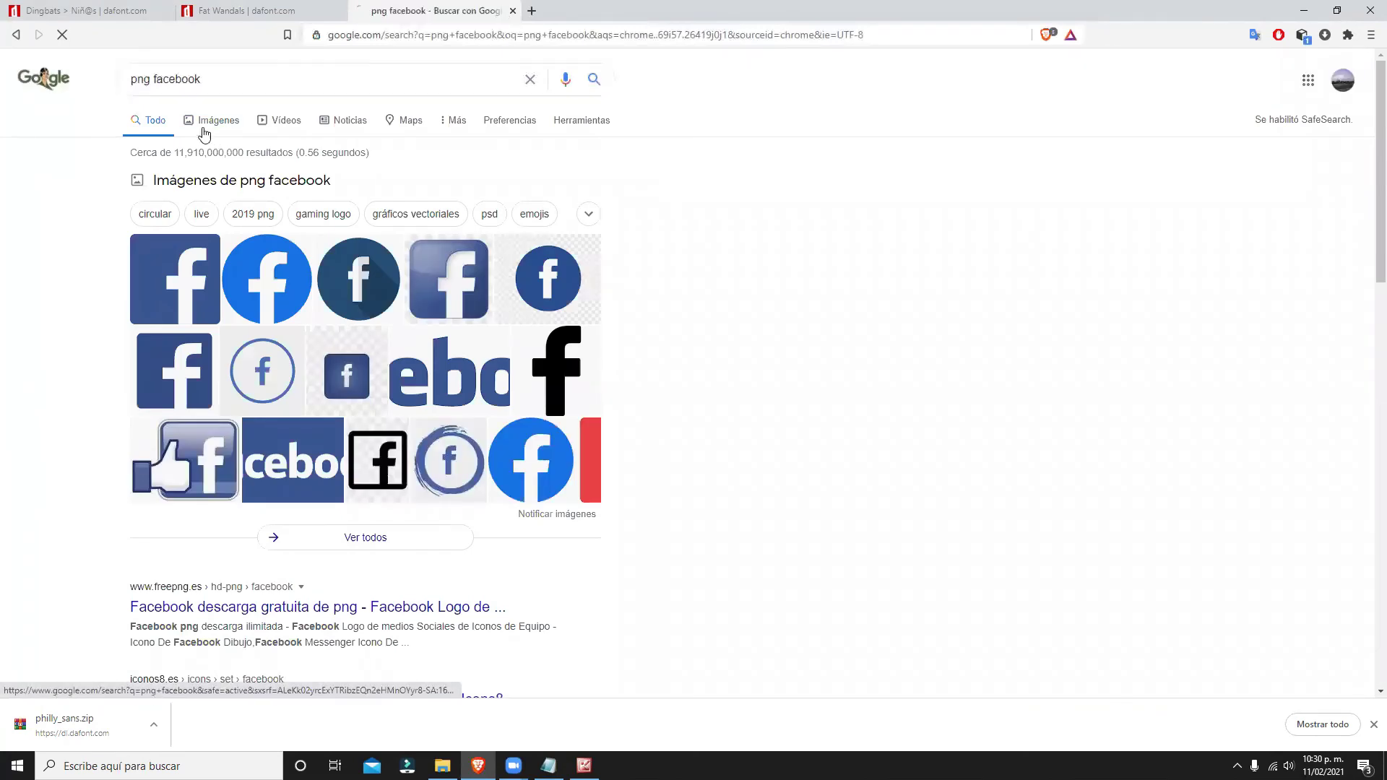
# Save the round Vexels Facebook logo from Google Images to the desktop as facebook.png, overwriting the old file.
pyautogui.click(204, 134)
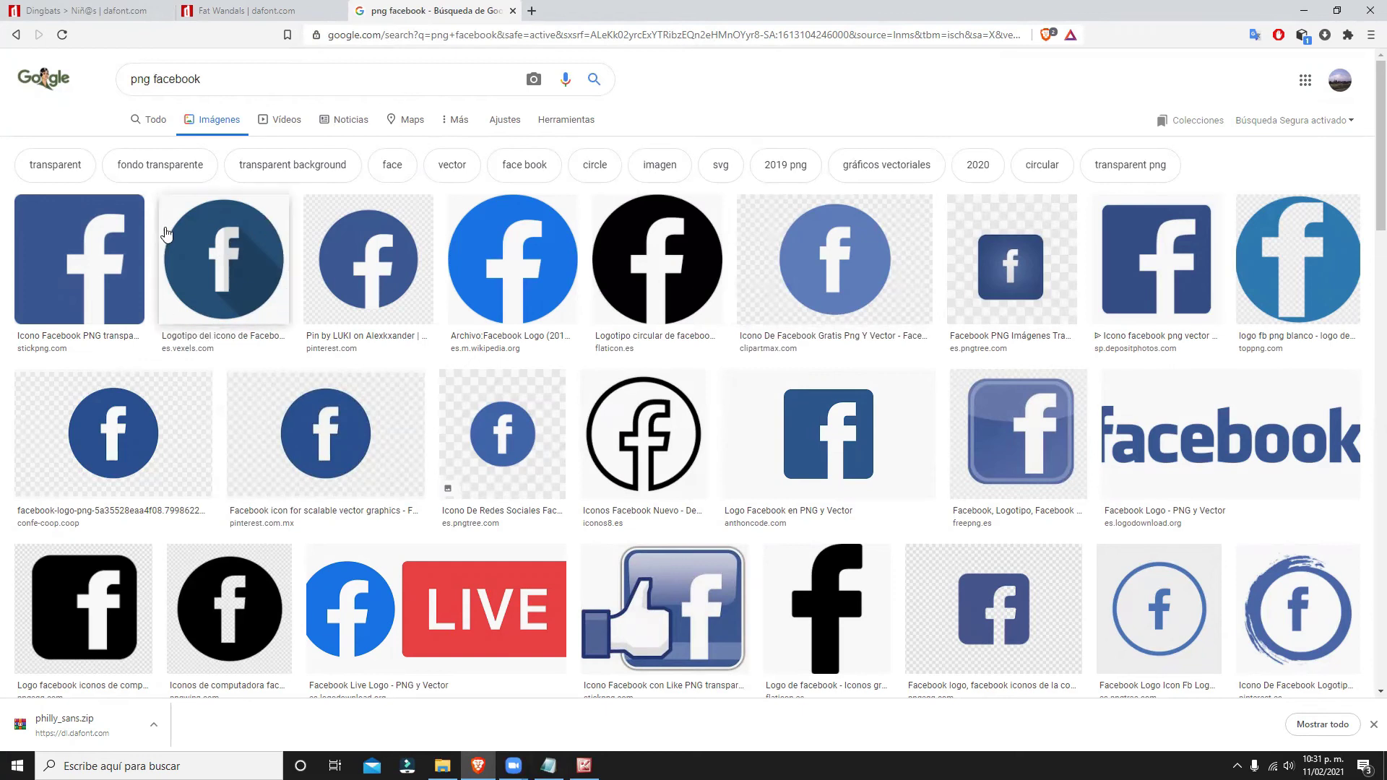
pyautogui.click(232, 226)
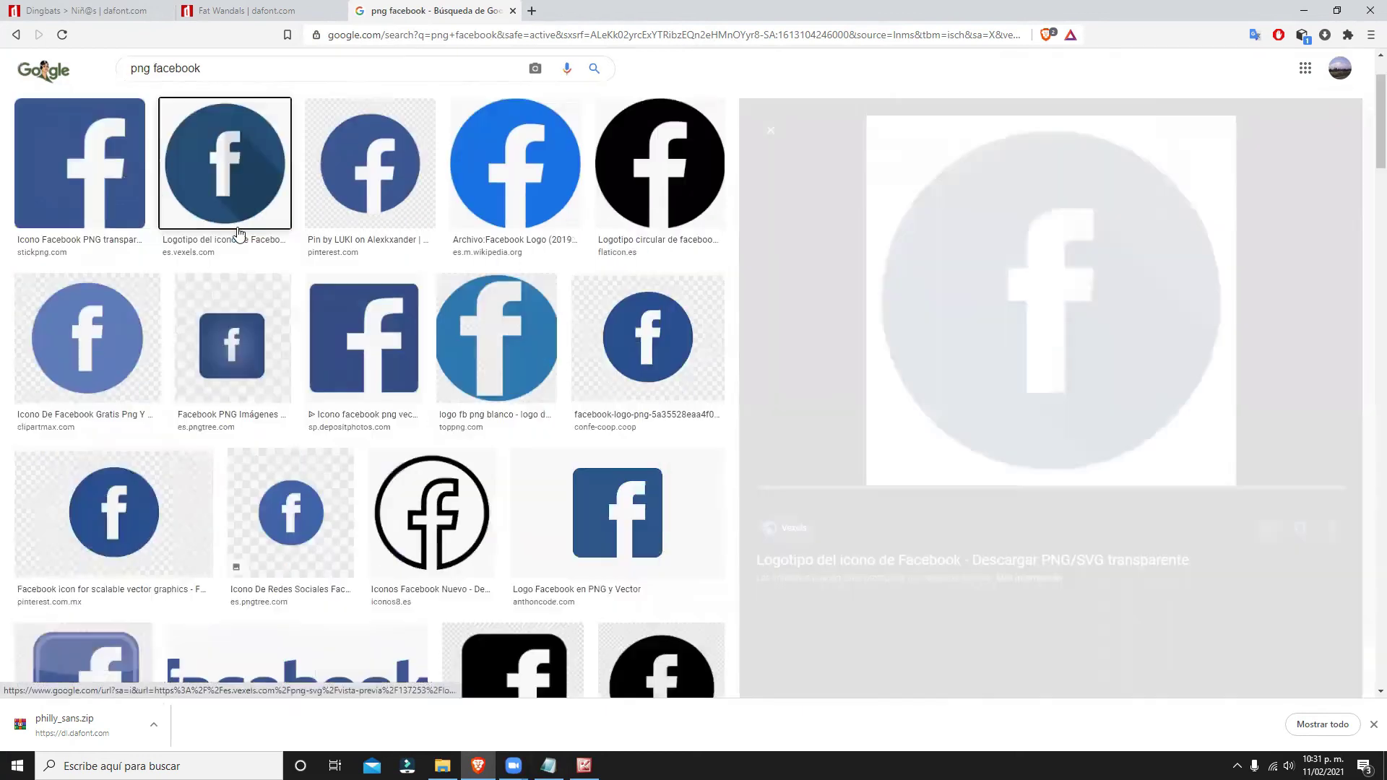
pyautogui.moveTo(1024, 171)
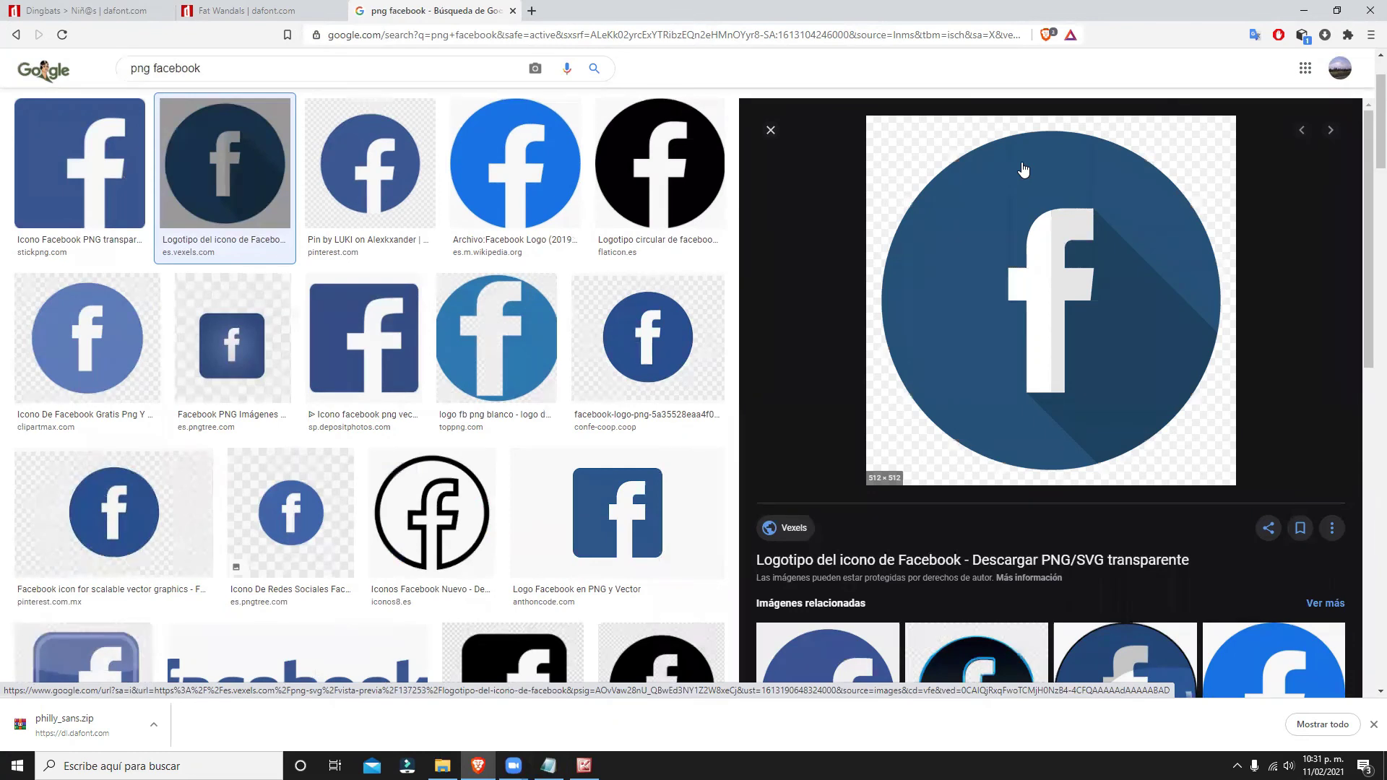
pyautogui.rightClick(1011, 189)
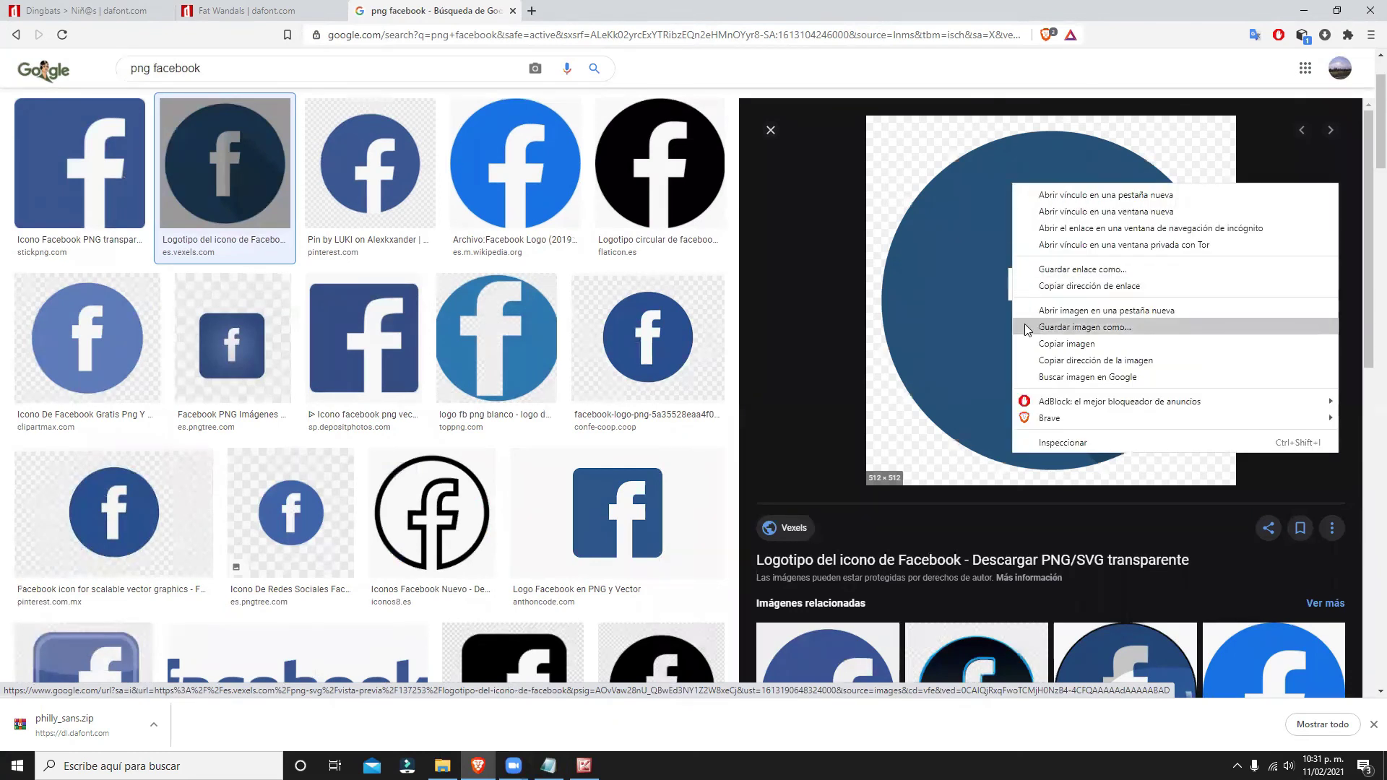
pyautogui.click(1047, 322)
pyautogui.scroll(3, 101, 159)
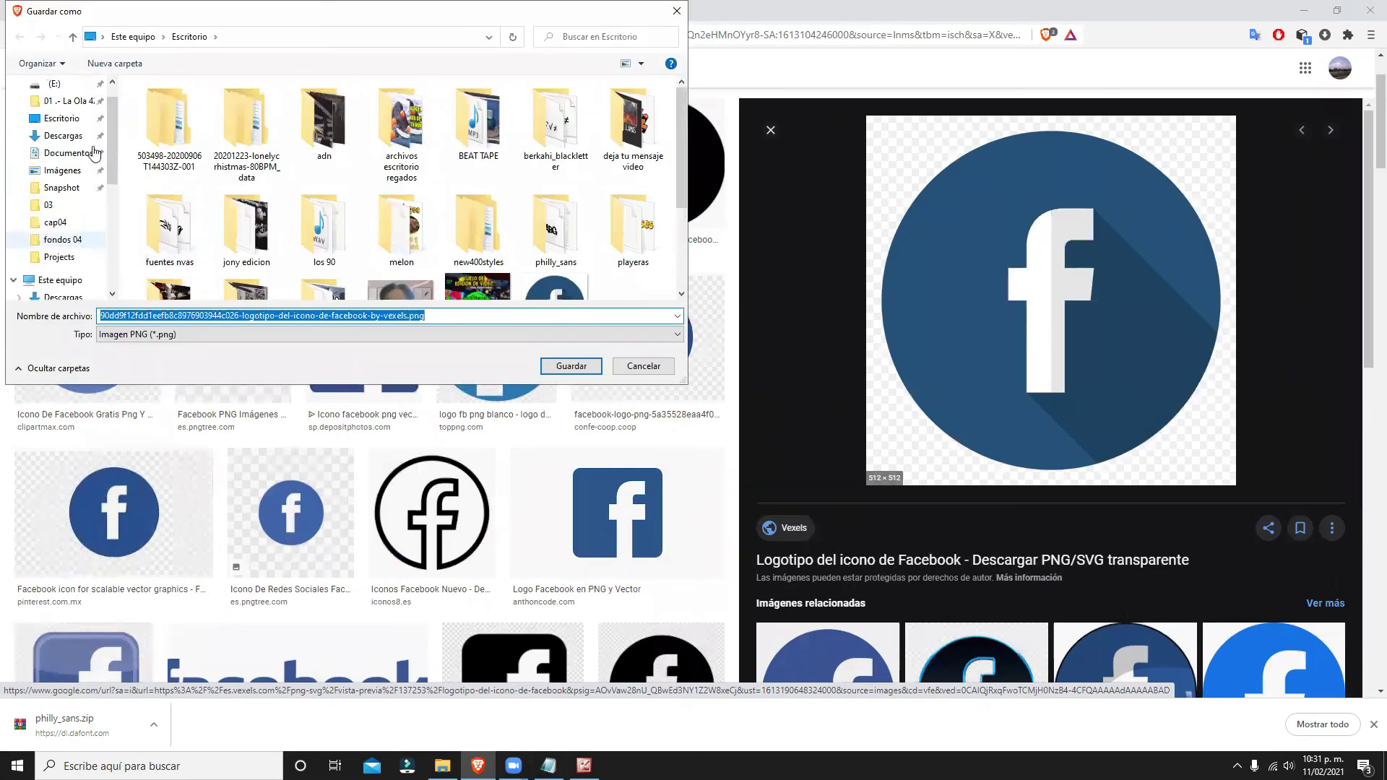
pyautogui.scroll(-3, 325, 231)
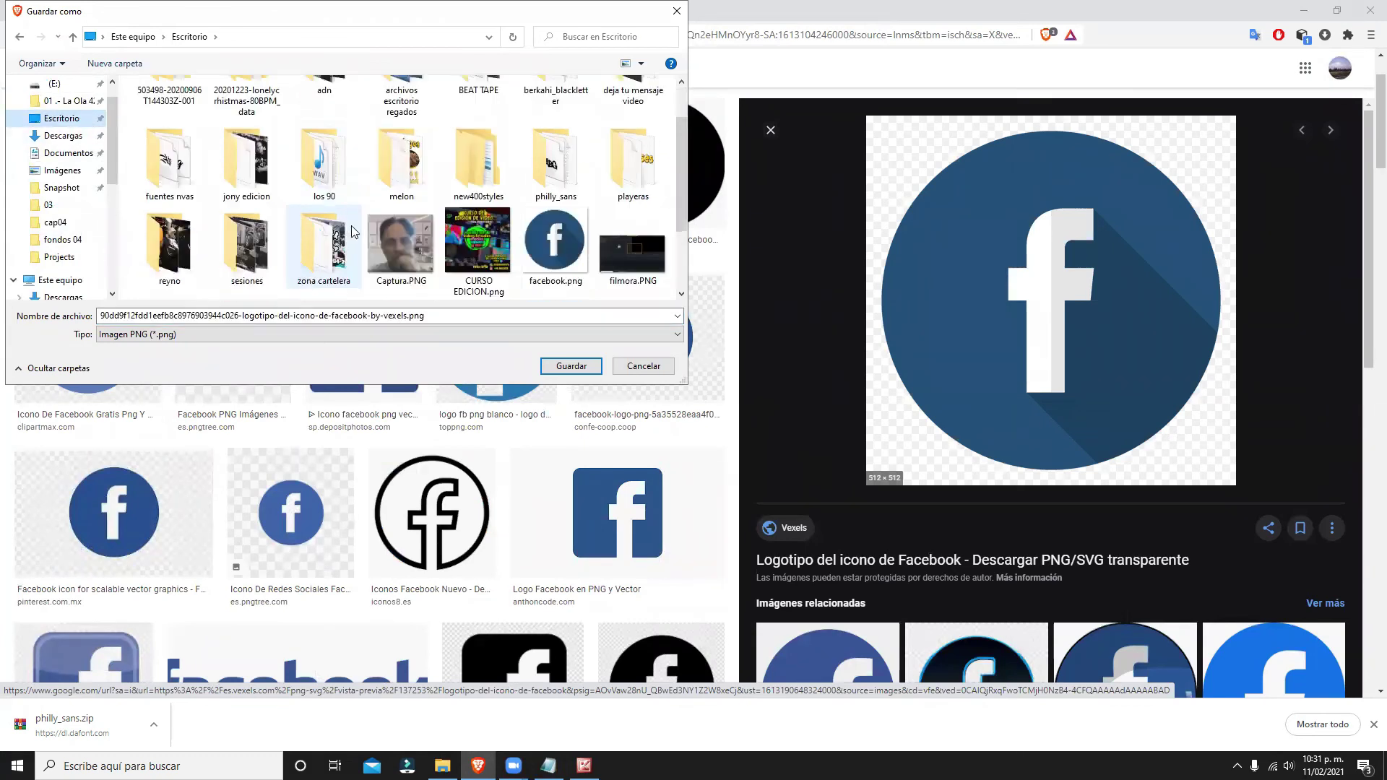
pyautogui.click(554, 148)
pyautogui.click(563, 367)
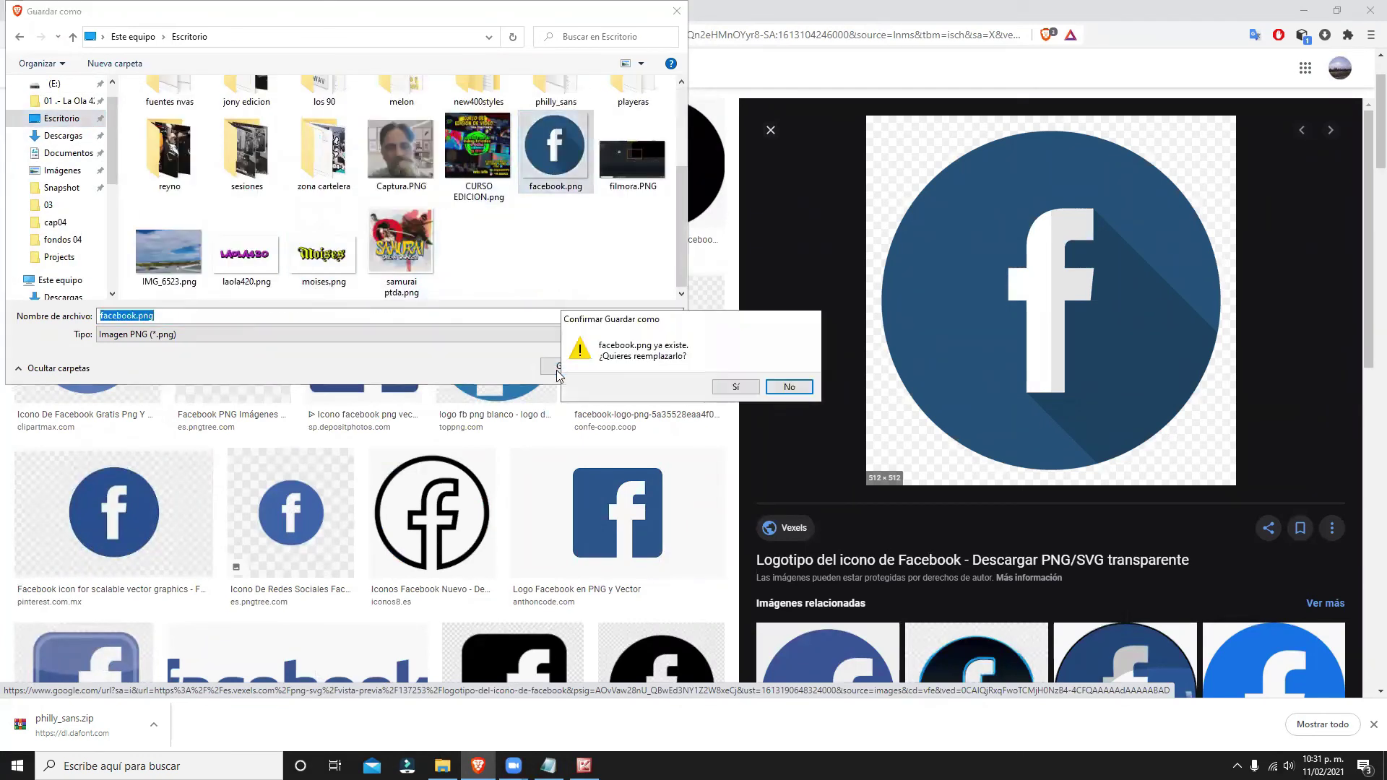
pyautogui.click(733, 387)
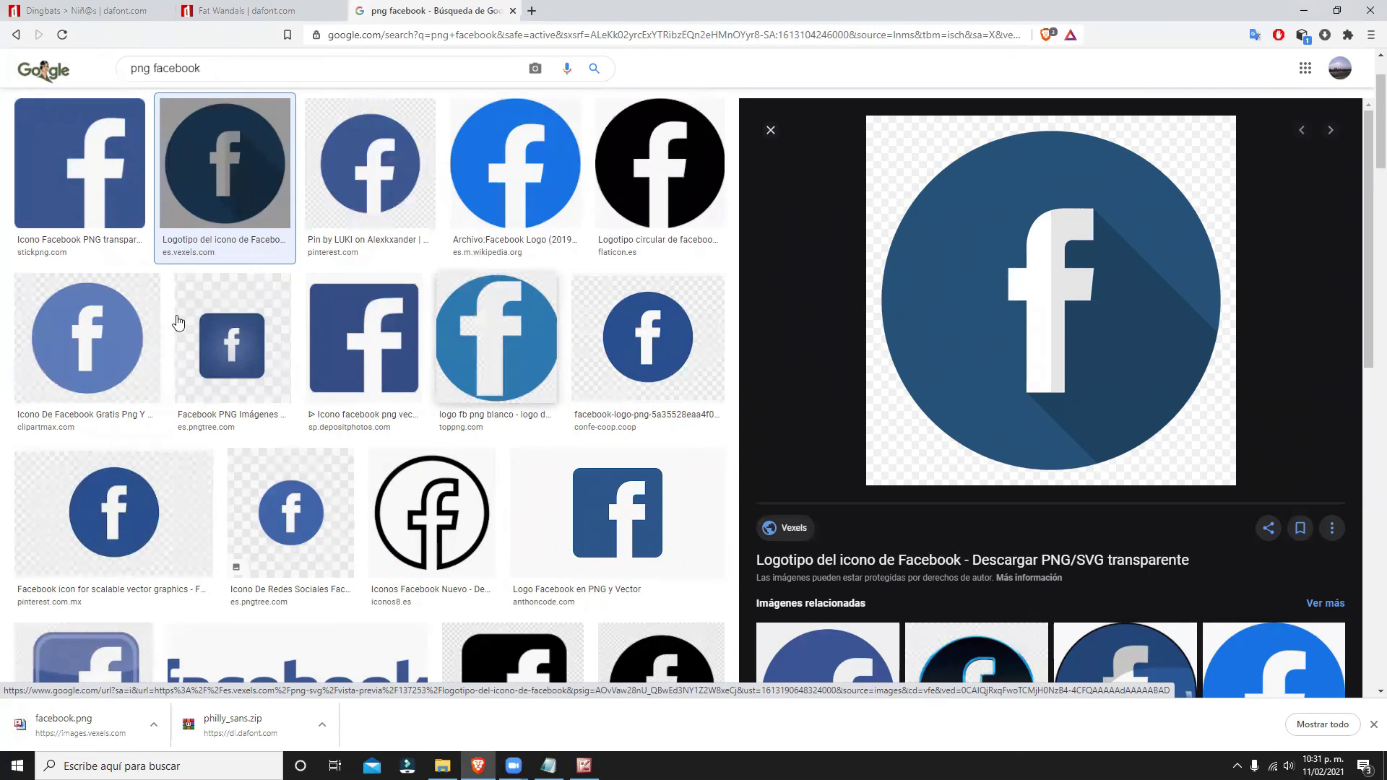
# Try the square Pngtree icon and another logo, cancelling the save of the JPG version.
pyautogui.click(246, 320)
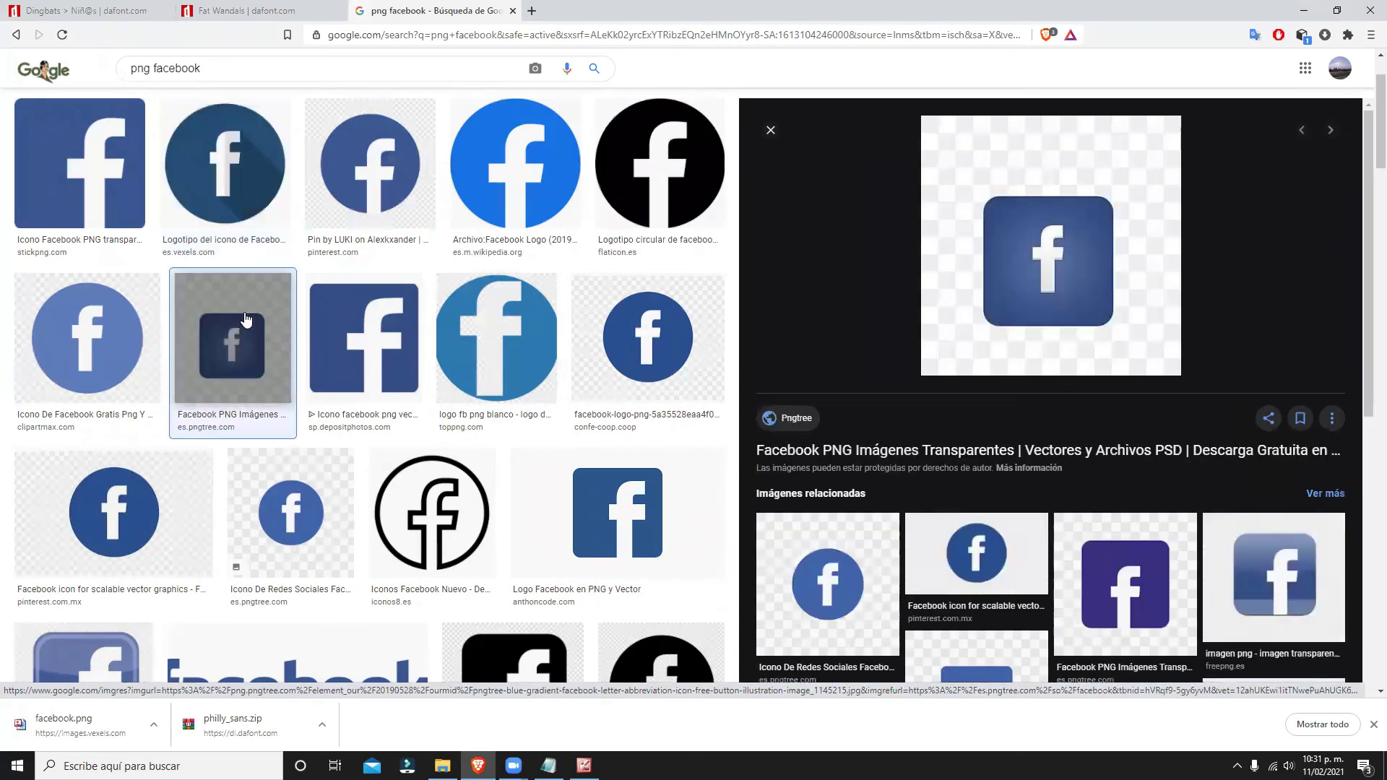
pyautogui.moveTo(1050, 246)
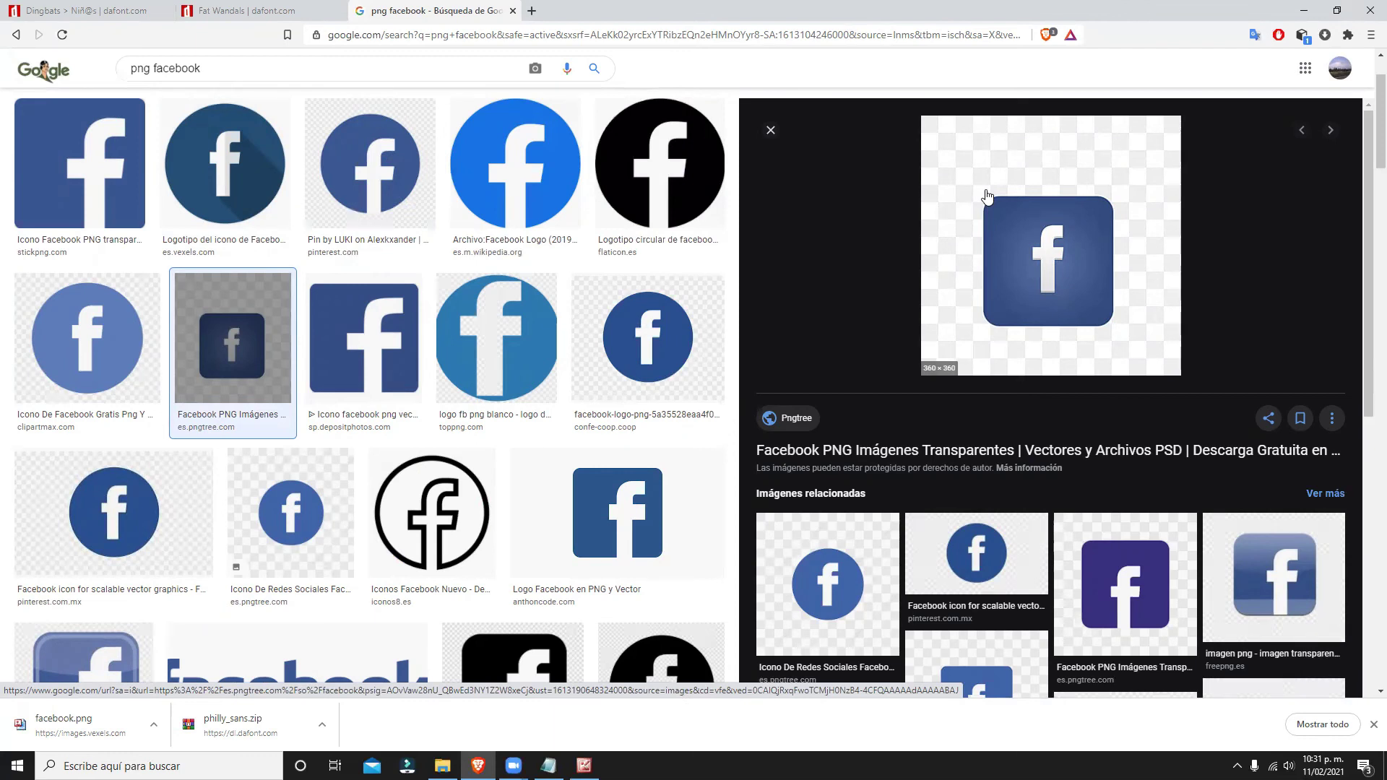
pyautogui.rightClick(986, 195)
pyautogui.click(1012, 87)
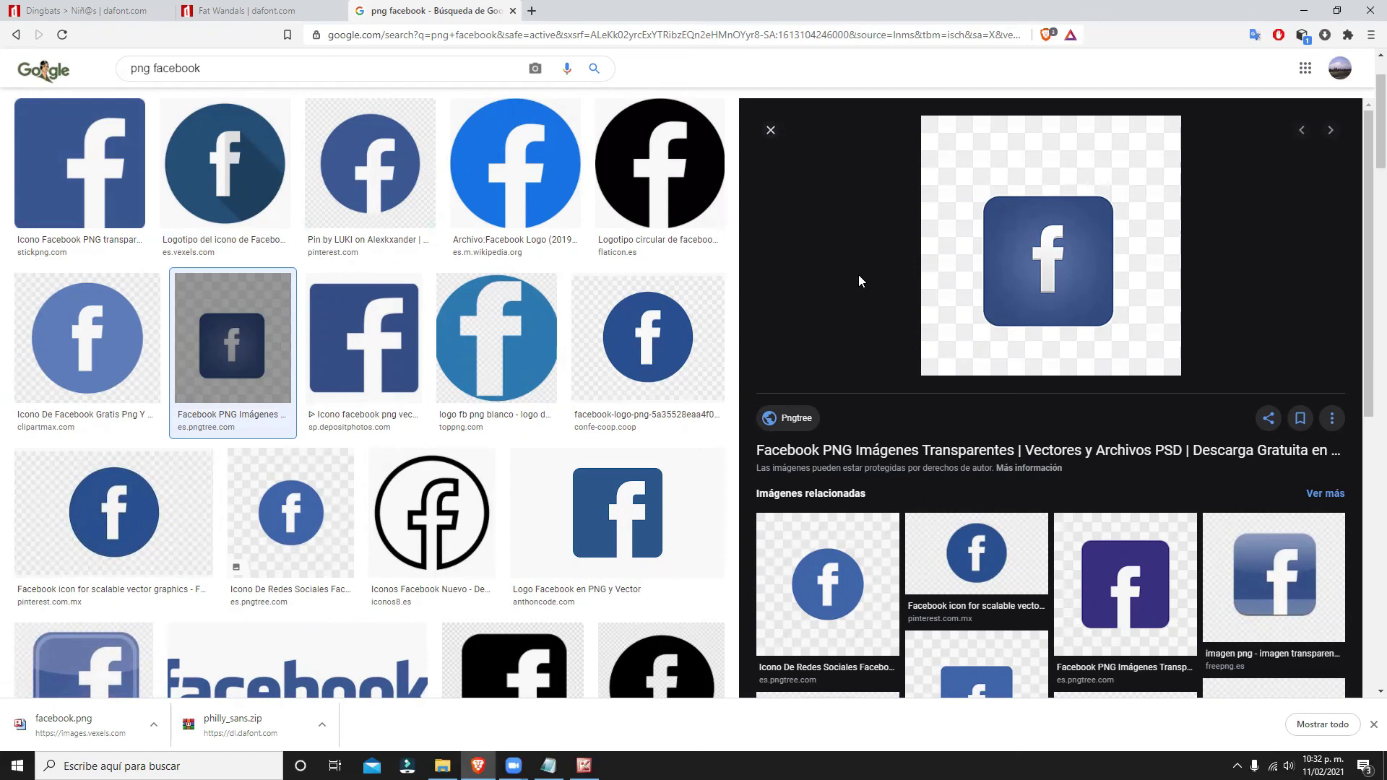
pyautogui.rightClick(1015, 168)
pyautogui.click(1050, 316)
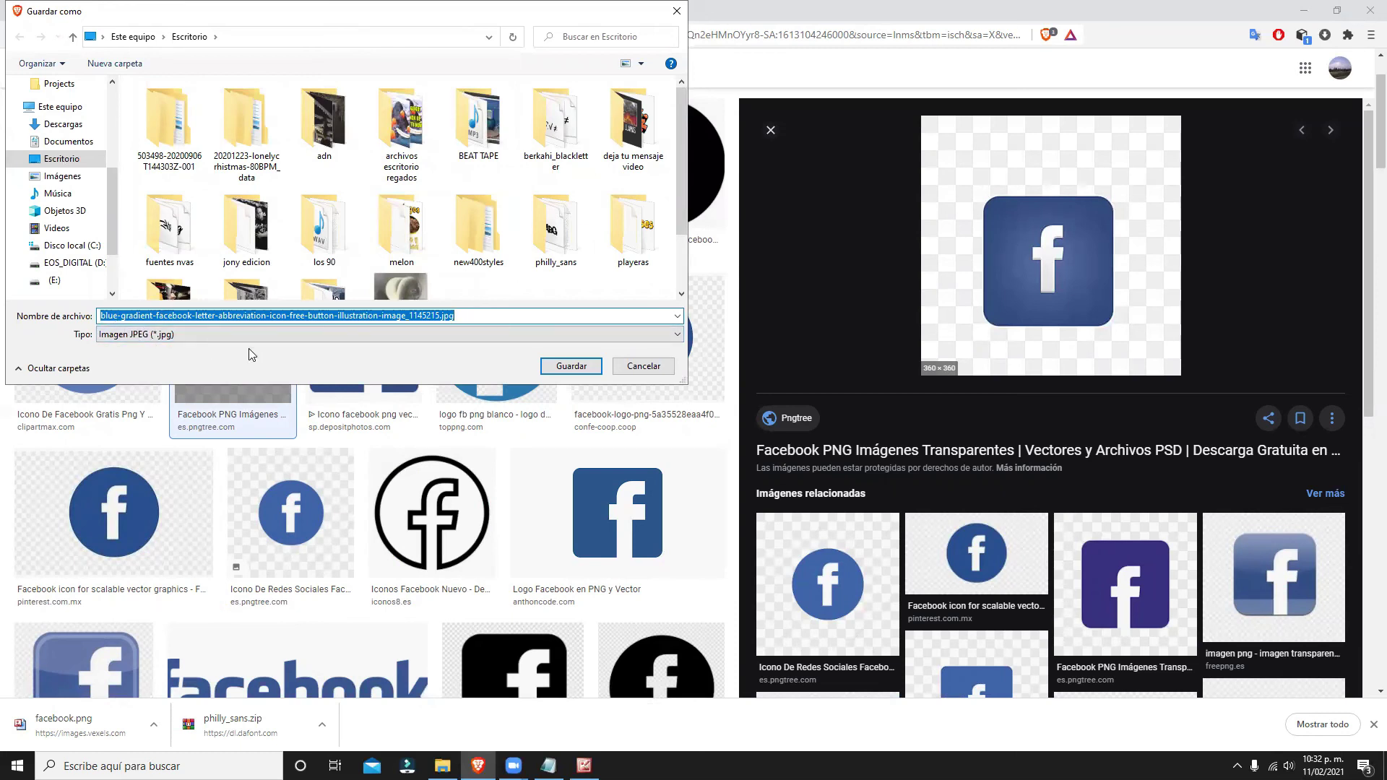
pyautogui.click(643, 366)
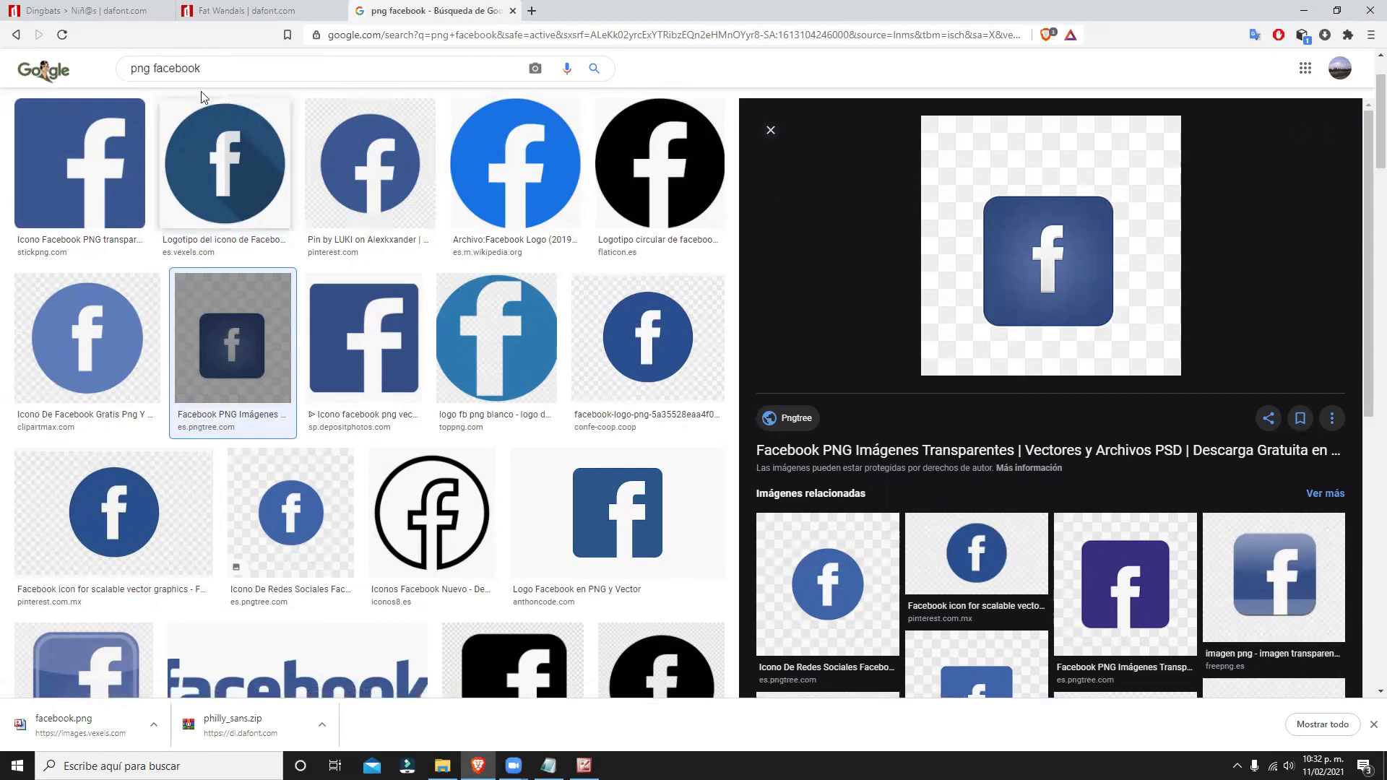
# Compare several round logos and save the Pinterest one, choosing Escritorio as the destination.
pyautogui.click(243, 120)
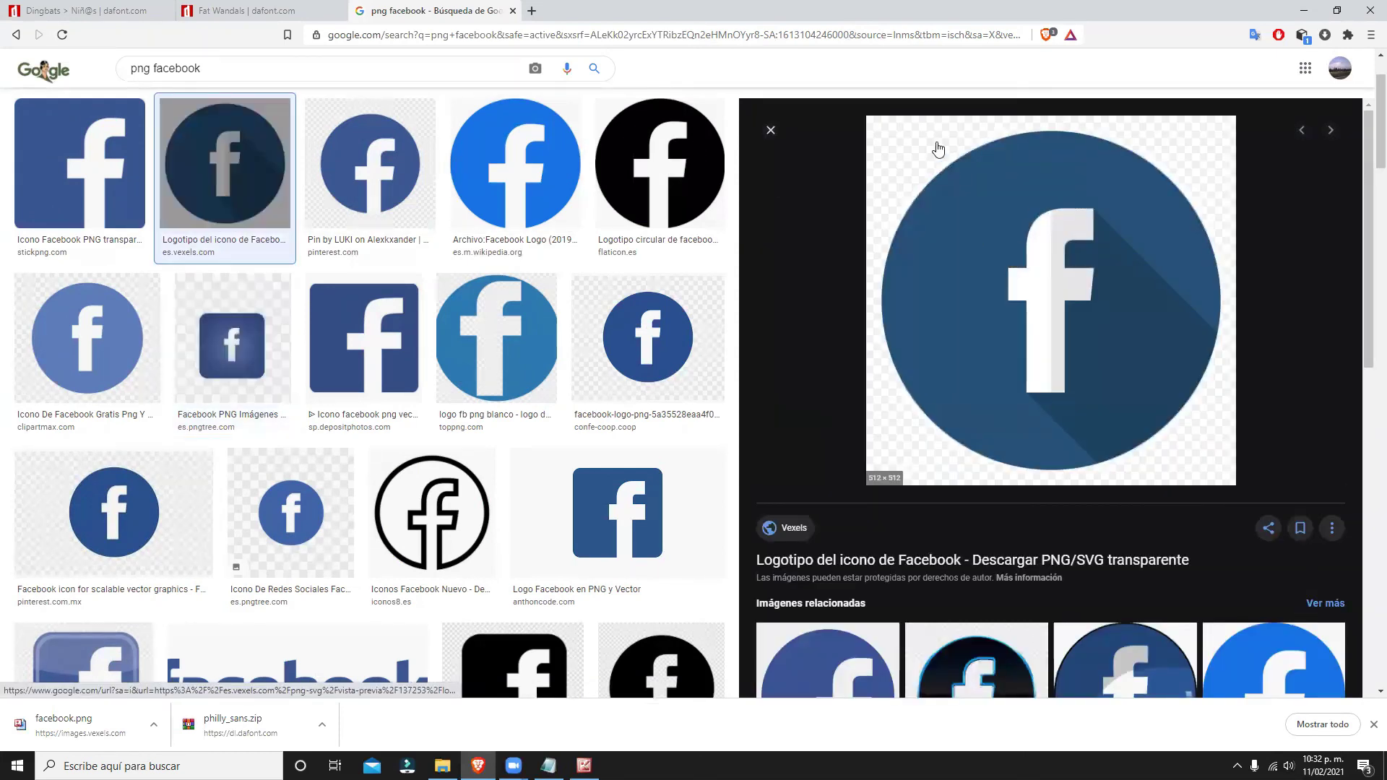
pyautogui.click(515, 162)
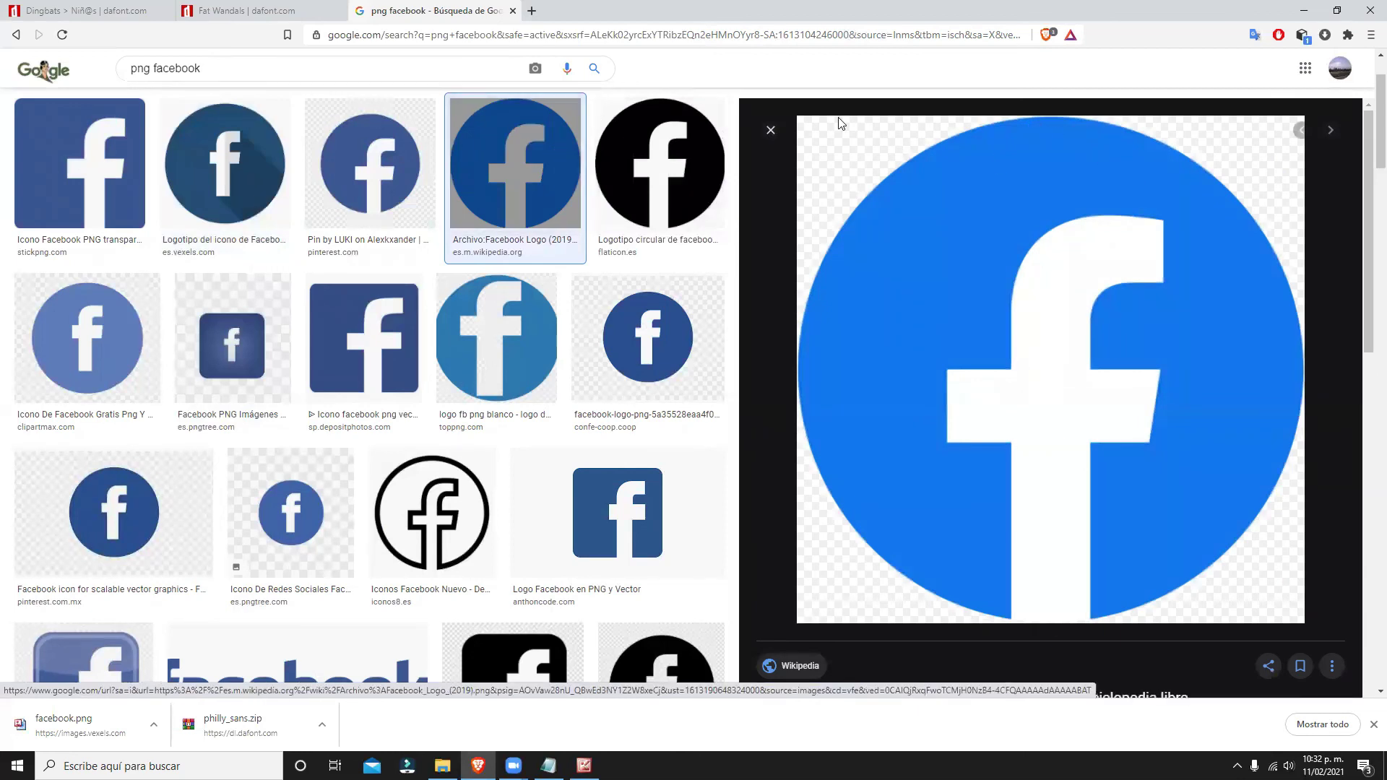
pyautogui.click(344, 158)
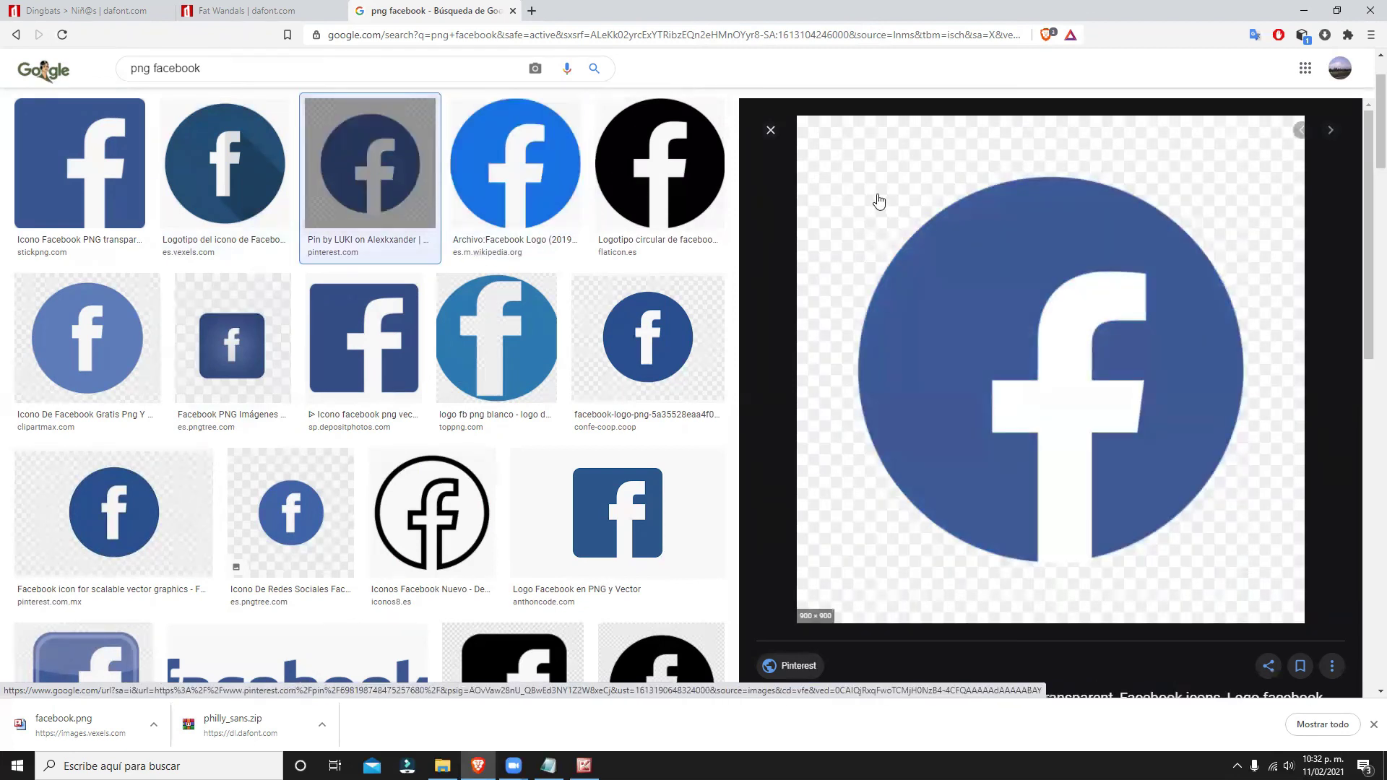
pyautogui.scroll(-2, 867, 209)
pyautogui.rightClick(960, 271)
pyautogui.click(1019, 412)
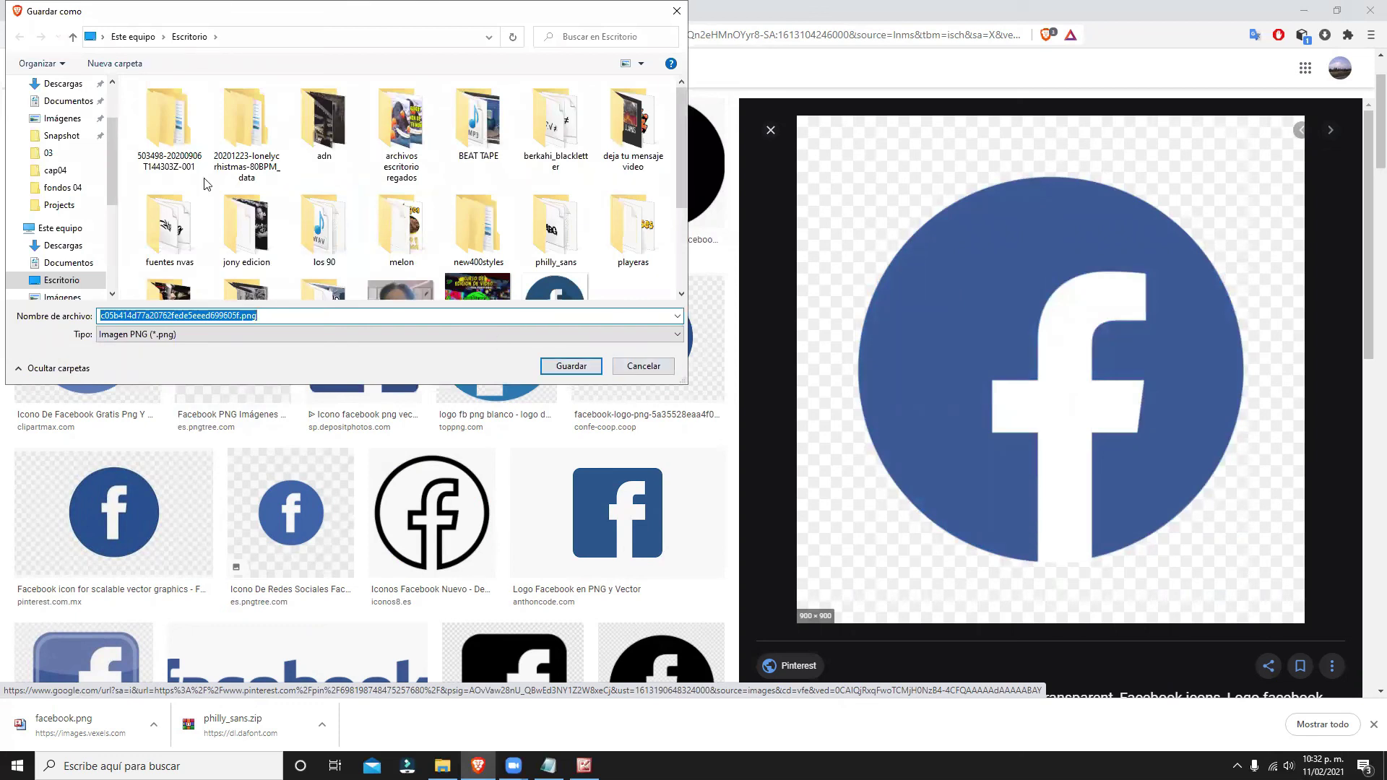
pyautogui.scroll(2, 72, 145)
pyautogui.click(102, 36)
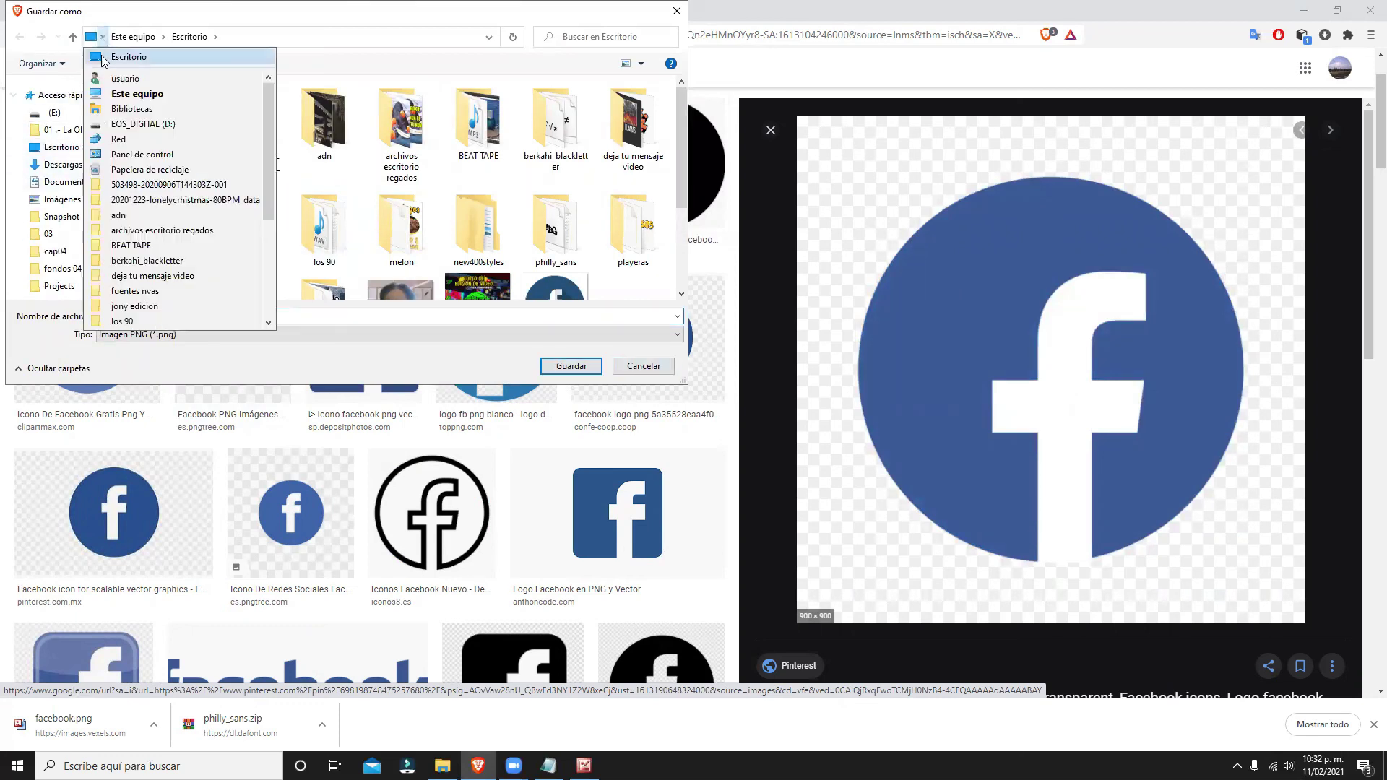
pyautogui.click(576, 366)
# Finish saving the logo PNG, then open it in Picture Manager and zoom to check its transparency.
pyautogui.click(1383, 765)
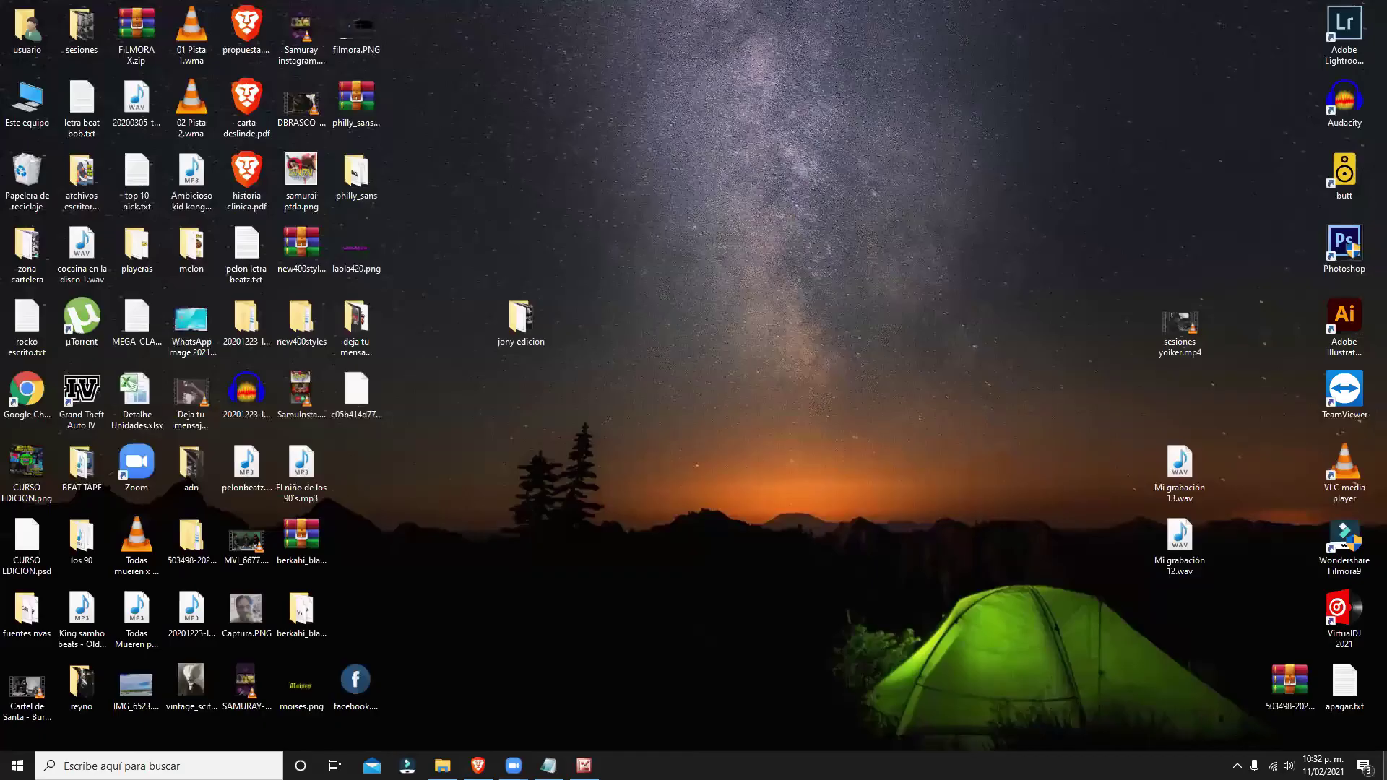
pyautogui.doubleClick(359, 399)
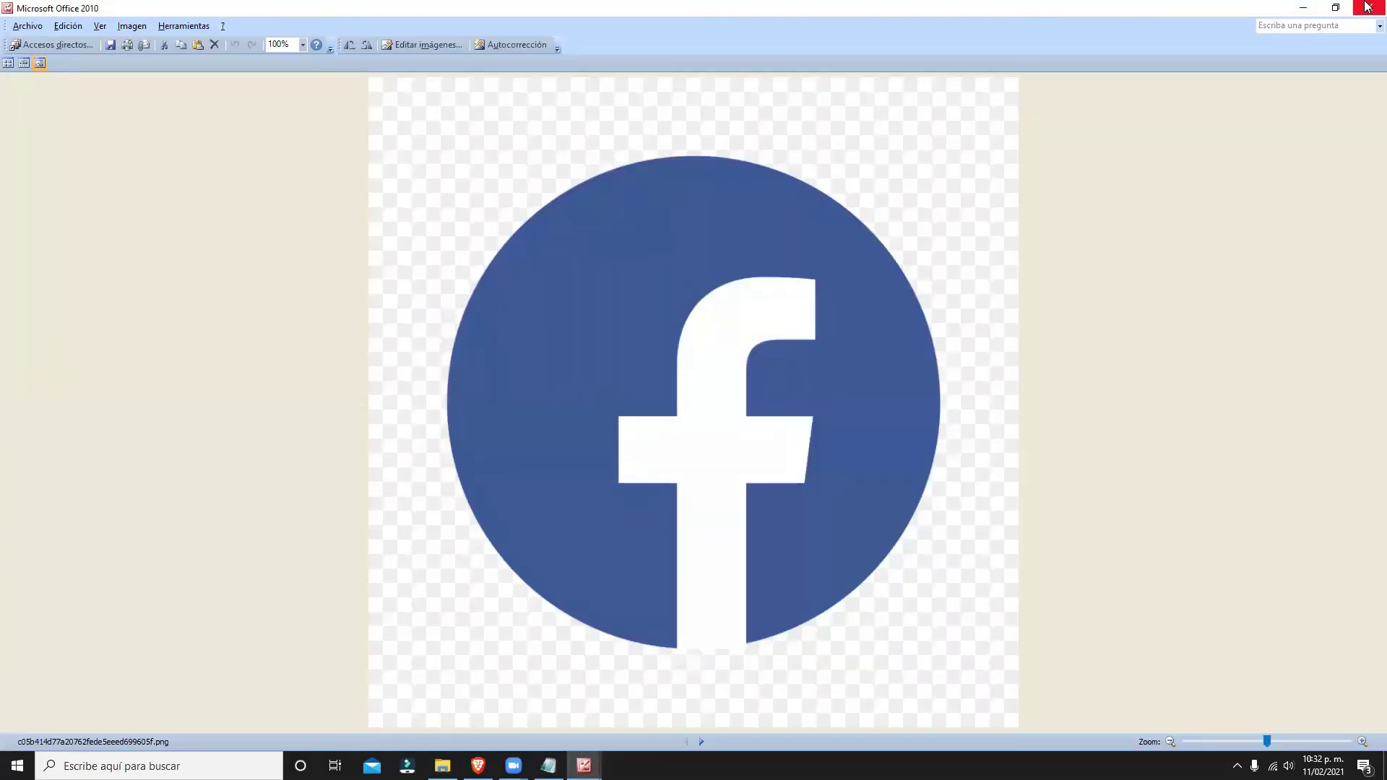
pyautogui.moveTo(596, 294)
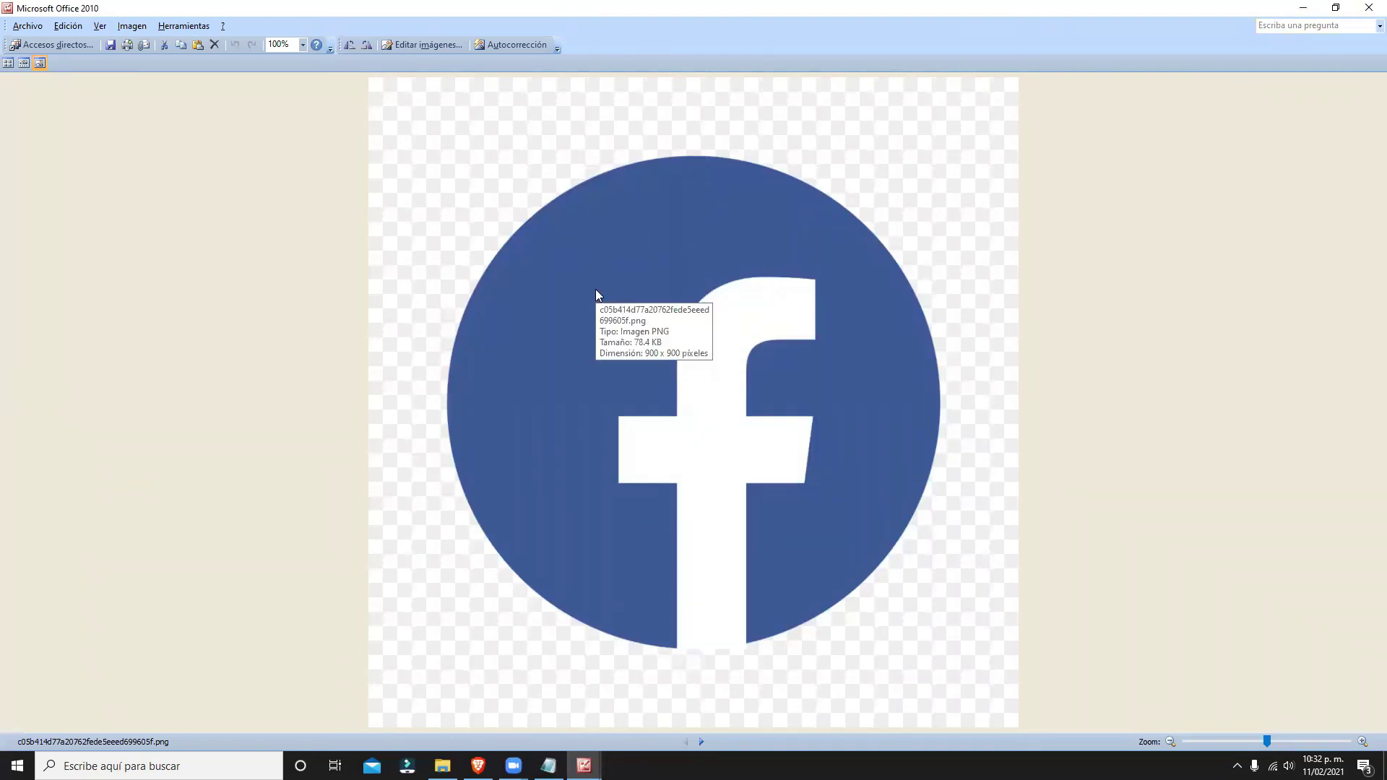
pyautogui.scroll(3, 776, 350)
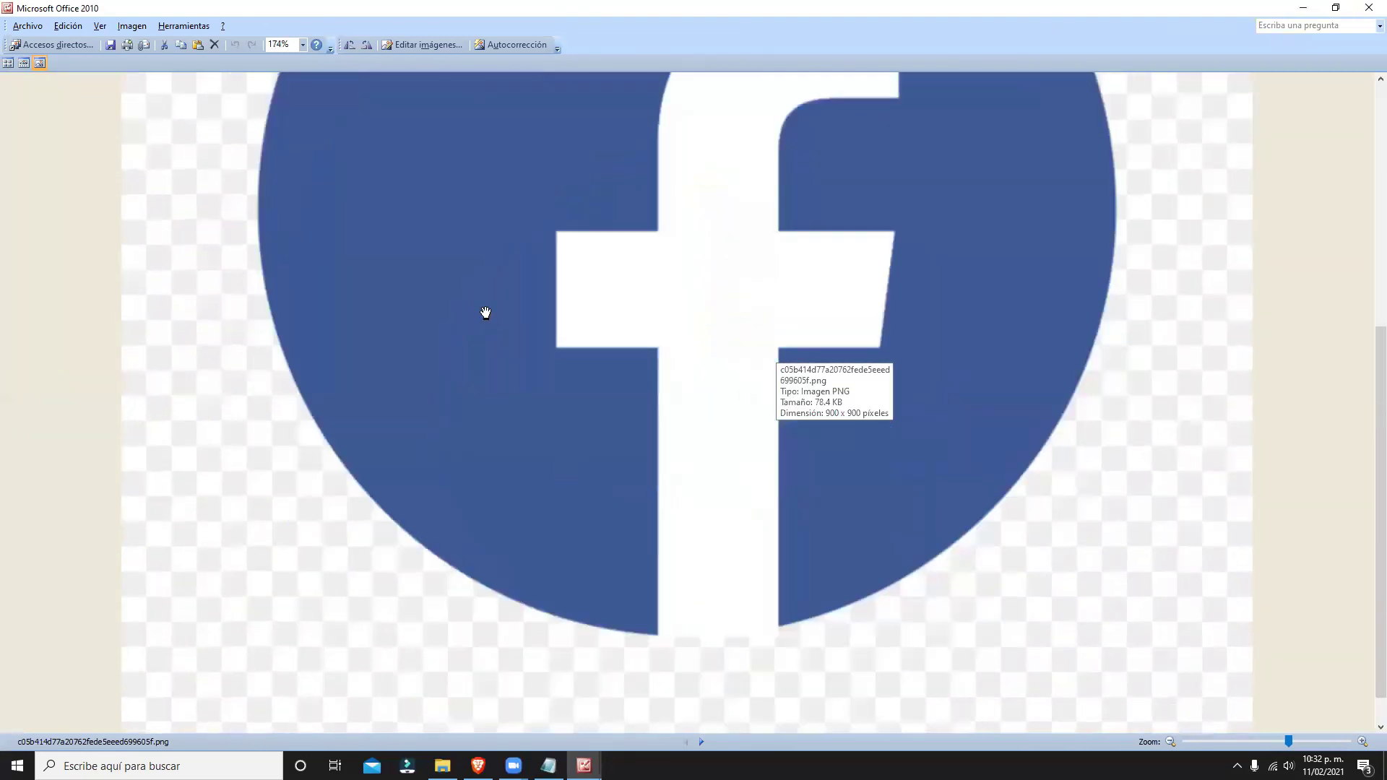
pyautogui.scroll(-2, 282, 381)
pyautogui.scroll(2, 217, 475)
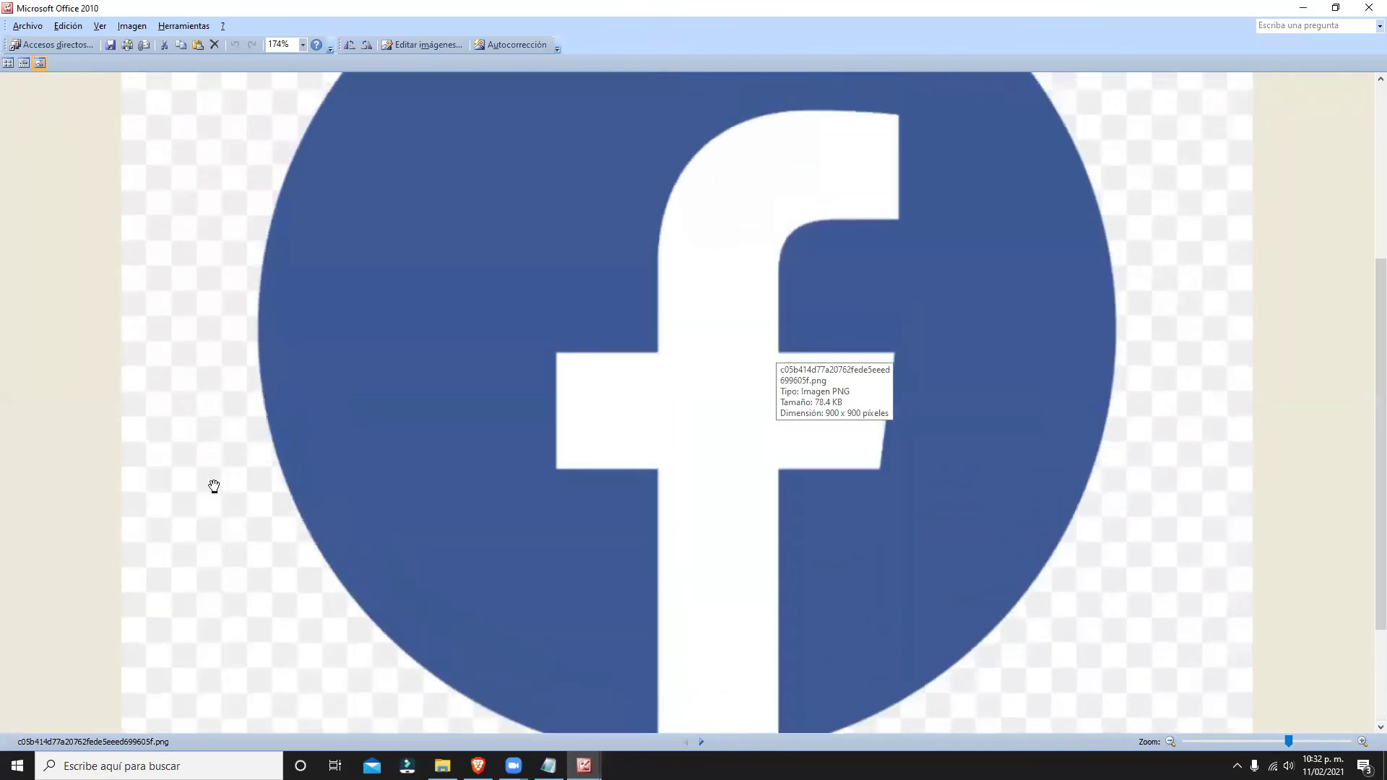
pyautogui.scroll(2, 210, 483)
pyautogui.scroll(3, 214, 486)
pyautogui.scroll(2, 341, 217)
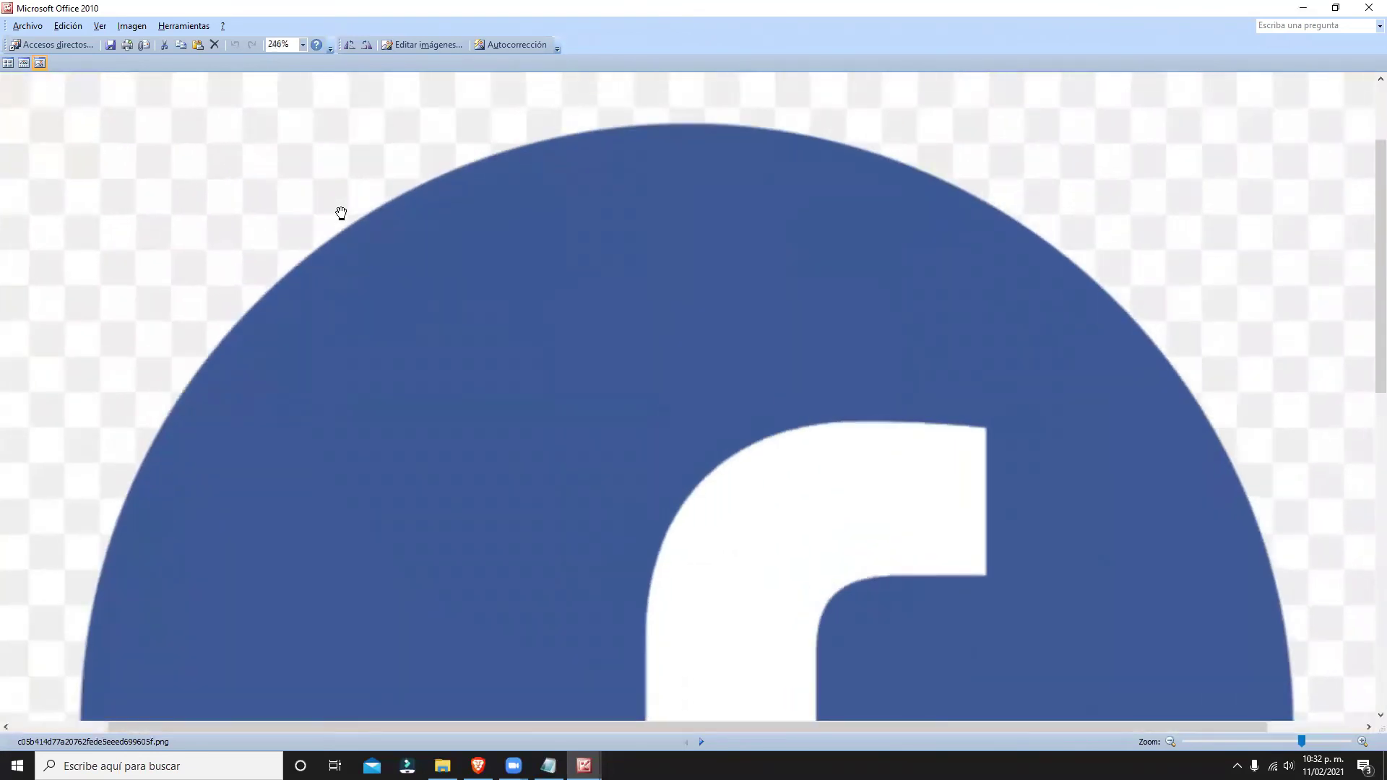
pyautogui.scroll(1, 341, 216)
pyautogui.scroll(-5, 343, 225)
pyautogui.scroll(-1, 342, 227)
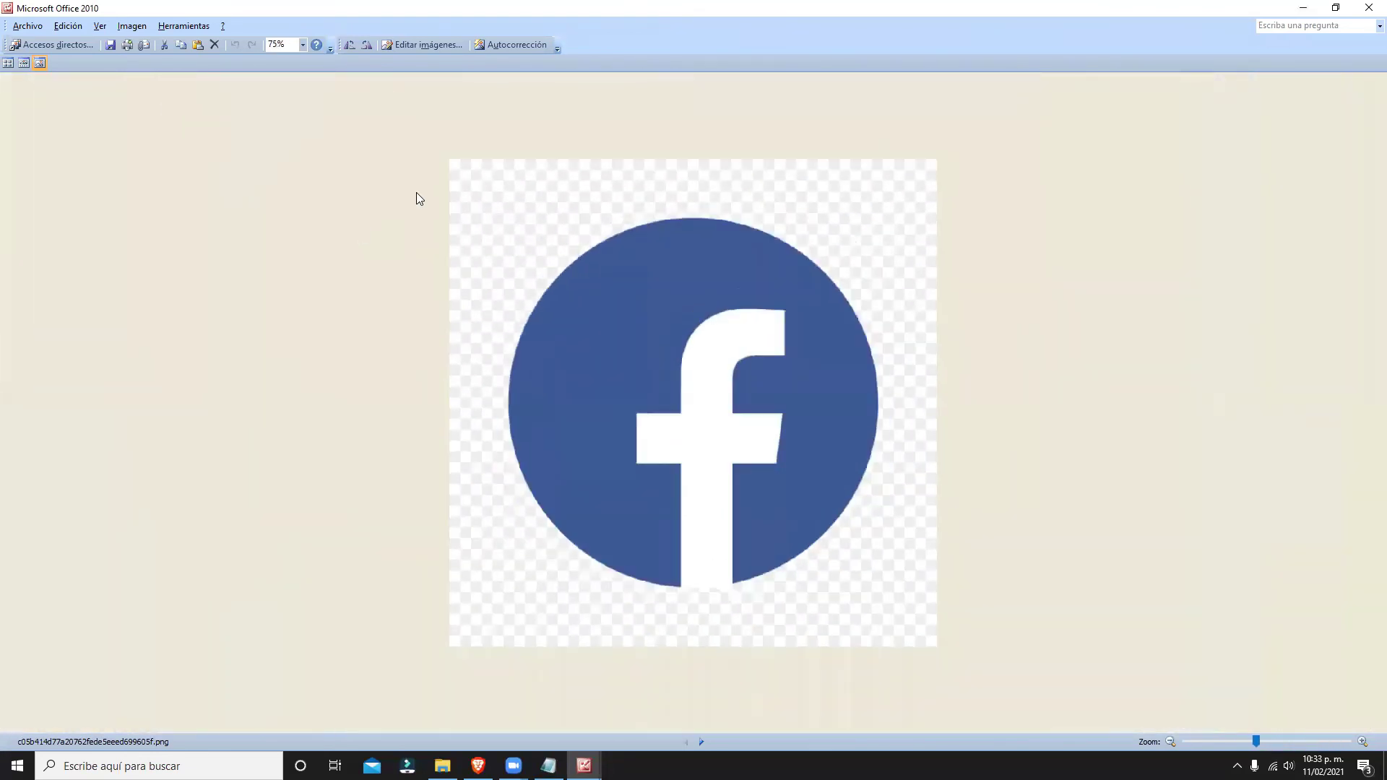
# Close the logo preview, view laola420.png, and return to Brave's image search.
pyautogui.press('super+d')
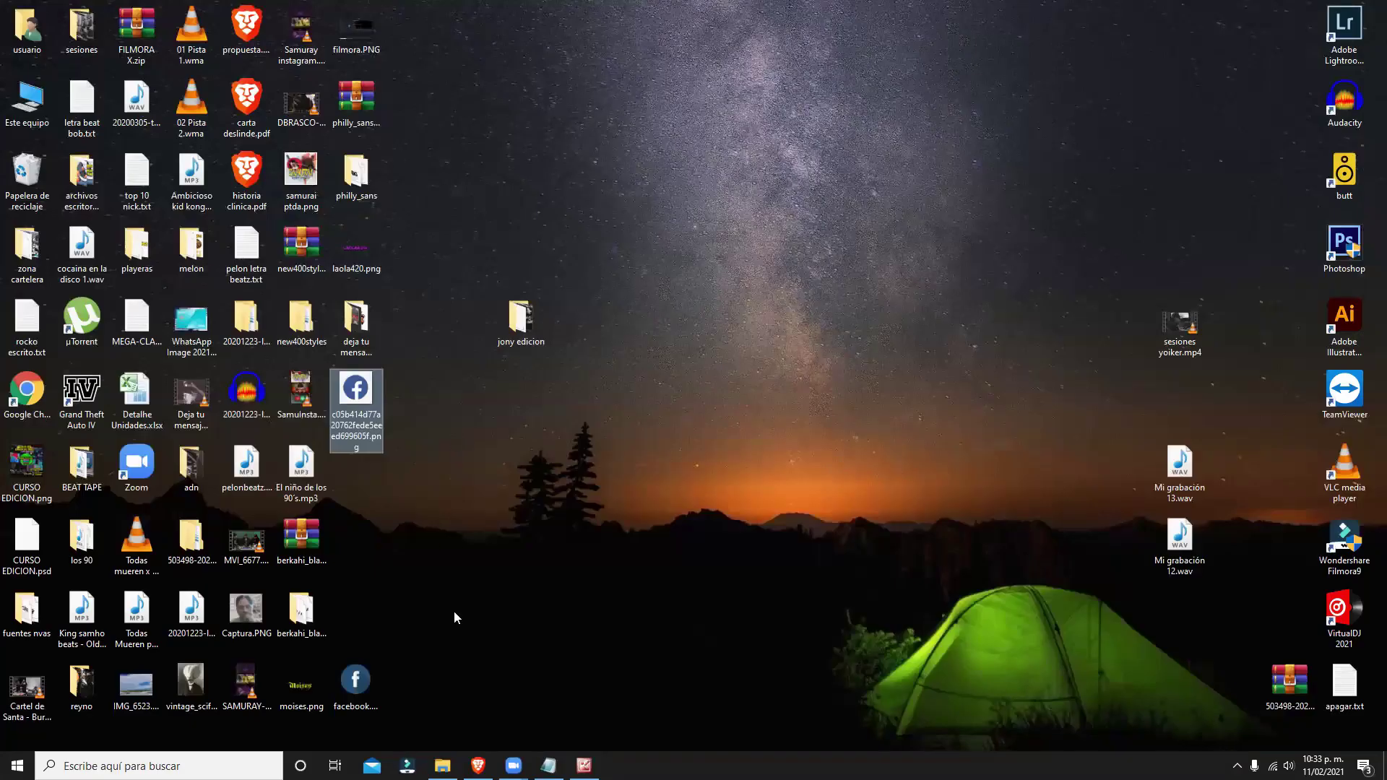
pyautogui.click(583, 765)
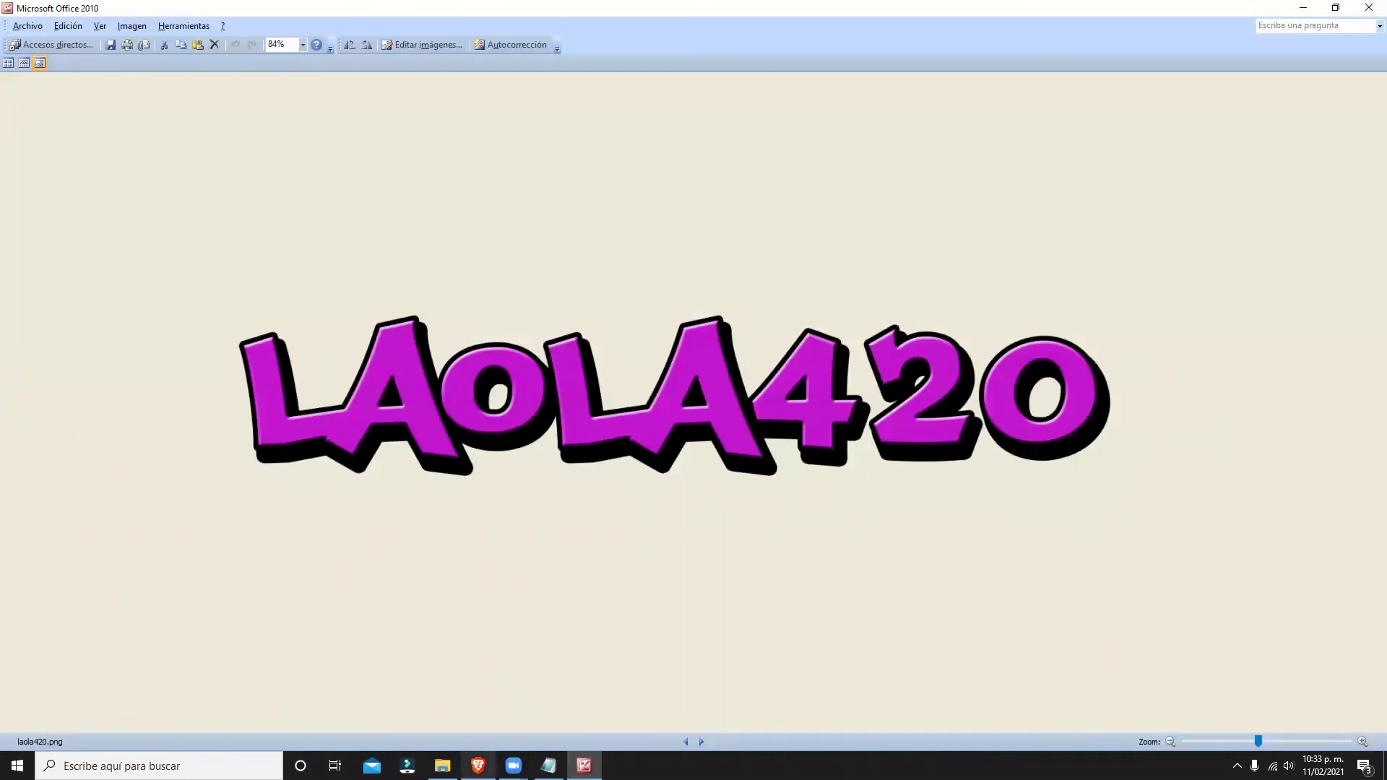
pyautogui.click(478, 766)
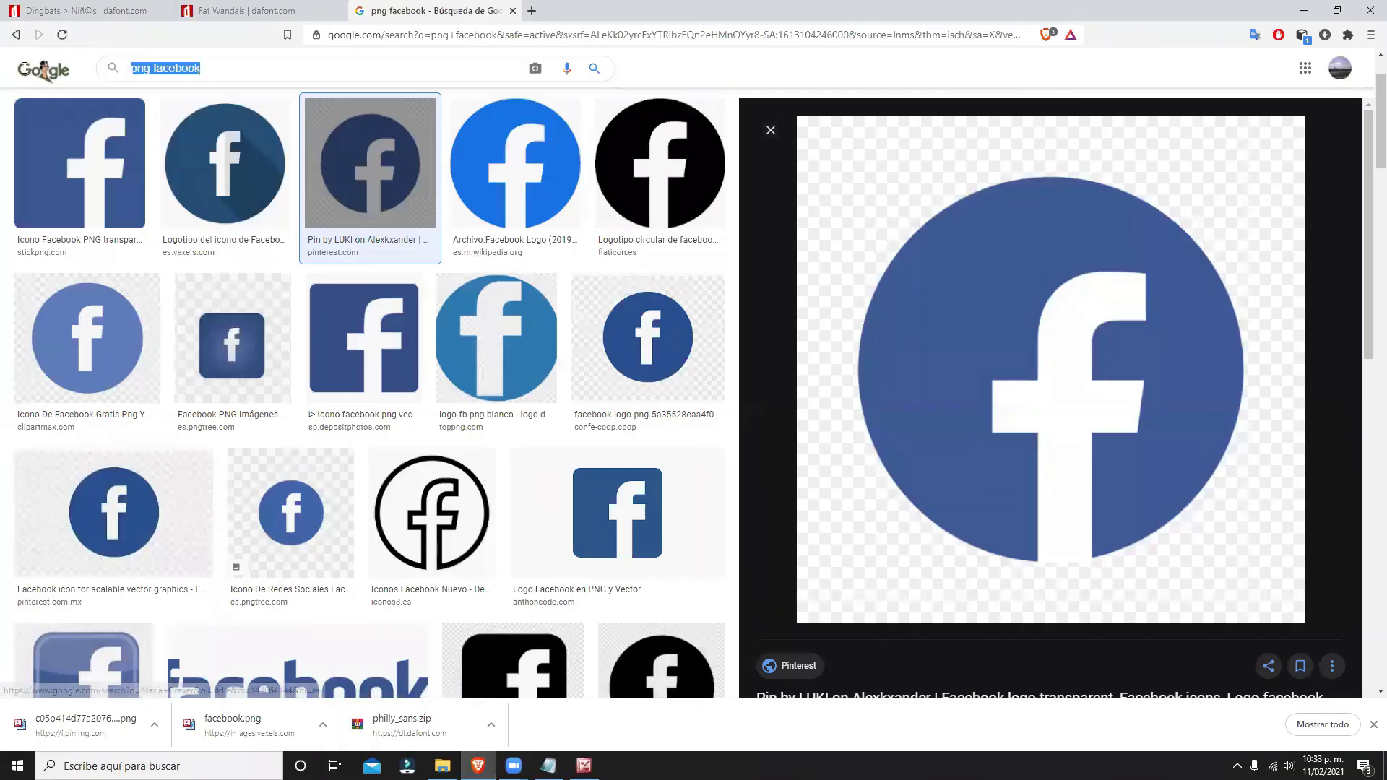
# Search Google Images for 'png shrek', preview the second result, then go to the dafont Dingbats page.
pyautogui.write('png')
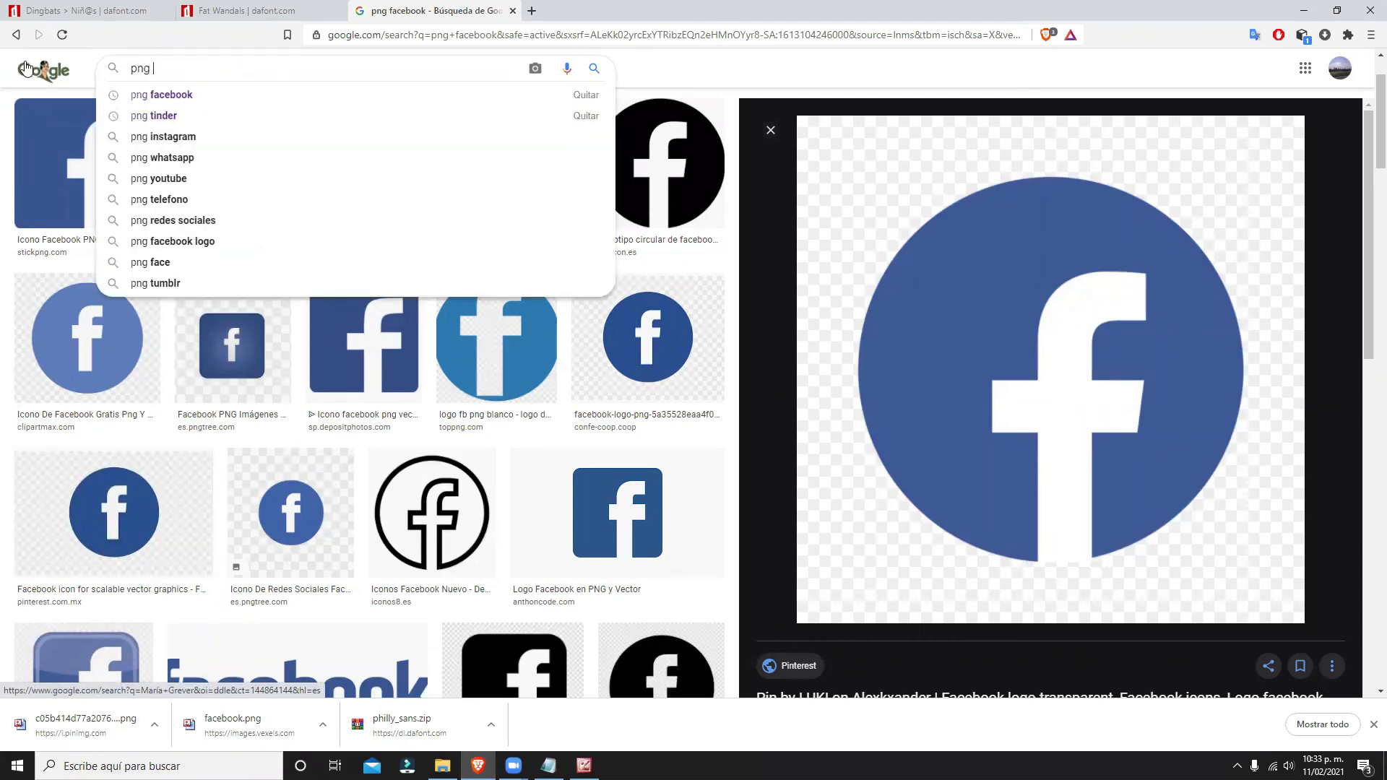
pyautogui.write(' shrek')
pyautogui.press('Return')
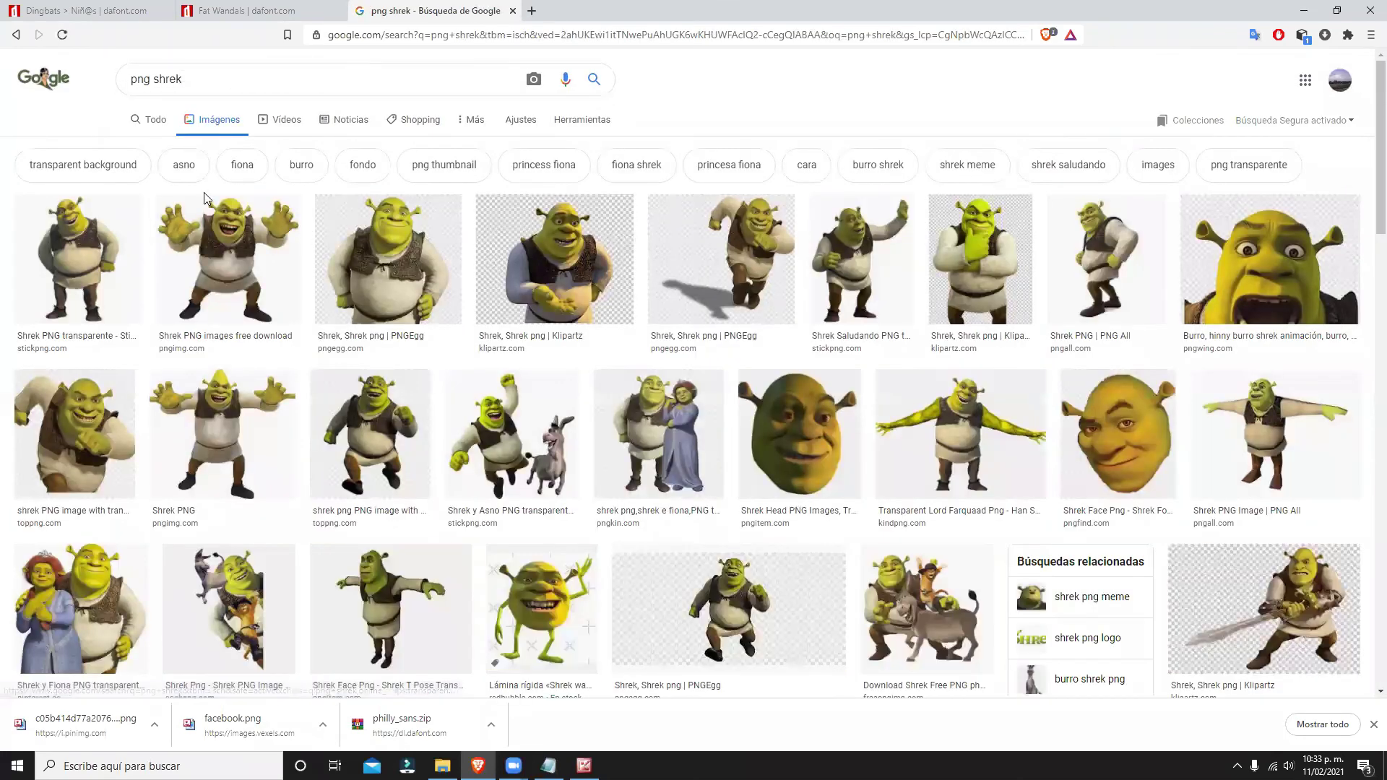
pyautogui.click(201, 231)
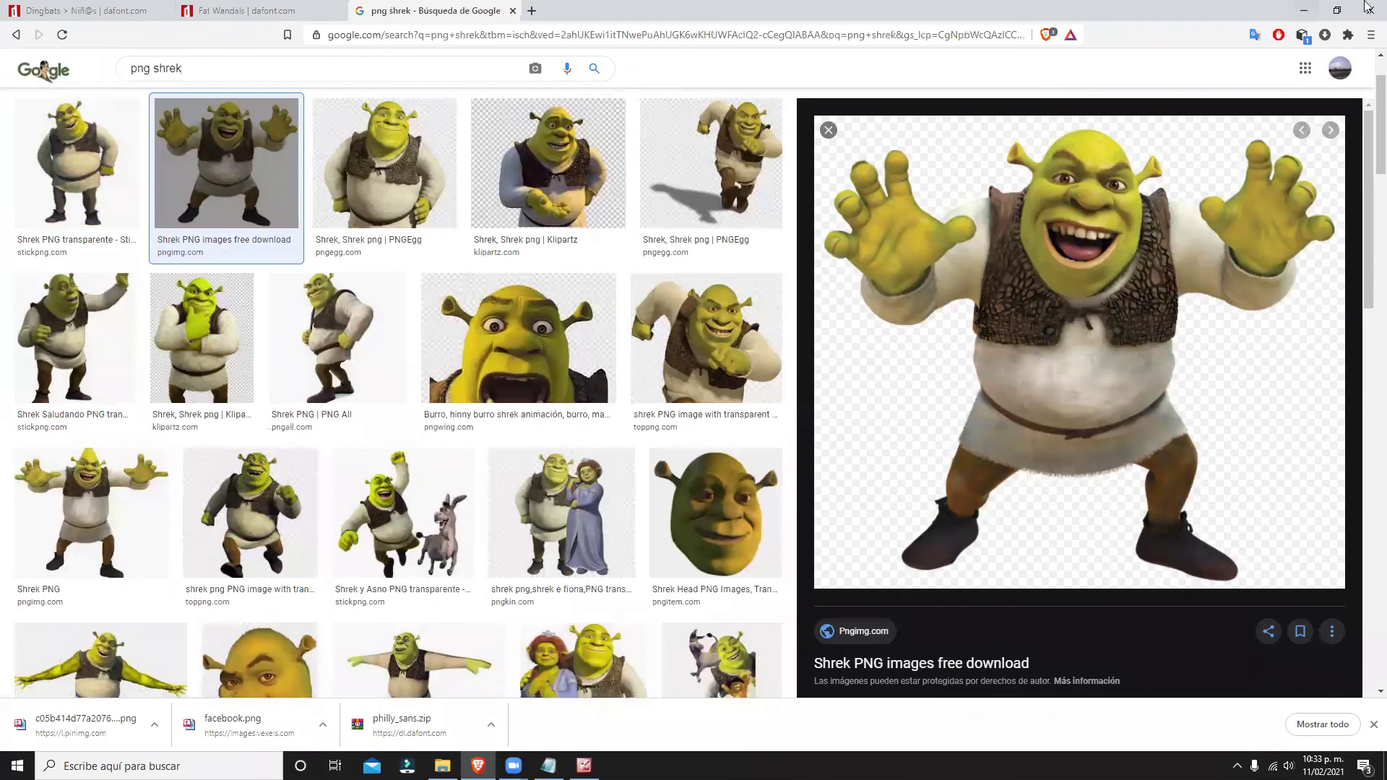
pyautogui.click(130, 10)
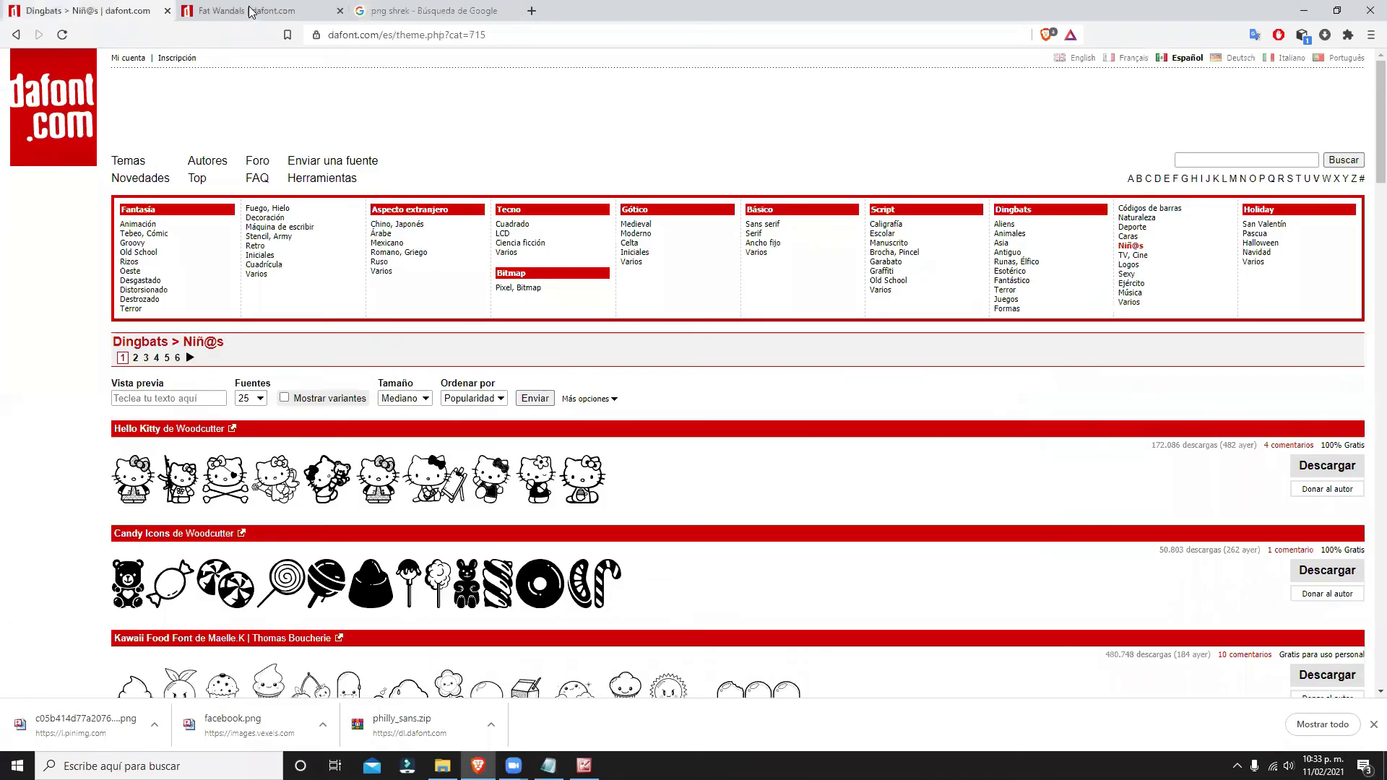
# Copy the Fat Wandals dafont URL, close Brave, and paste it into Notepad with blank lines above.
pyautogui.click(249, 10)
pyautogui.click(384, 36)
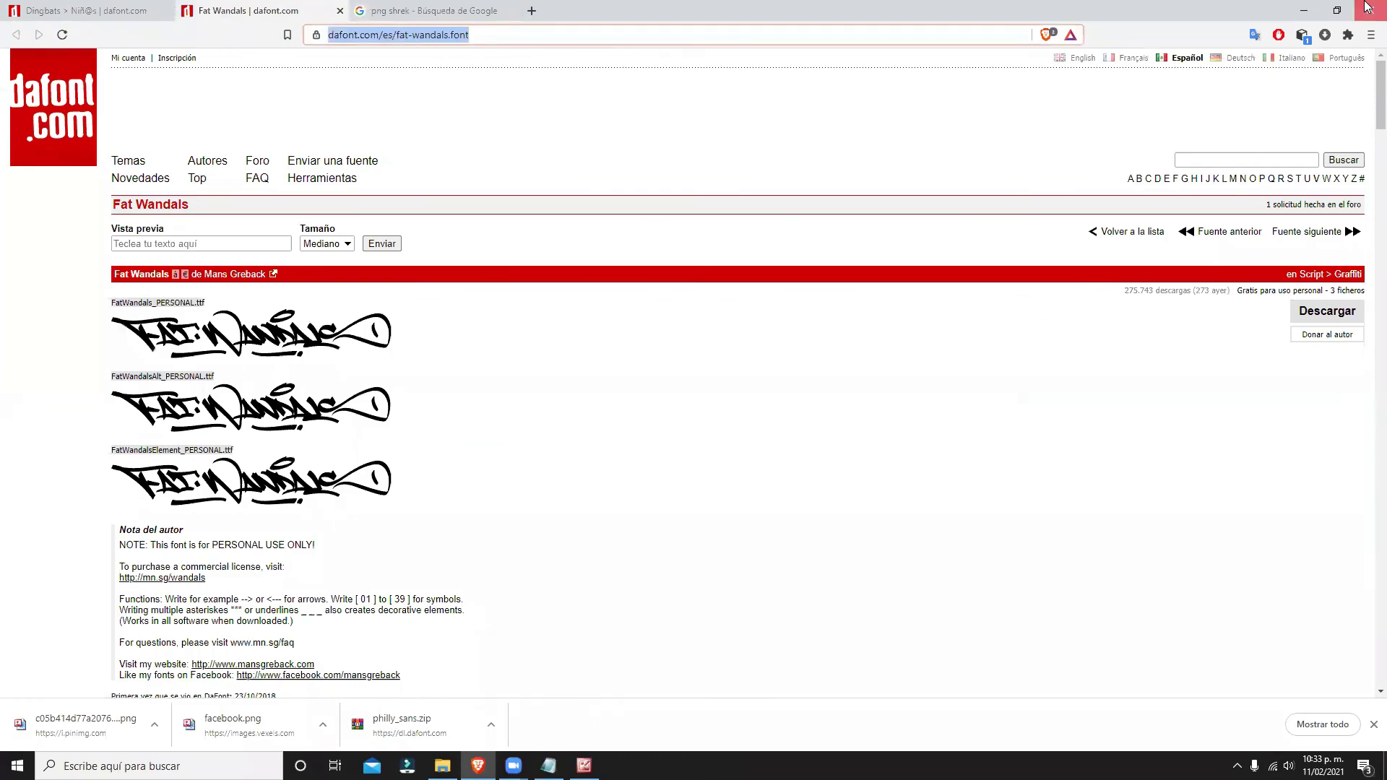
pyautogui.click(1369, 10)
pyautogui.click(548, 765)
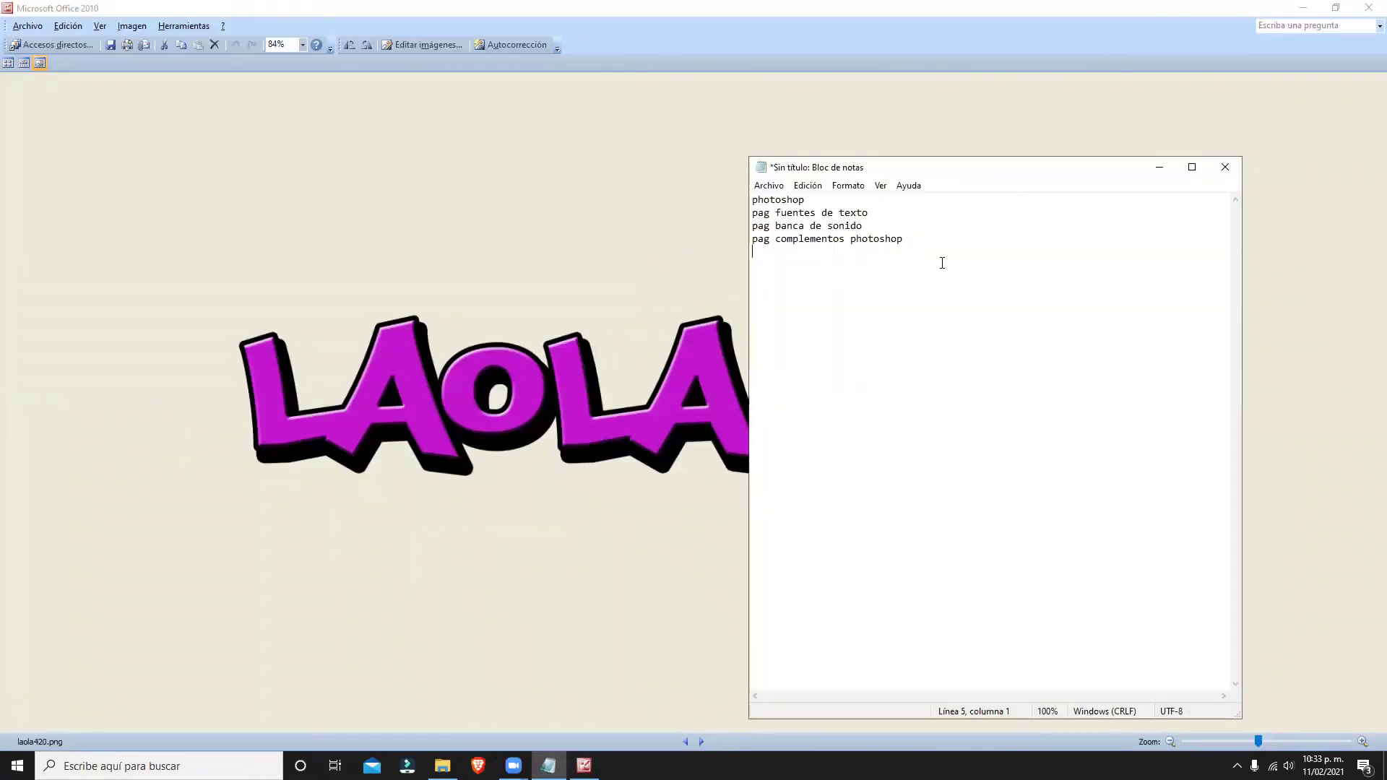
pyautogui.write('https://www.dafont.com/es/fat-wandals.font')
pyautogui.click(954, 241)
pyautogui.press('Return')
pyautogui.press('Return')
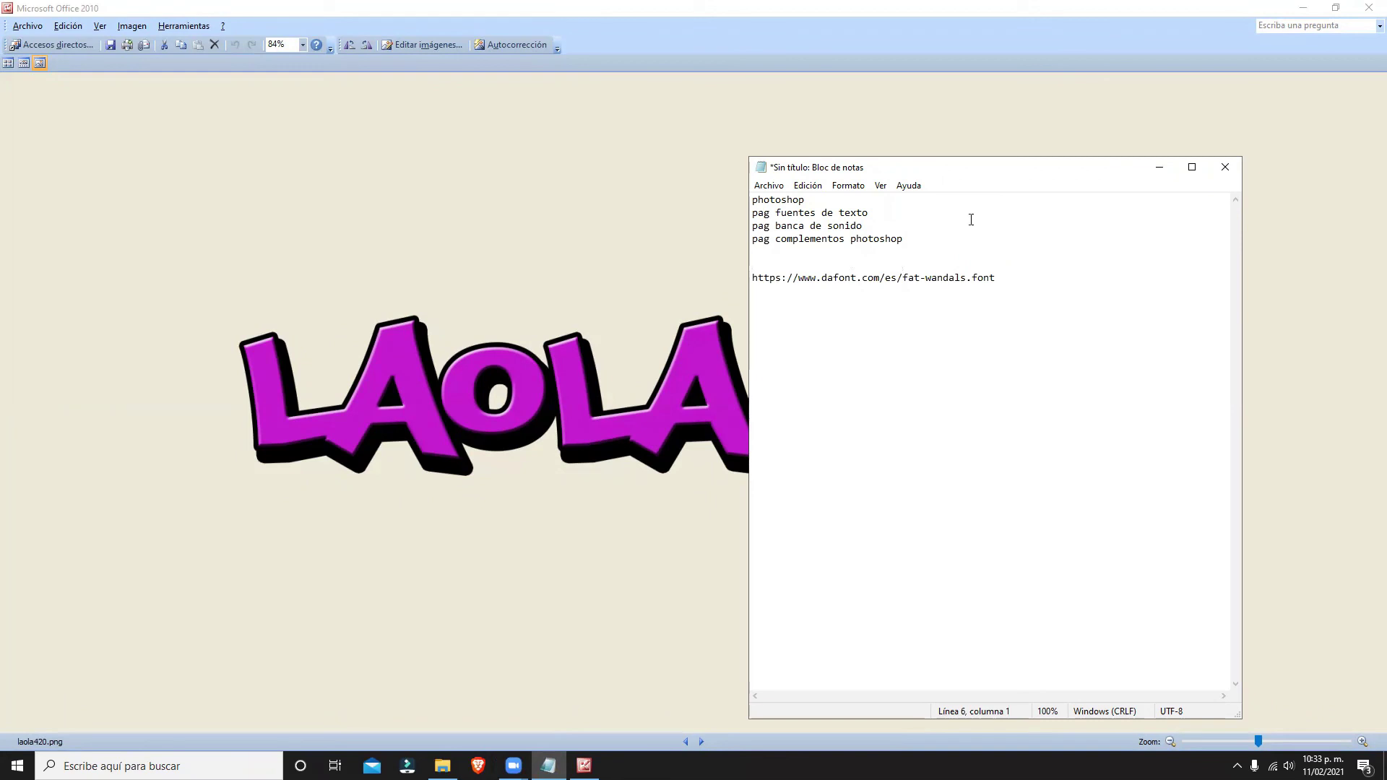
pyautogui.click(982, 141)
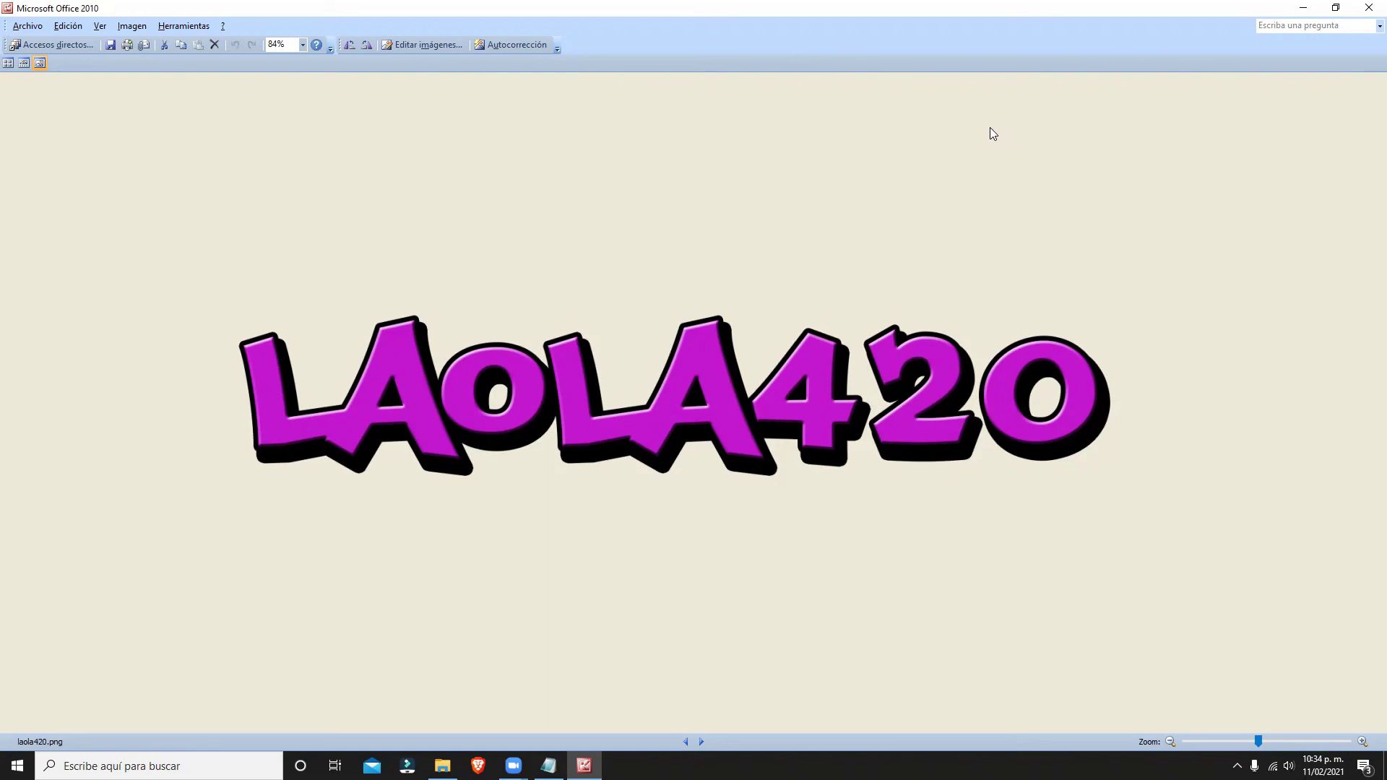
# Close the Picture Manager window showing laola420.png.
pyautogui.click(1367, 7)
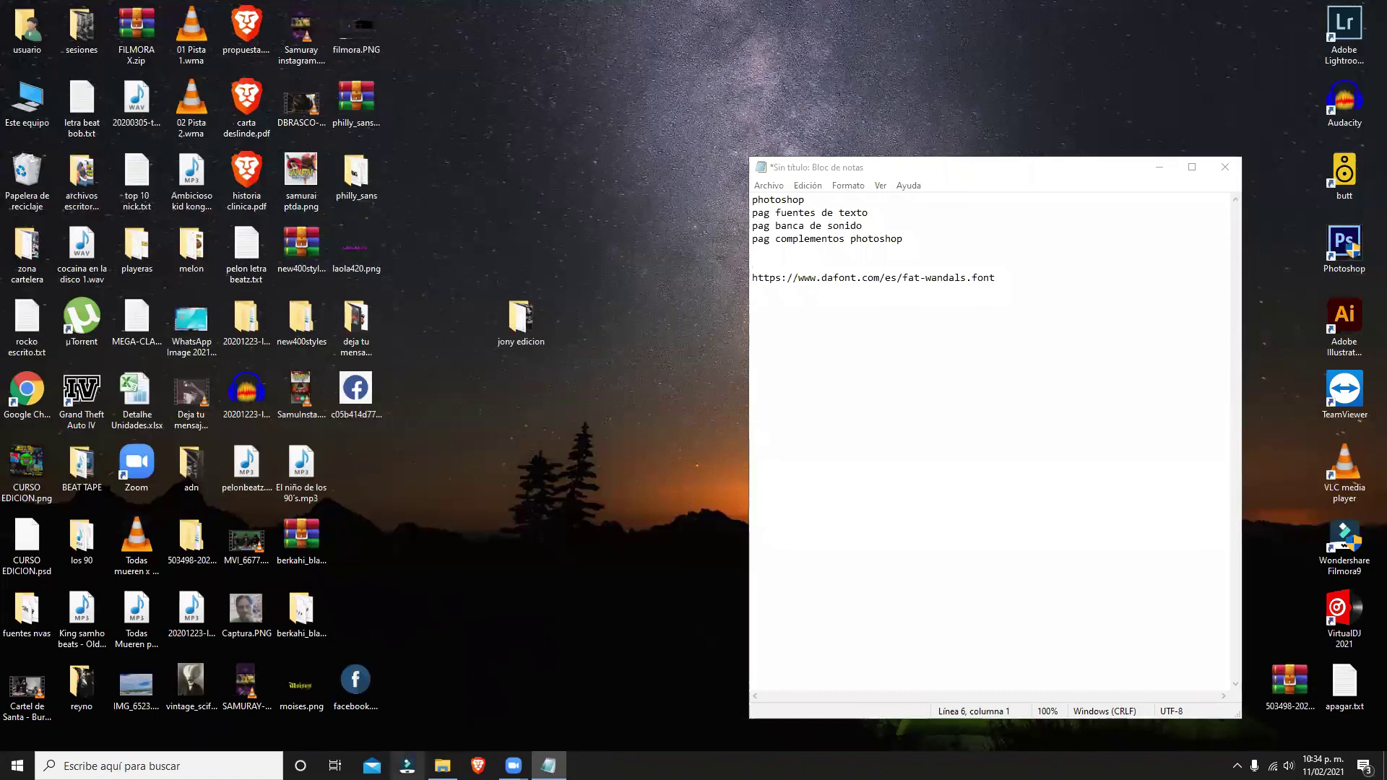